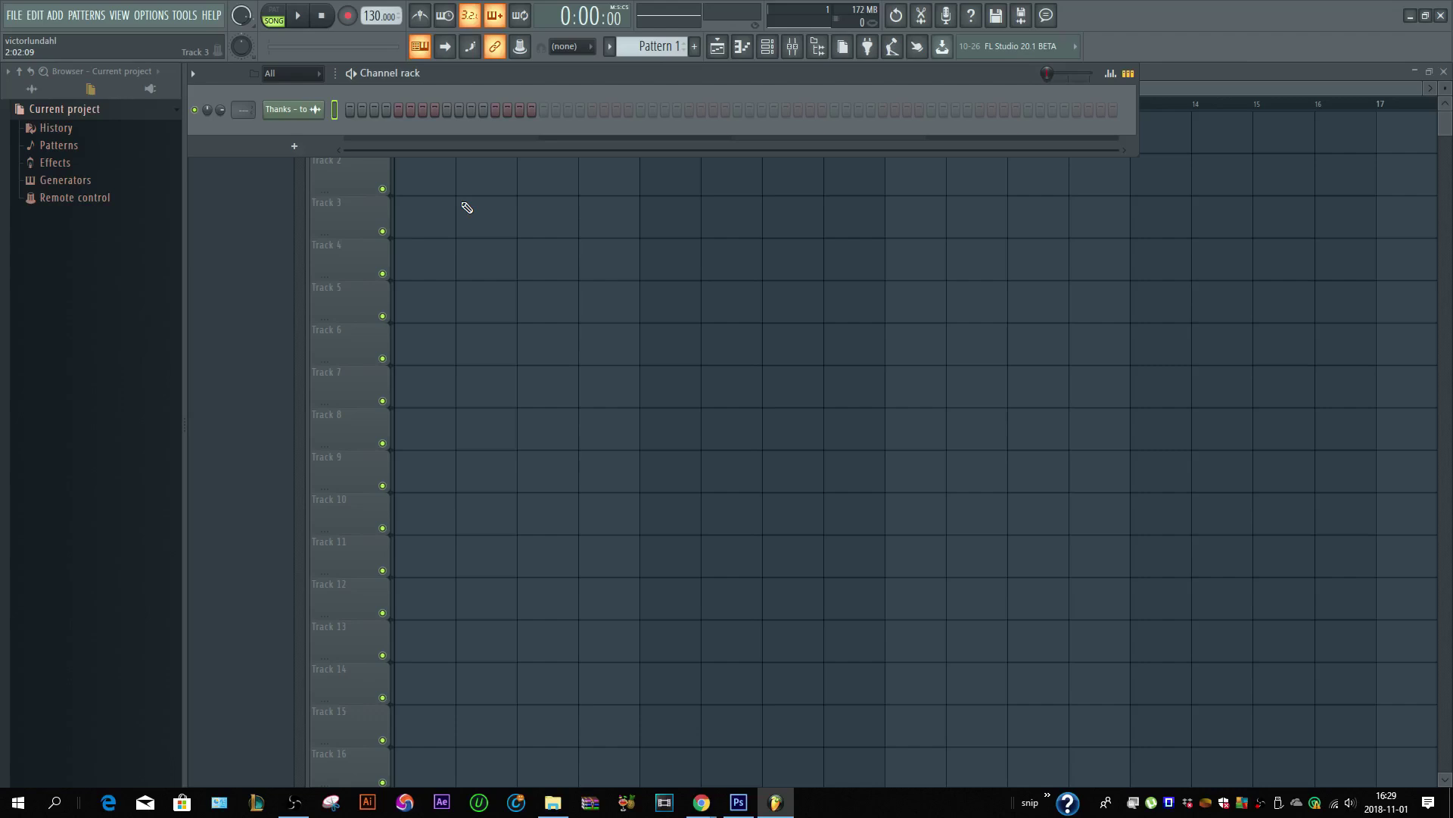
- Open the Thanks - to sample in Edison and select its opening section from about 0:139 to 16:001
click(325, 116)
right_click(548, 394)
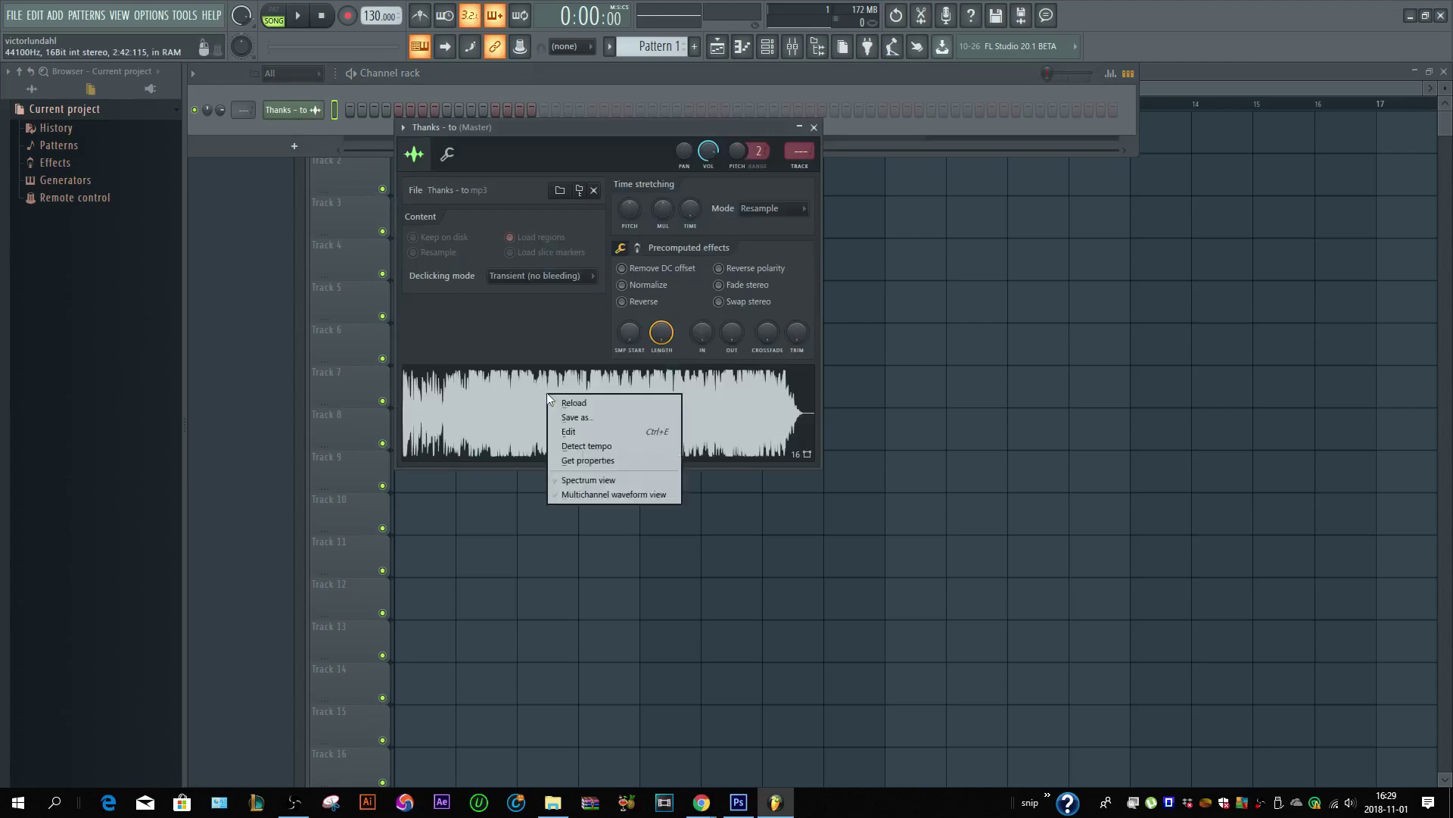
click(568, 431)
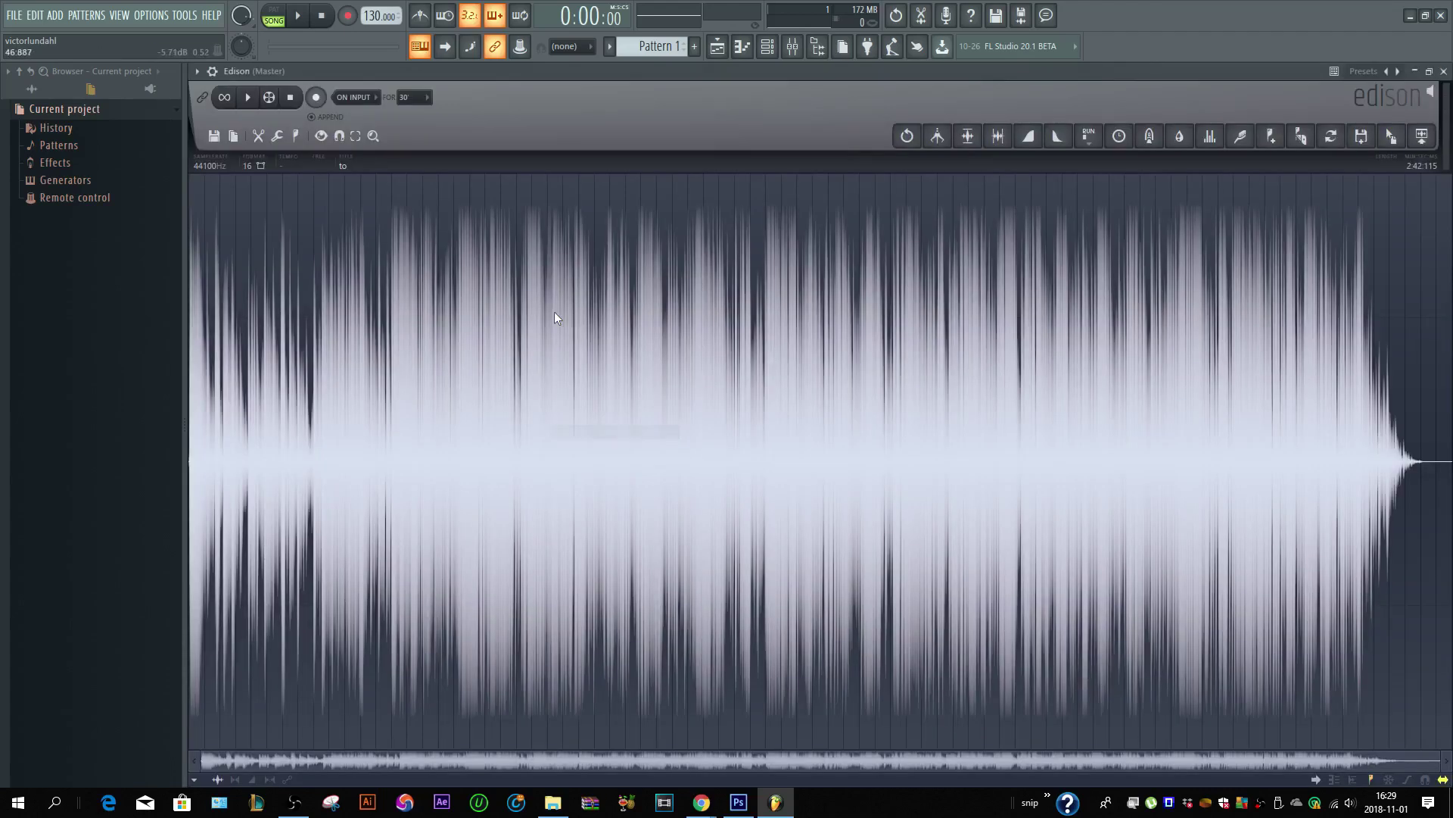
scroll(216, 421, up, 6)
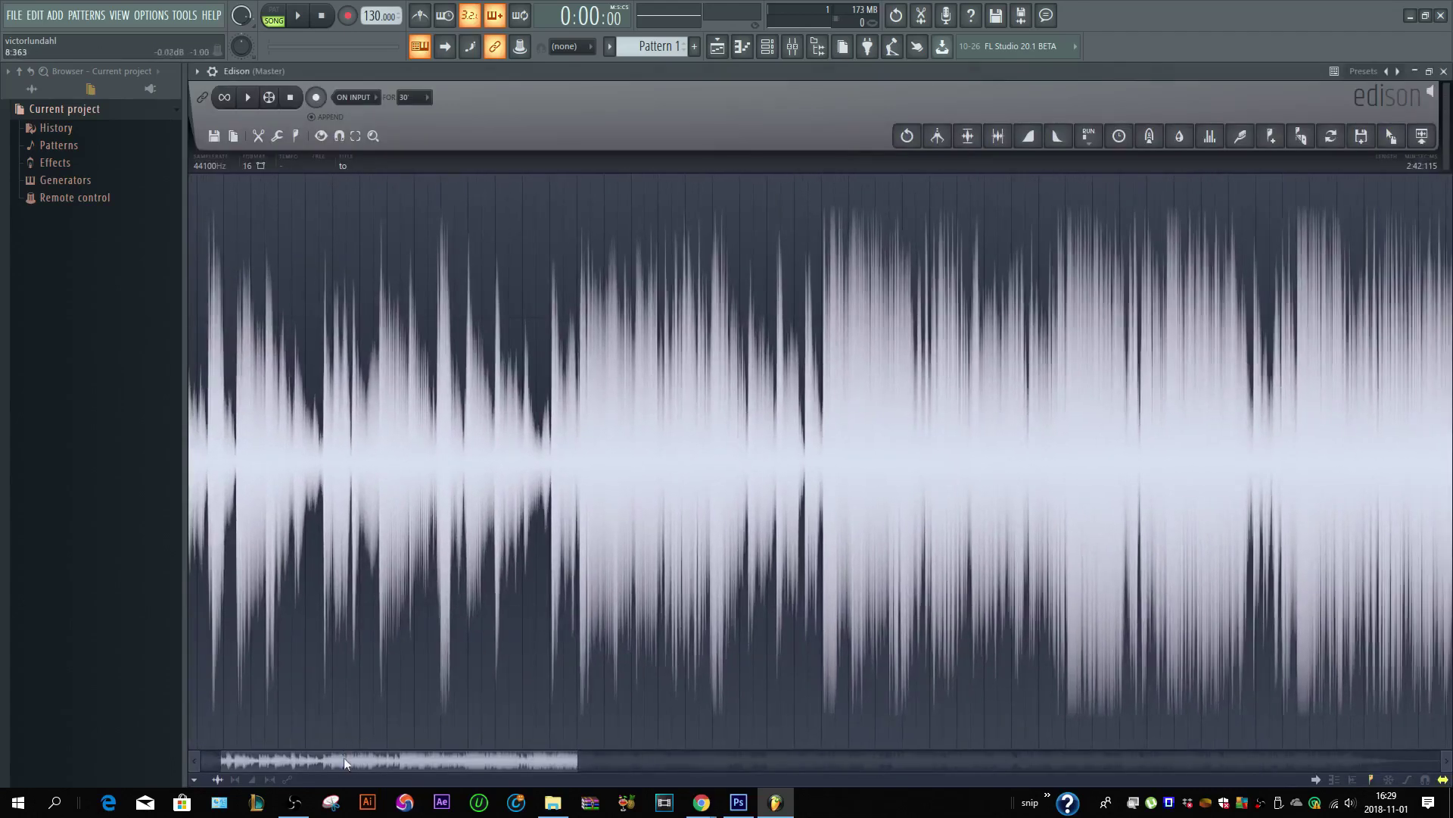
drag(344, 758, 309, 757)
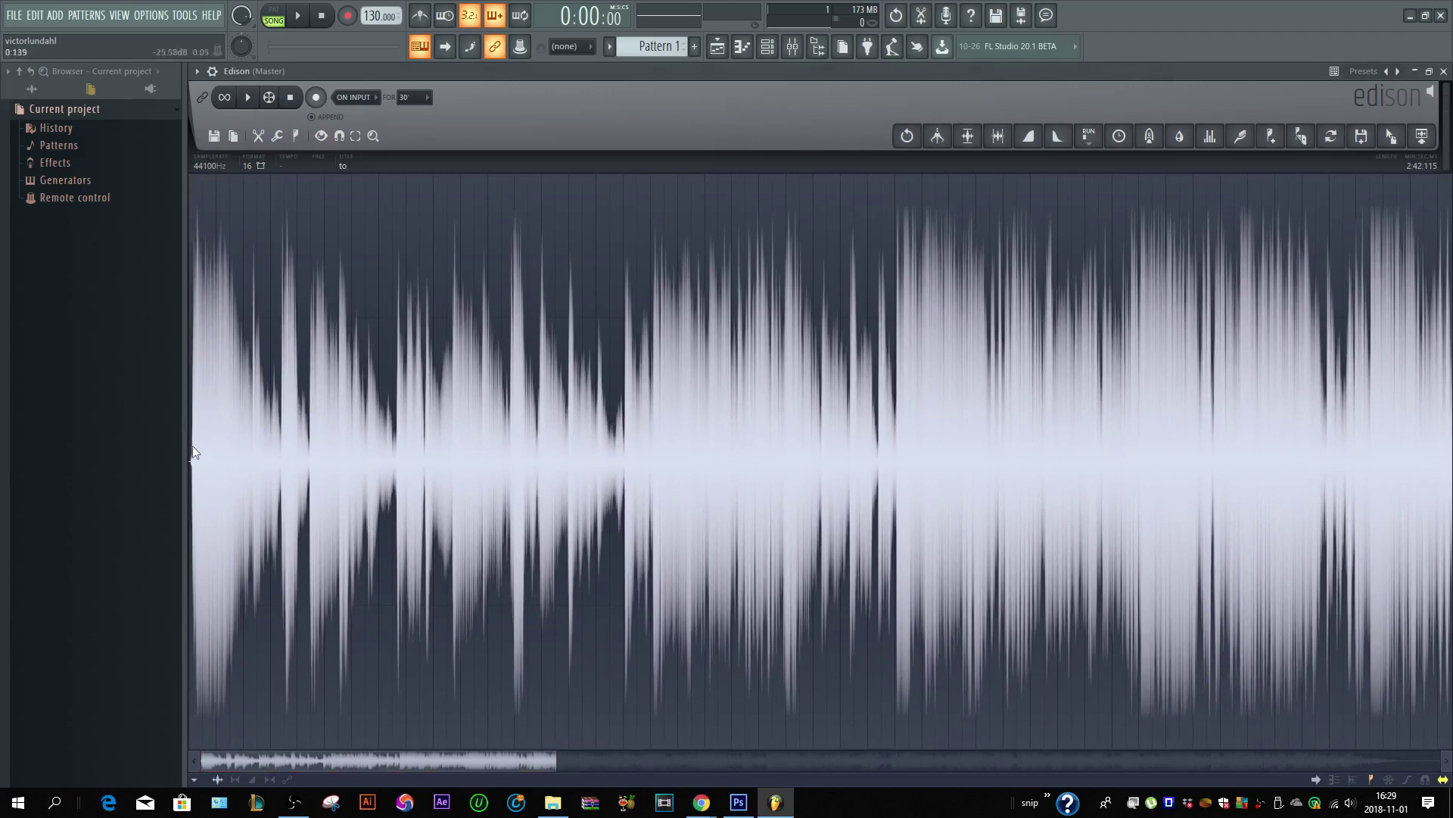
drag(193, 452, 623, 457)
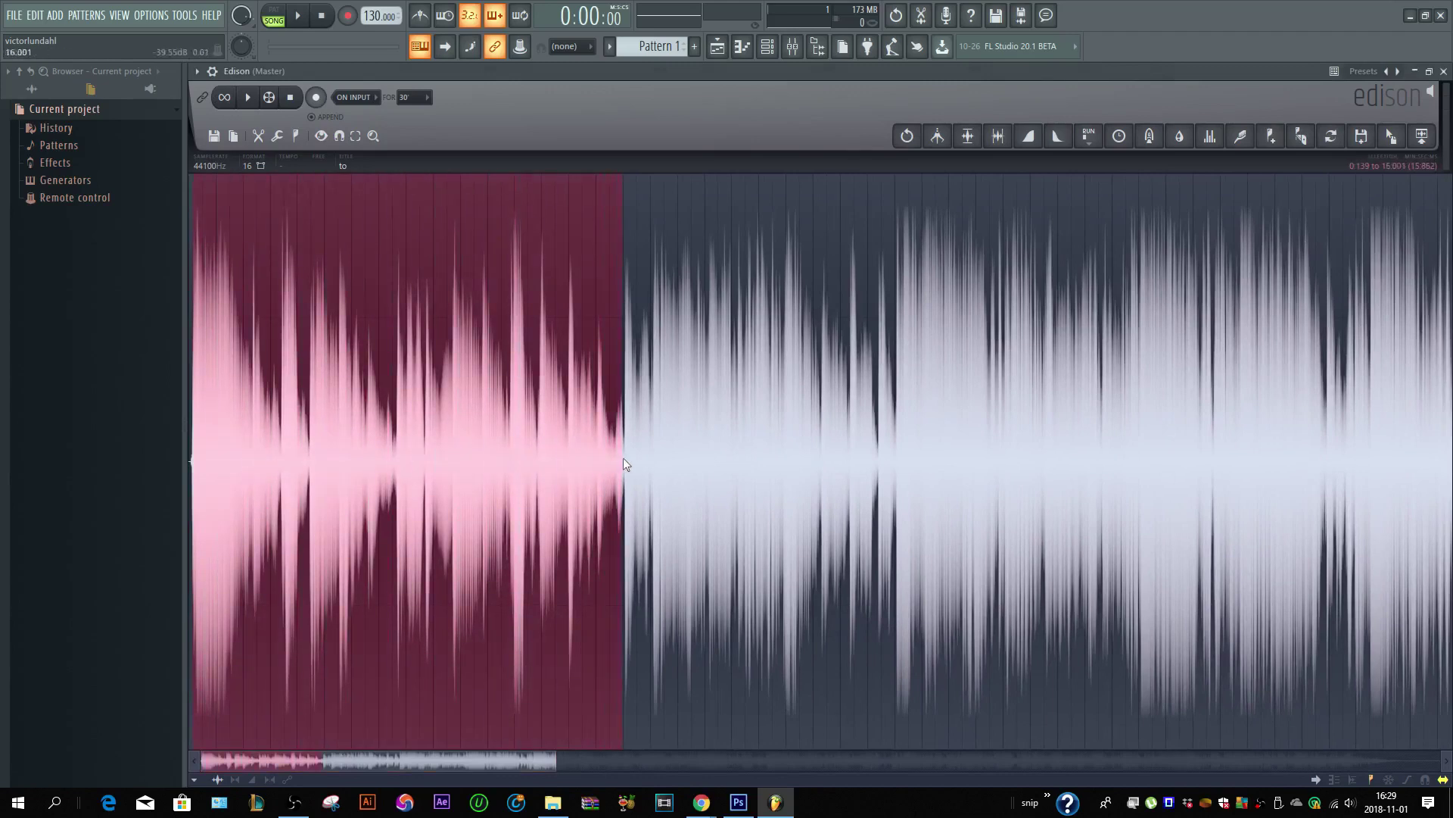
- Refine the selection's start to the zero crossing at about 0:153, where the first sound begins
scroll(221, 530, up, 4)
scroll(284, 686, up, 3)
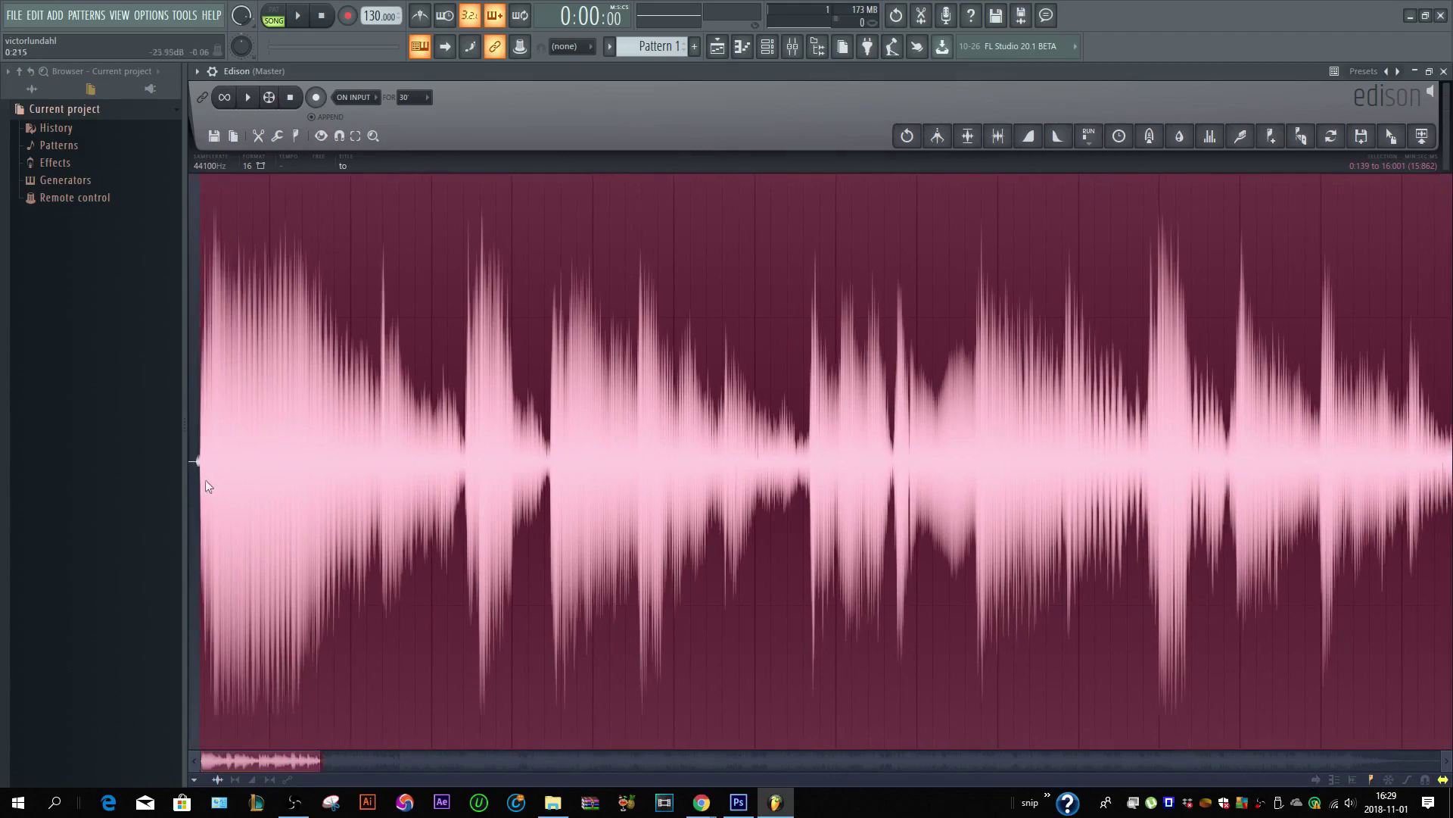
scroll(199, 480, up, 6)
drag(224, 482, 321, 502)
scroll(247, 479, up, 5)
scroll(321, 502, up, 6)
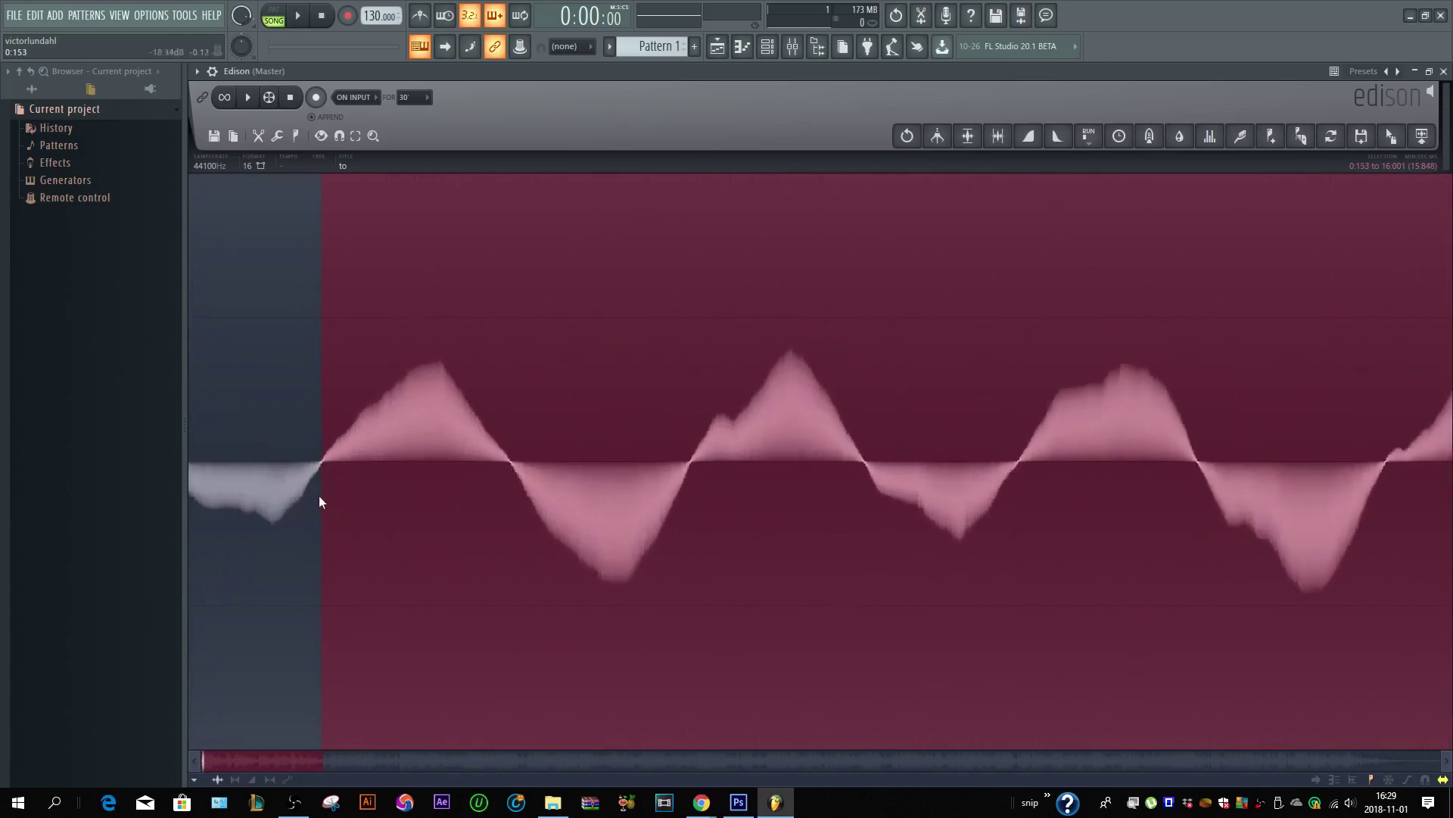
- Enable looped playback in Edison and briefly audition the start of the selection
scroll(329, 469, down, 10)
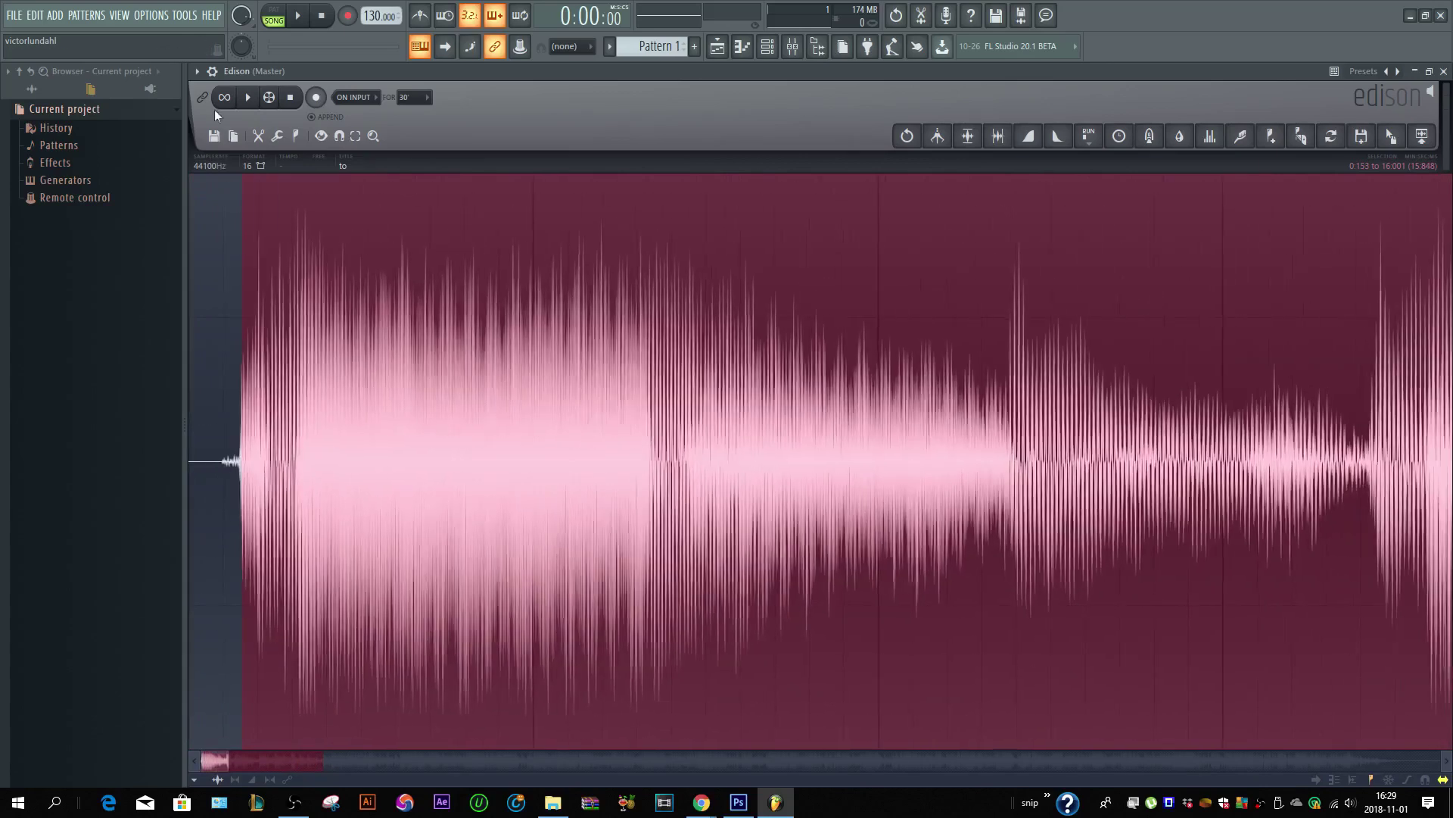
click(221, 100)
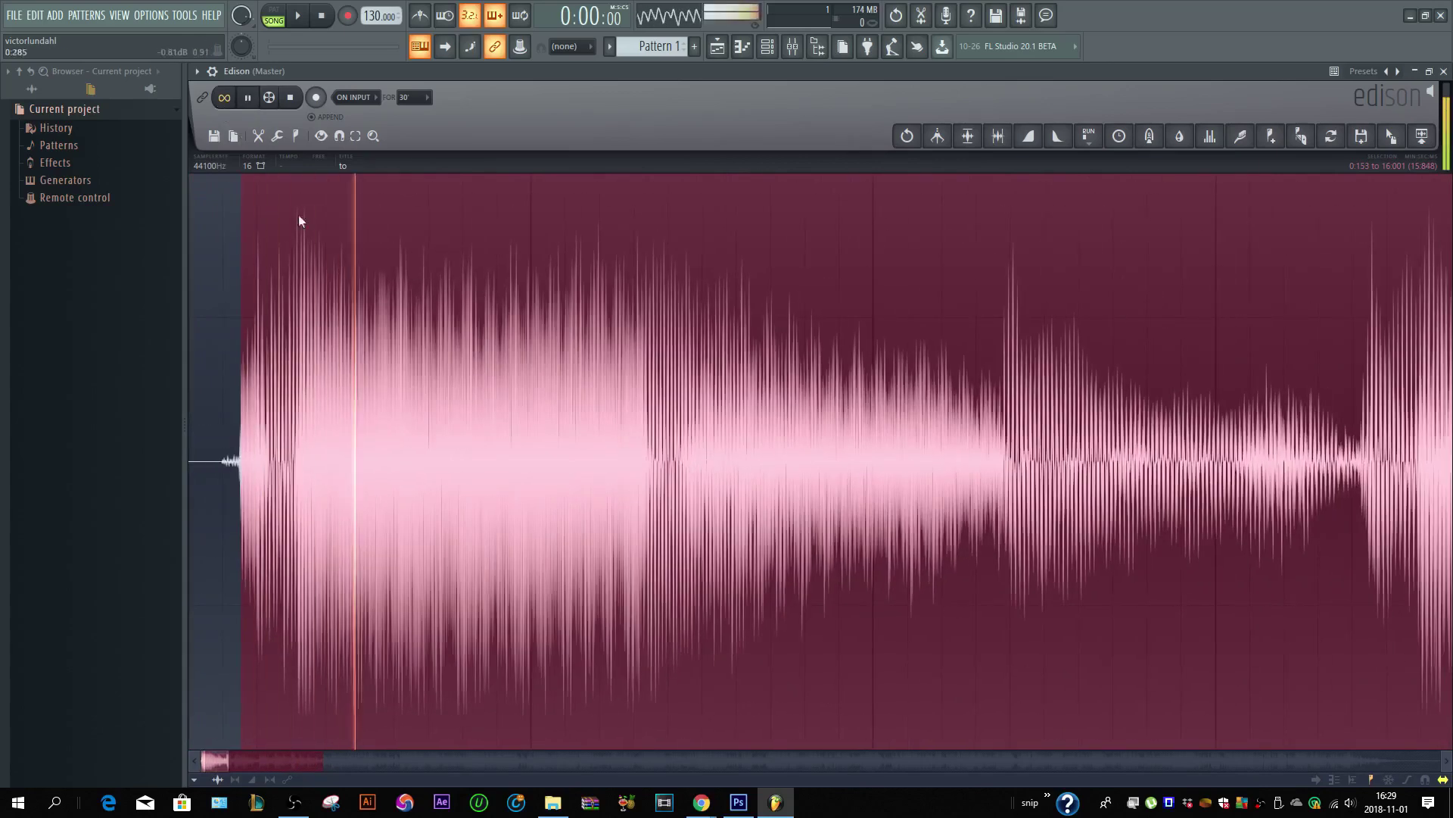
scroll(392, 394, down, 3)
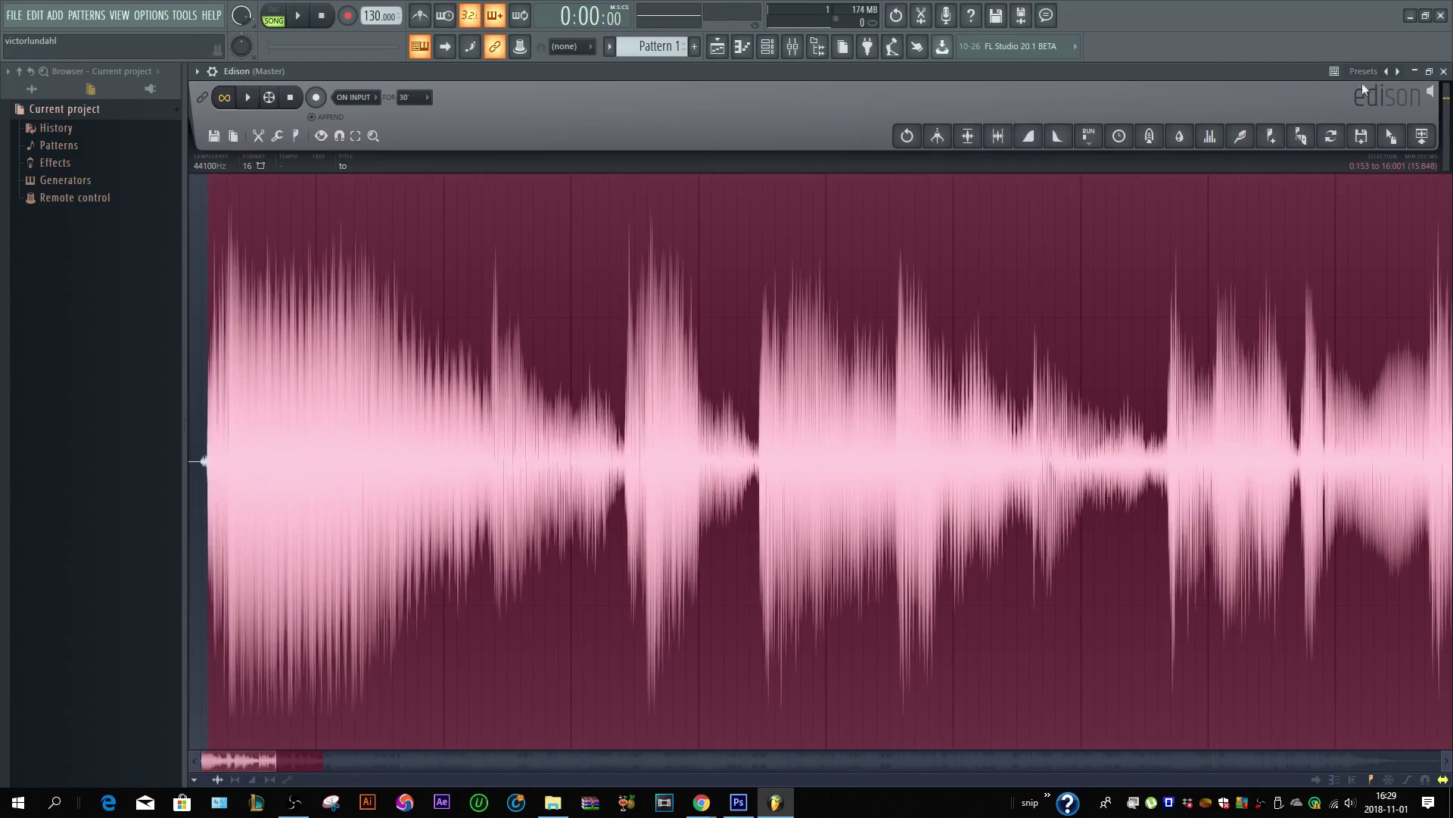
- Close Edison and the sample's channel settings, and reopen Edison from the Master track's effect slot in the mixer
click(1443, 72)
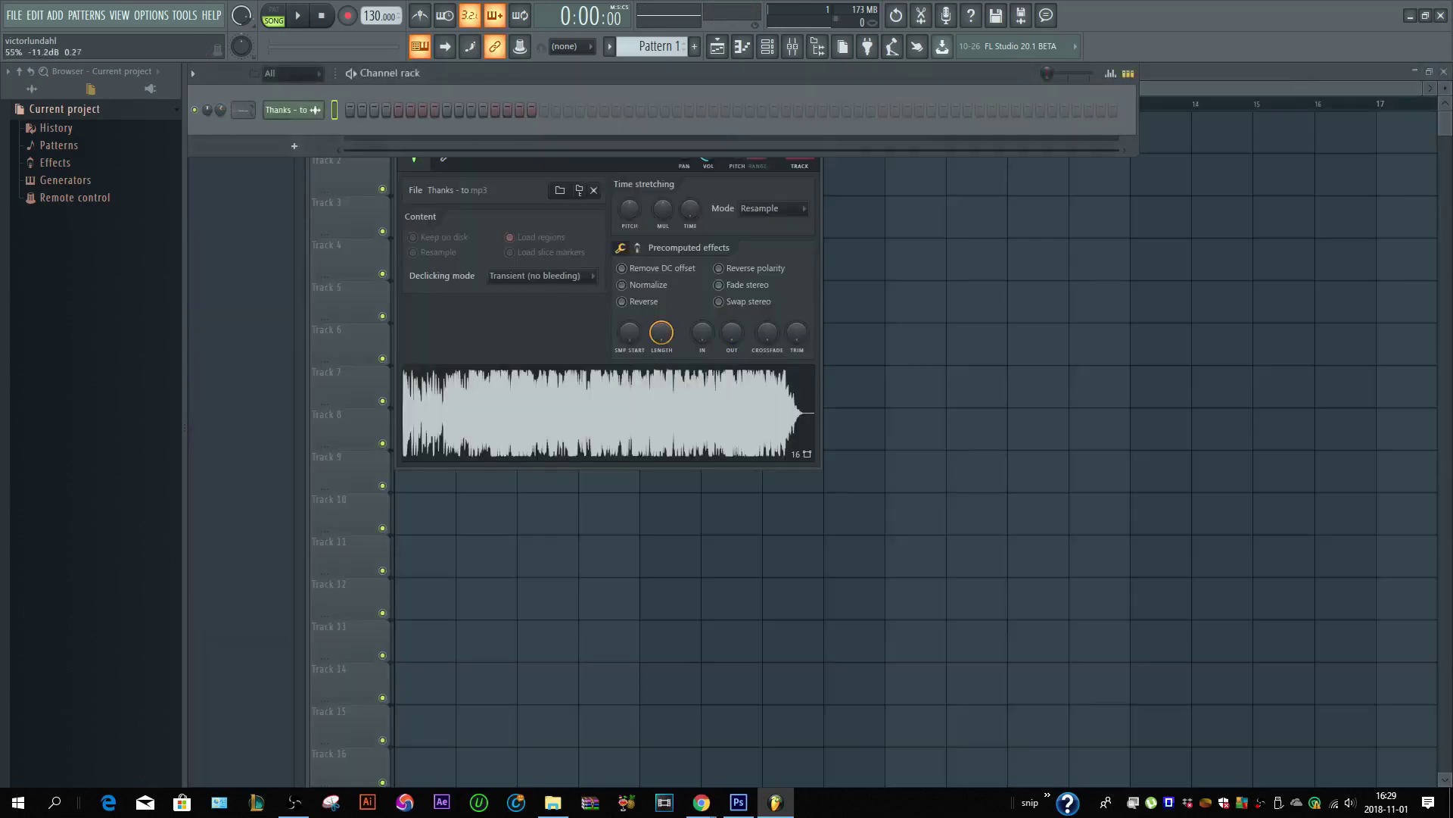
right_click(520, 412)
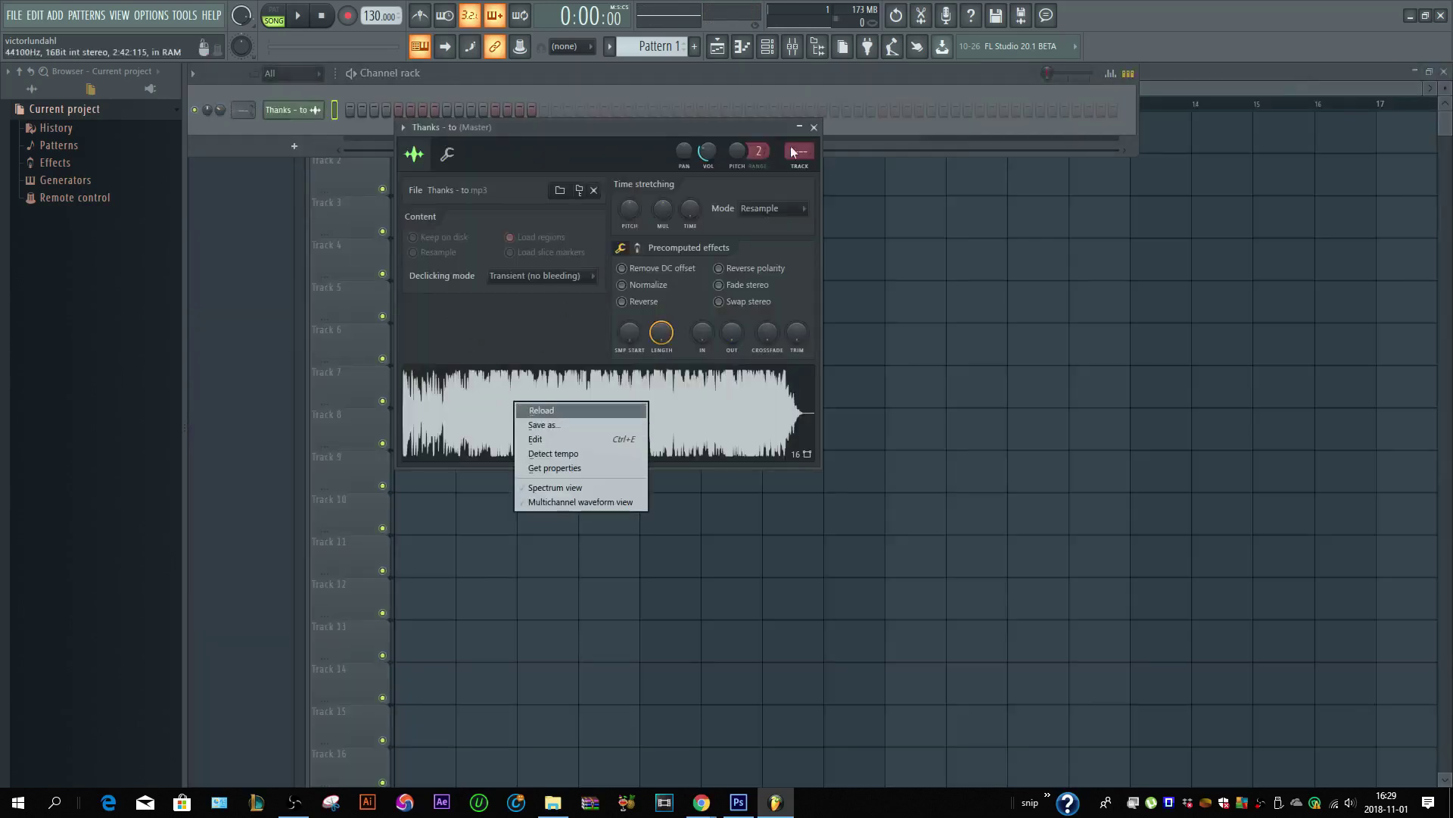
click(813, 129)
key(F9)
click(1327, 119)
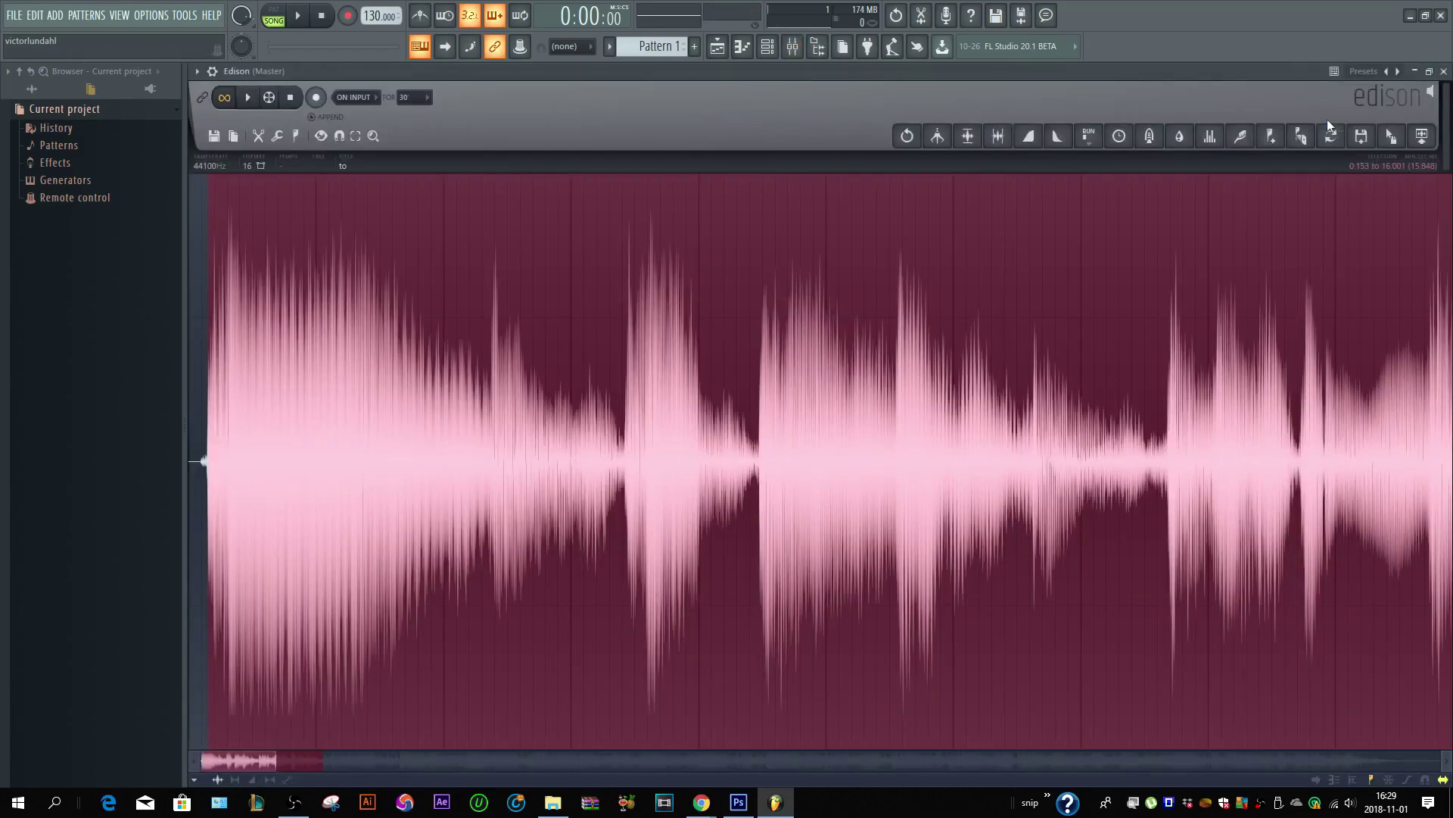
- Audition the selection and shorten its end to about 8:725, just before the next hit
scroll(696, 354, down, 4)
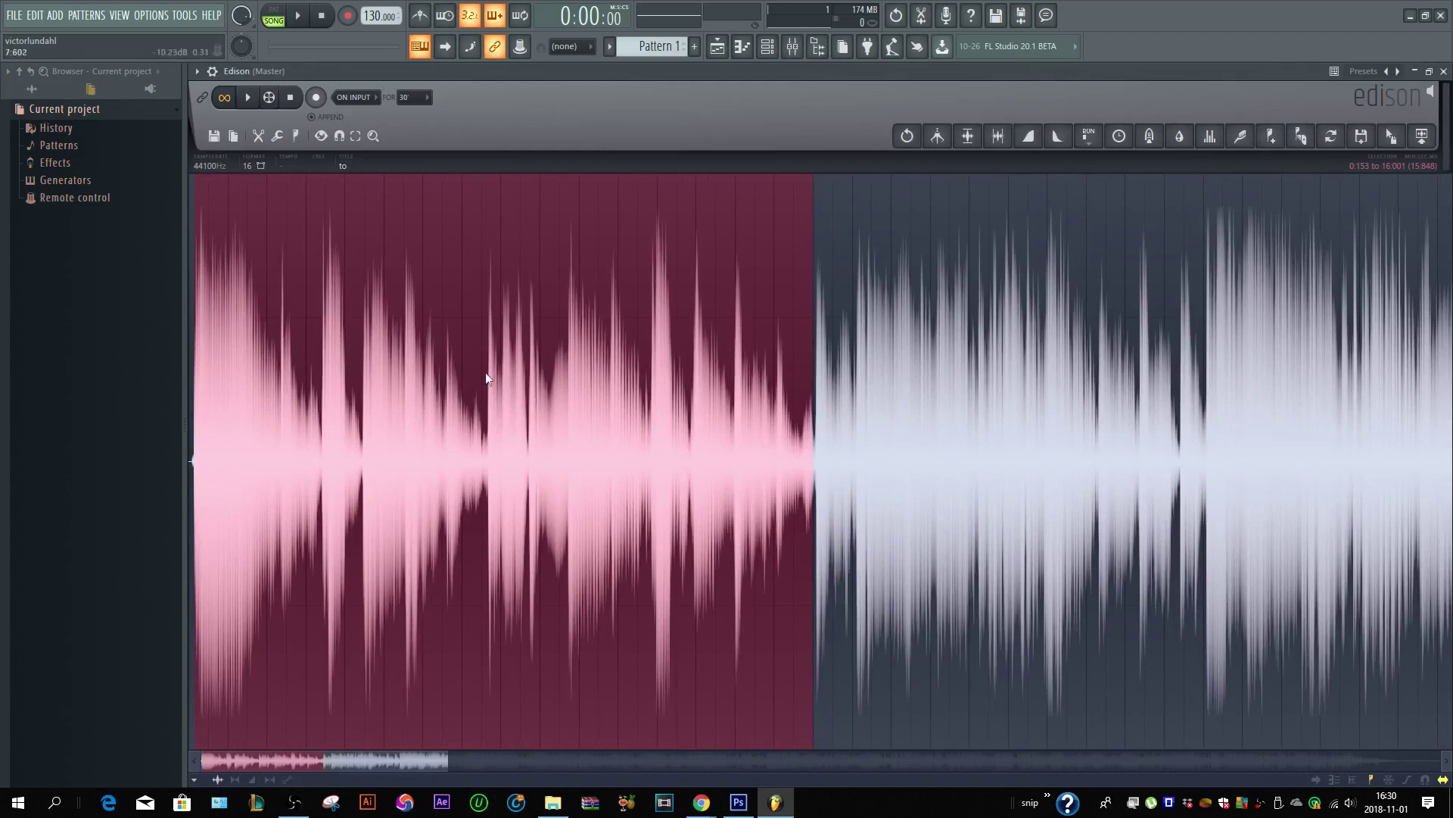
key(space)
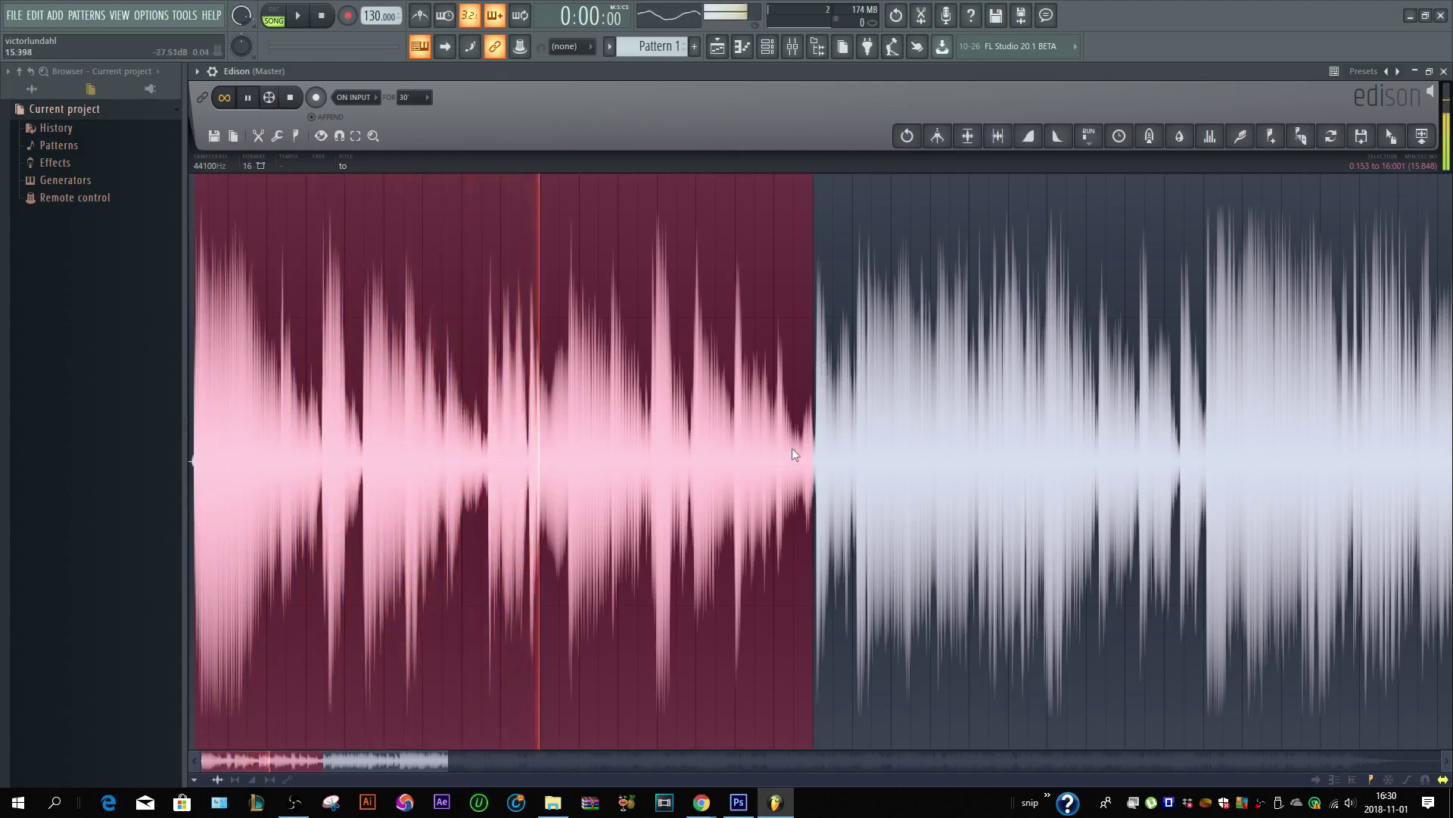
drag(801, 441, 530, 436)
scroll(530, 436, up, 3)
scroll(508, 445, up, 3)
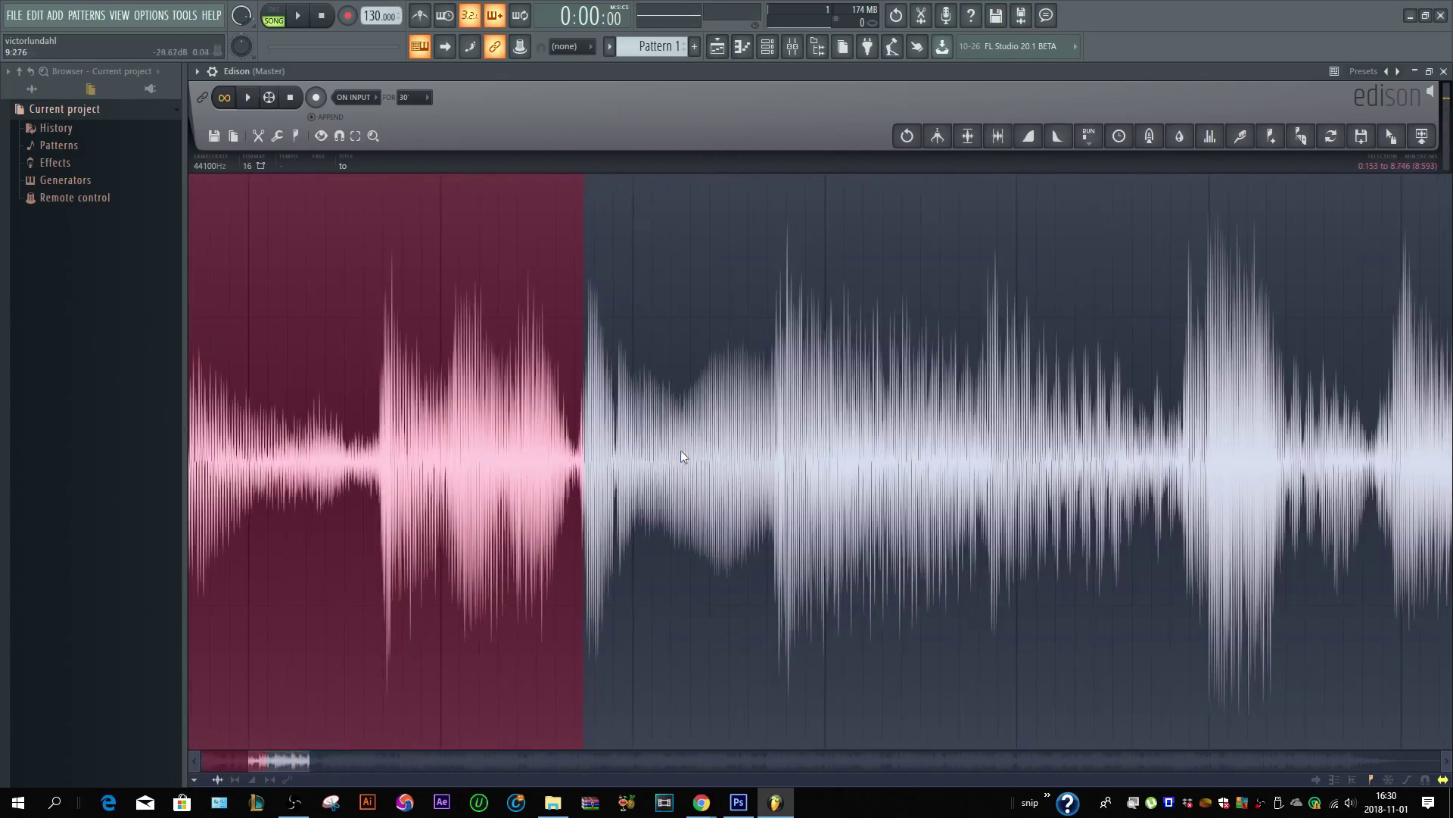
scroll(592, 473, up, 2)
scroll(591, 466, up, 3)
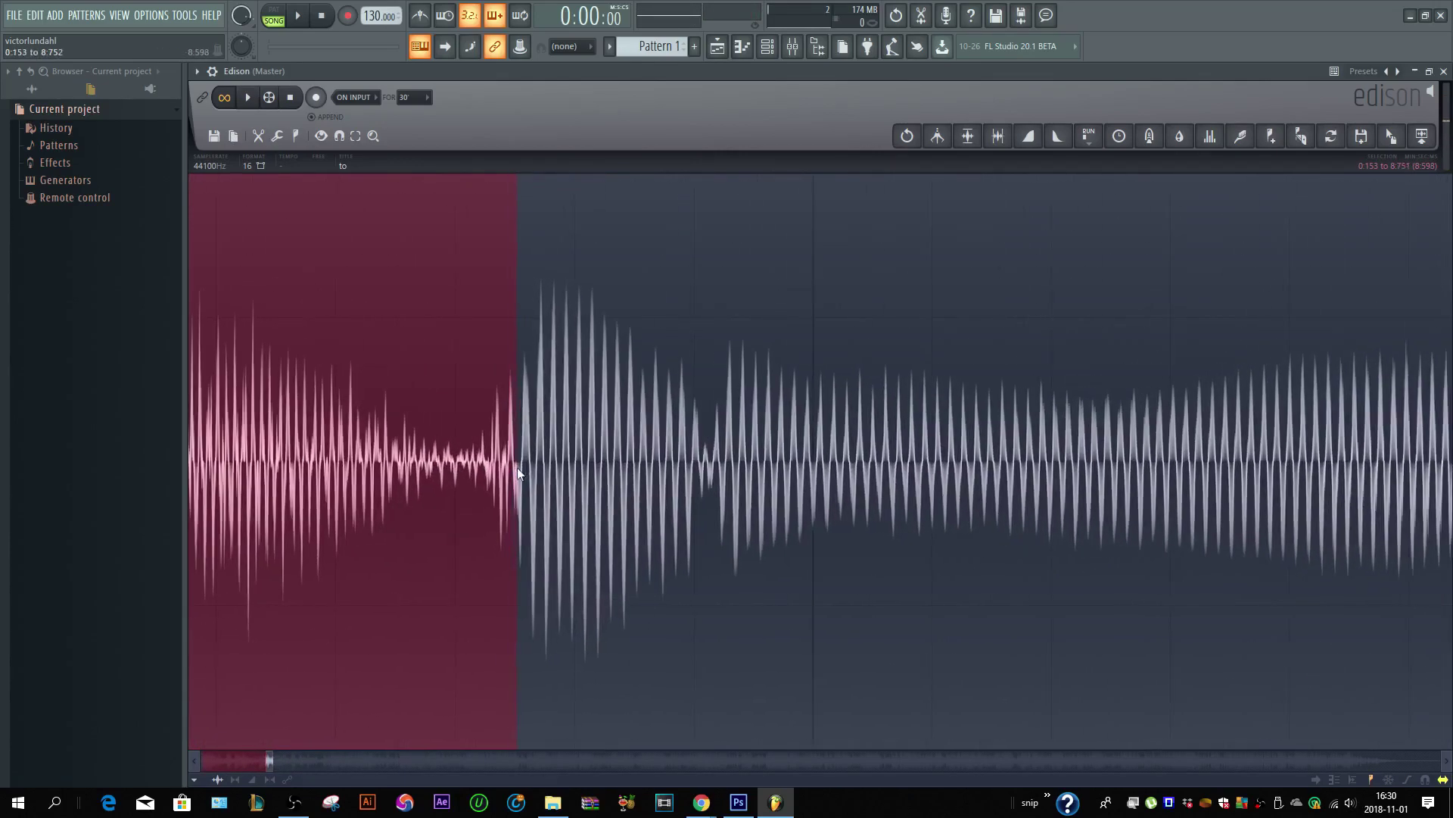
drag(516, 466, 486, 465)
scroll(413, 478, down, 5)
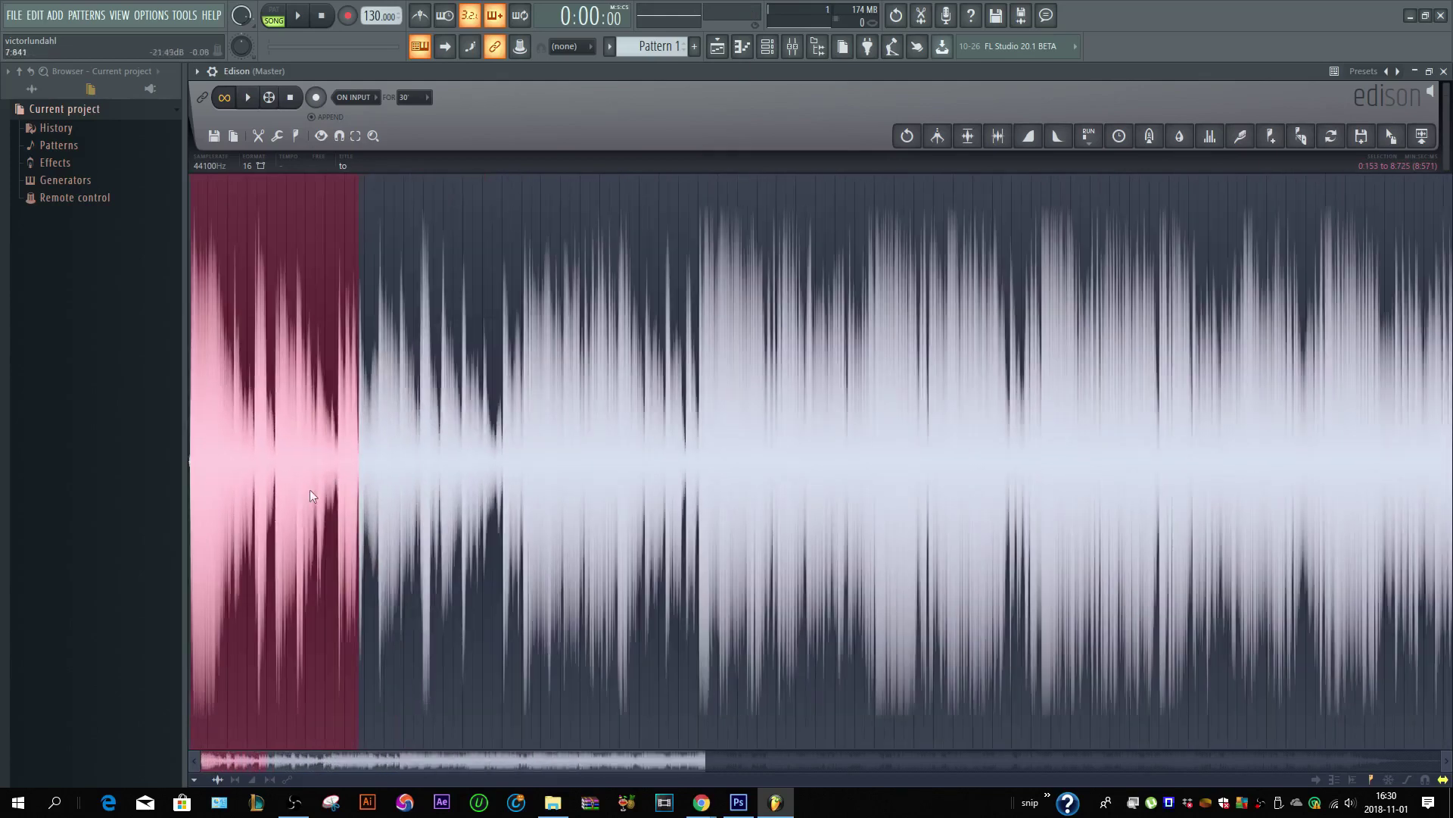
- Play the shortened selection up to its end to check how it loops, and stop playback
drag(365, 763, 338, 757)
key(space)
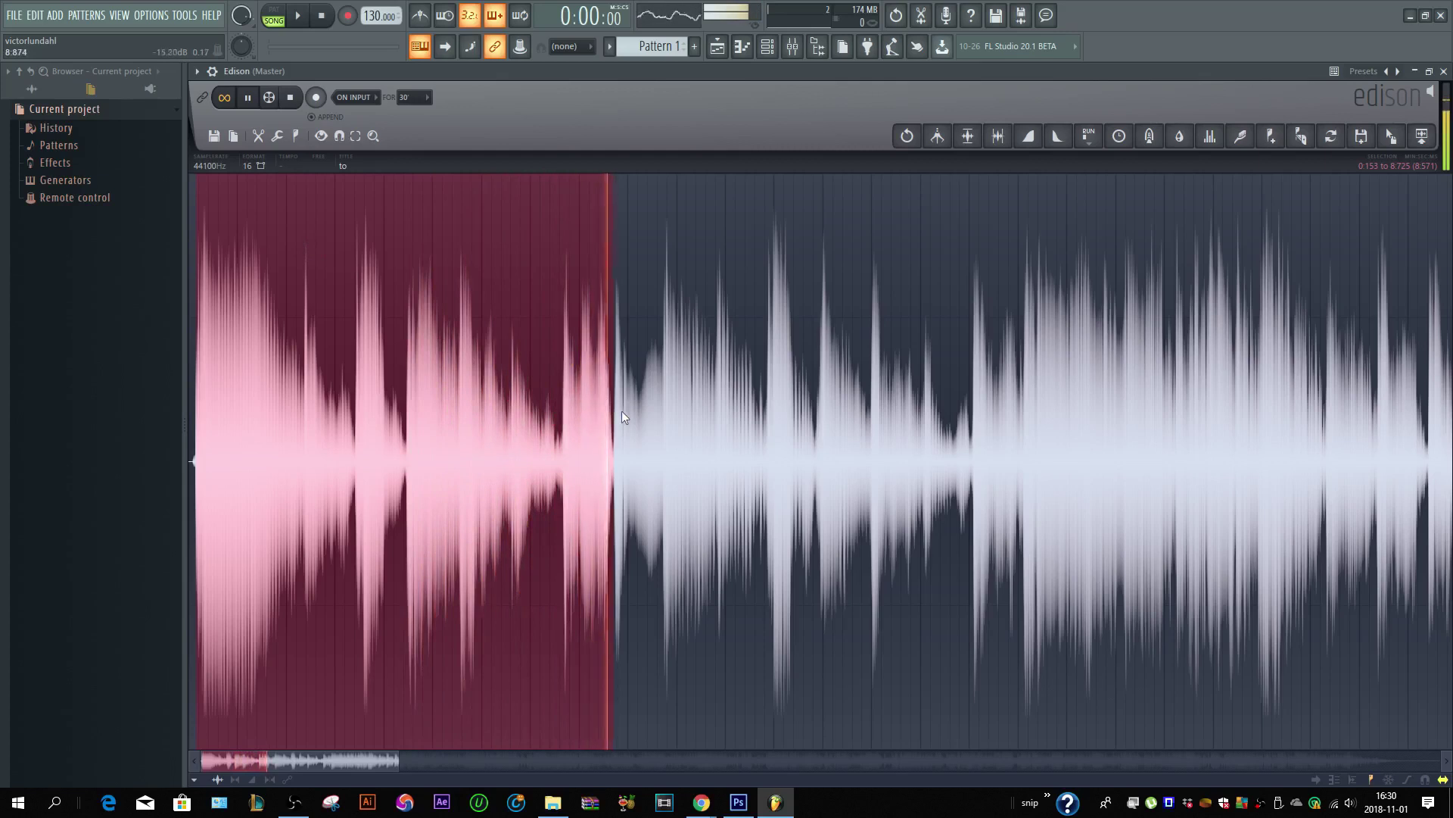
key(space)
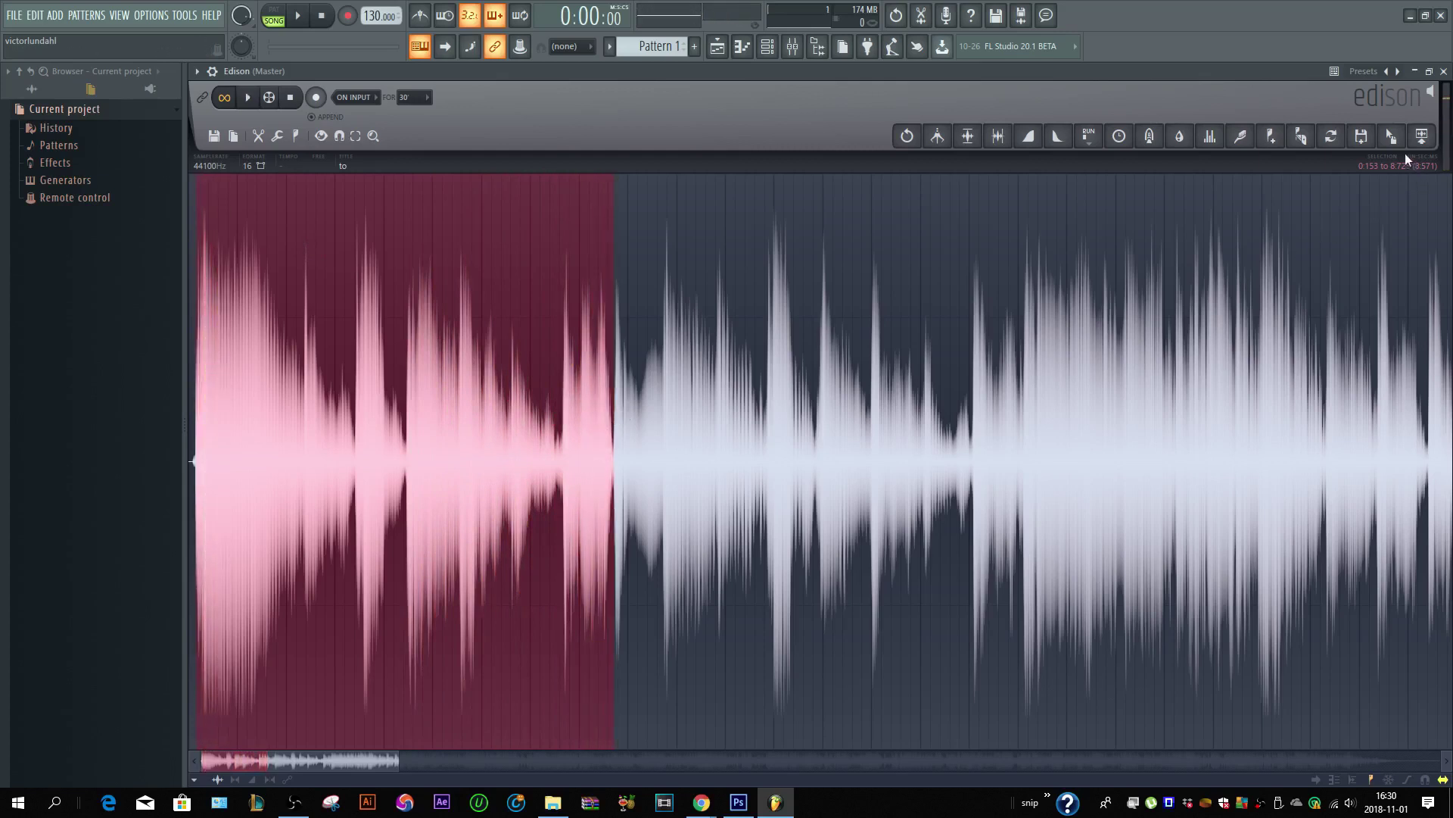
- Bring the playlist into view behind Edison and place the selected audio as a clip at bar 1 of Track 1
drag(1398, 141, 1399, 142)
click(1430, 72)
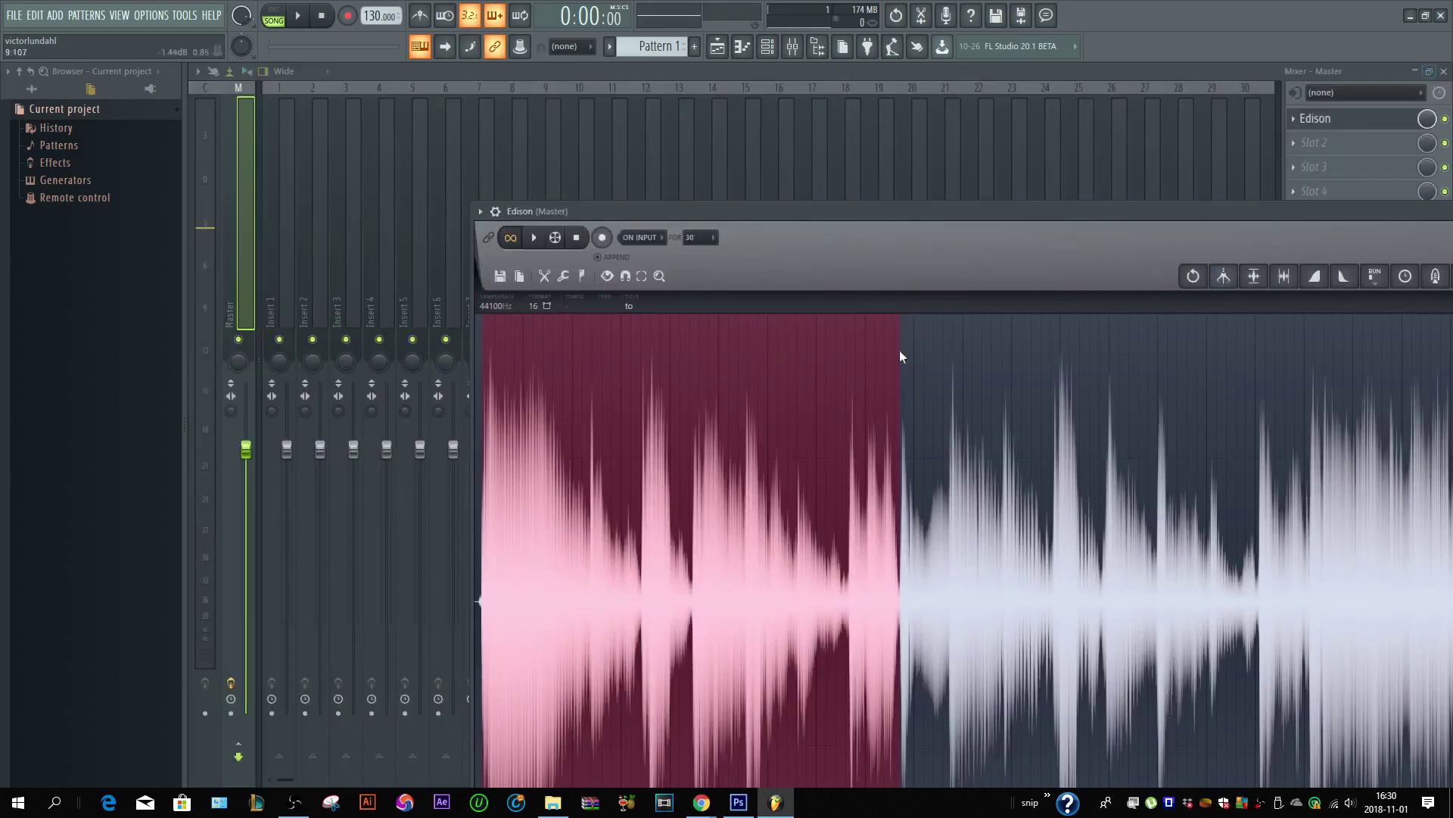
click(1444, 71)
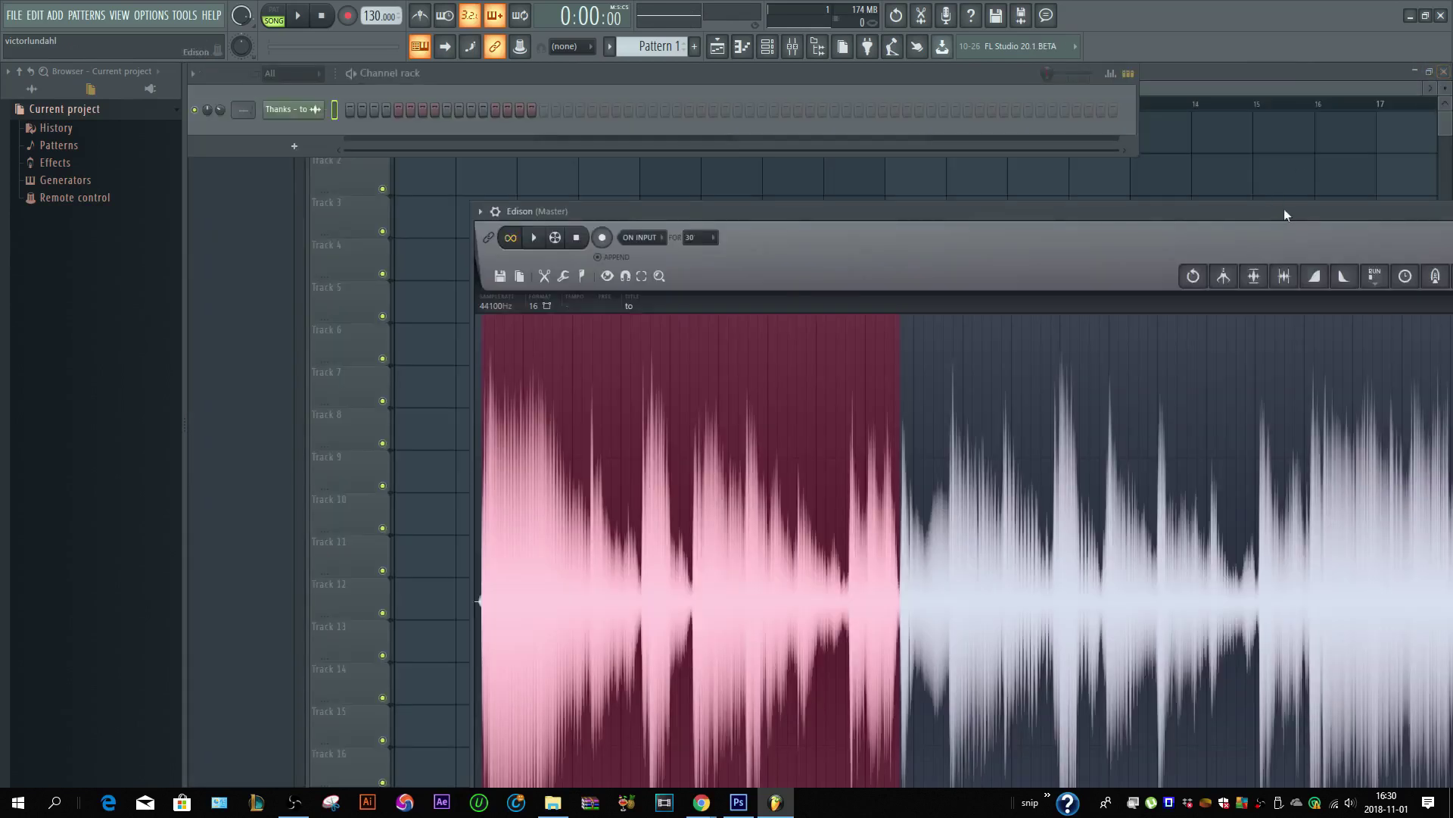
drag(1283, 209, 1030, 298)
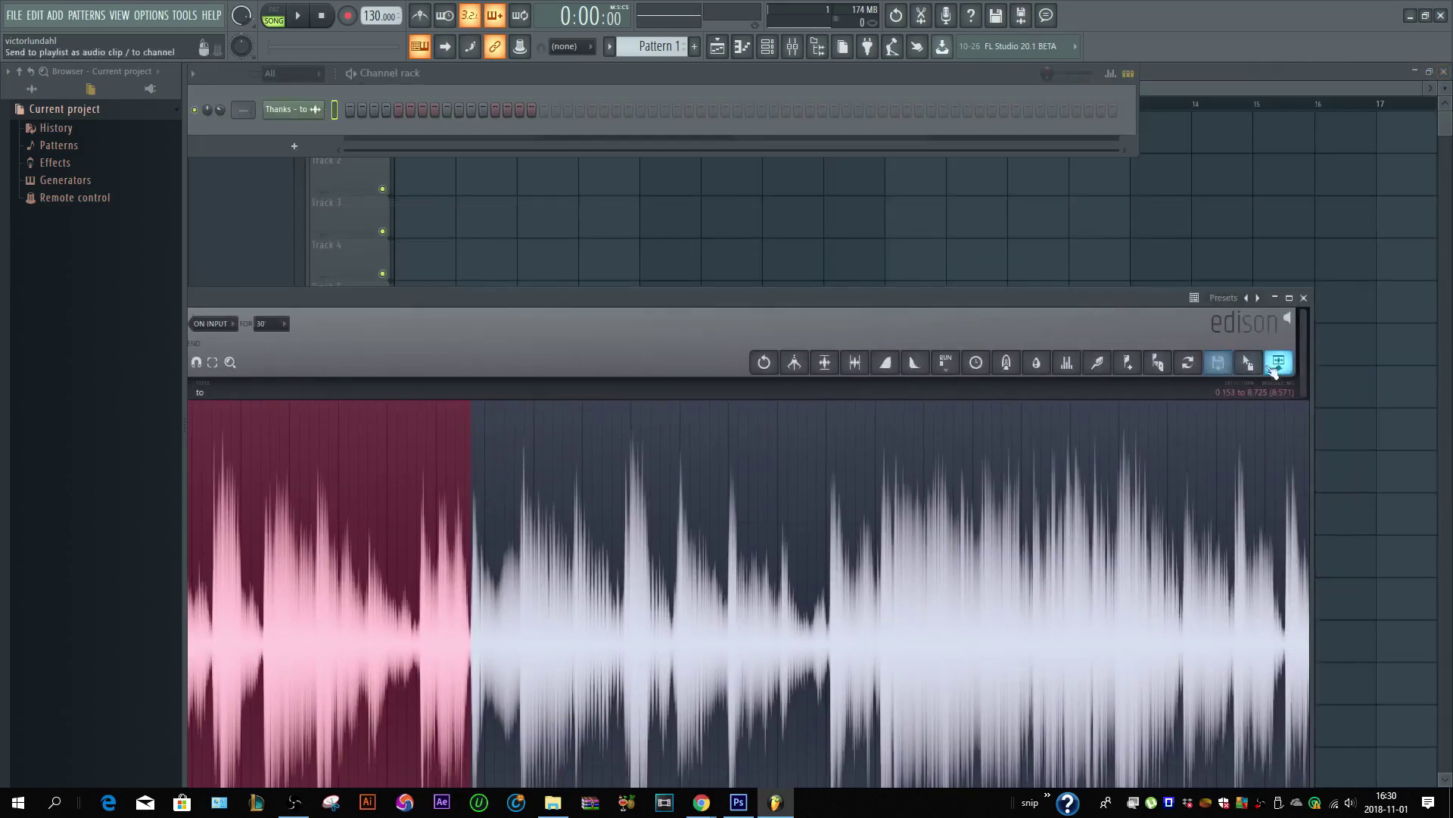
drag(1277, 362, 433, 149)
- Examine the new Thanks - to_2 clip on Track 1 and its channel settings
scroll(444, 164, down, 3)
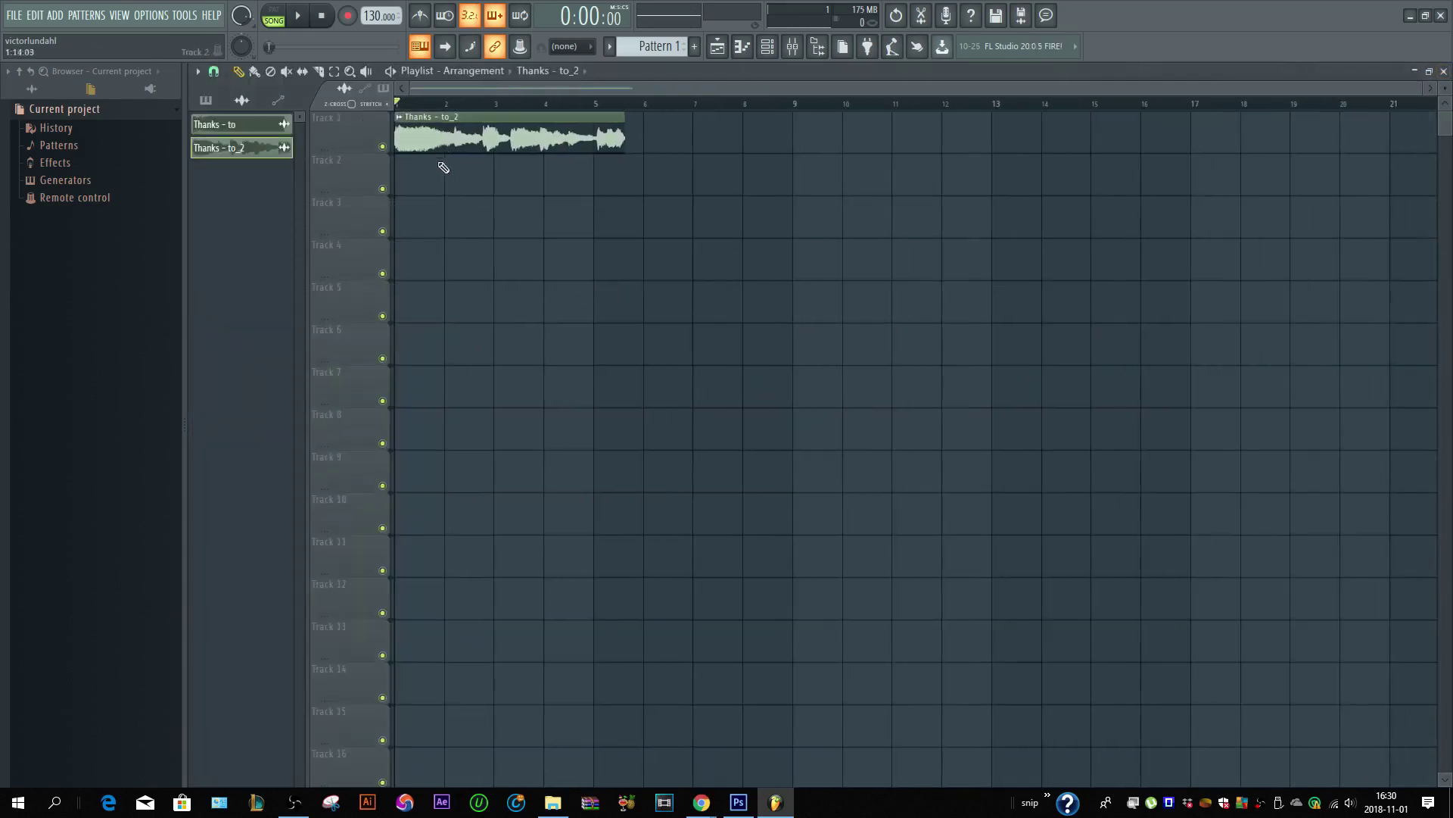
scroll(448, 148, up, 3)
drag(453, 91, 407, 89)
scroll(455, 140, down, 2)
scroll(473, 143, up, 3)
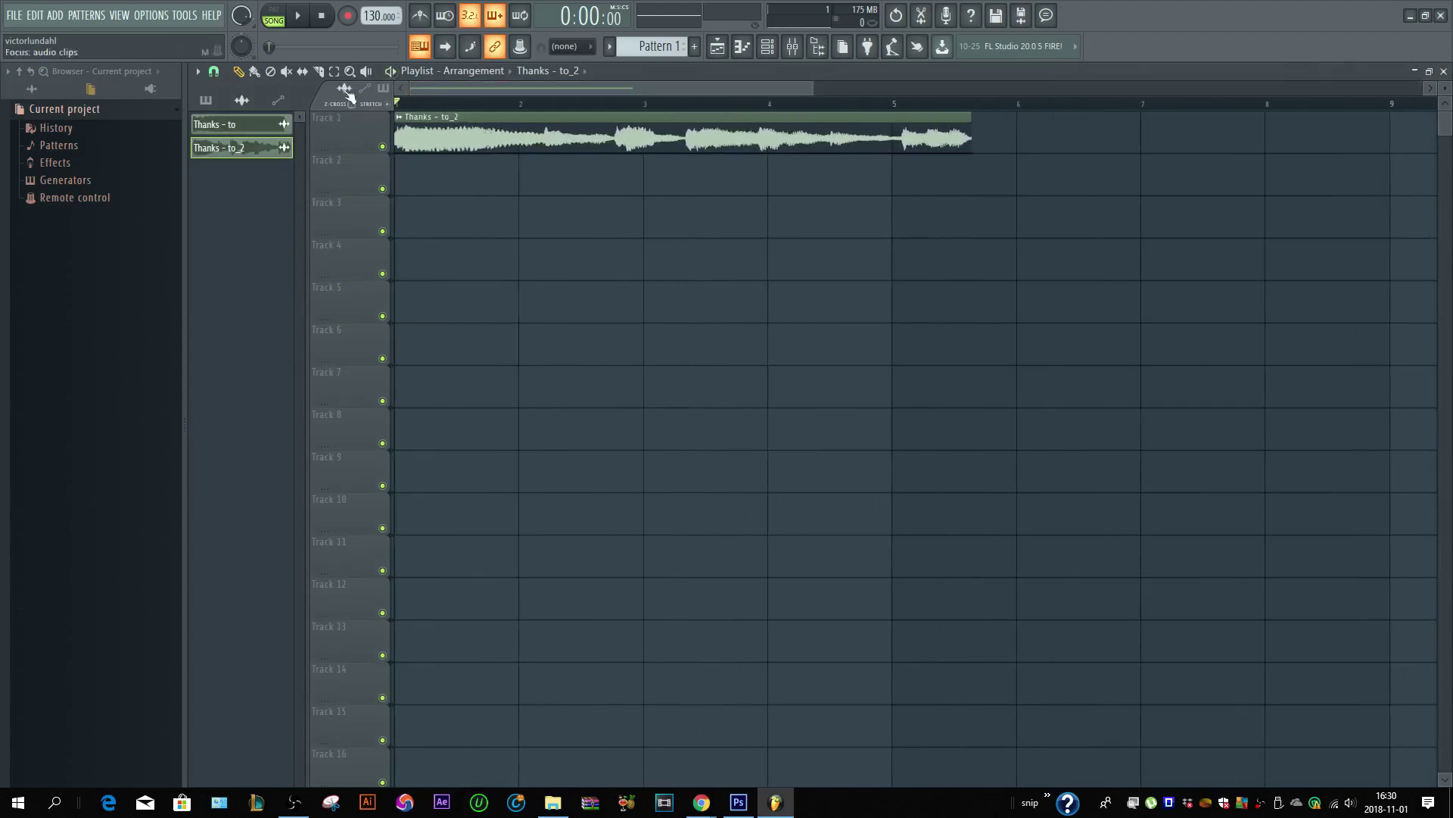
double_click(463, 125)
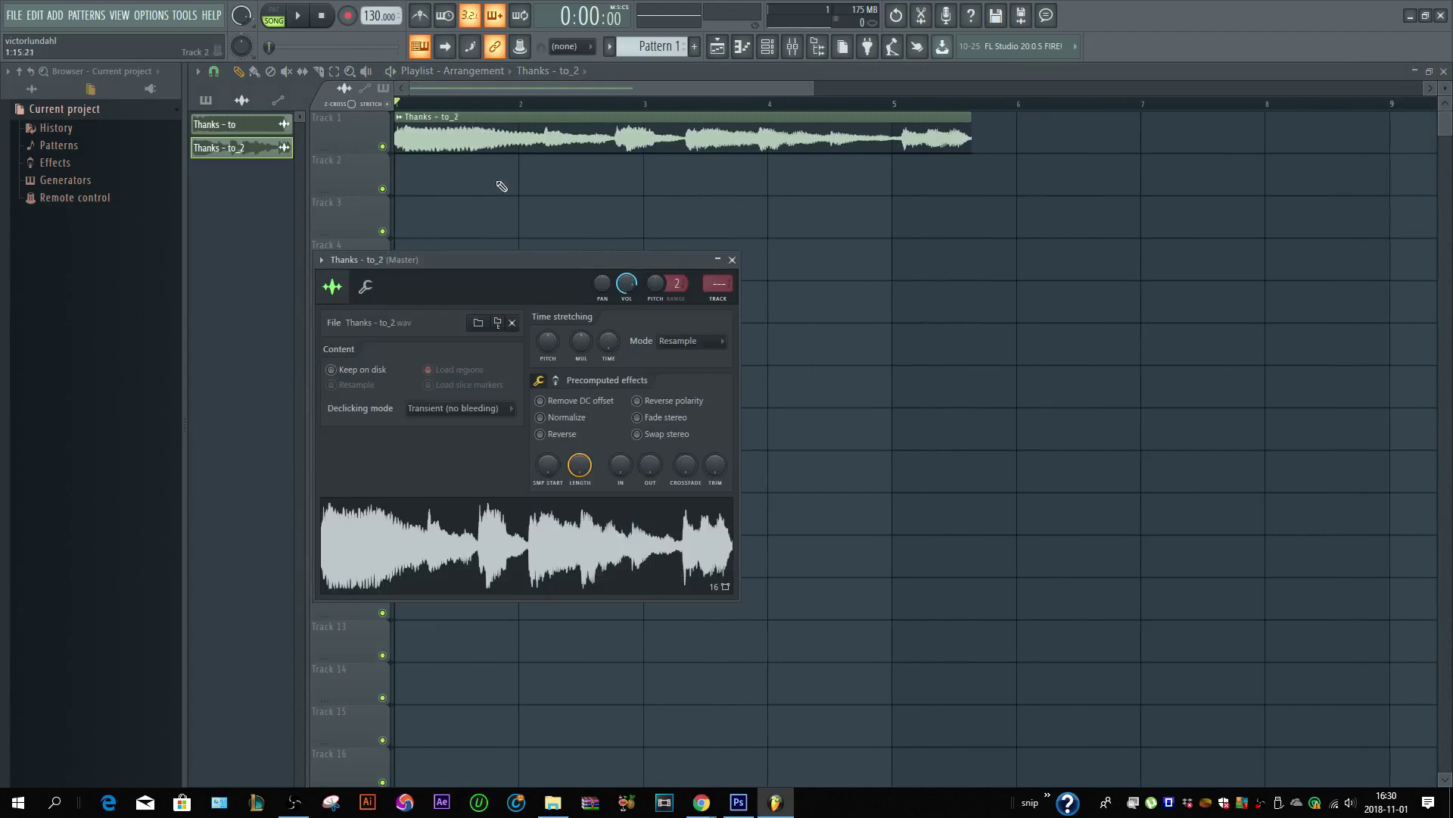
click(739, 260)
- Set the project tempo to the 90 BPM preset
scroll(479, 136, down, 1)
scroll(479, 136, down, 2)
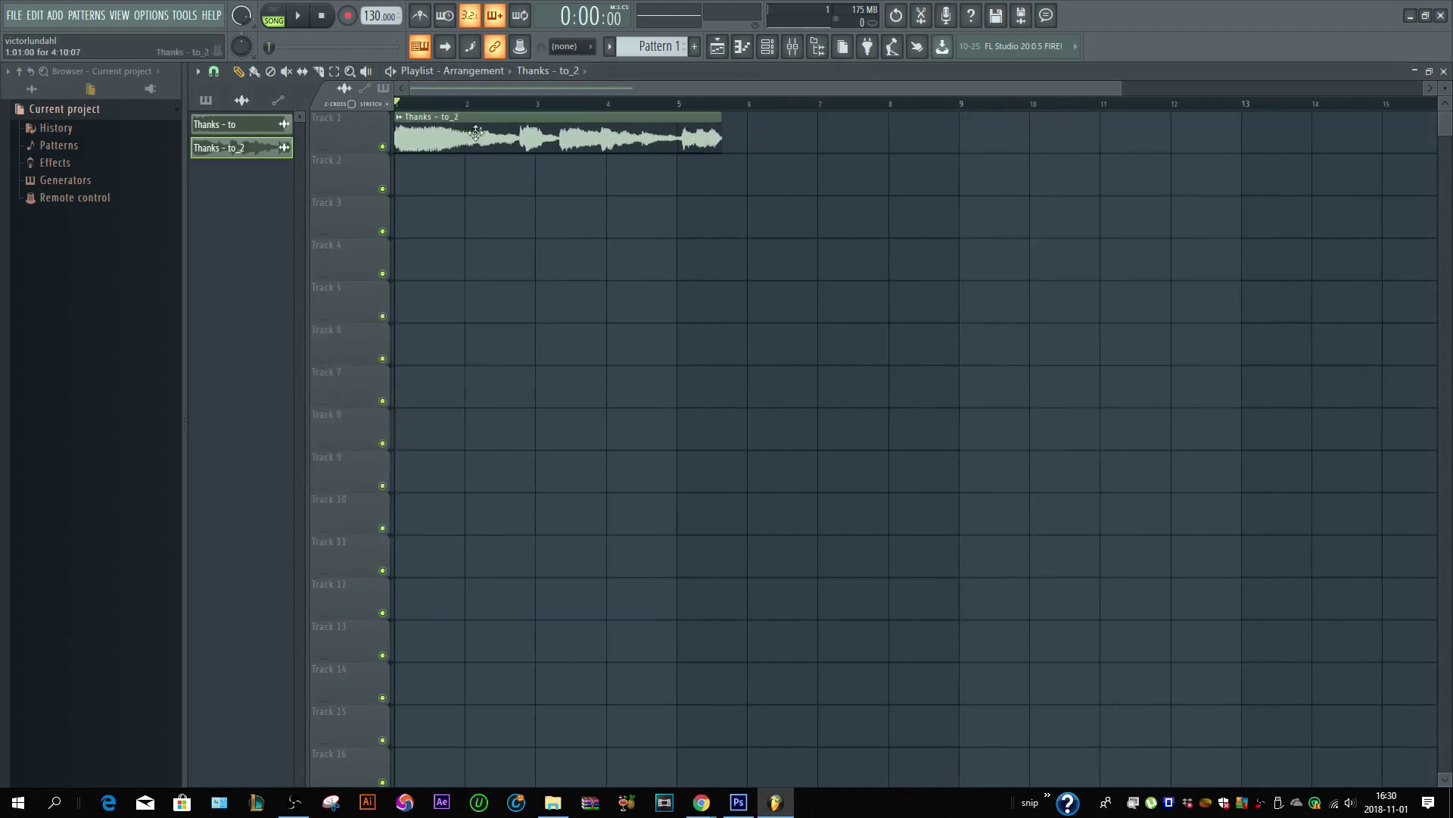
right_click(371, 23)
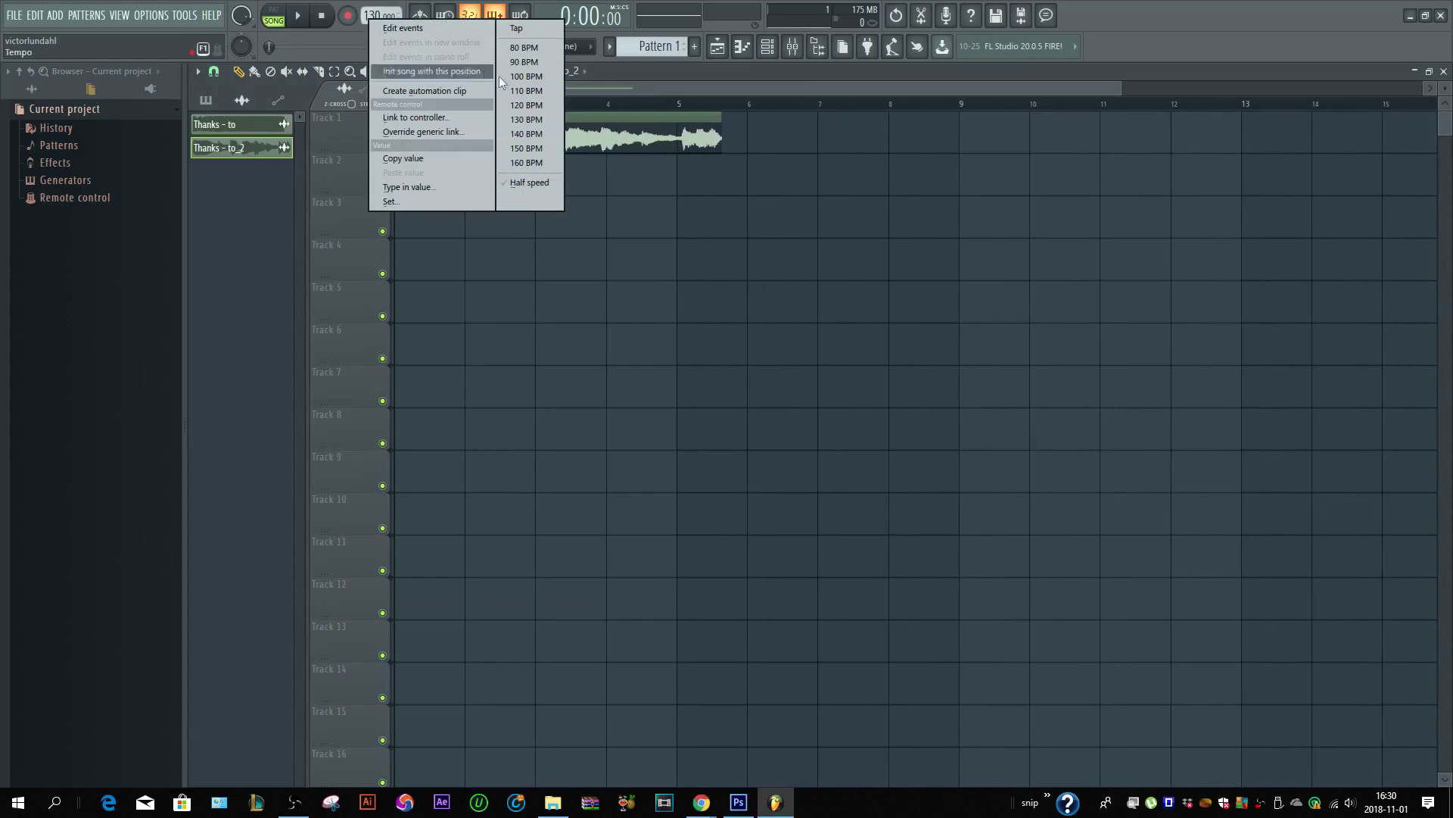
click(523, 62)
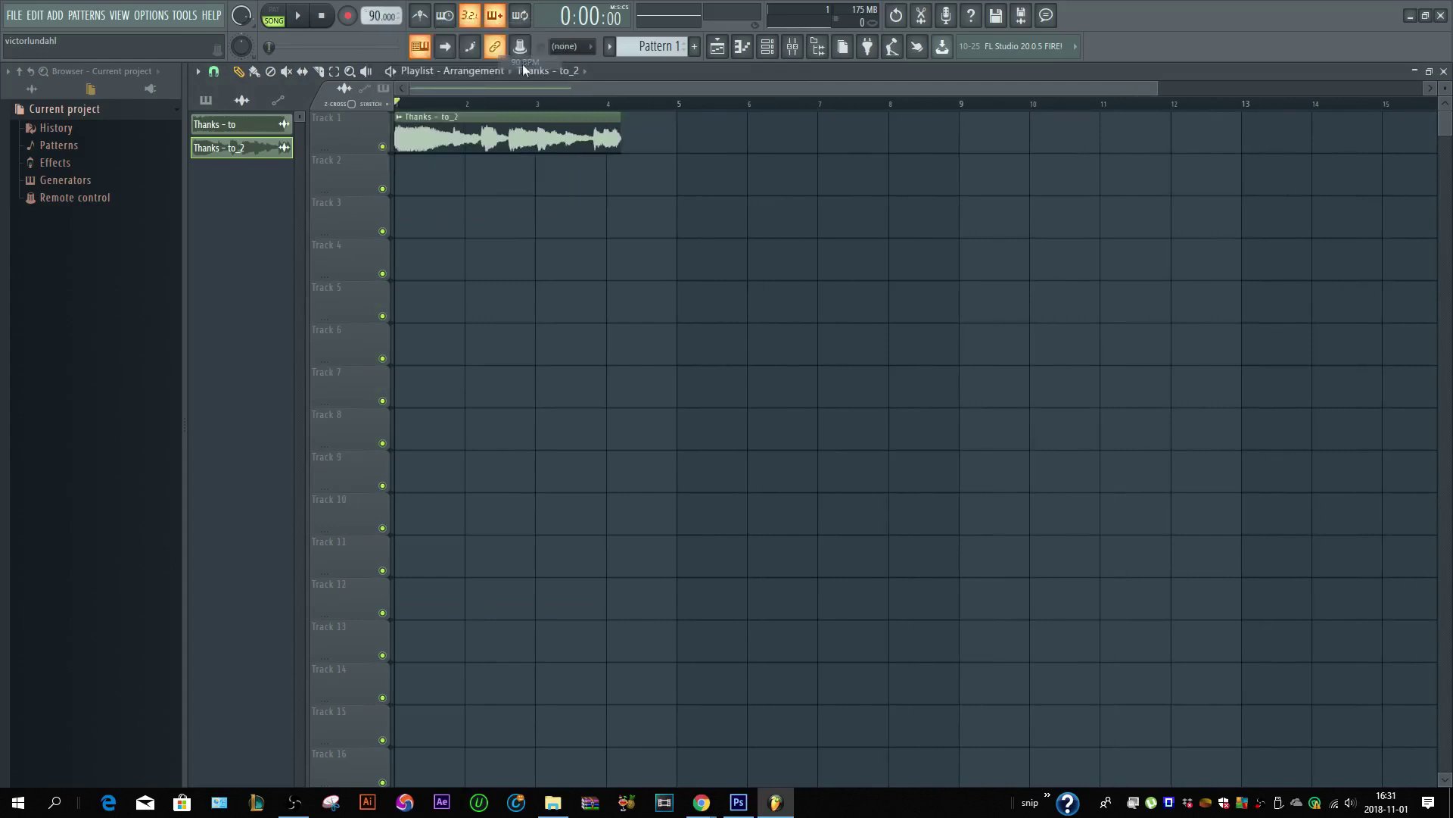
- Stretch the Thanks - to_2 clip so it ends at bar 5, filling exactly four bars
scroll(507, 96, up, 2)
drag(506, 92, 396, 93)
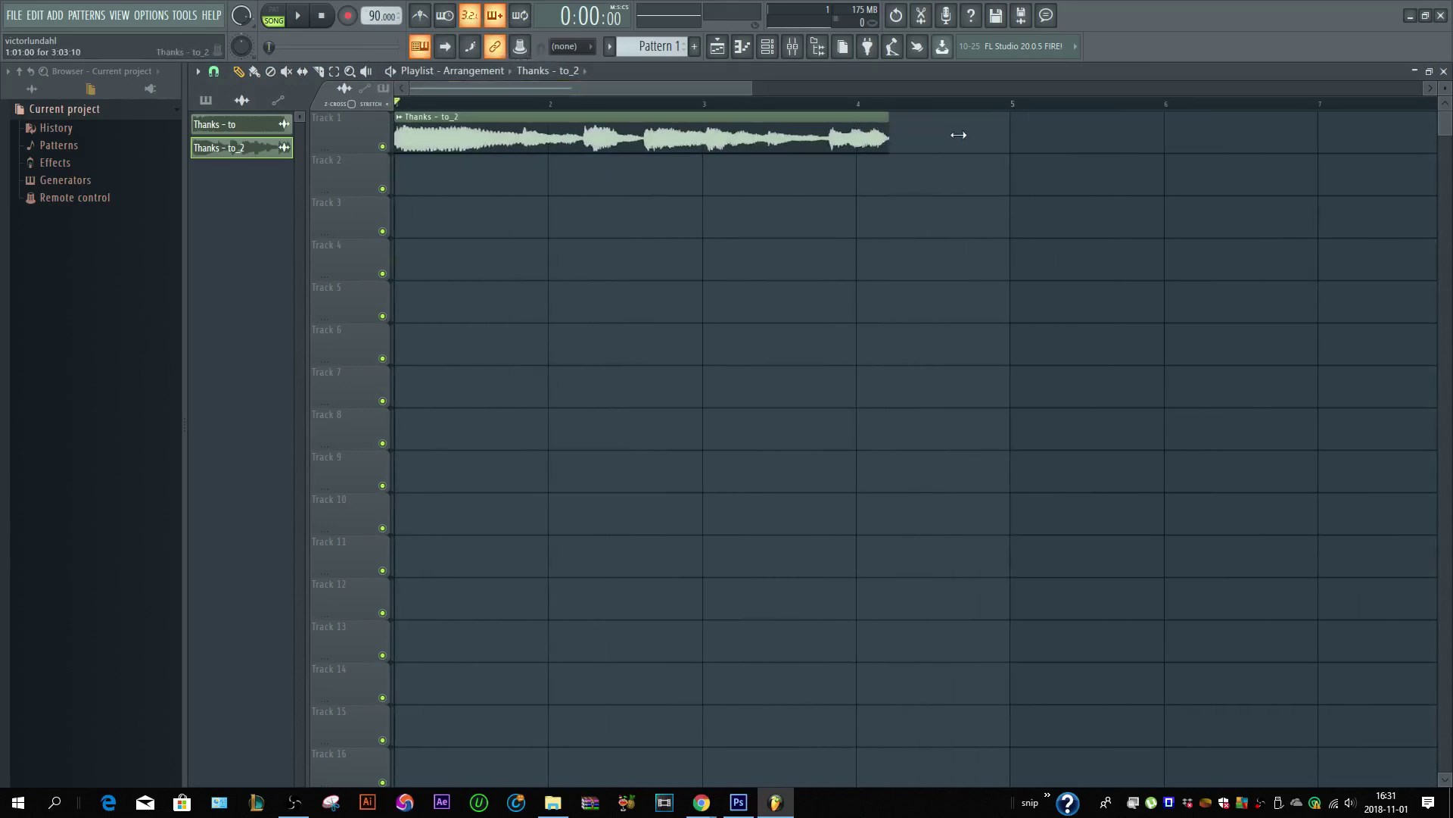
drag(959, 135, 1016, 140)
scroll(1008, 143, up, 8)
scroll(1015, 140, down, 7)
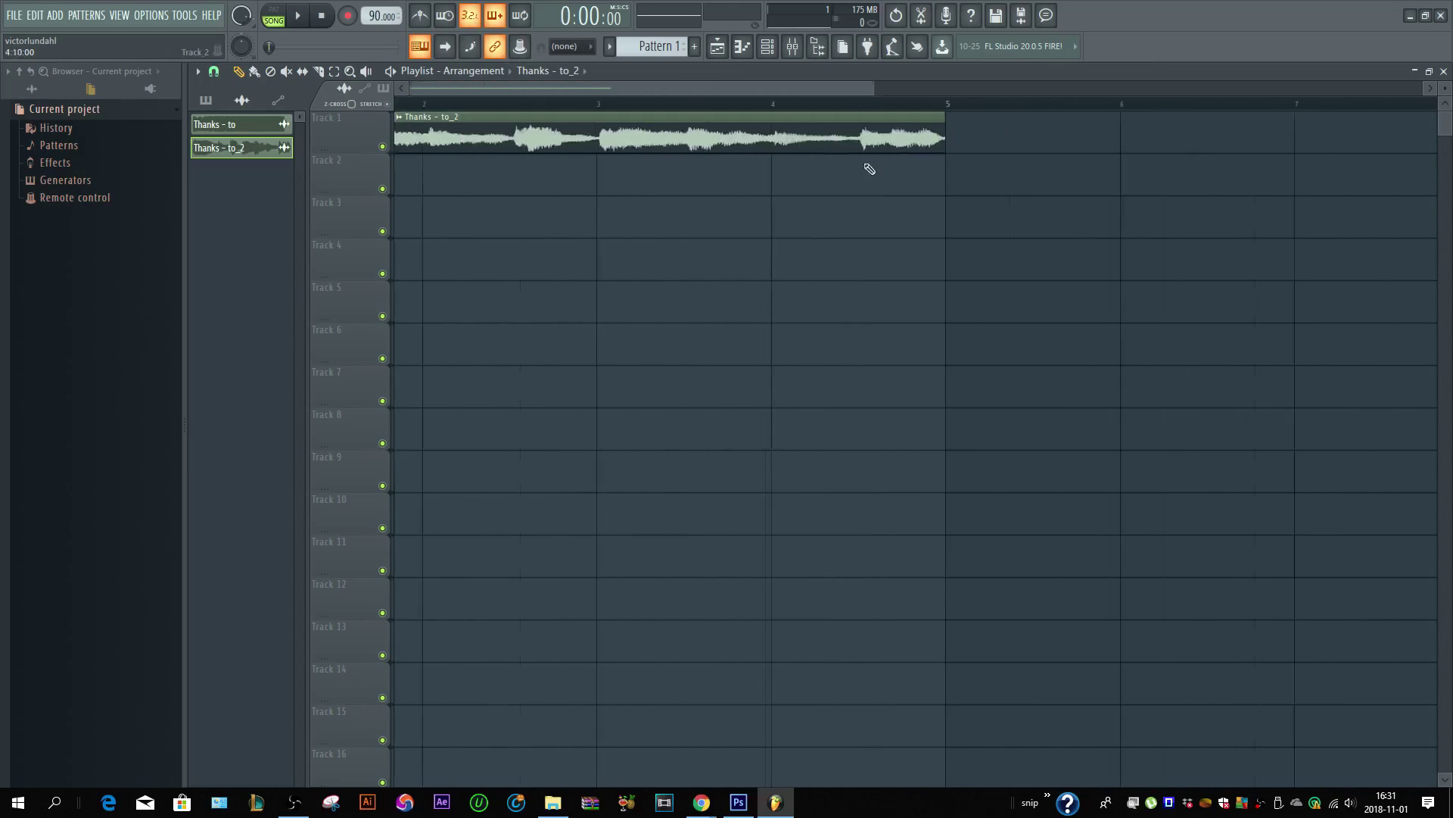
scroll(484, 102, down, 5)
scroll(454, 102, up, 5)
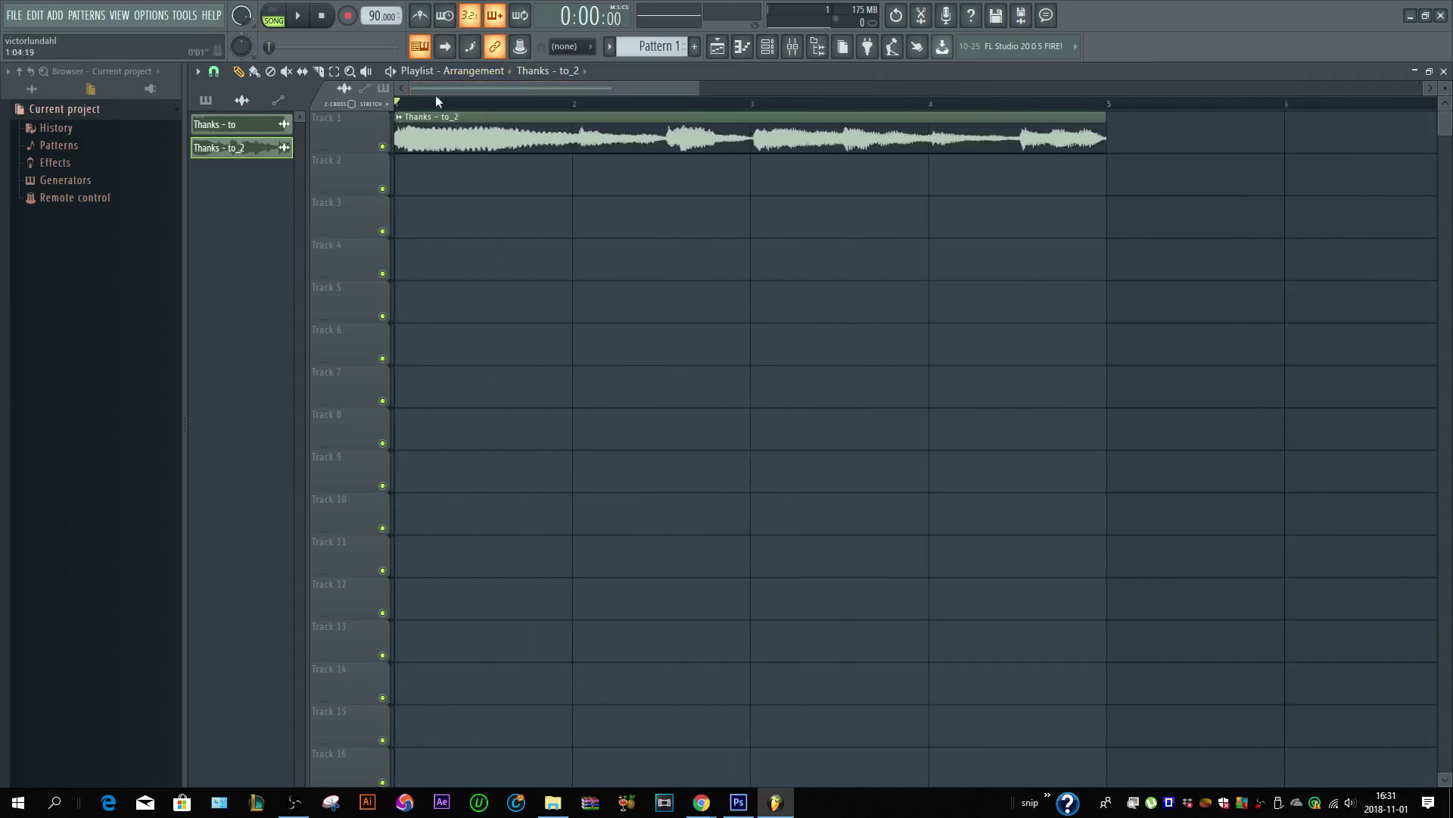
- Set the playlist snap to 1/4 beat and start playing the stretched clip from bar 1
click(213, 71)
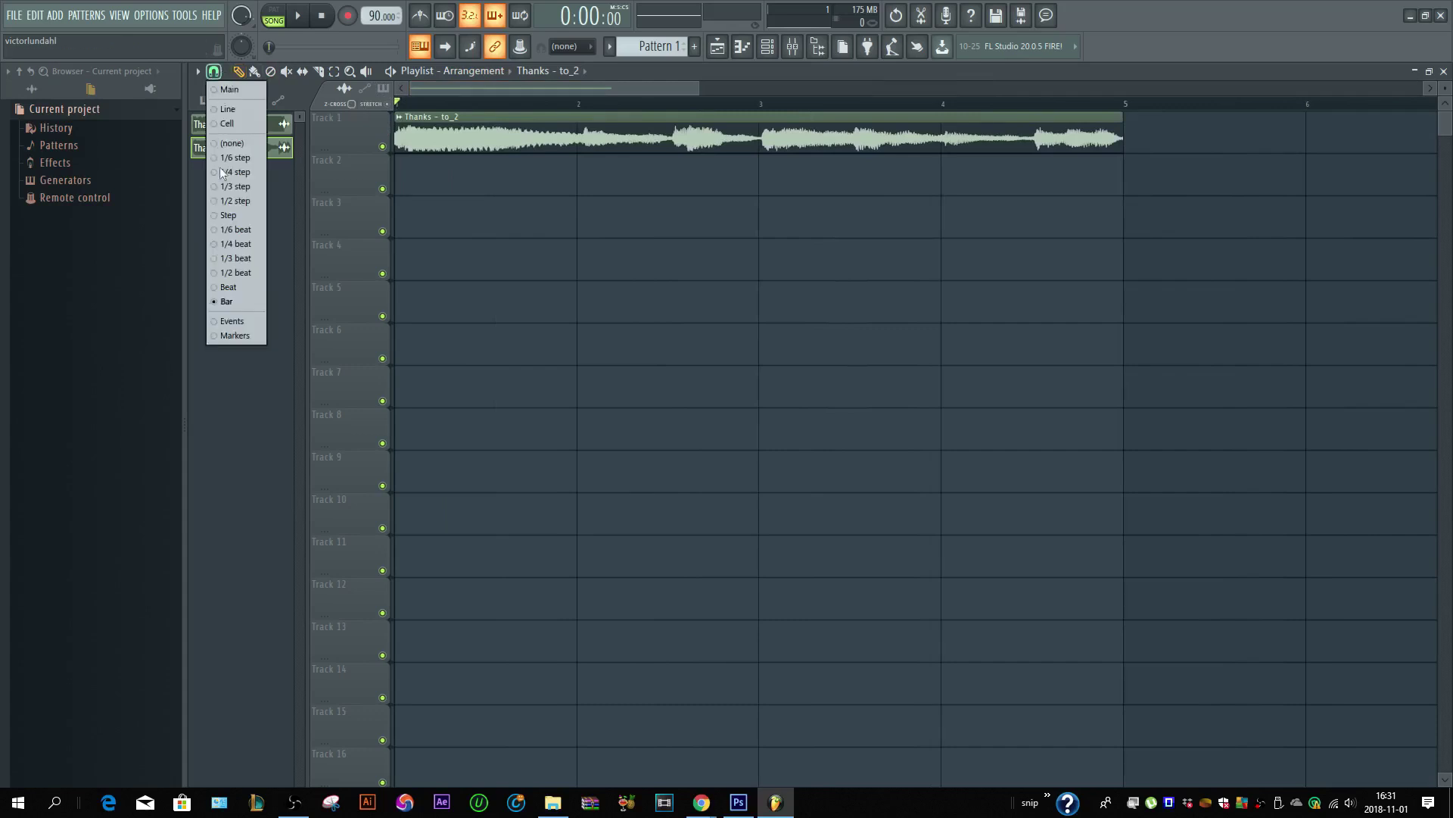
click(235, 244)
scroll(439, 250, down, 3)
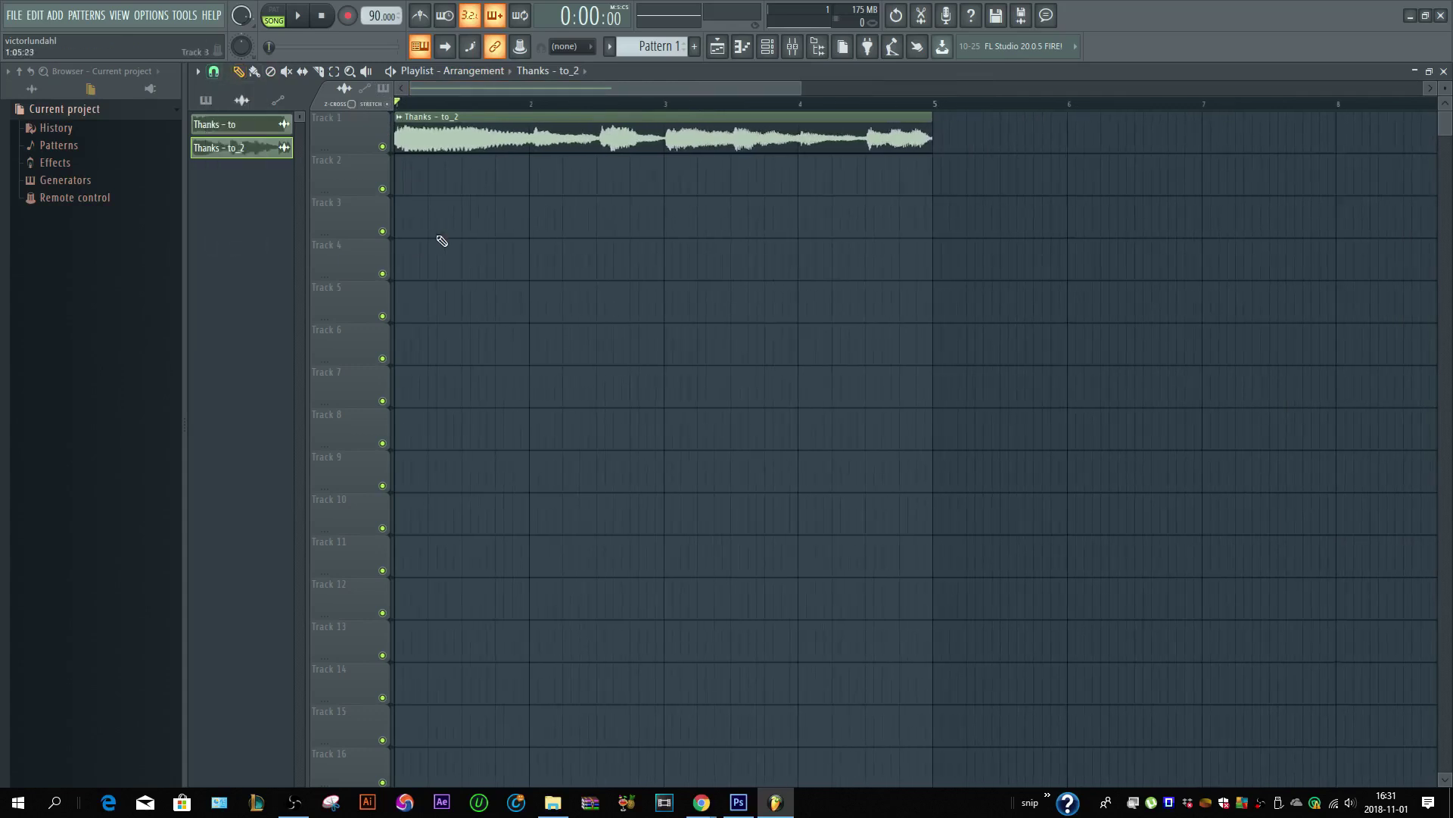
scroll(442, 241, up, 3)
key(space)
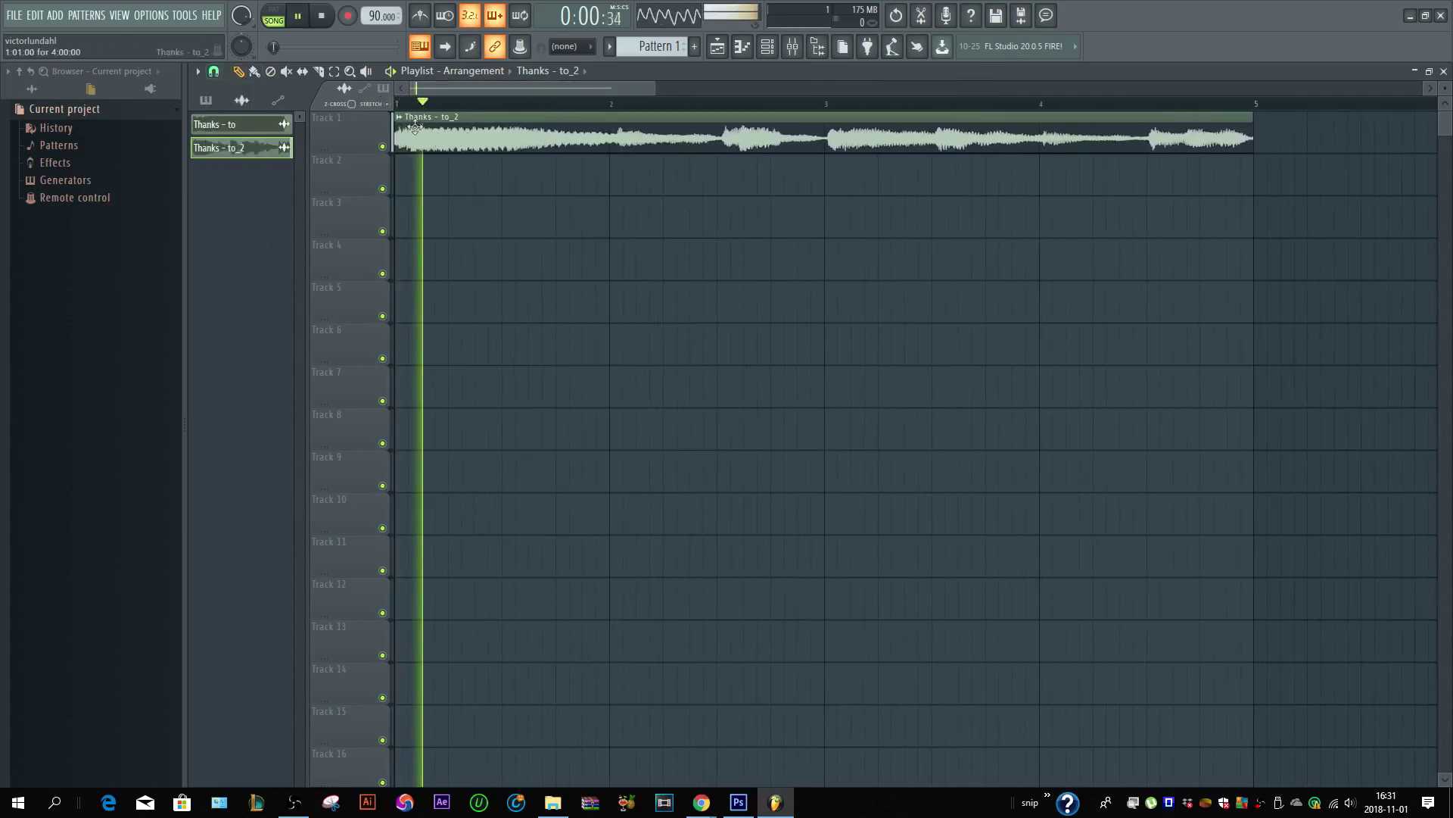
- Stop playback and set the time stretching mode of the Thanks - to_2 clip to Auto
key(space)
double_click(551, 141)
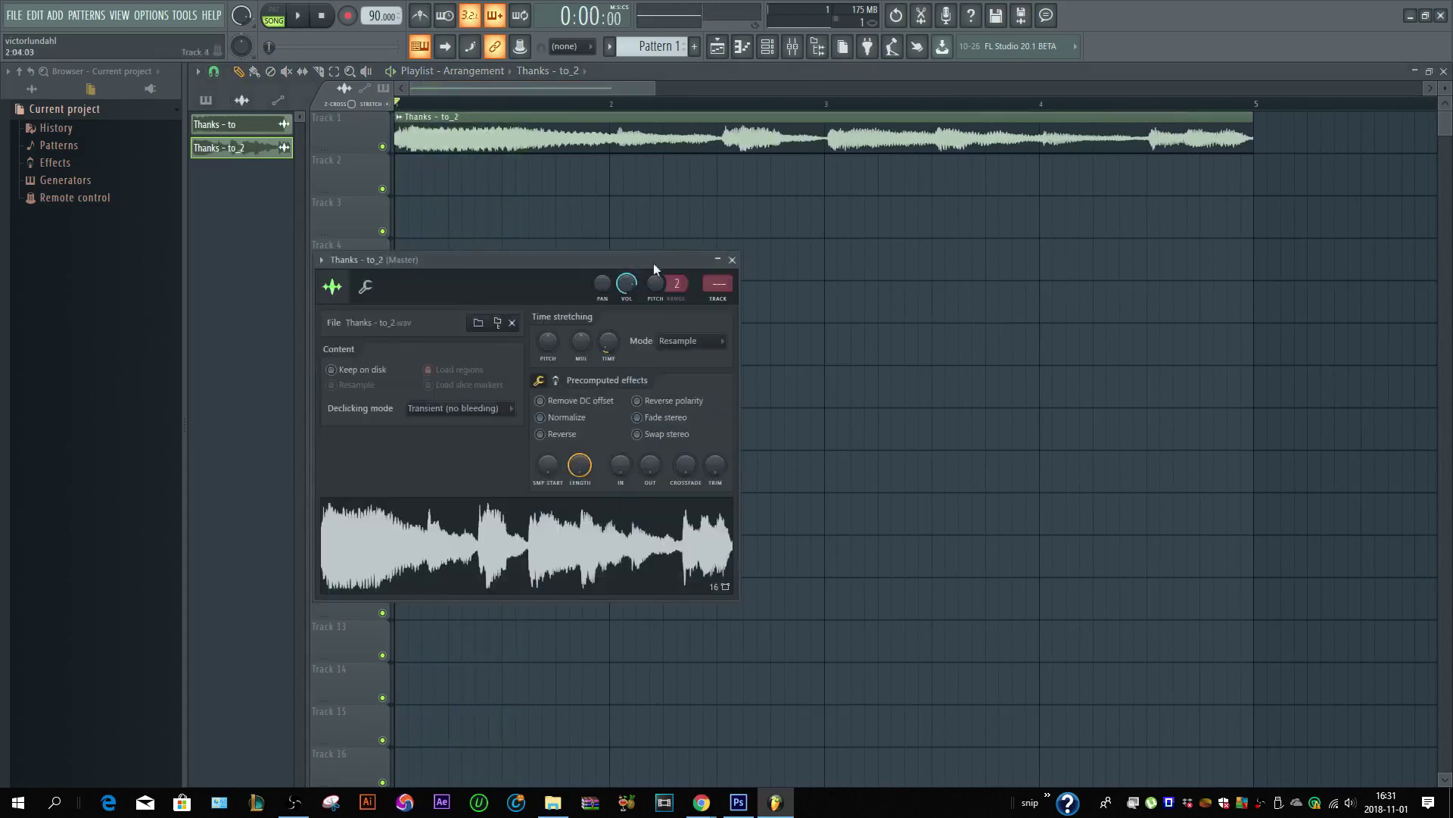
click(732, 261)
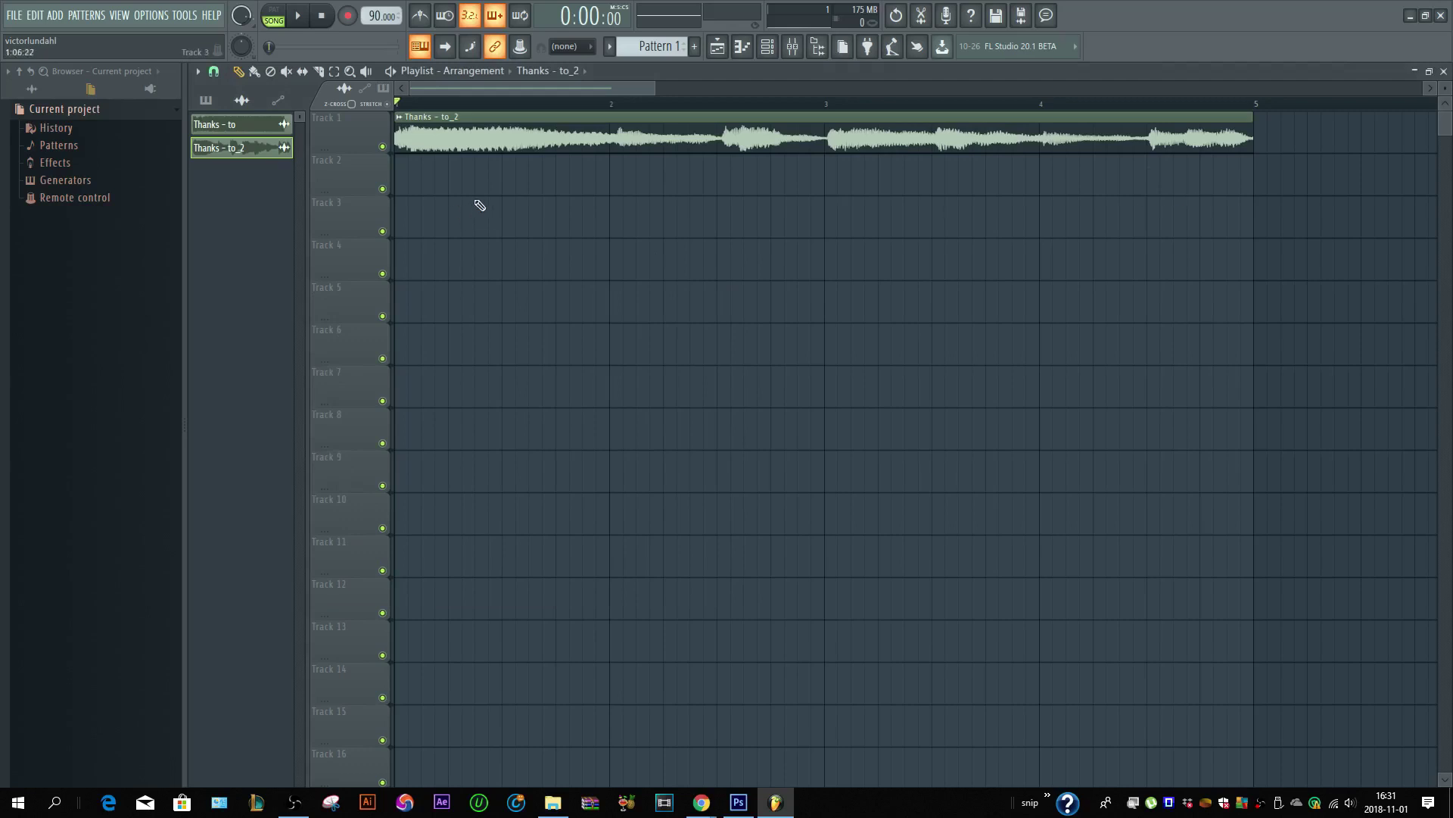
double_click(500, 138)
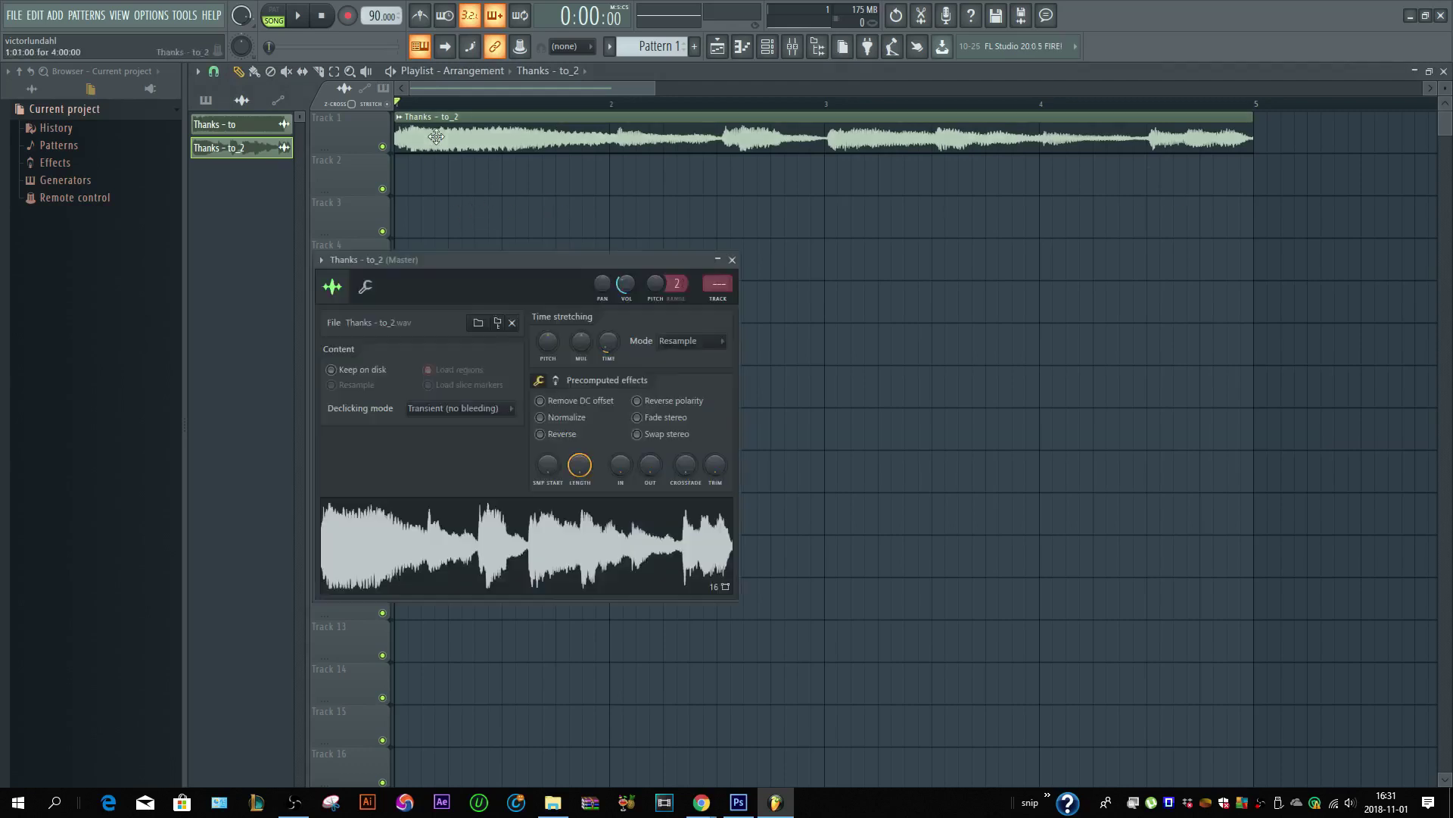
click(693, 351)
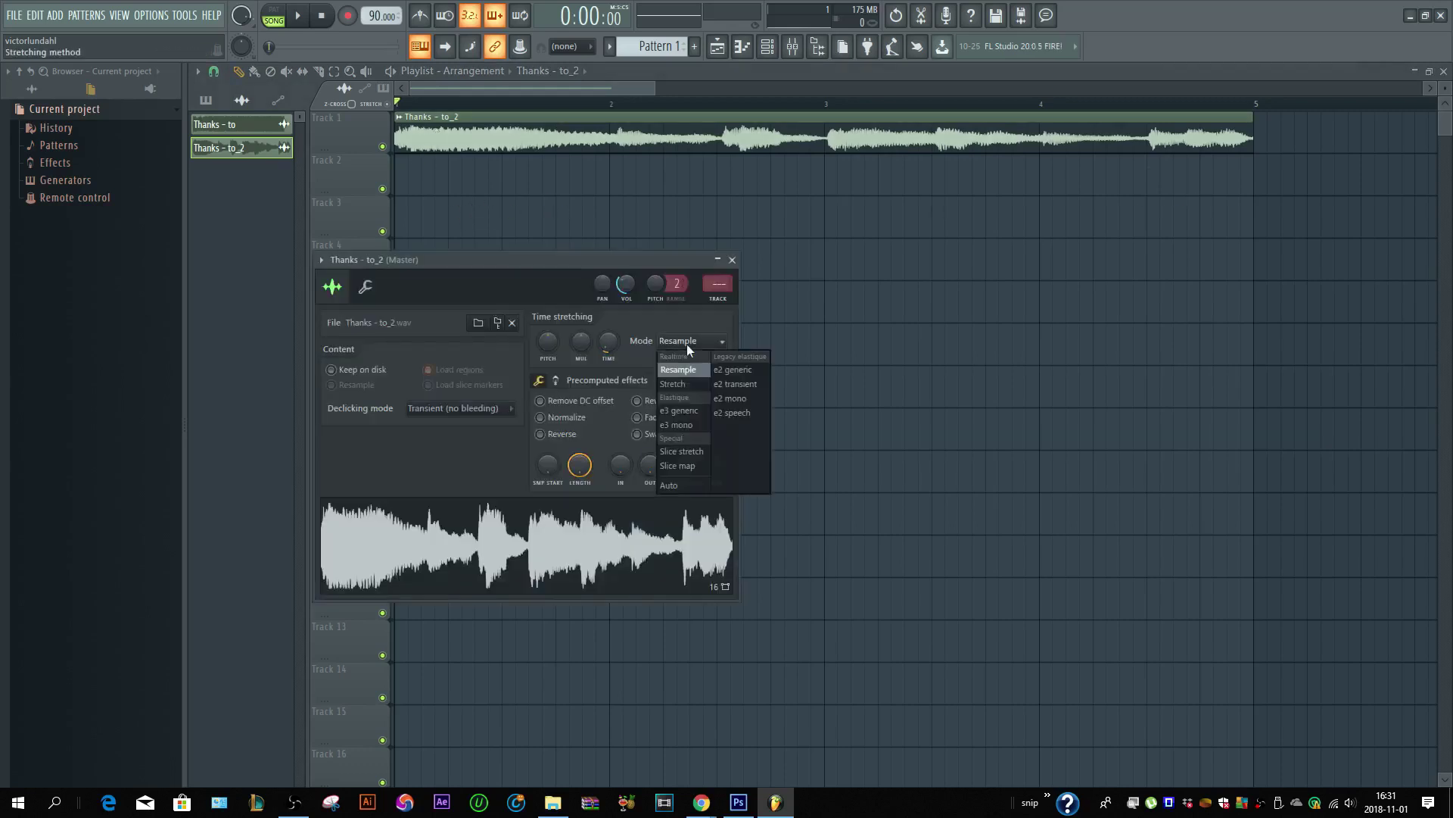
click(698, 349)
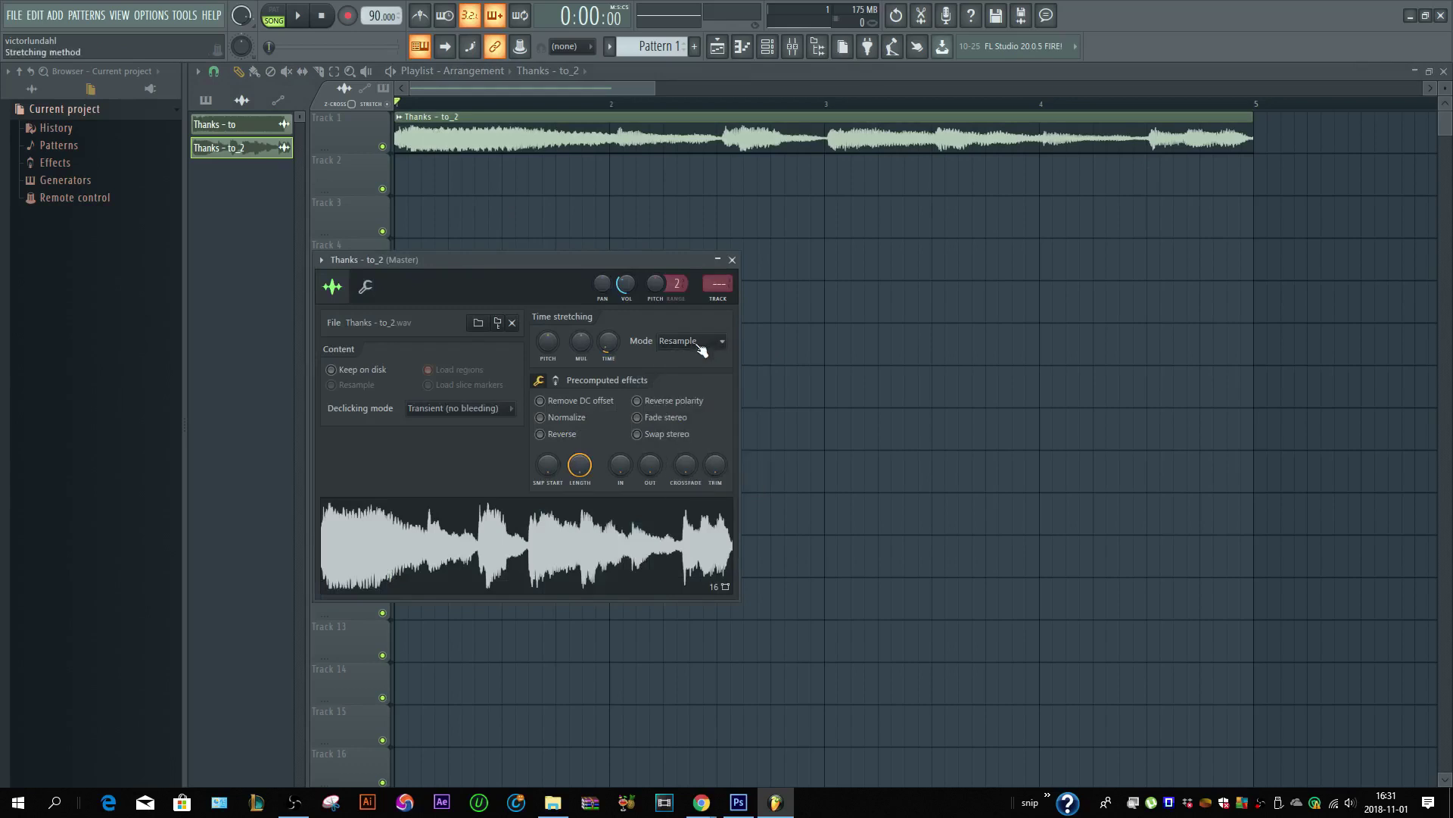
click(701, 349)
click(672, 486)
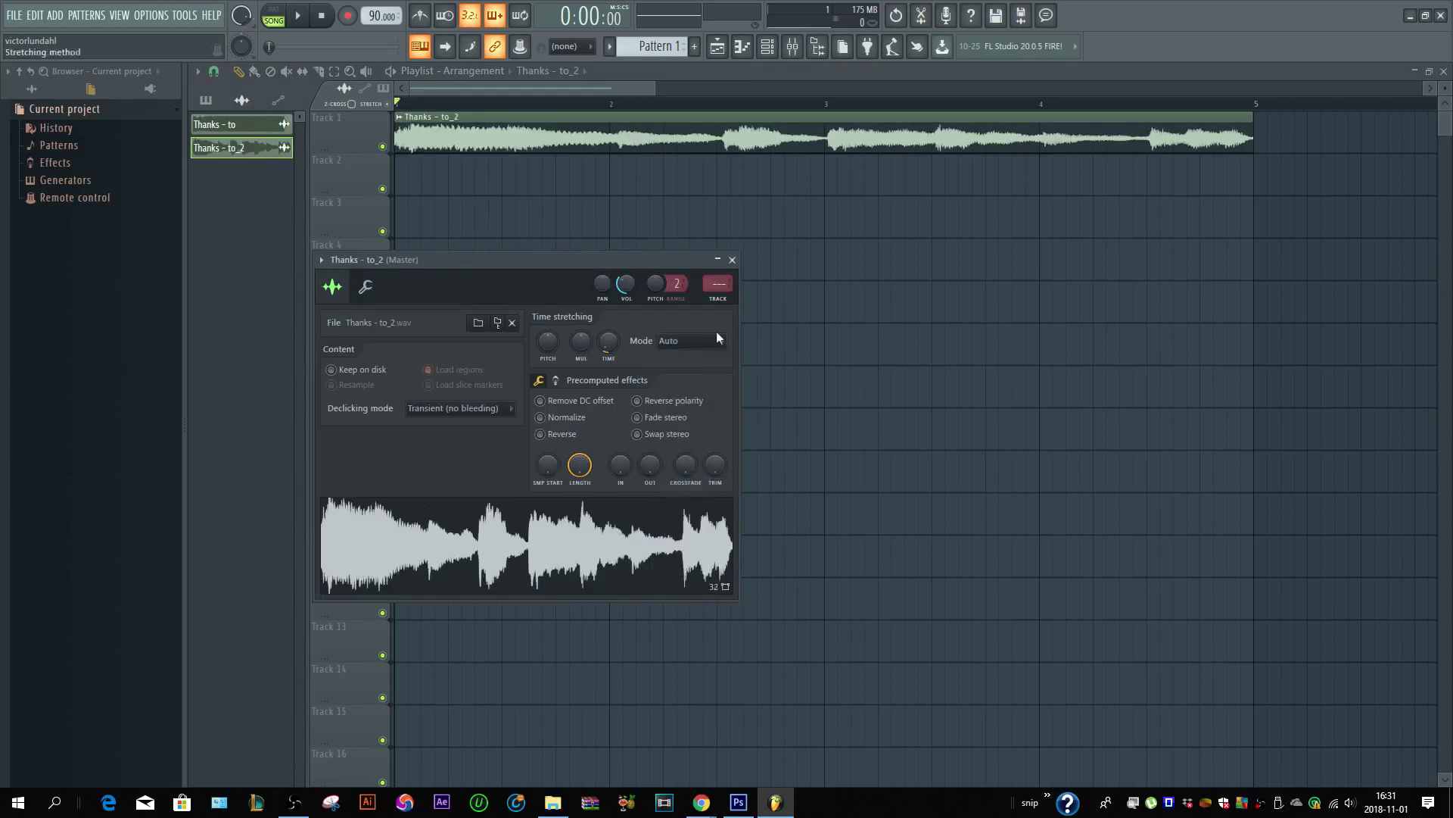
click(732, 259)
- Play the four-bar clip through with the metronome turned on
scroll(665, 227, up, 2)
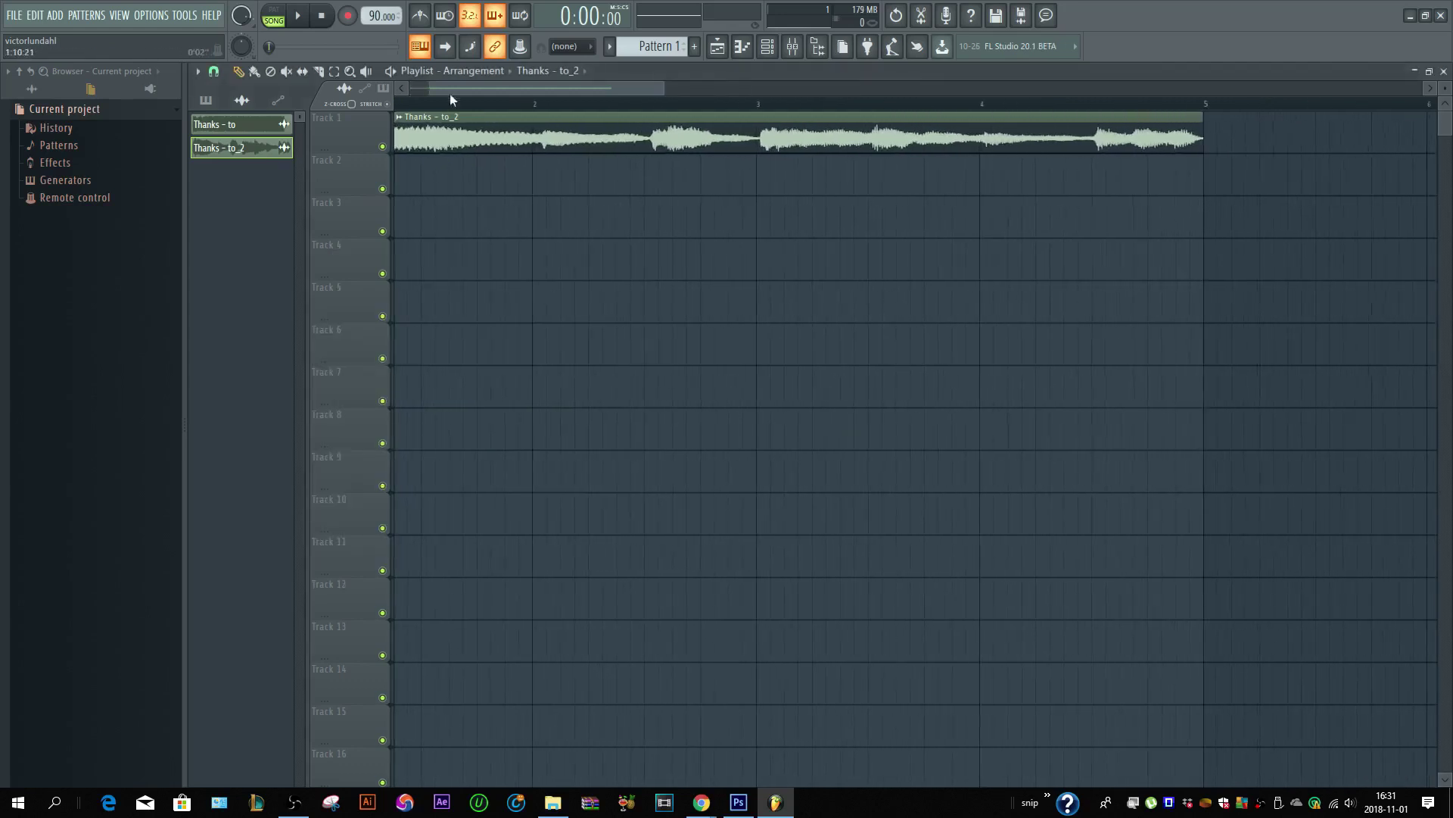
scroll(450, 93, up, 2)
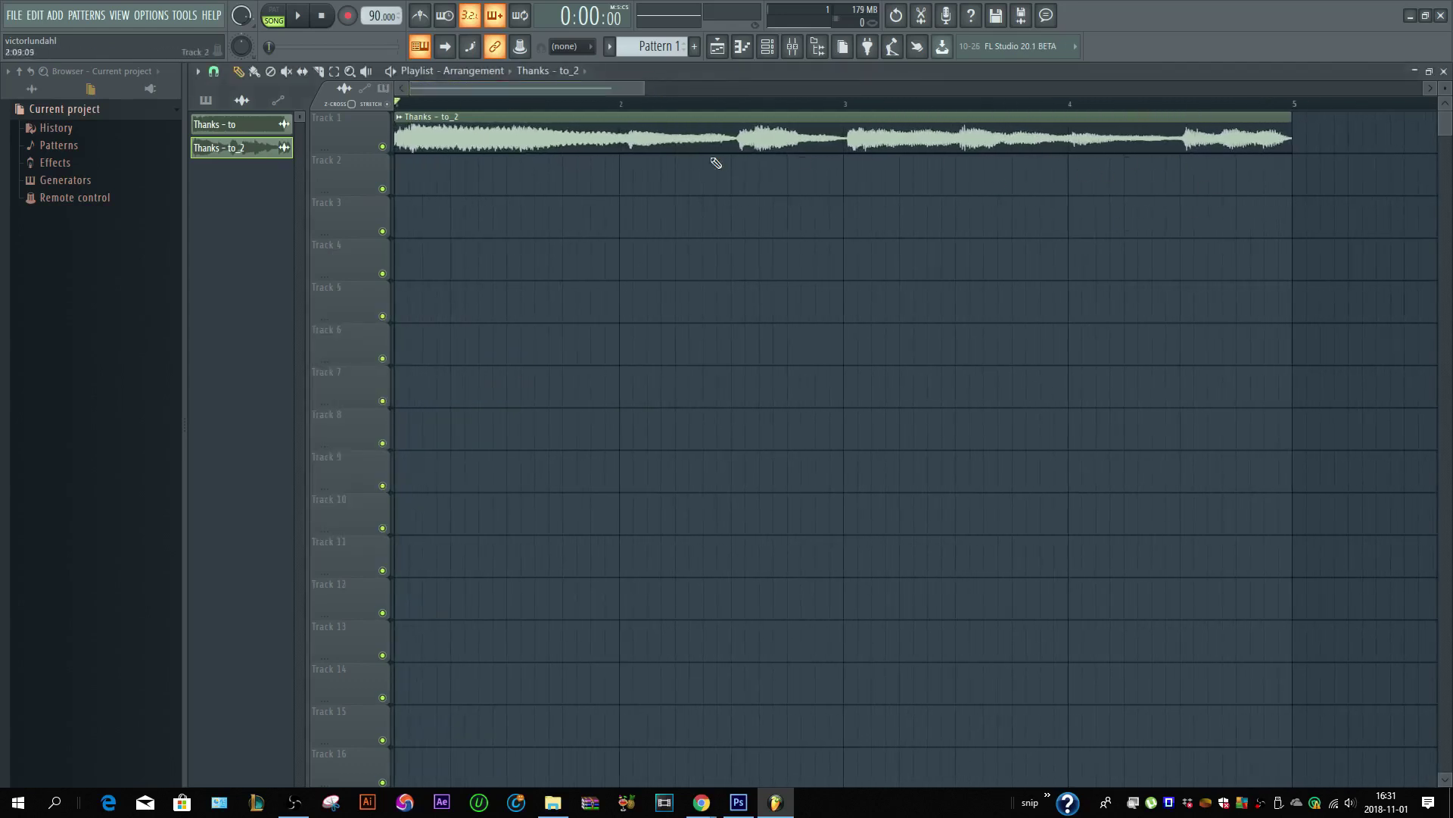
key(space)
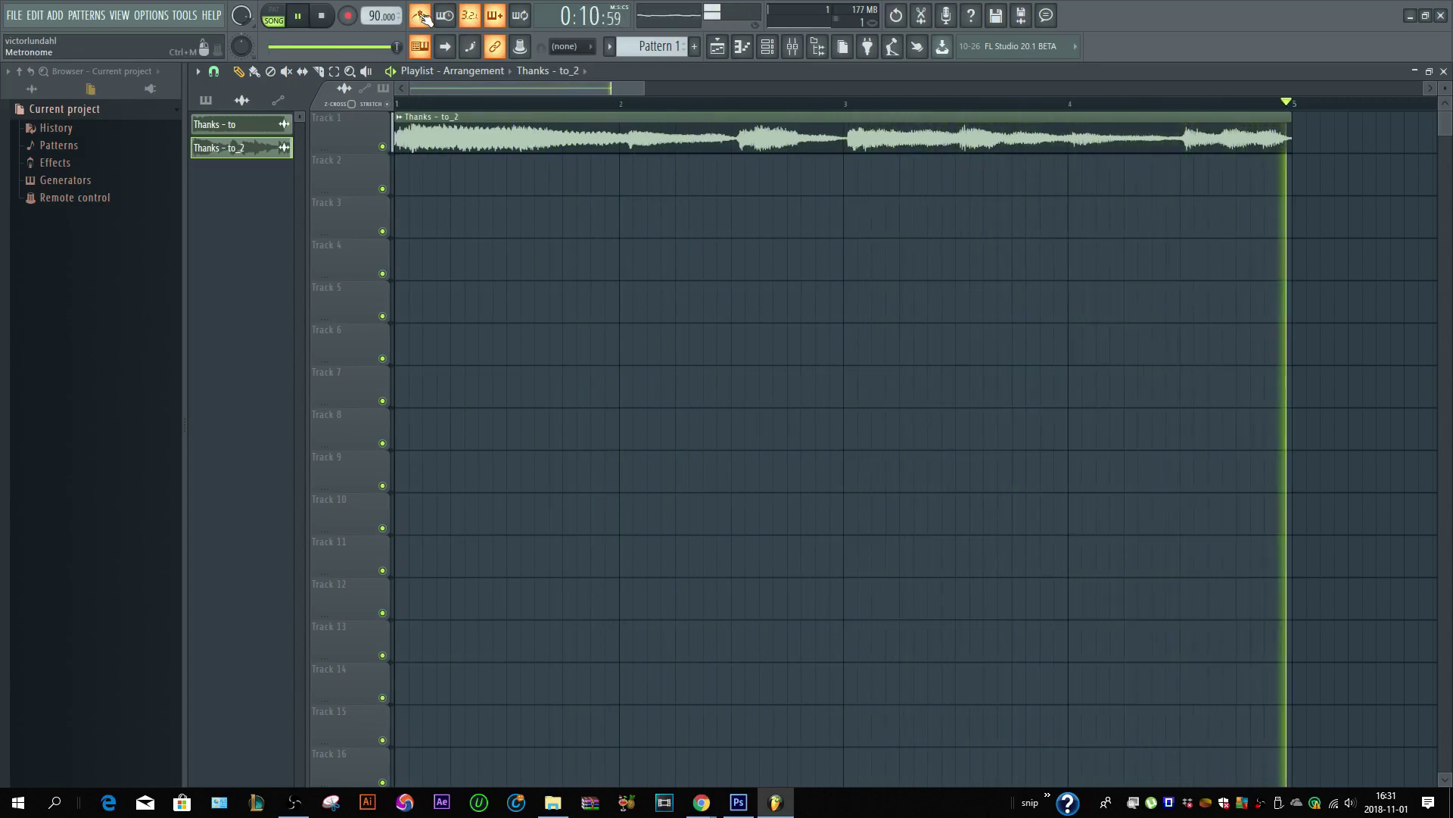
key(space)
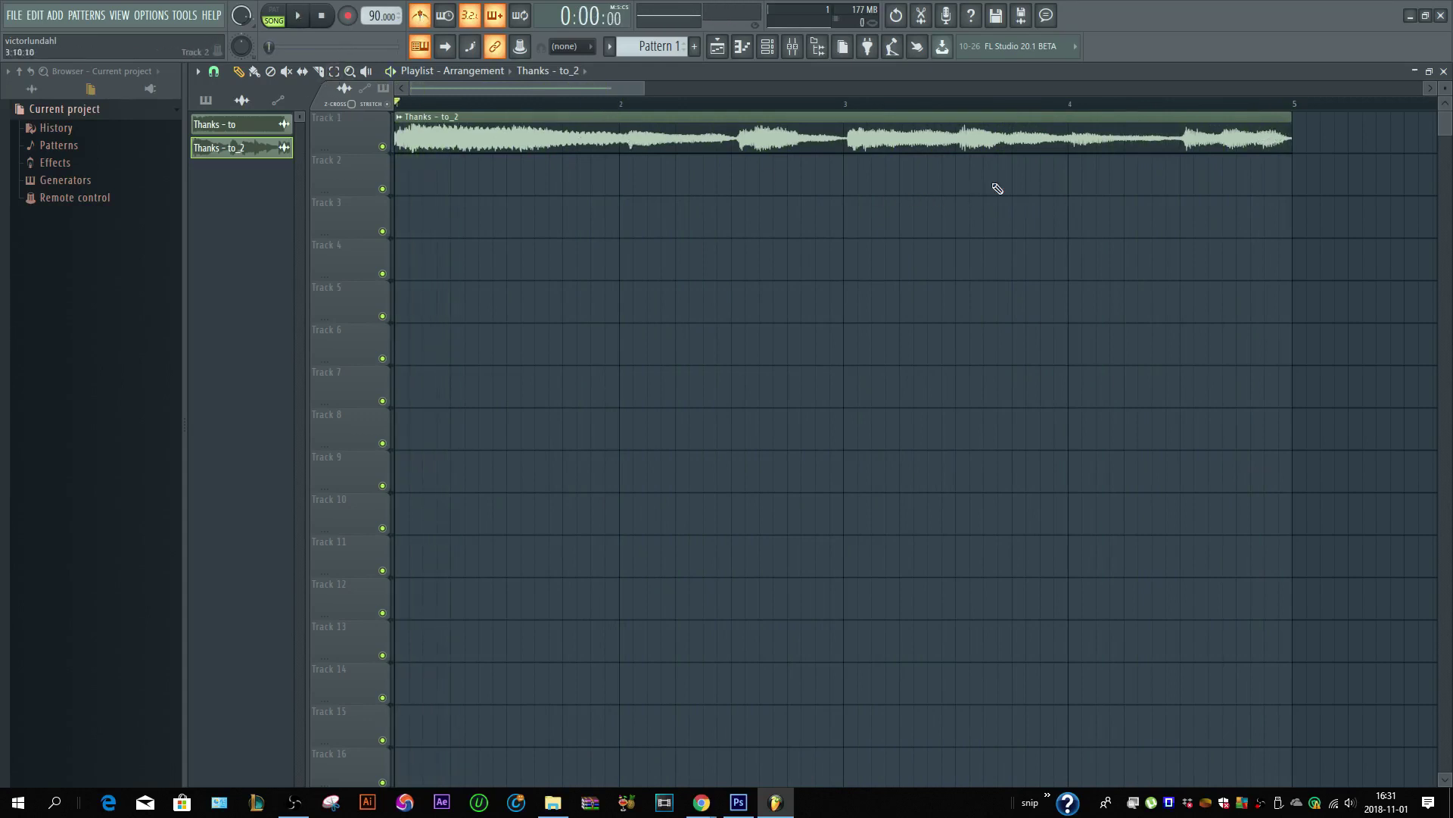
- Stretch the Thanks - to_2 clip to end at bar 3, filling exactly two bars, and play it from bar 1
drag(1289, 133, 847, 141)
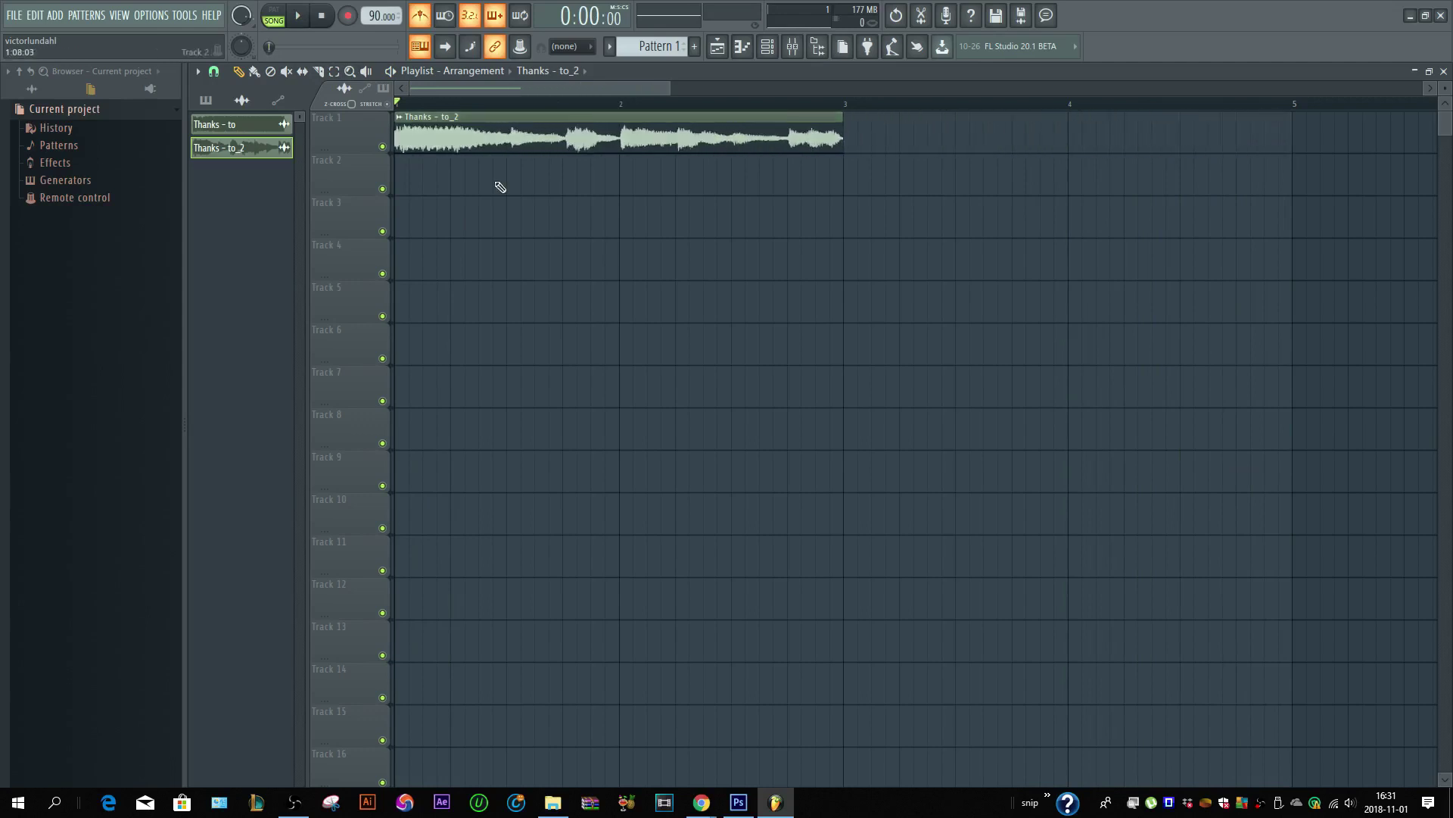
key(space)
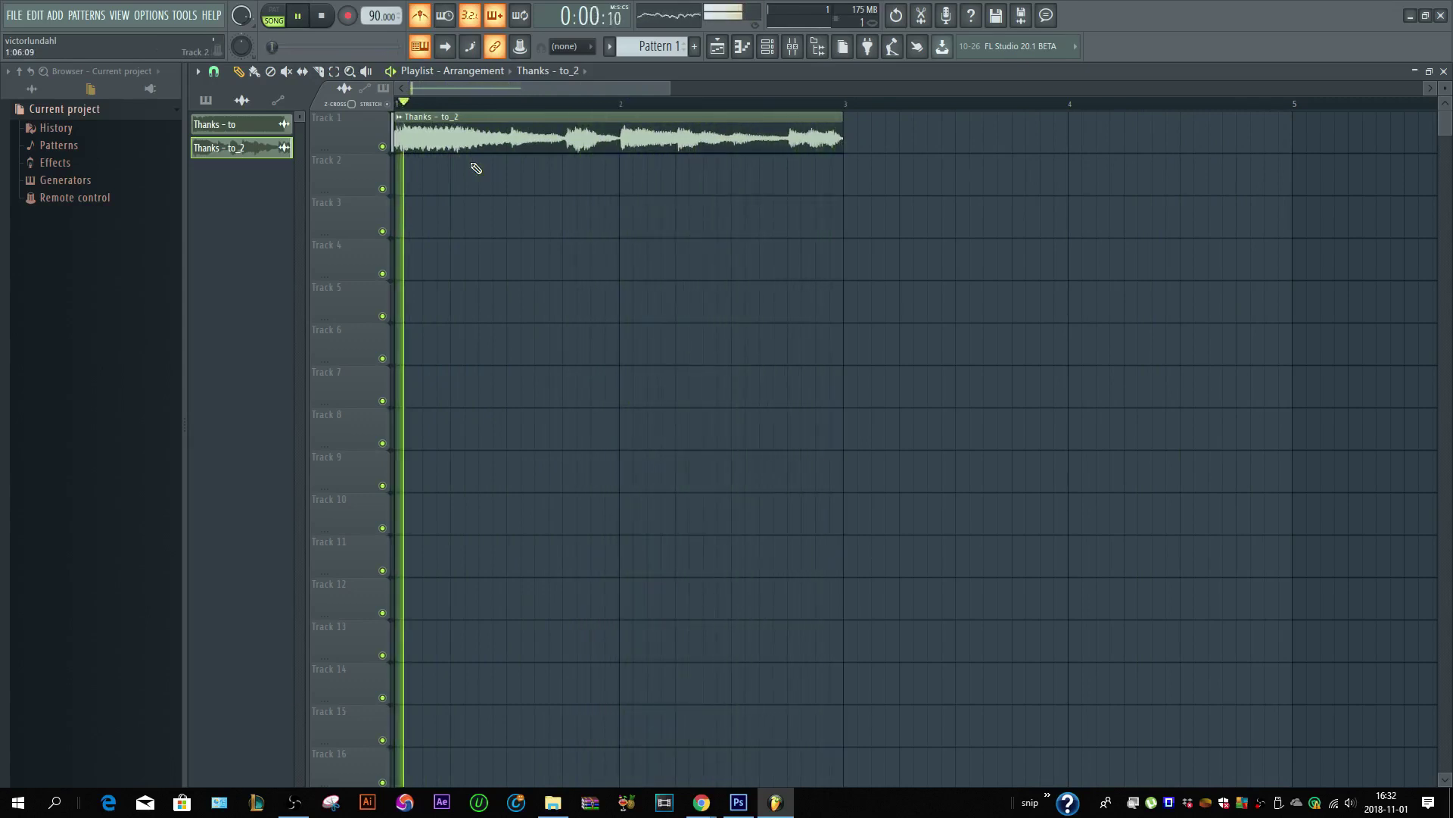
key(space)
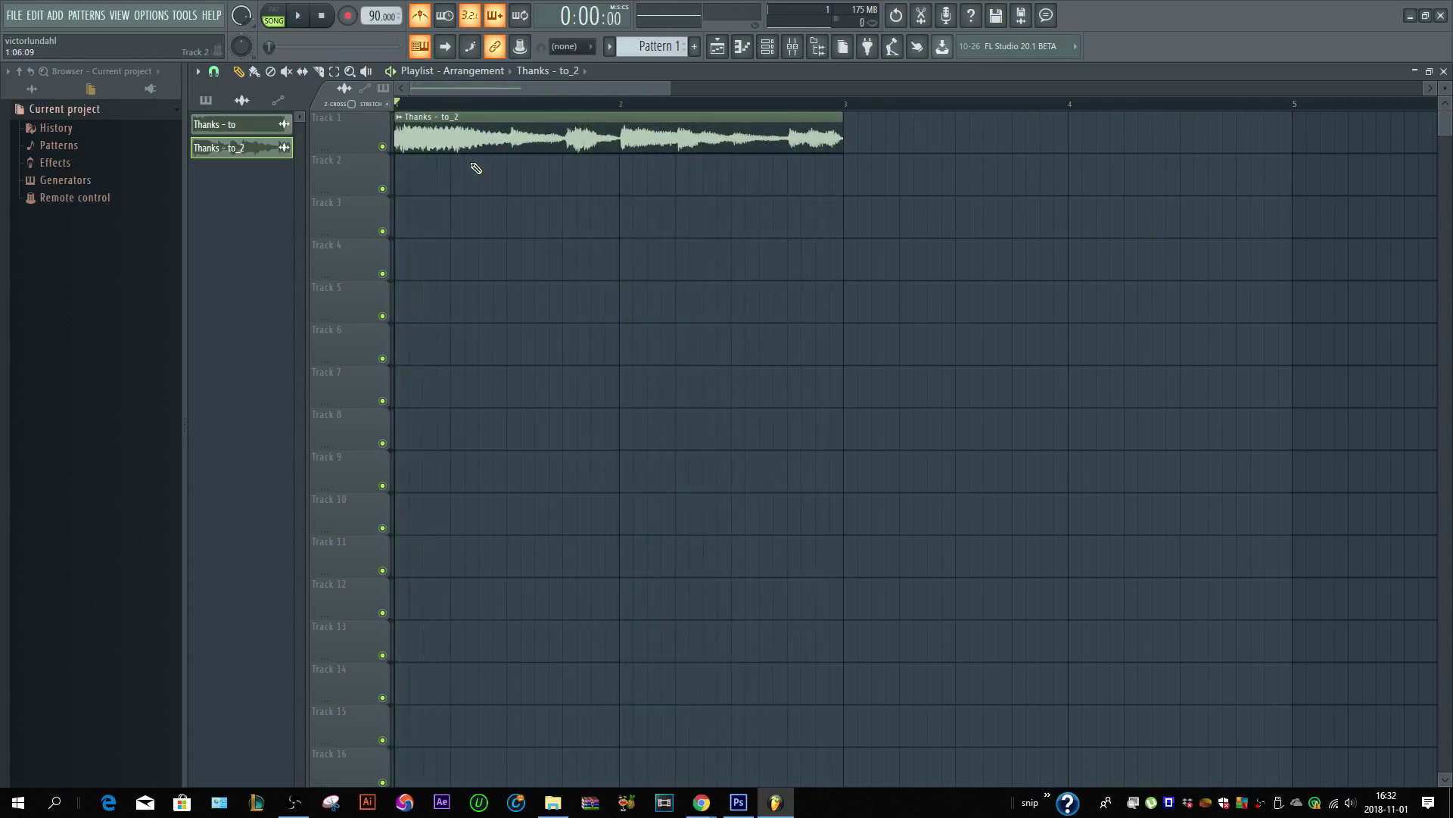
scroll(484, 169, down, 3)
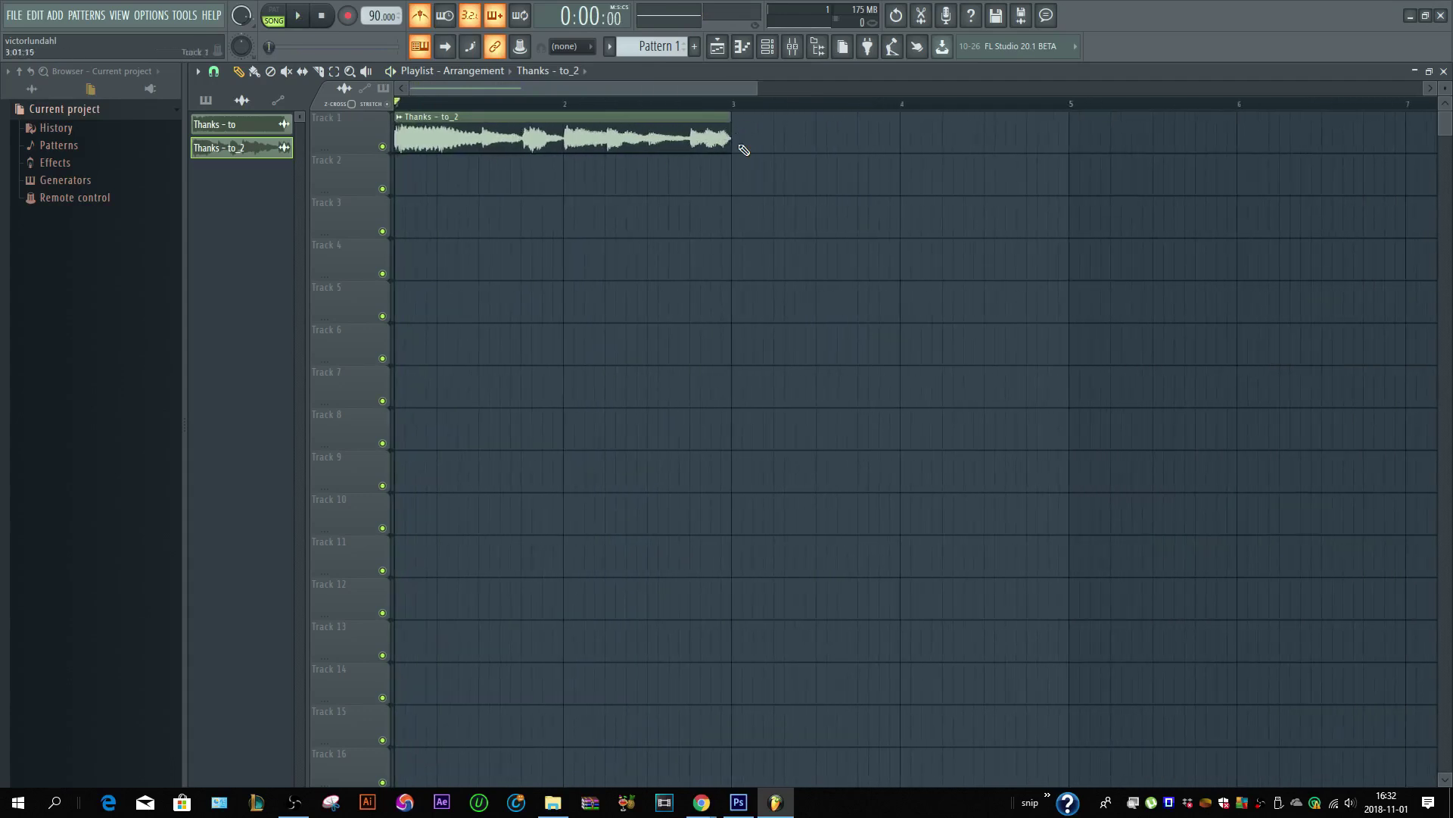
drag(735, 134, 657, 169)
key(space)
key(space)
- Examine how the transients in the clip's waveform line up with the beat and bar lines
scroll(444, 185, up, 5)
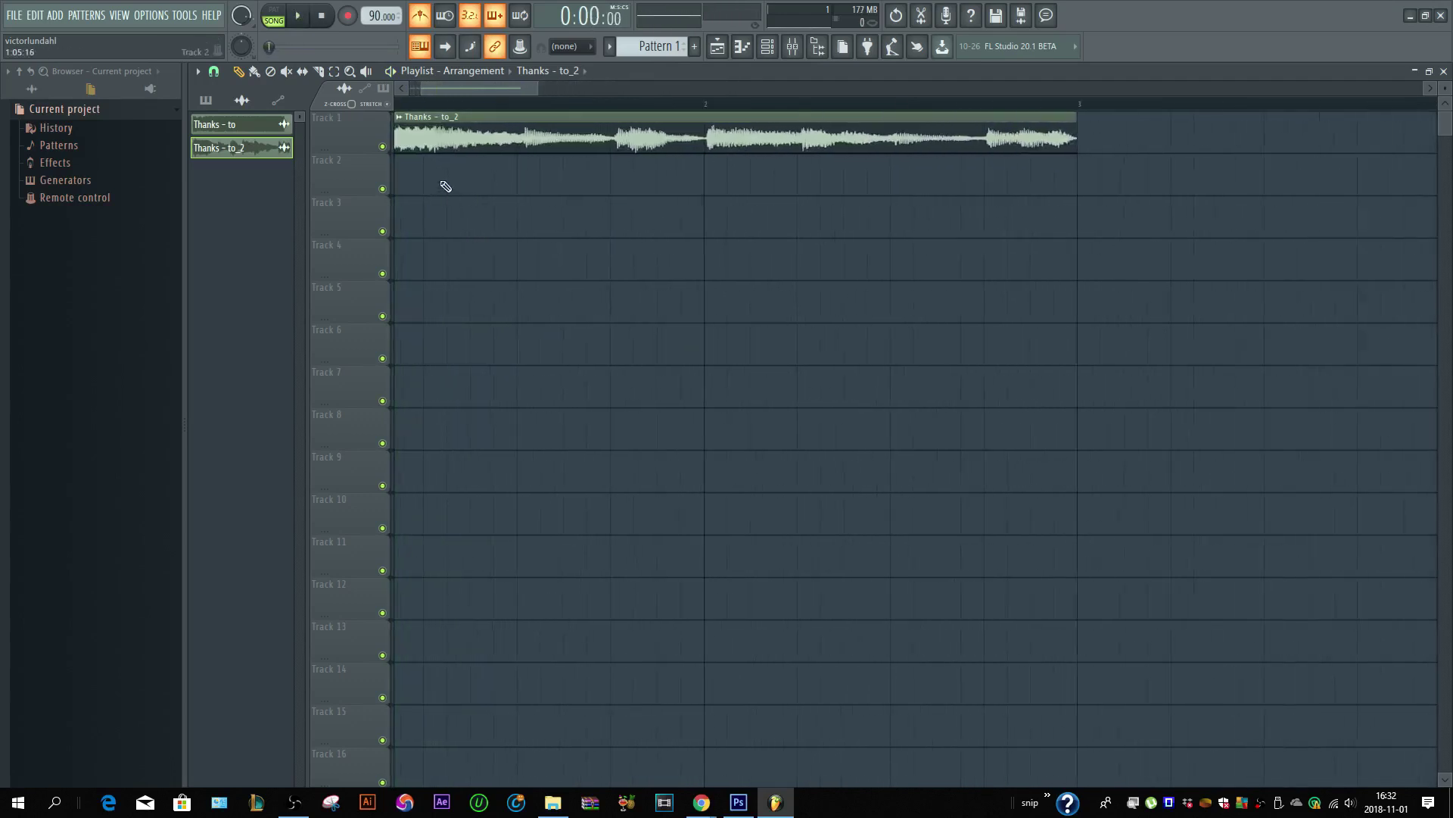
scroll(503, 206, down, 3)
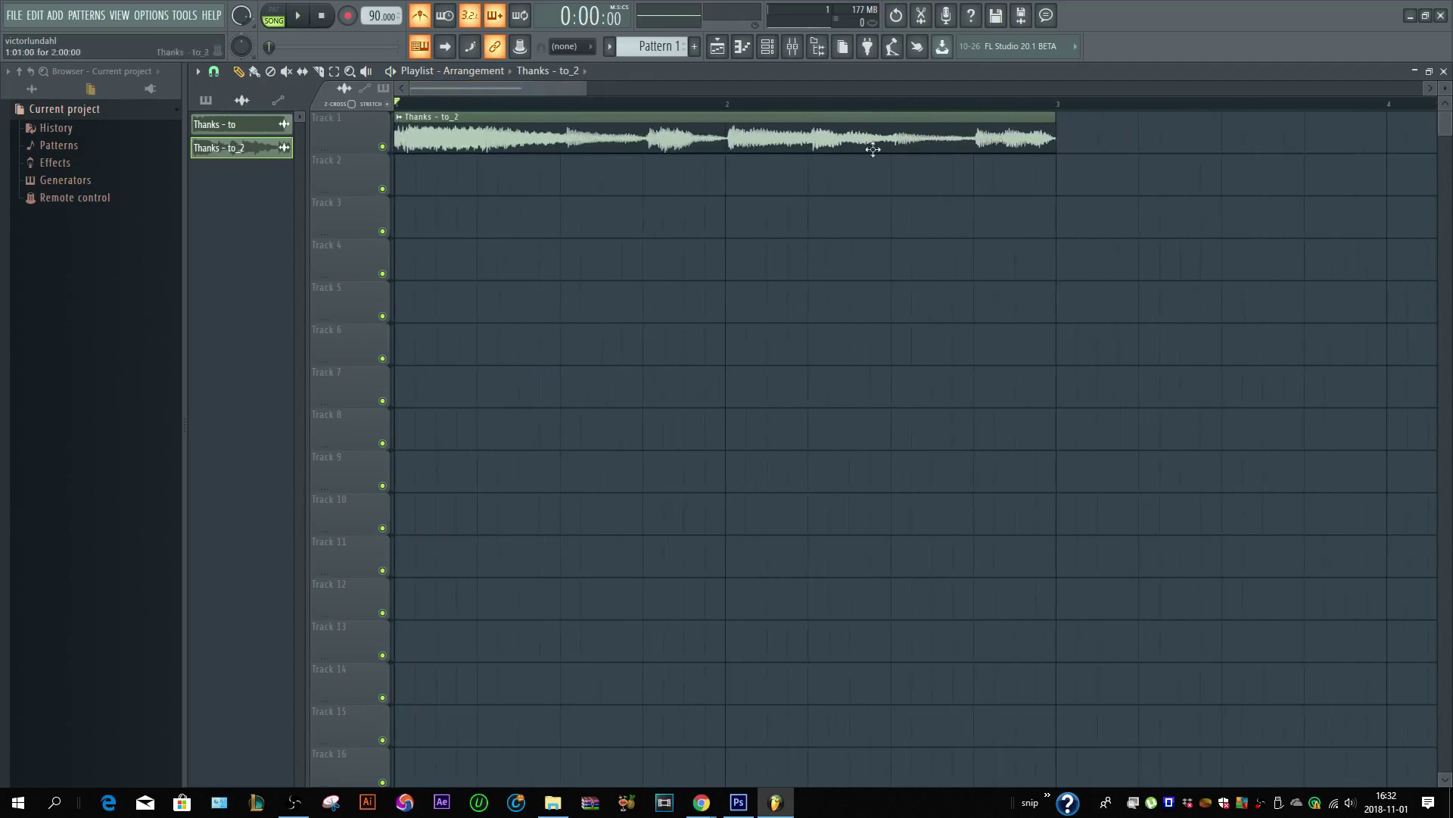
scroll(535, 178, up, 3)
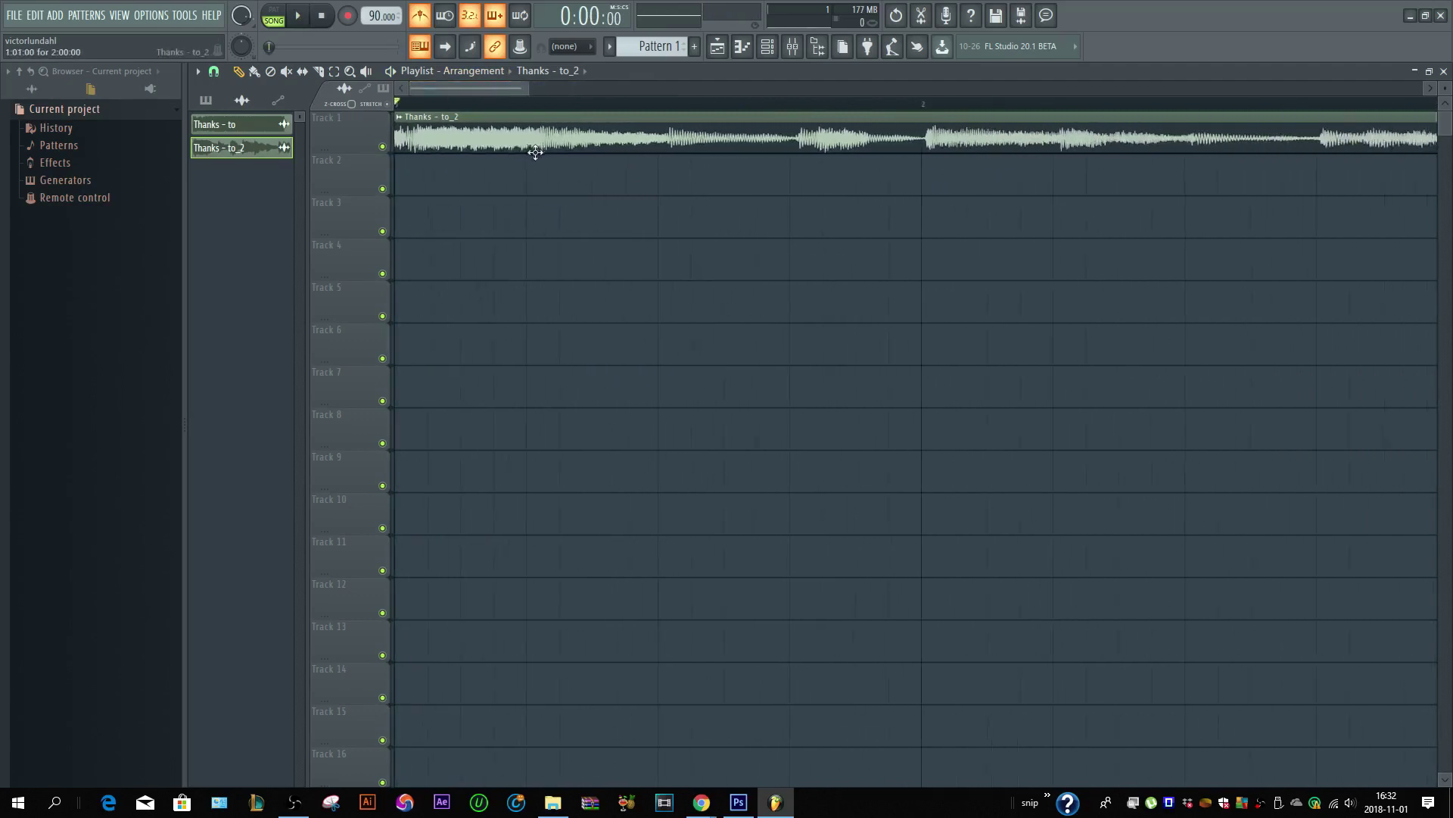
scroll(580, 169, down, 2)
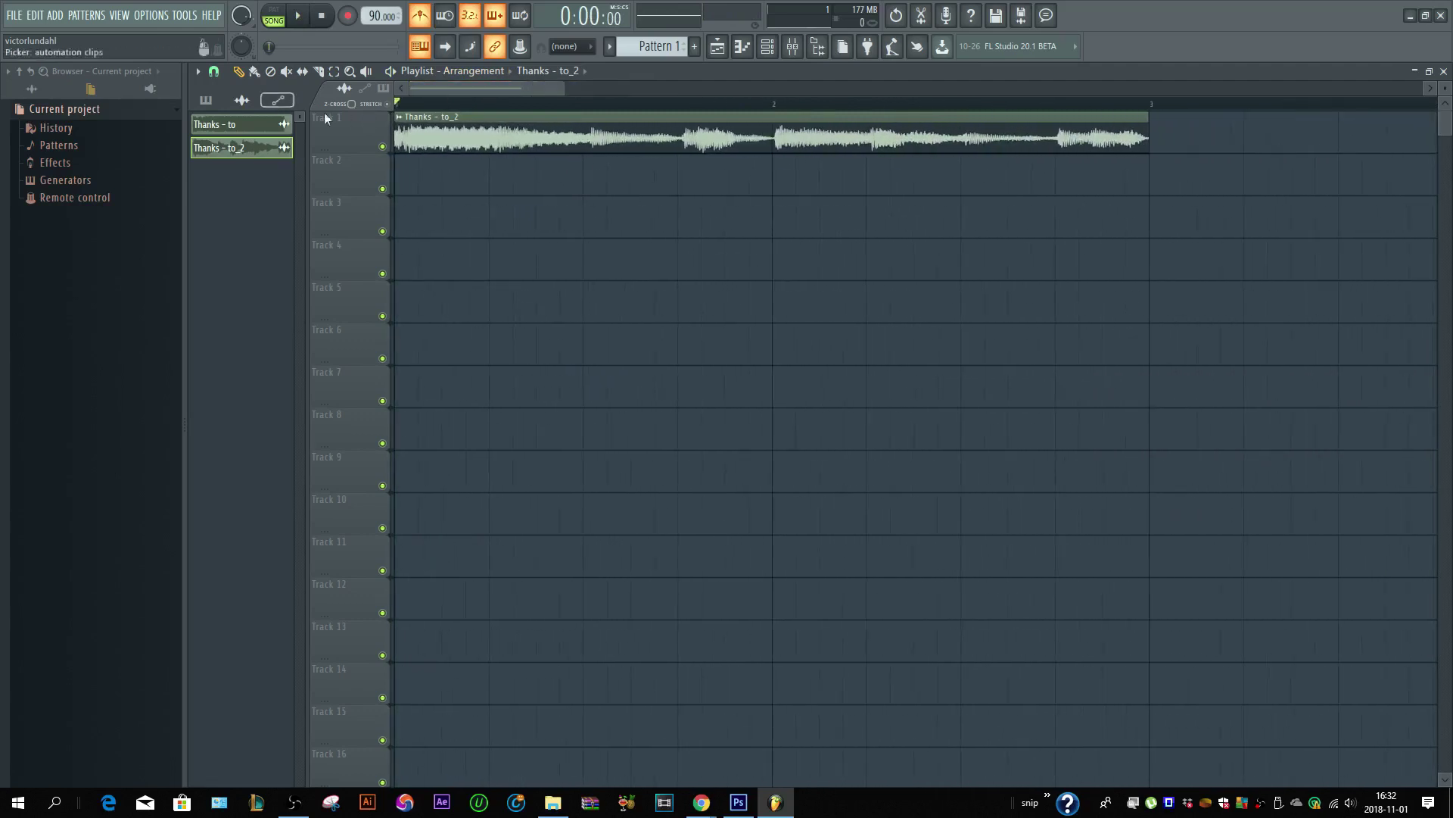
scroll(576, 151, up, 5)
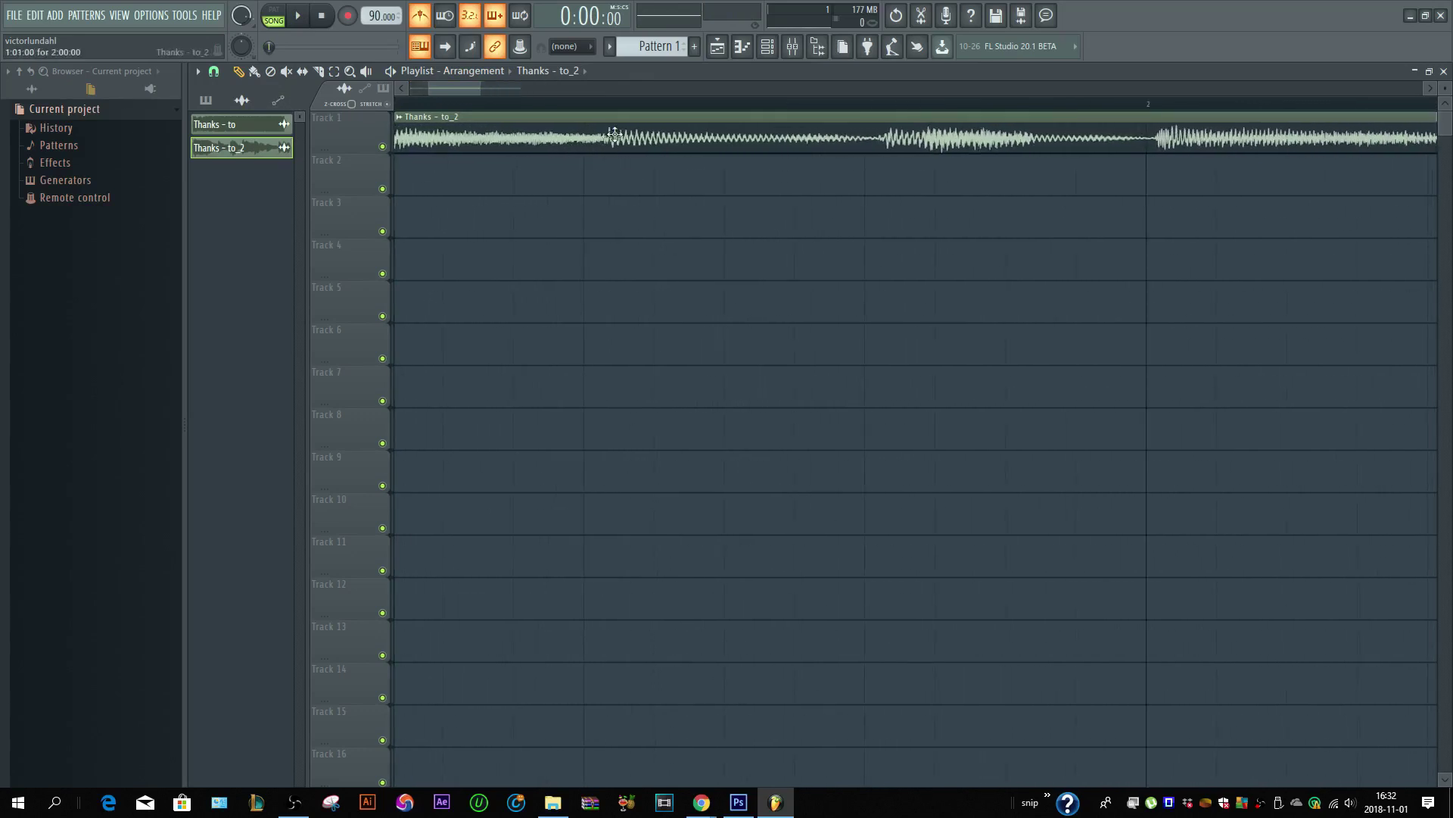
scroll(643, 144, down, 3)
scroll(726, 173, down, 3)
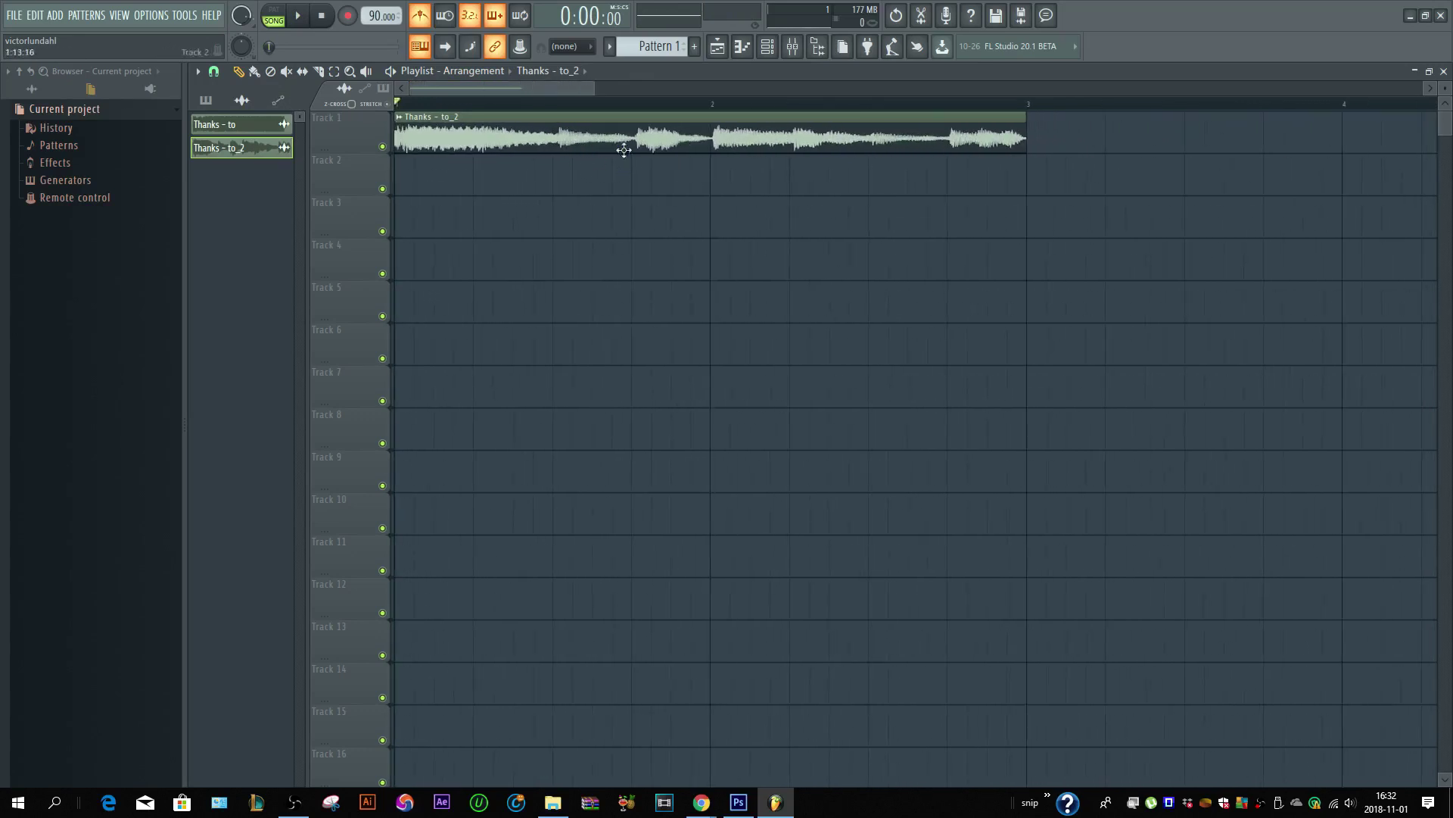
scroll(522, 144, up, 2)
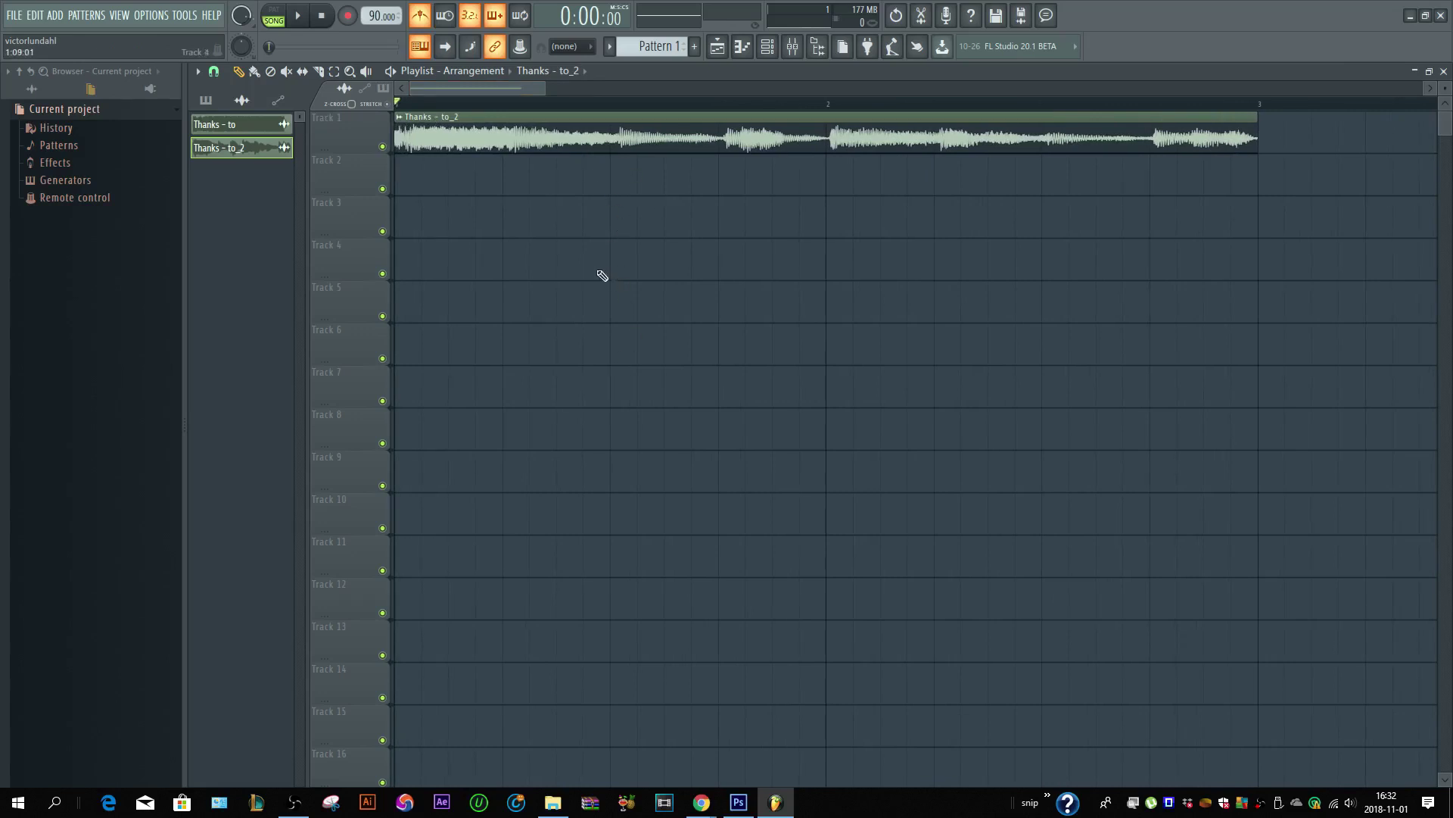
scroll(655, 176, up, 2)
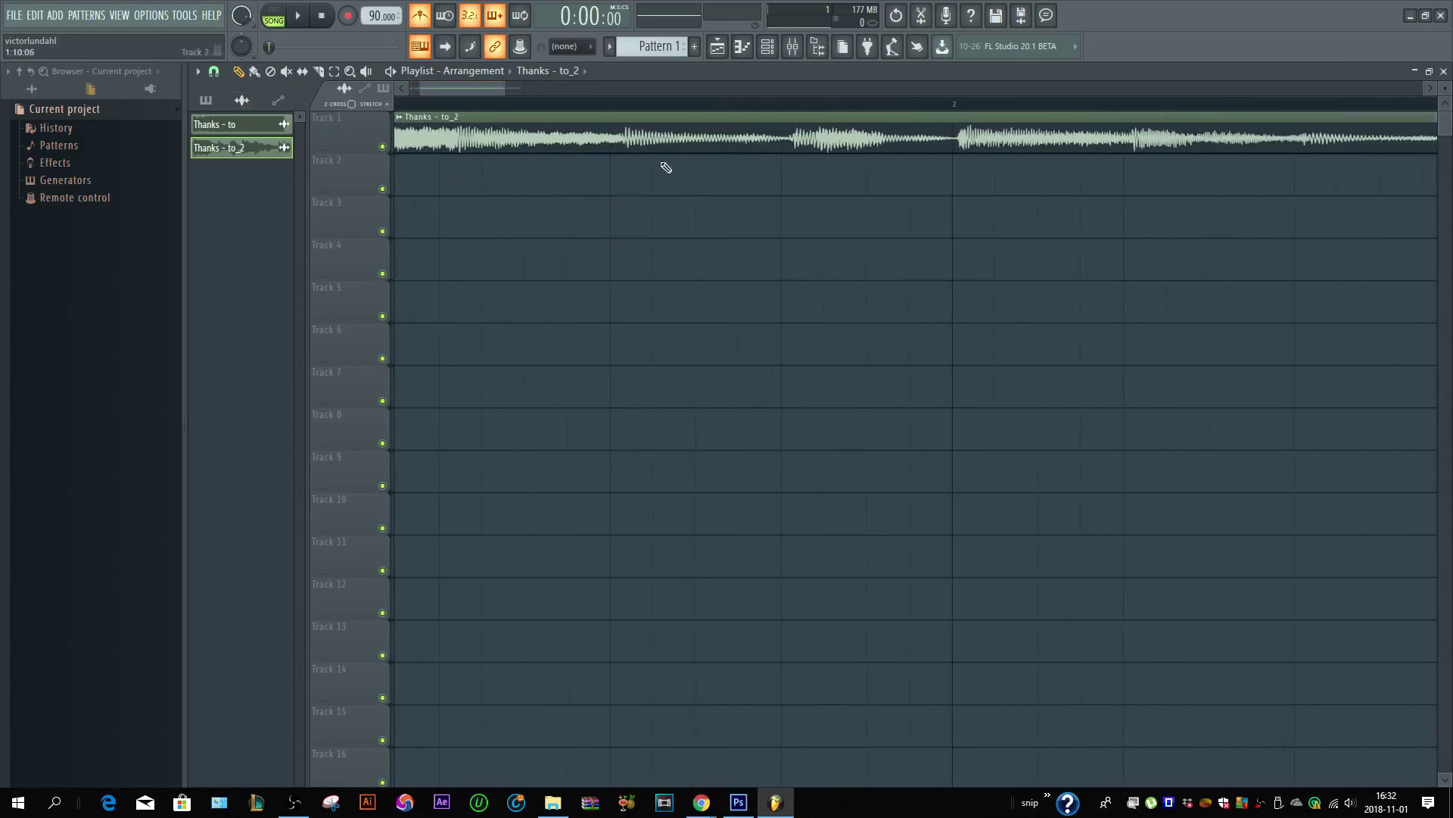
scroll(647, 199, down, 2)
scroll(492, 189, down, 1)
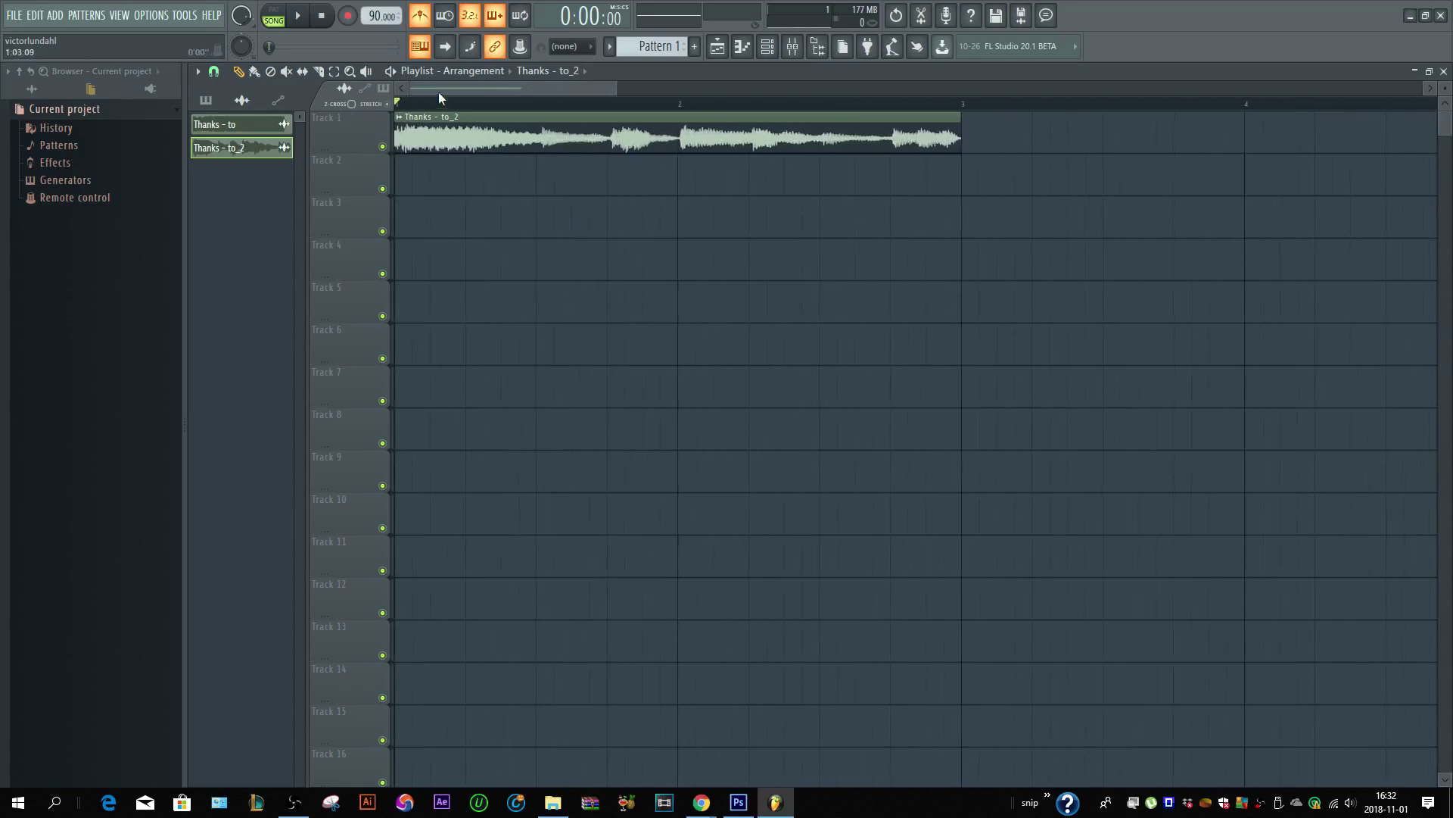
scroll(440, 87, up, 4)
scroll(426, 88, down, 3)
scroll(461, 130, down, 8)
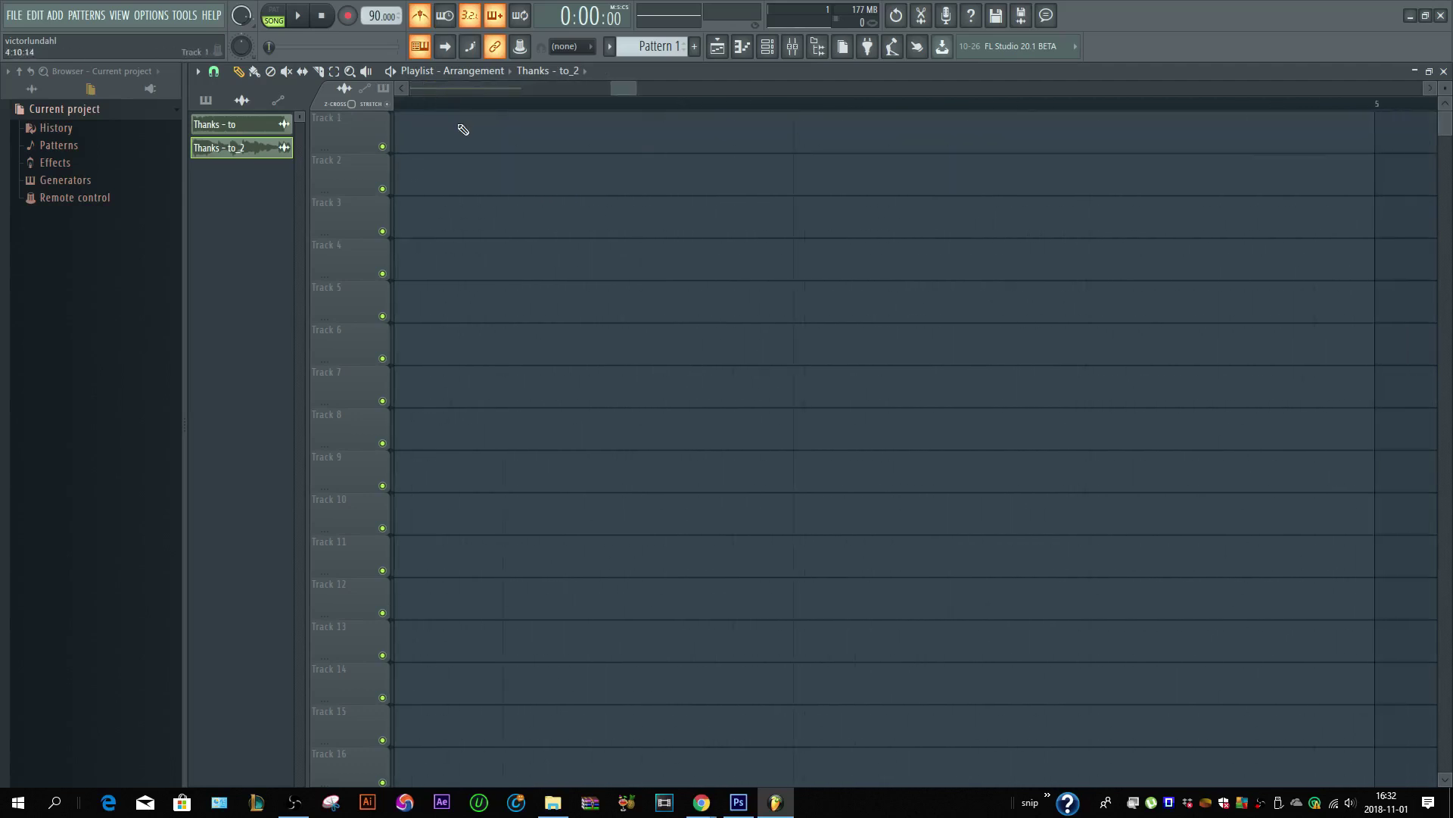
- Slice the clip midway through bar 1 and at bar 2, and align the middle slice's transient with the 1:09:00 grid line
scroll(449, 88, up, 6)
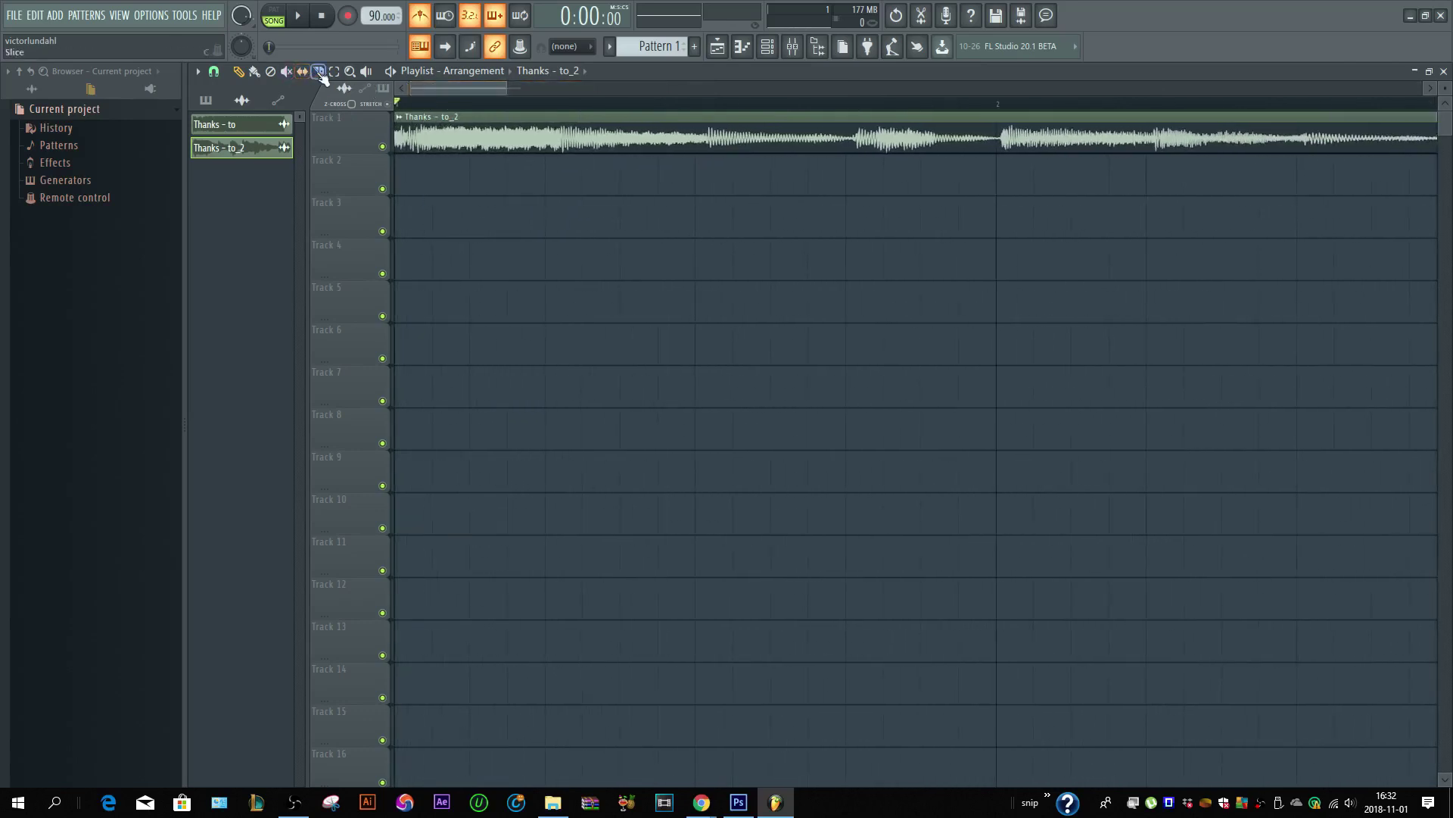
scroll(304, 95, up, 3)
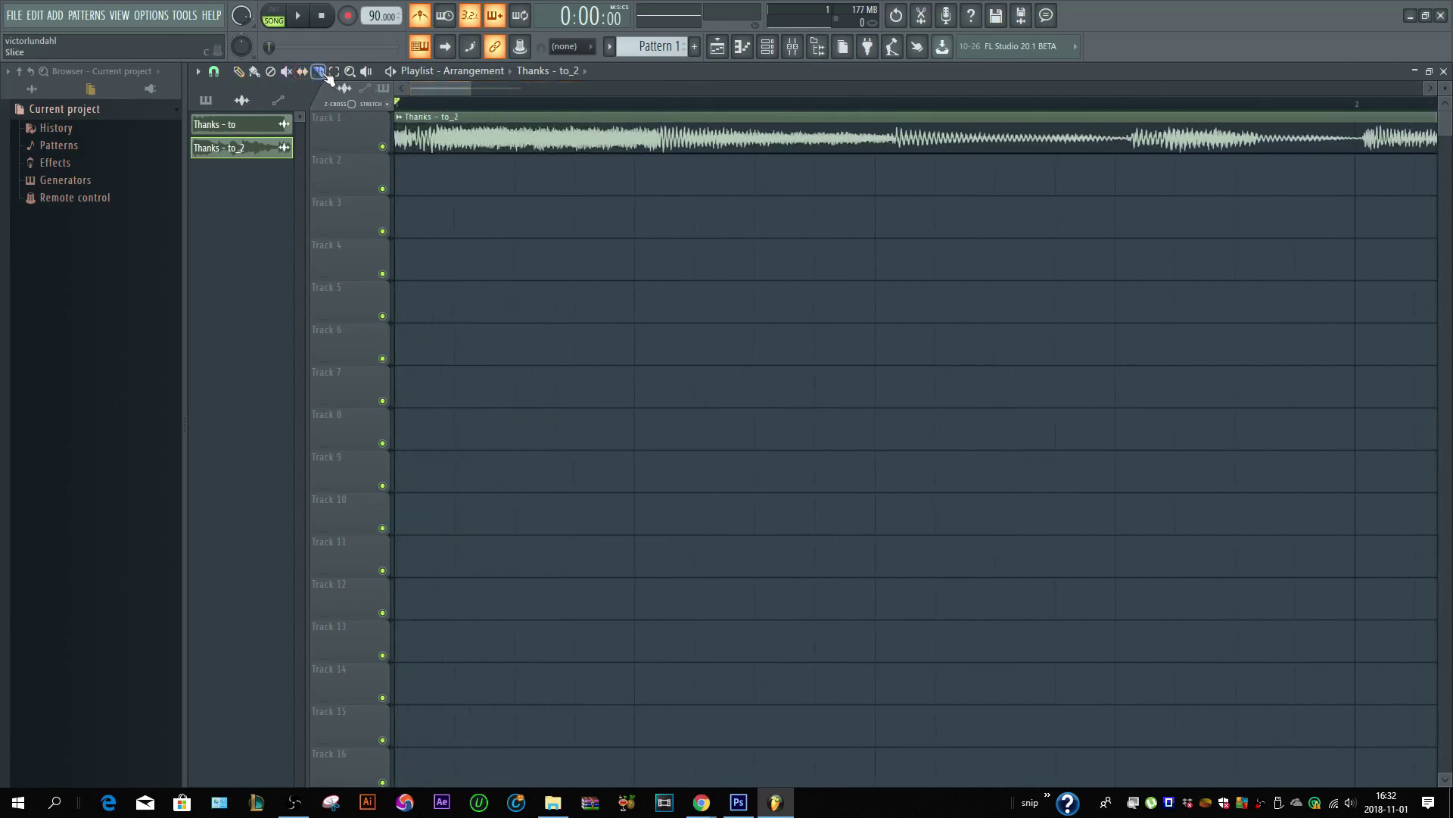
scroll(656, 179, down, 3)
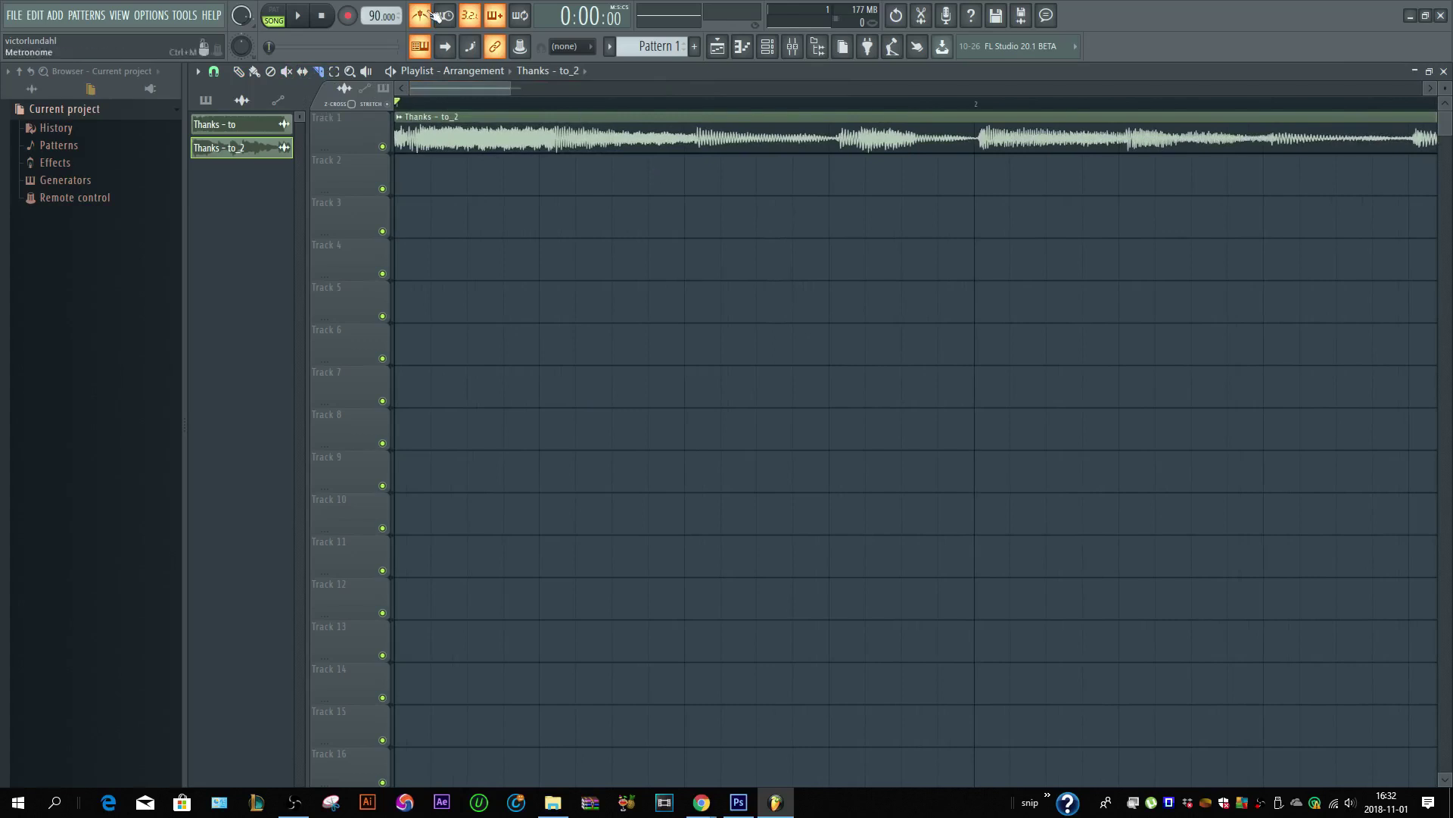
key(space)
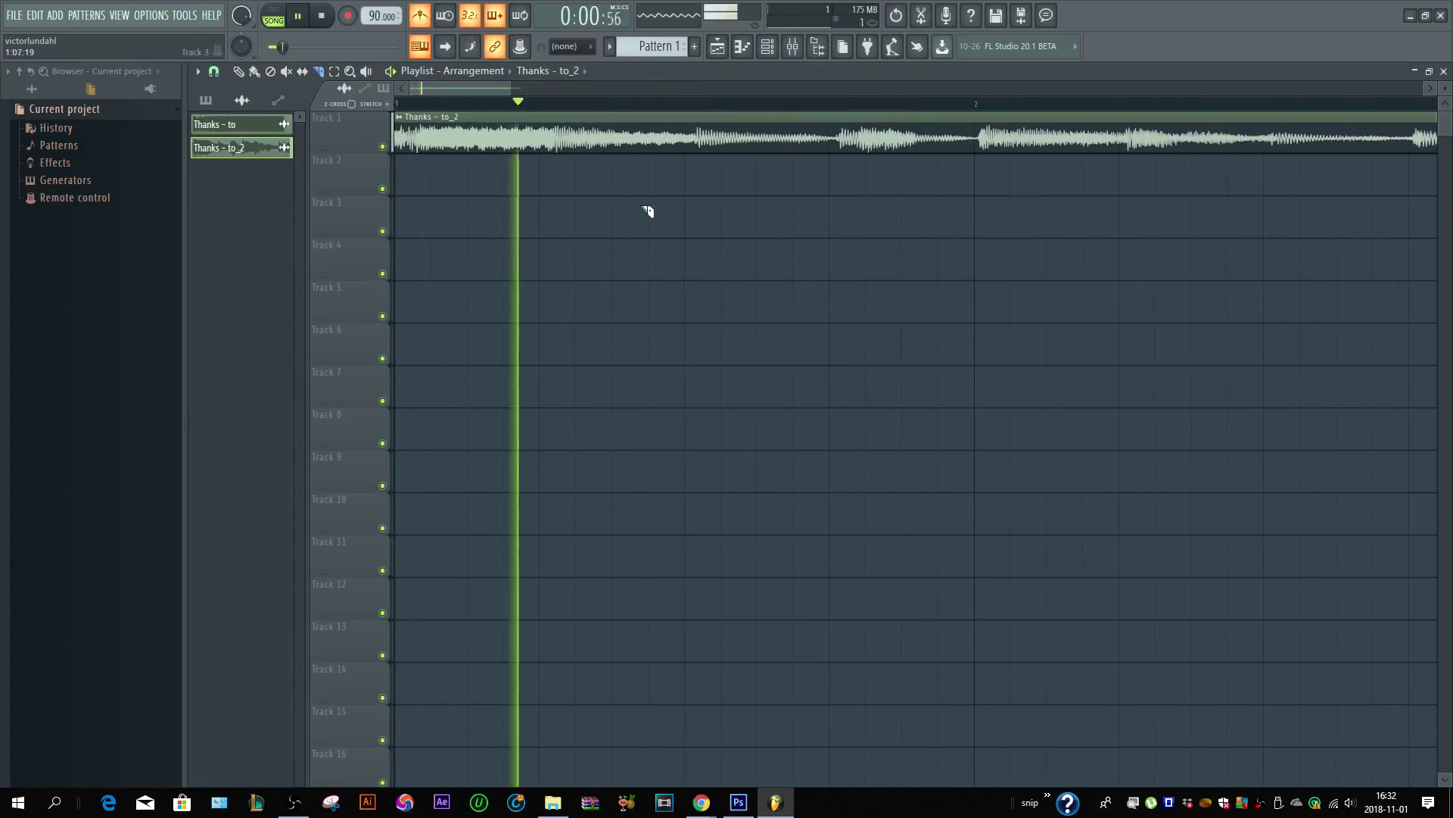
key(space)
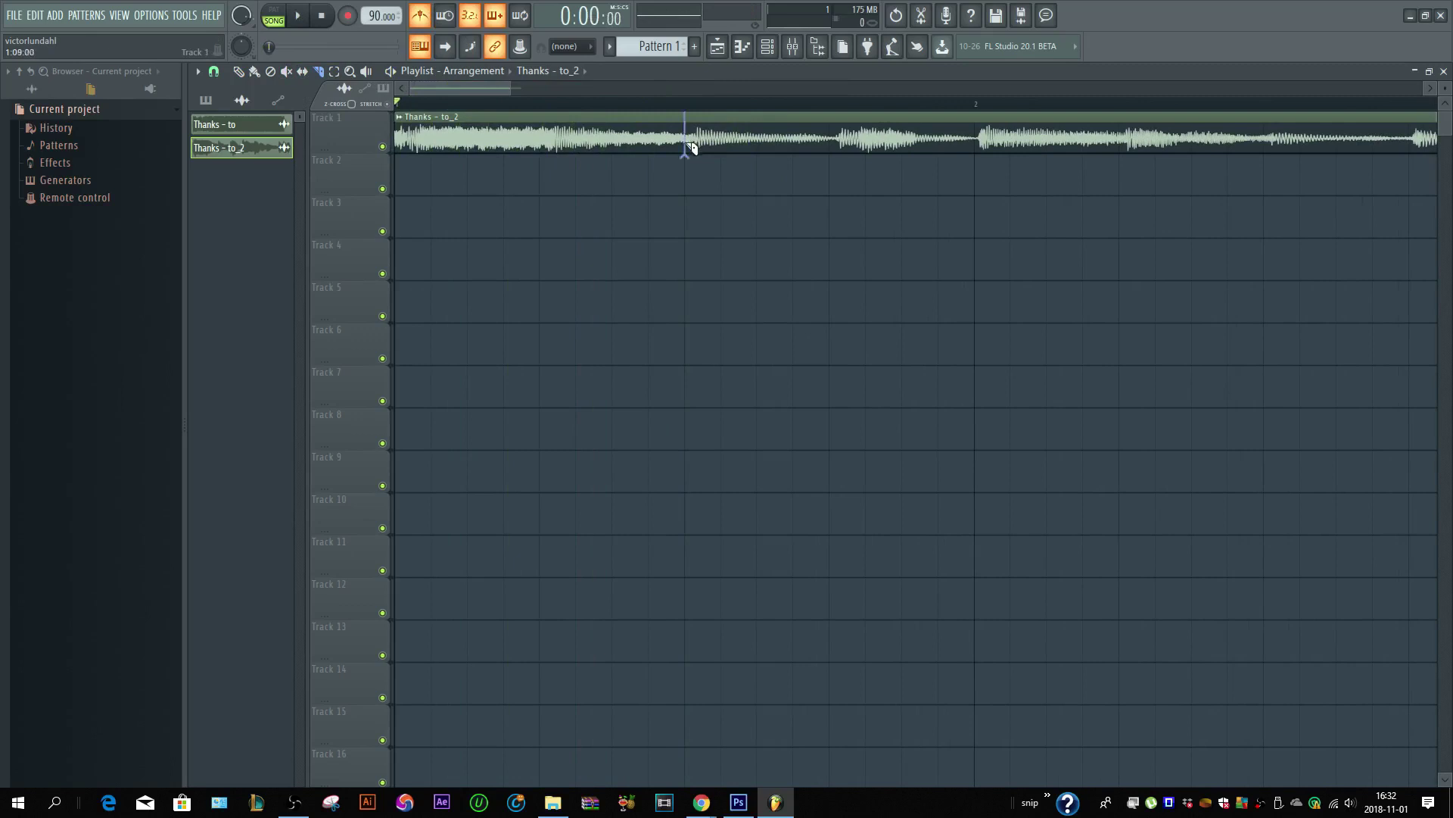
click(686, 147)
- Delete the leftover sliver of audio just before bar 2 on Track 1
scroll(729, 144, down, 5)
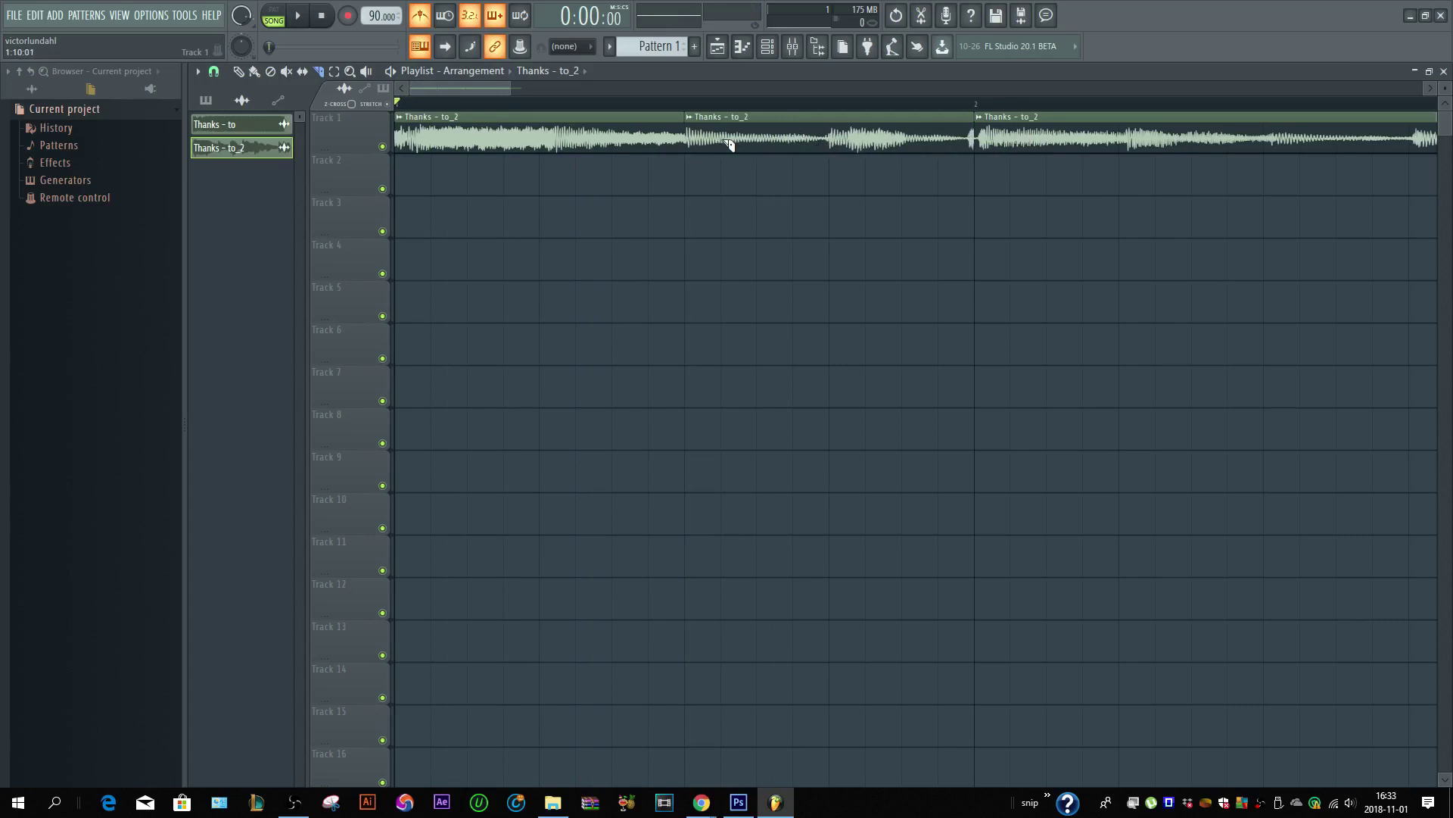
scroll(729, 144, down, 2)
scroll(729, 144, up, 2)
scroll(982, 152, up, 3)
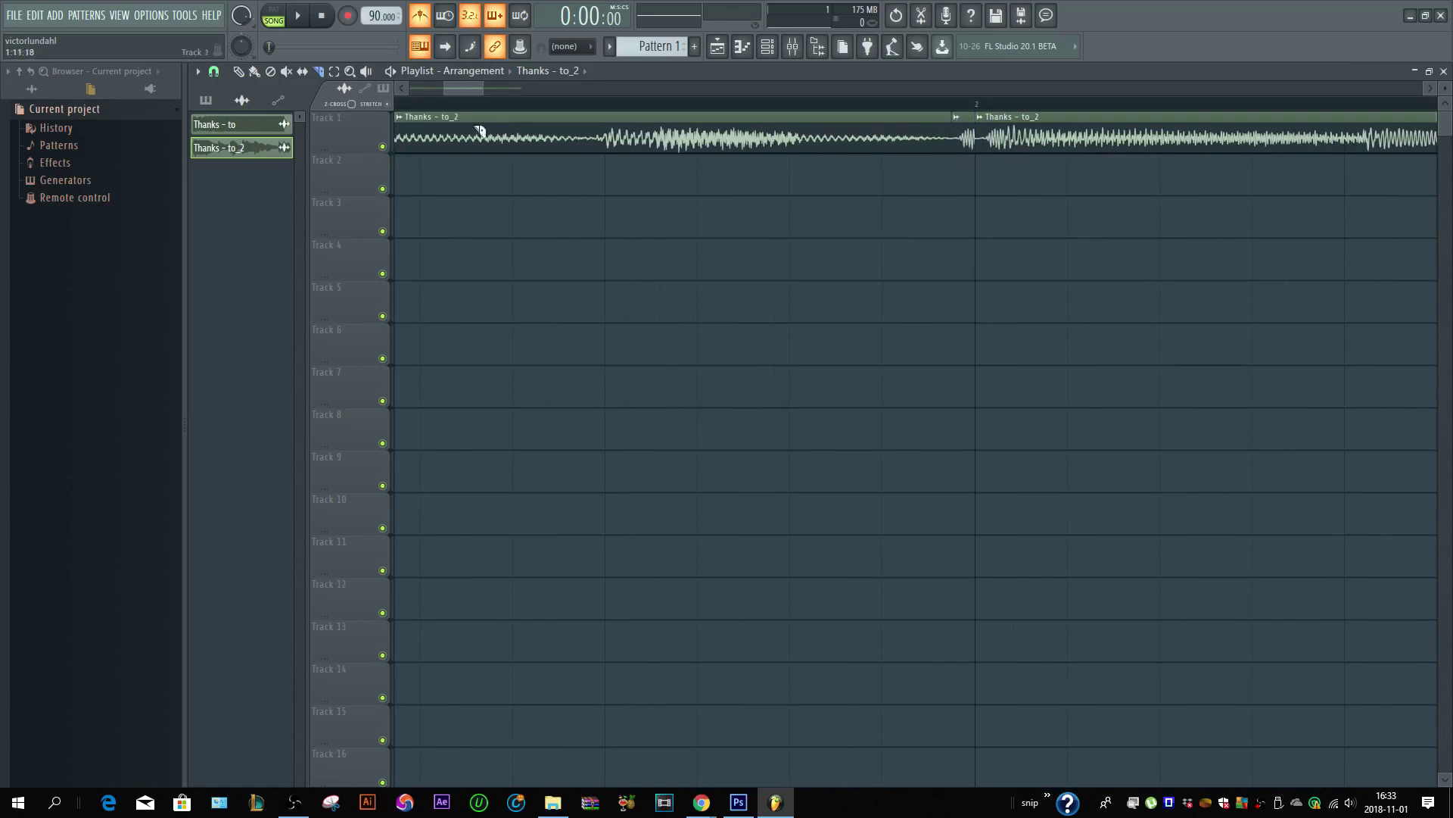
click(238, 72)
right_click(960, 132)
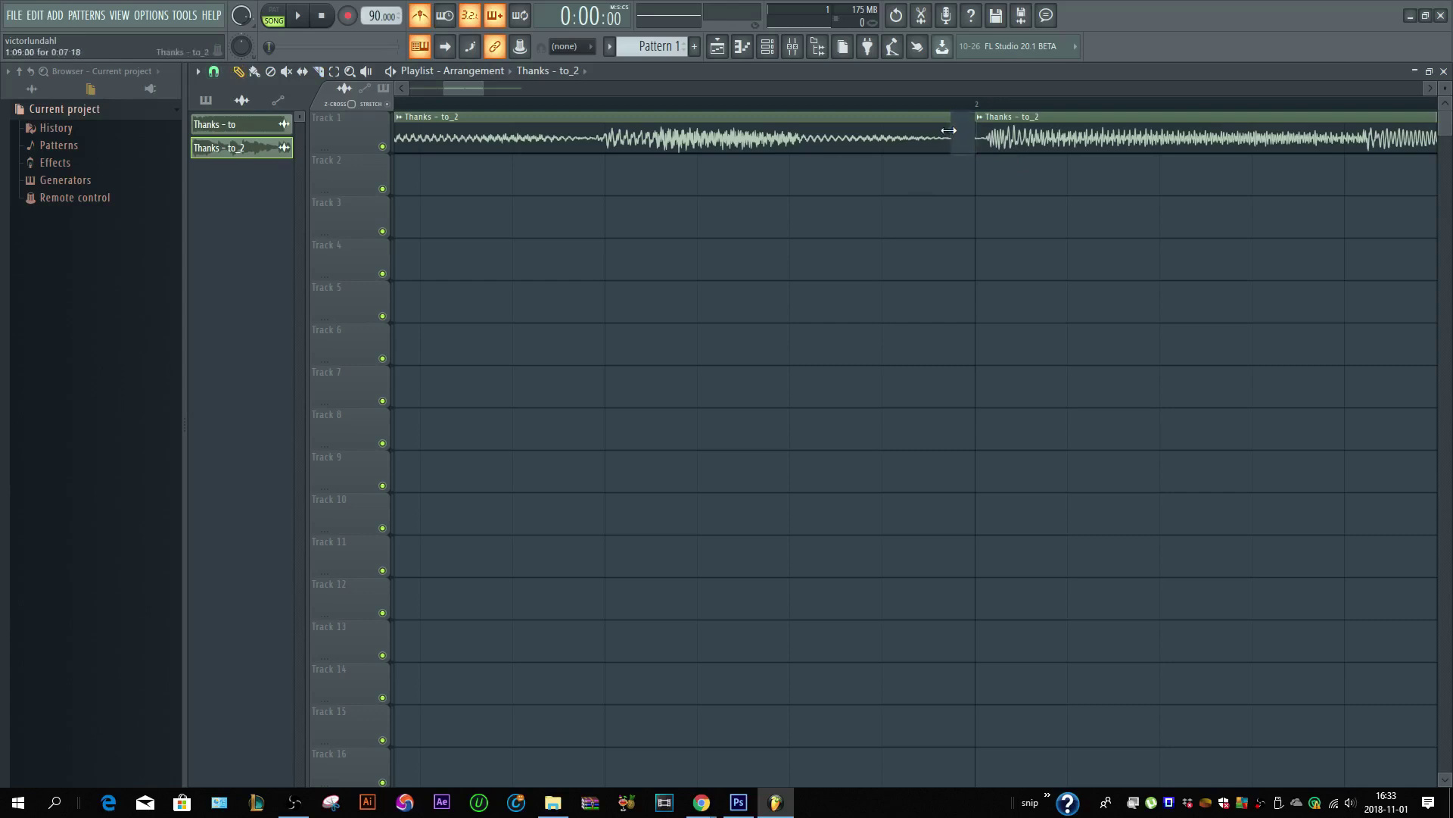
- Turn off clip stretching and trim the end of the middle slice so it stops before the stray transient ahead of bar 2
drag(949, 130, 951, 133)
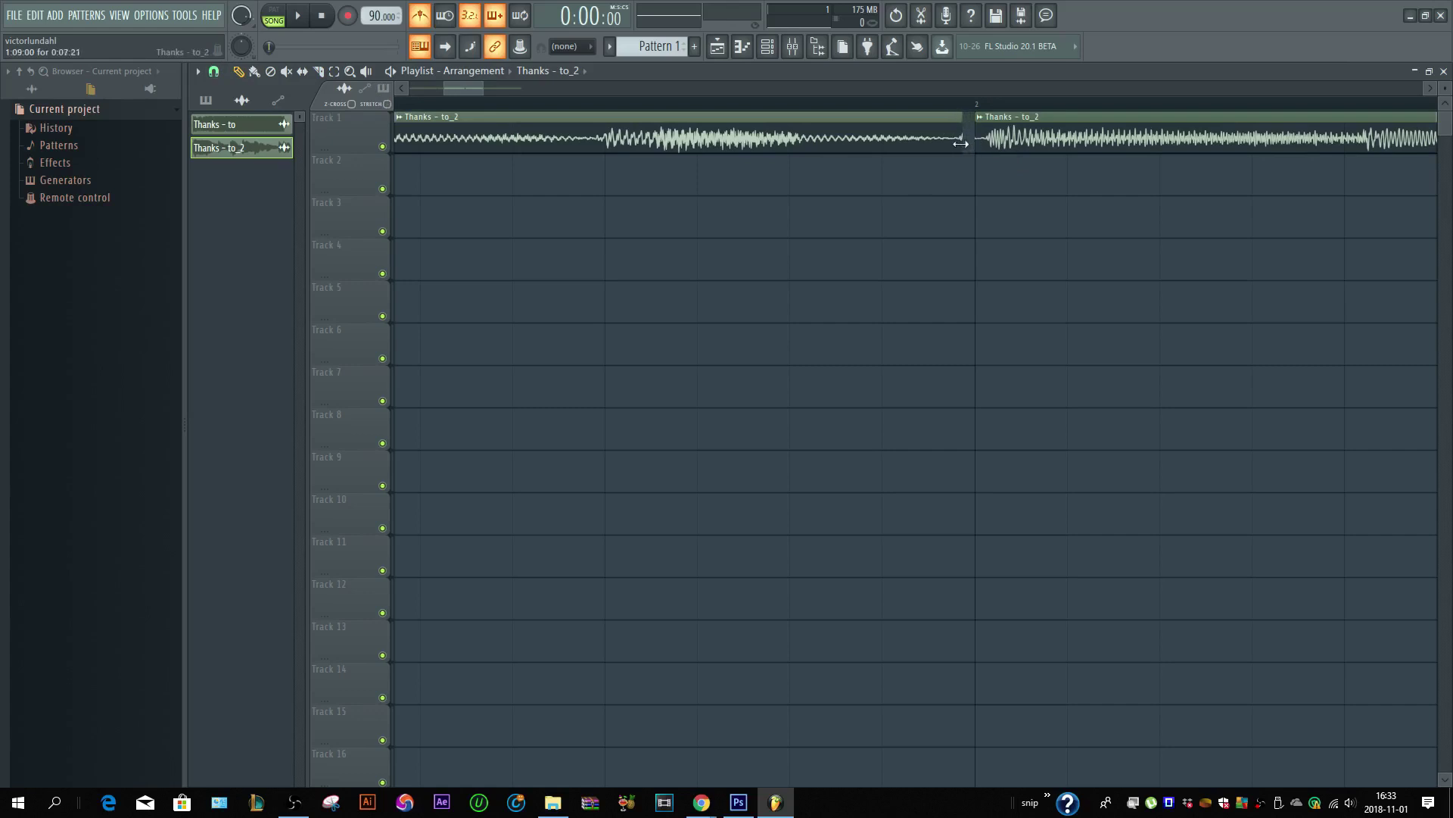
drag(960, 144, 958, 143)
scroll(913, 146, down, 4)
scroll(938, 157, up, 5)
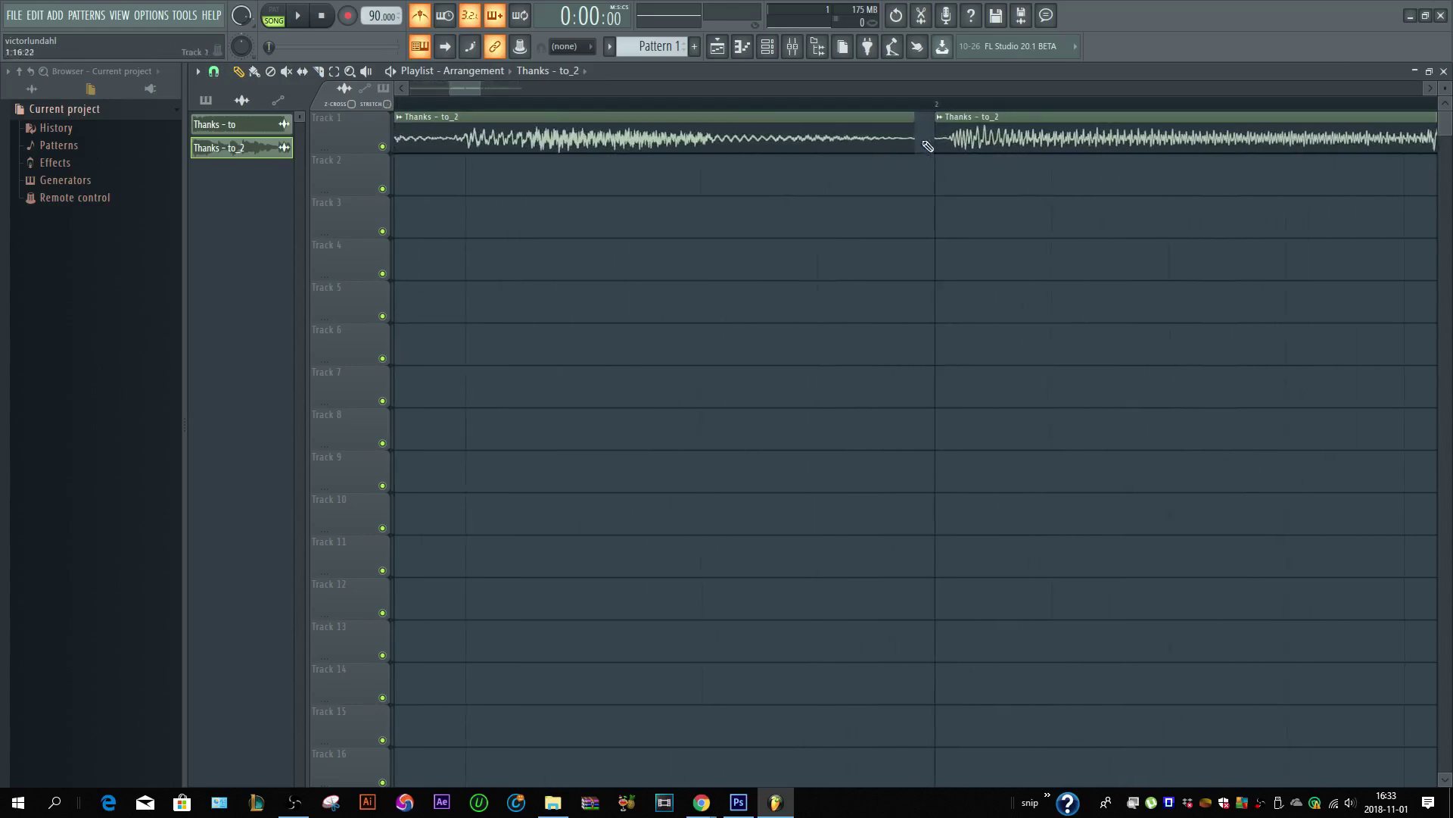
scroll(927, 146, down, 2)
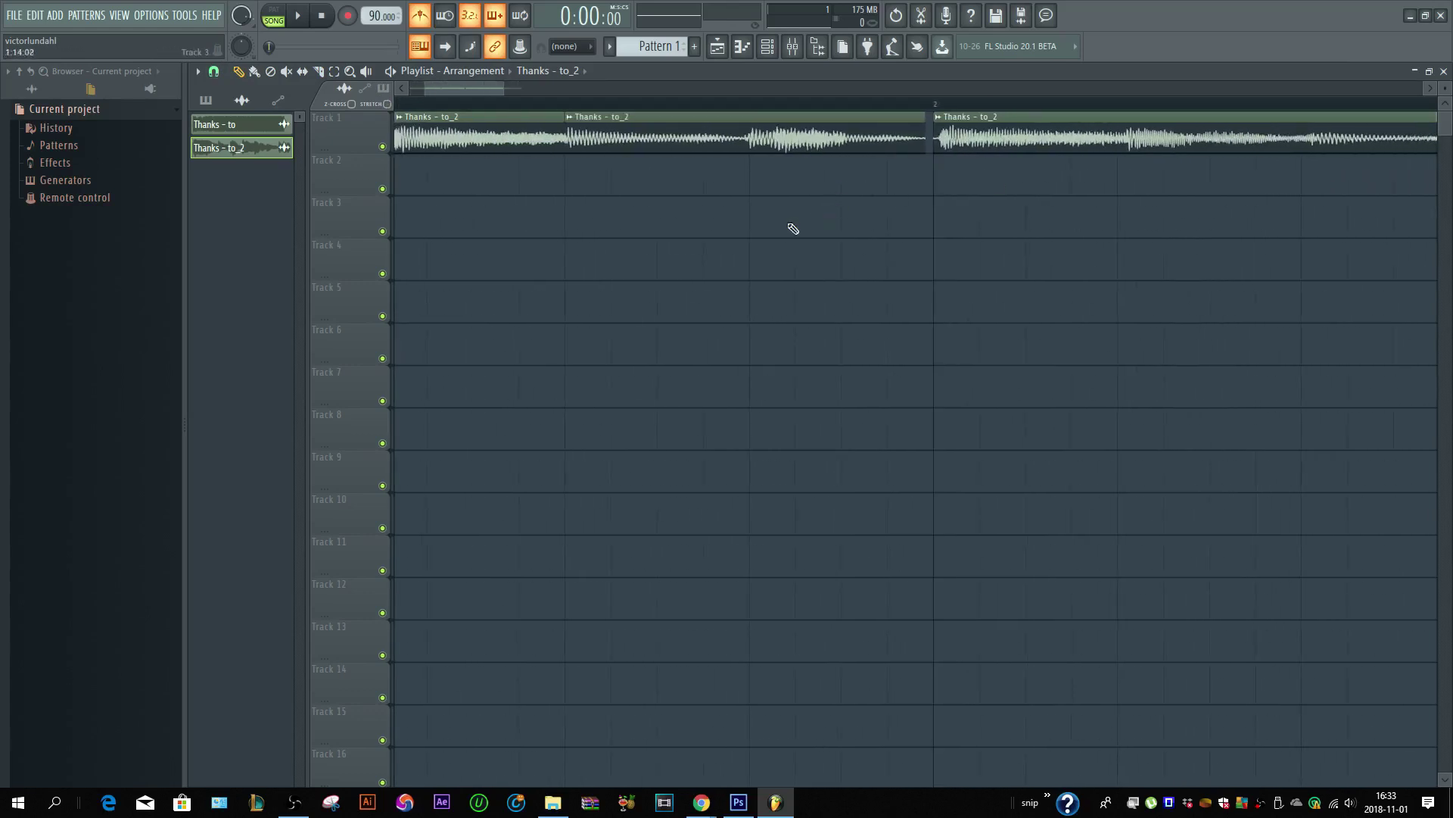
- Play the arrangement from the start to check the timing of the slices against the grid
scroll(793, 228, down, 2)
scroll(418, 191, up, 4)
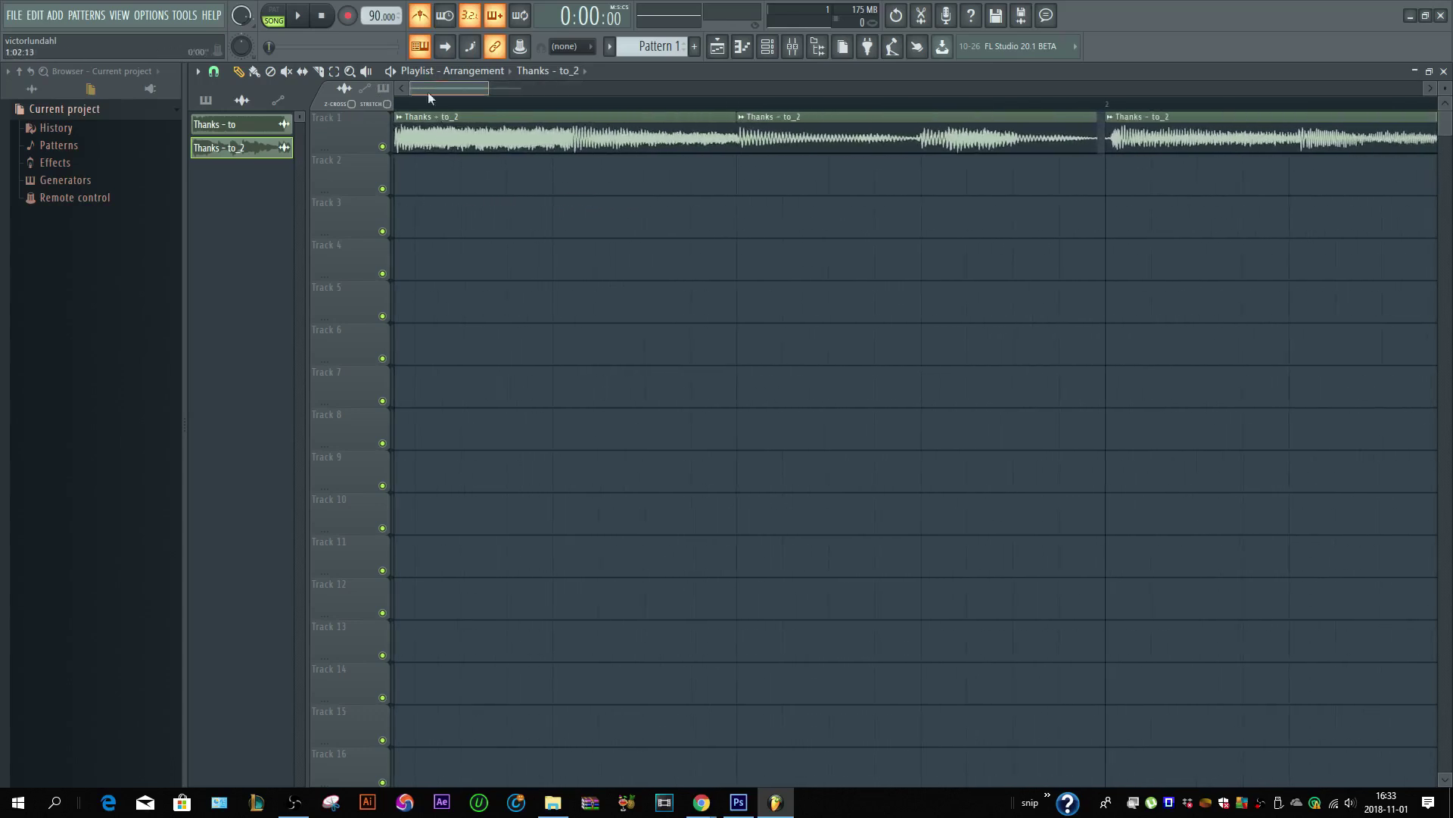
scroll(819, 209, down, 1)
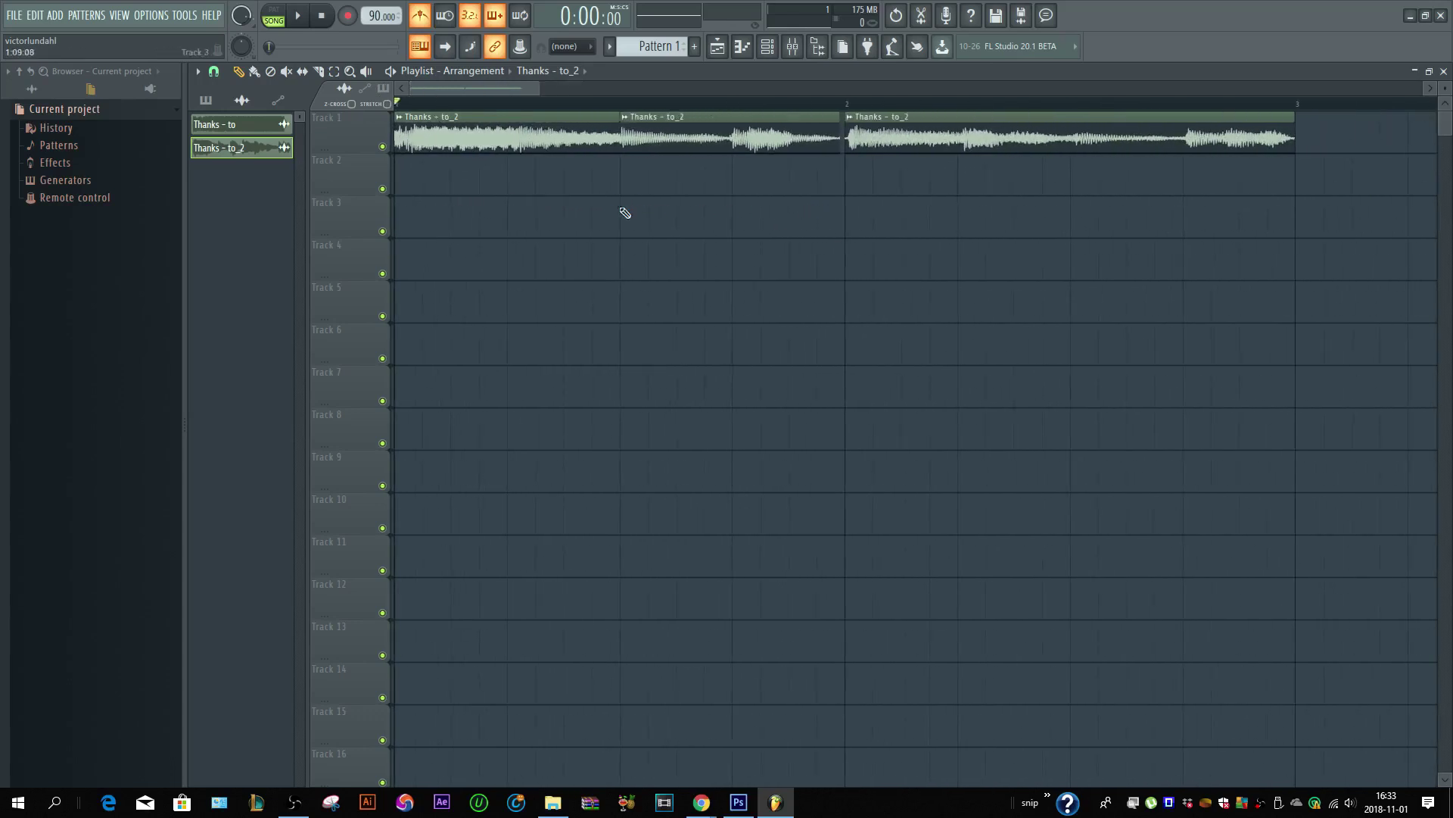
key(space)
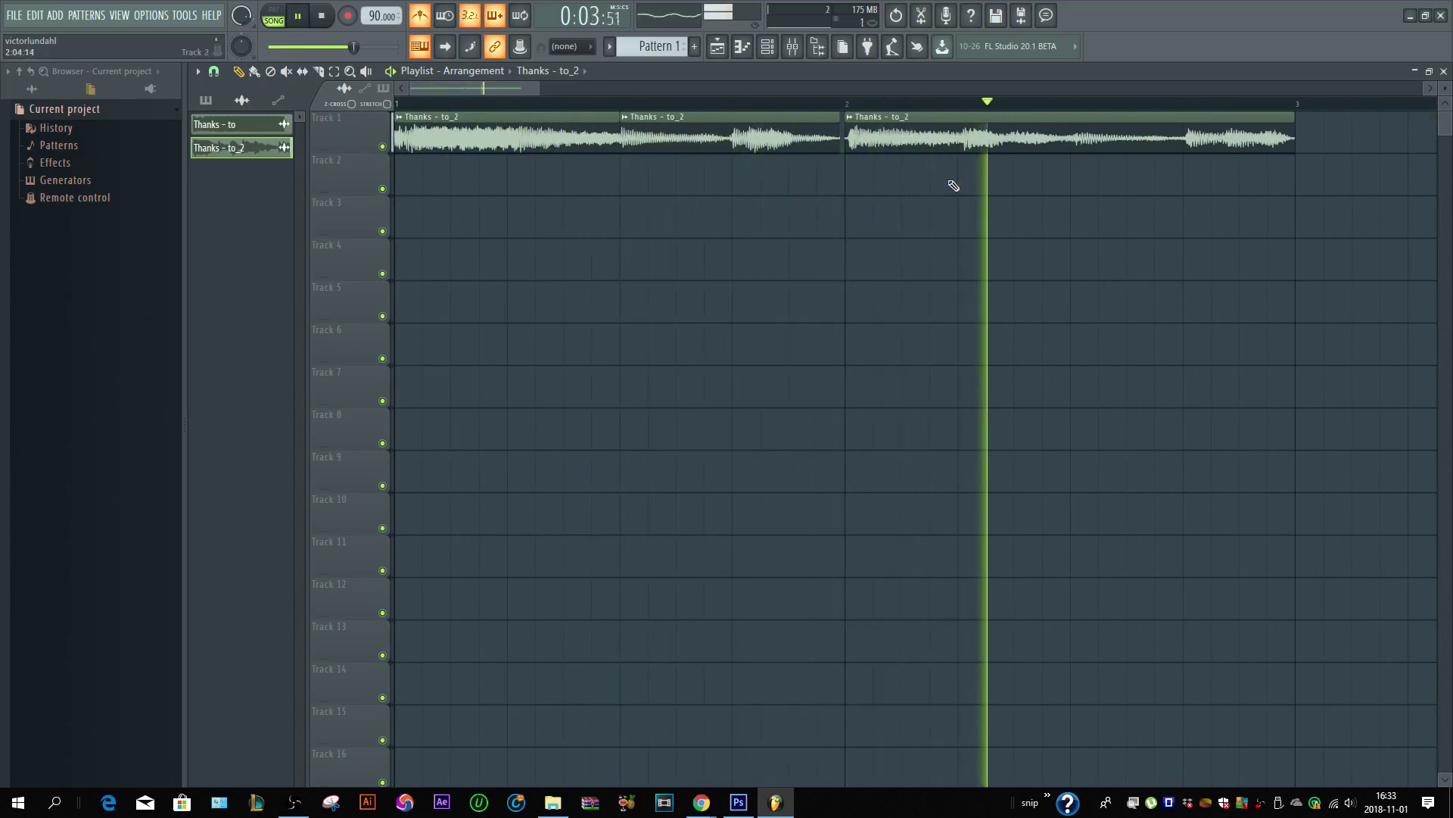
key(space)
- Examine how the transients of the last Thanks - to_2 slice line up with the grid lines after bar 2
scroll(1096, 162, up, 1)
scroll(997, 130, up, 2)
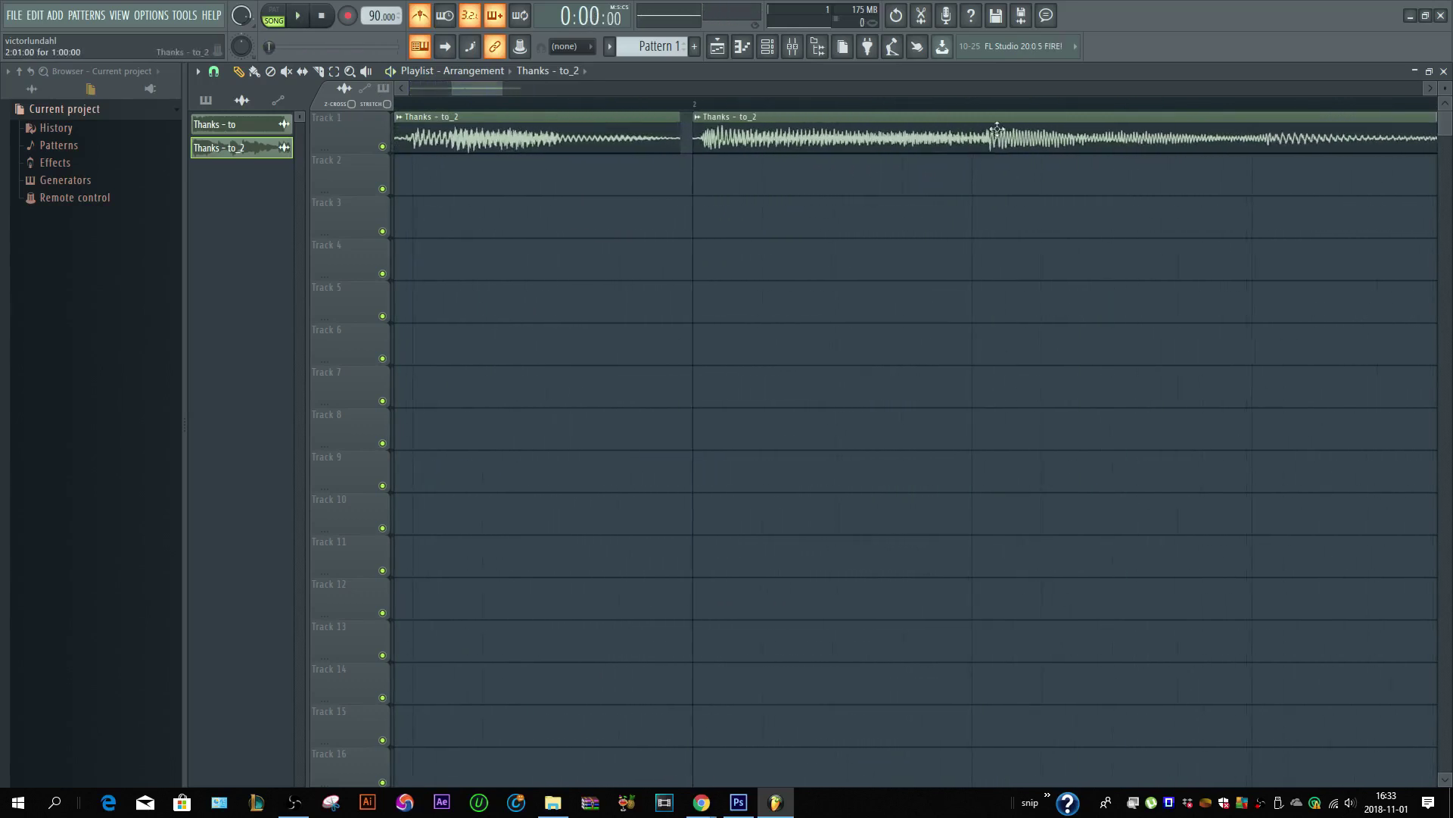
scroll(997, 130, down, 2)
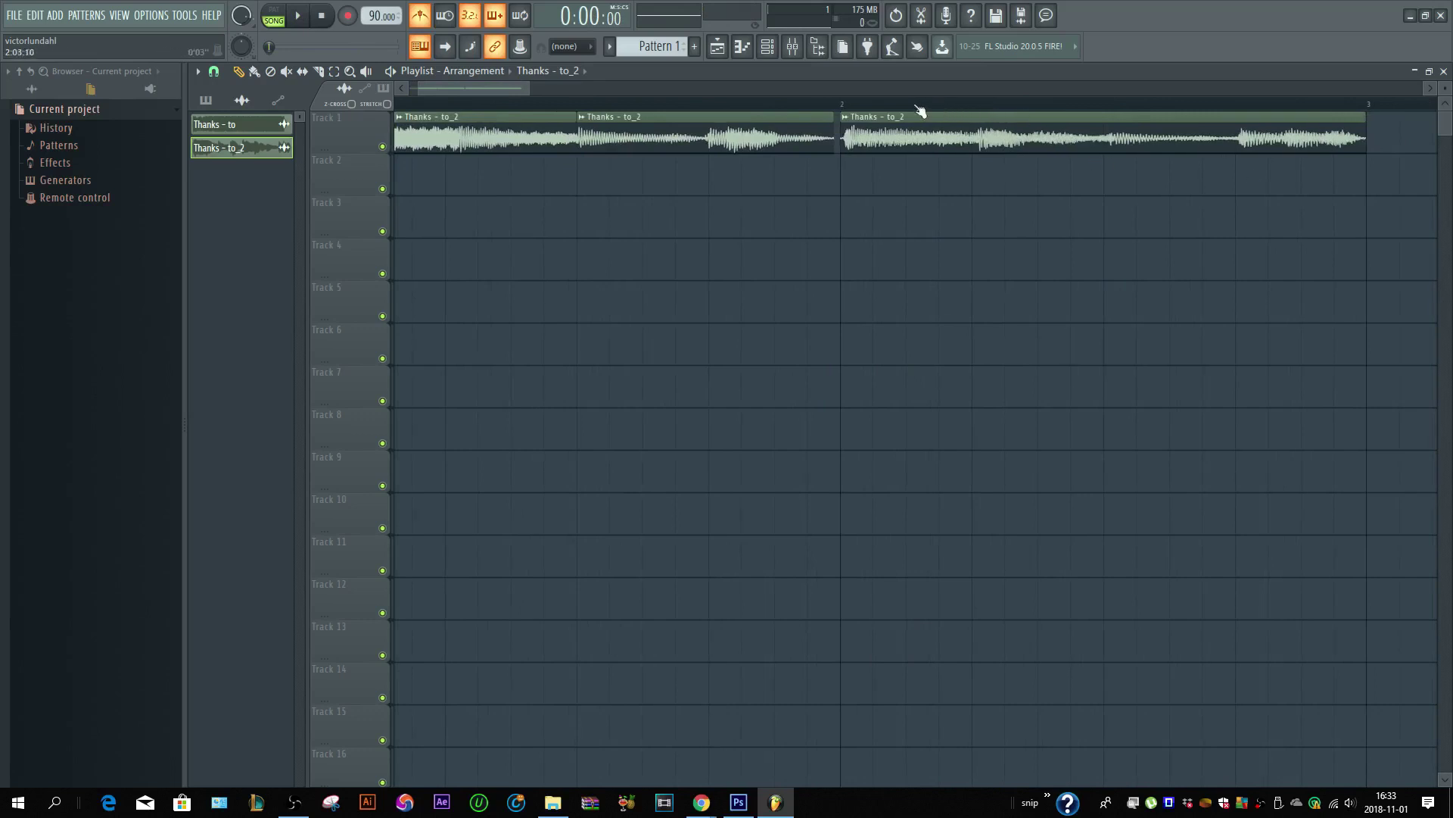
scroll(882, 112, up, 2)
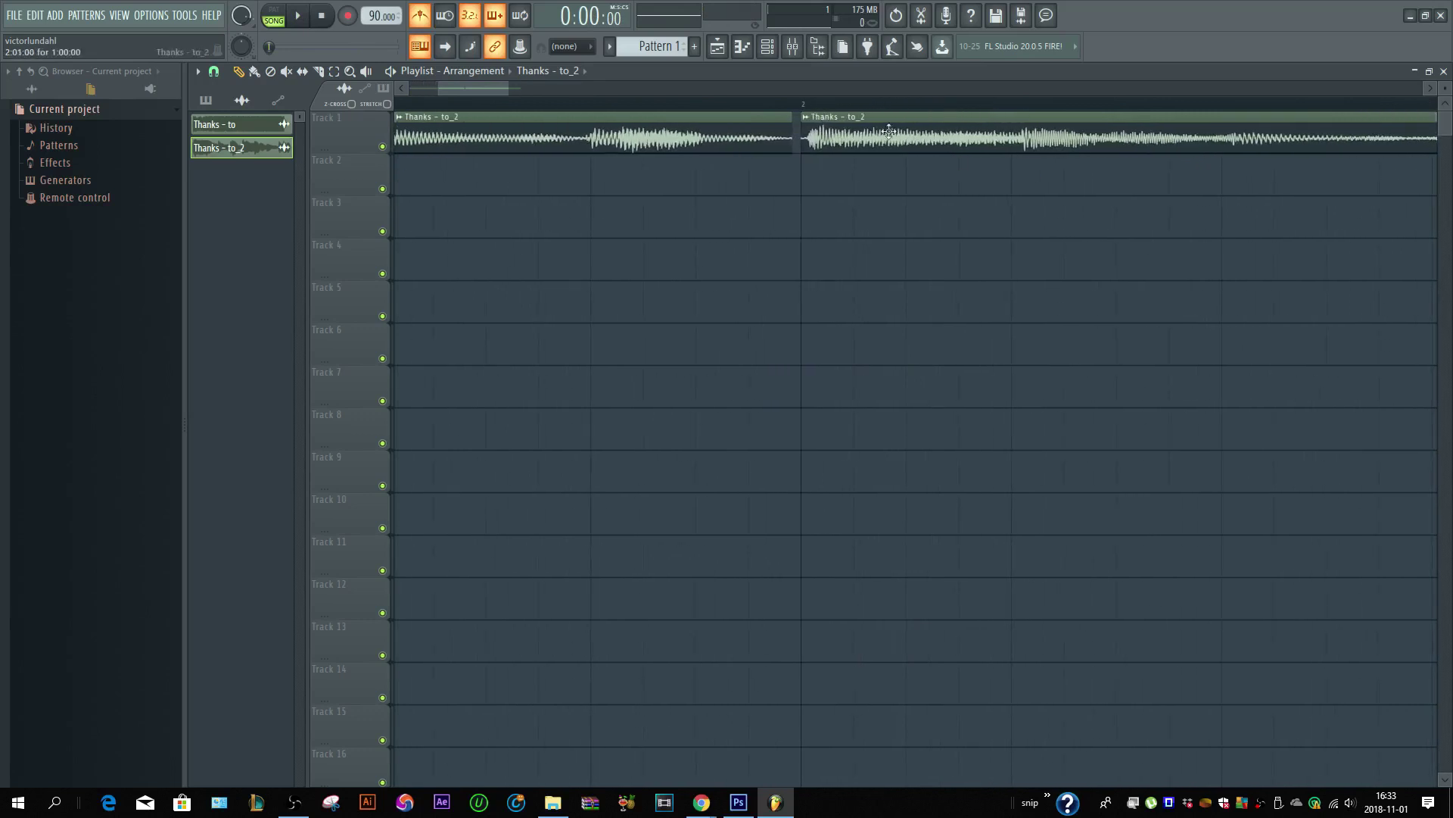
scroll(820, 140, up, 3)
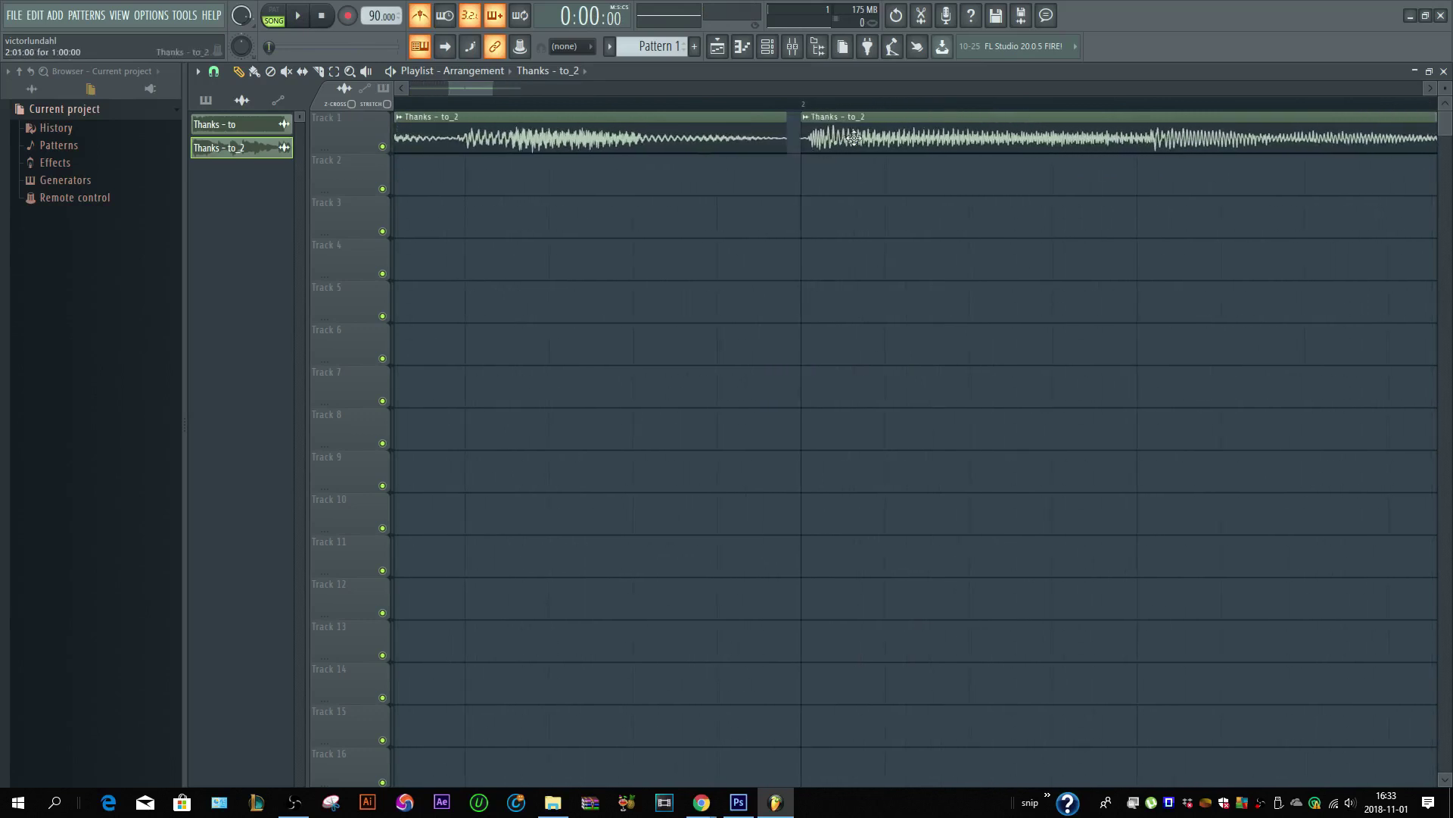
scroll(1115, 175, down, 3)
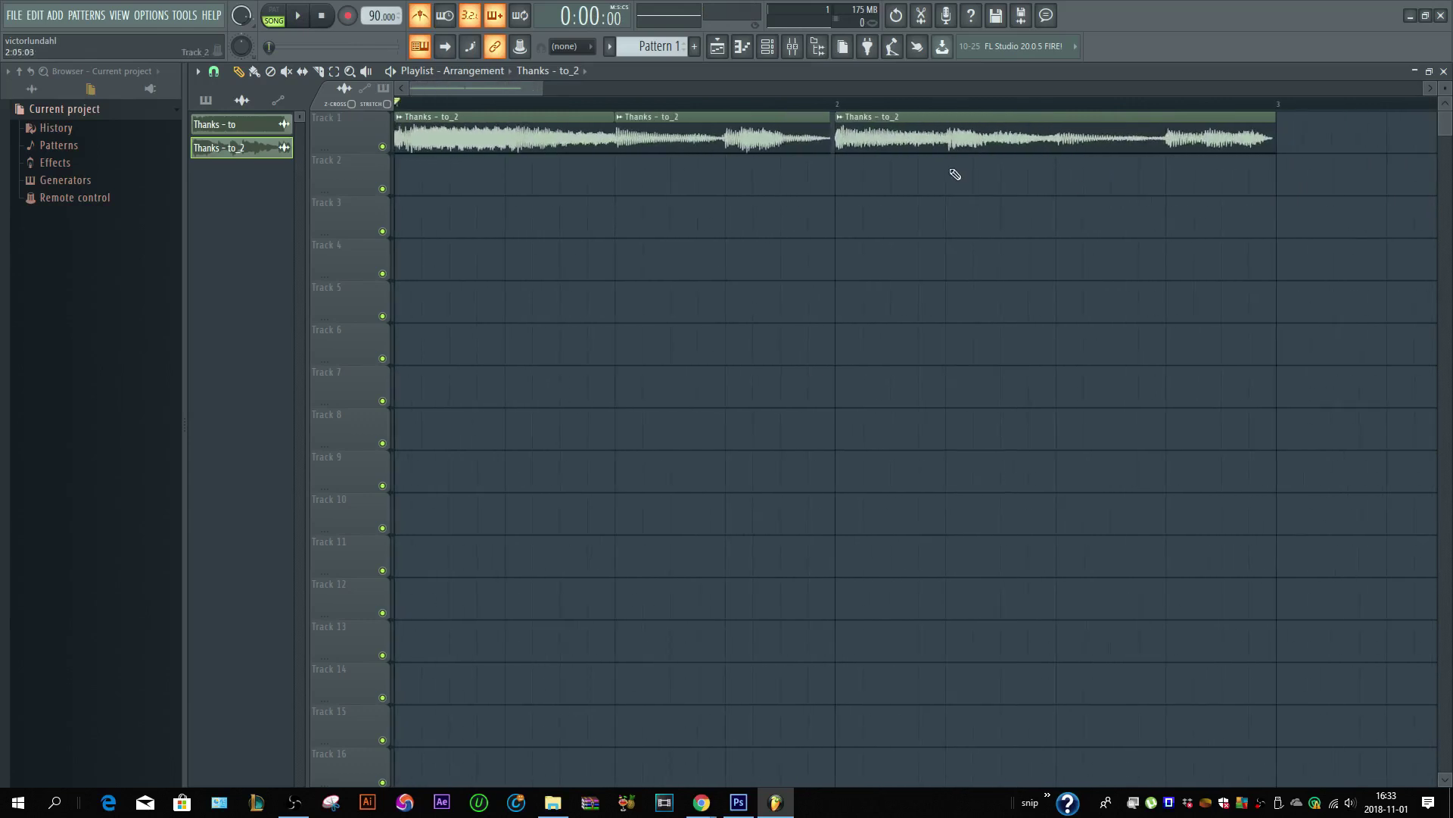
scroll(954, 173, up, 3)
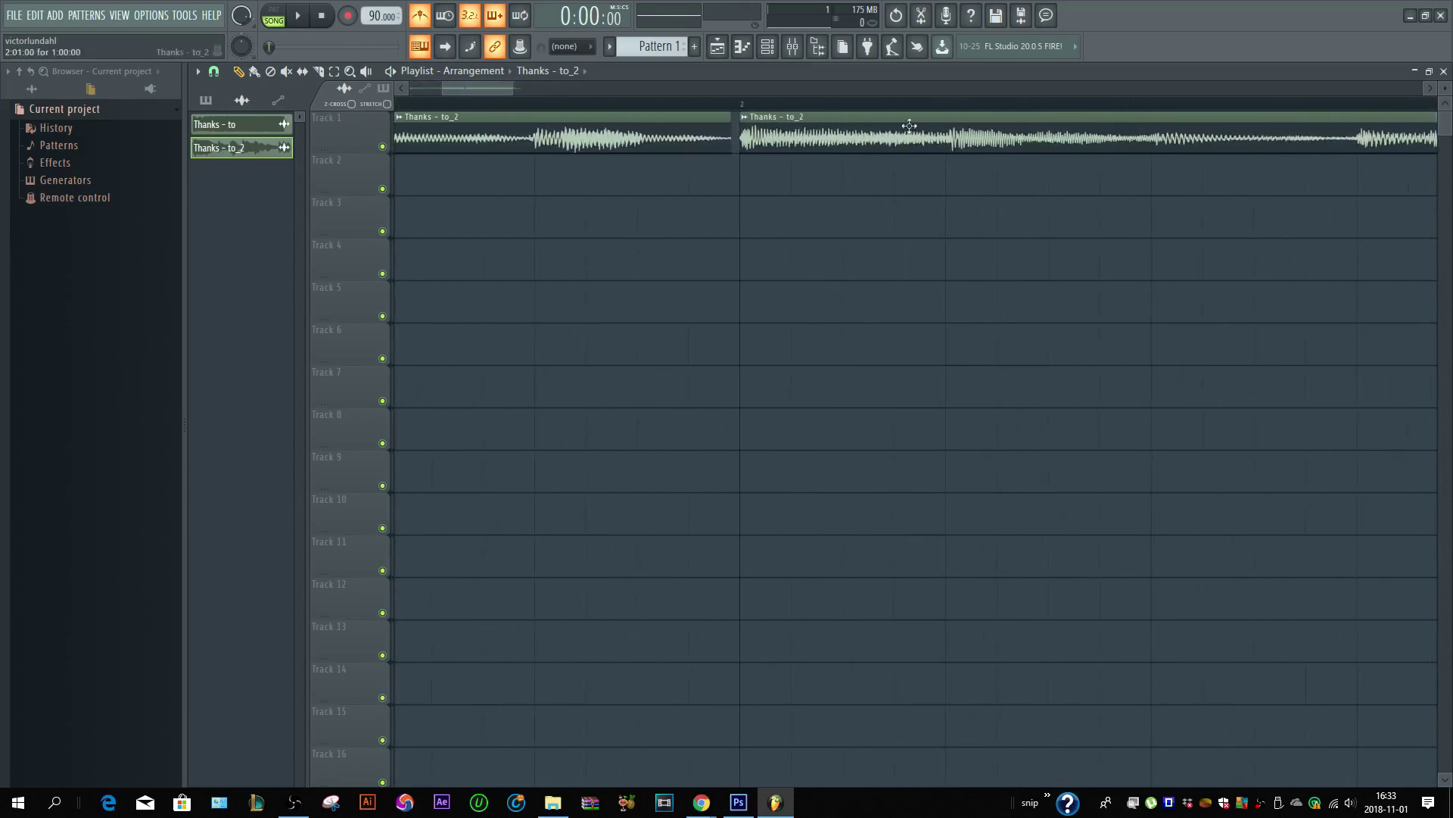
scroll(952, 148, down, 3)
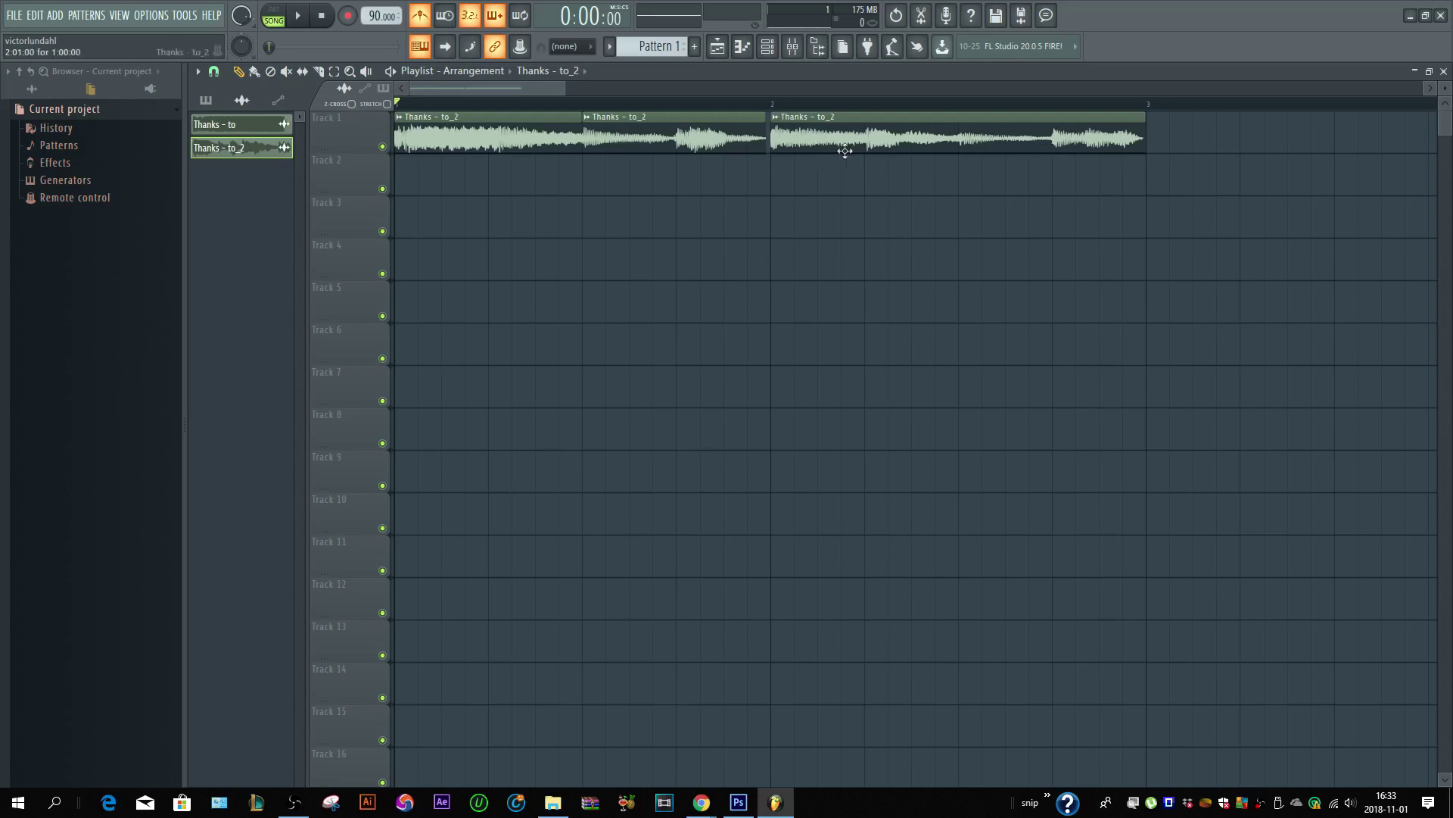
- Listen to the full two-bar loop on Track 1 again
key(space)
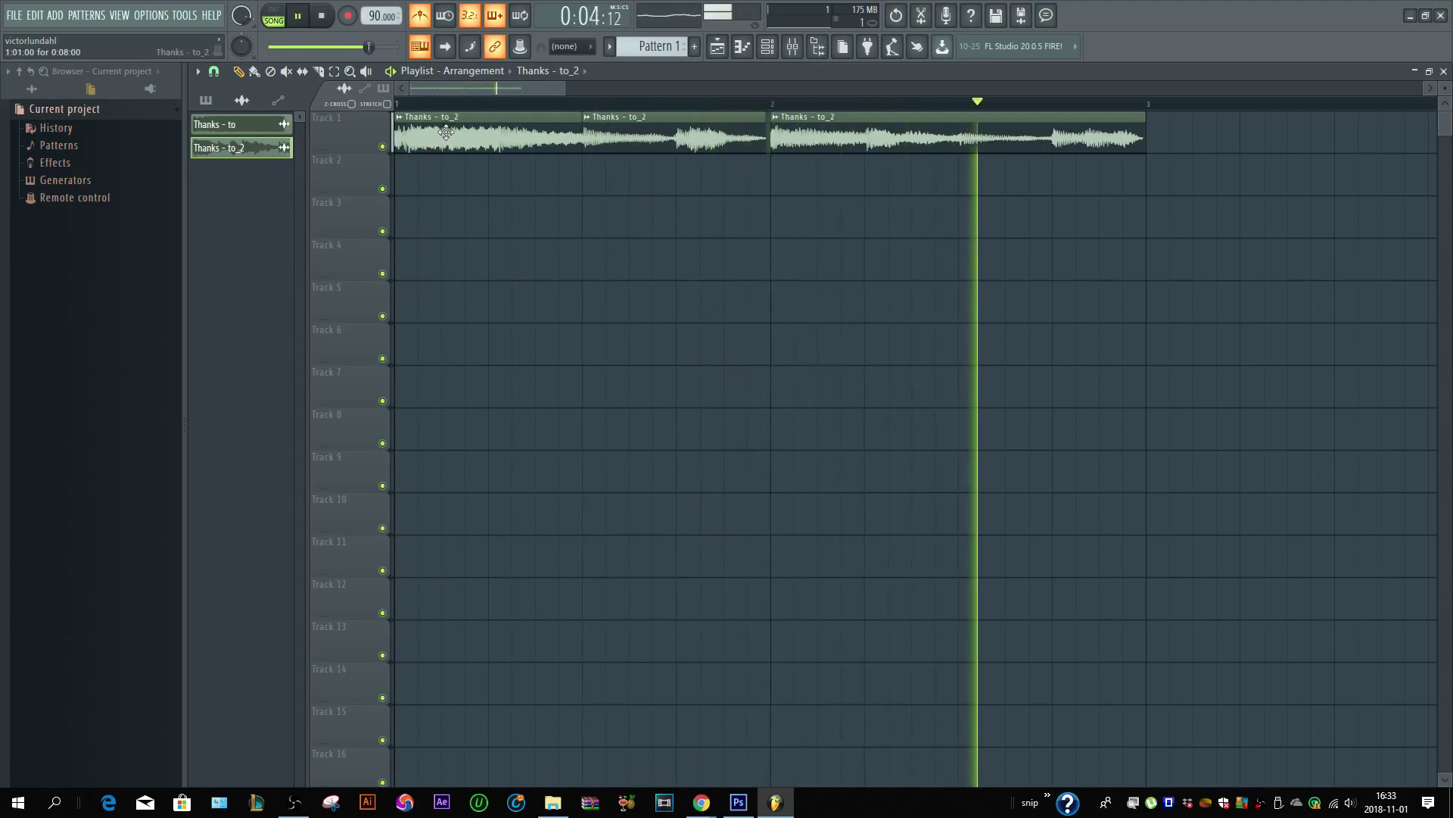
scroll(740, 197, down, 3)
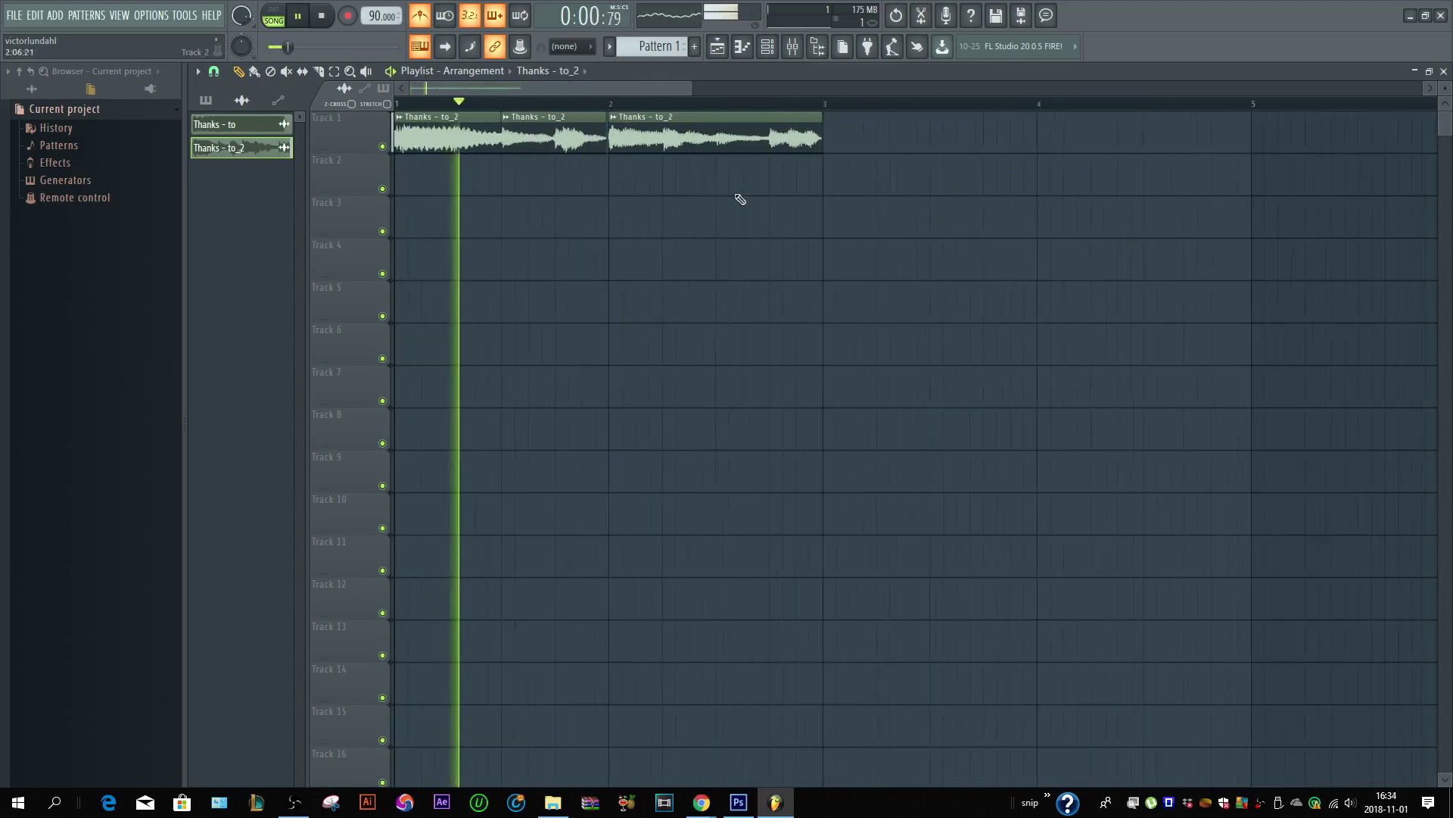
key(space)
- Examine the end of the last slice at bar 3 and the overall layout of the three slices
scroll(791, 180, up, 5)
scroll(753, 169, down, 3)
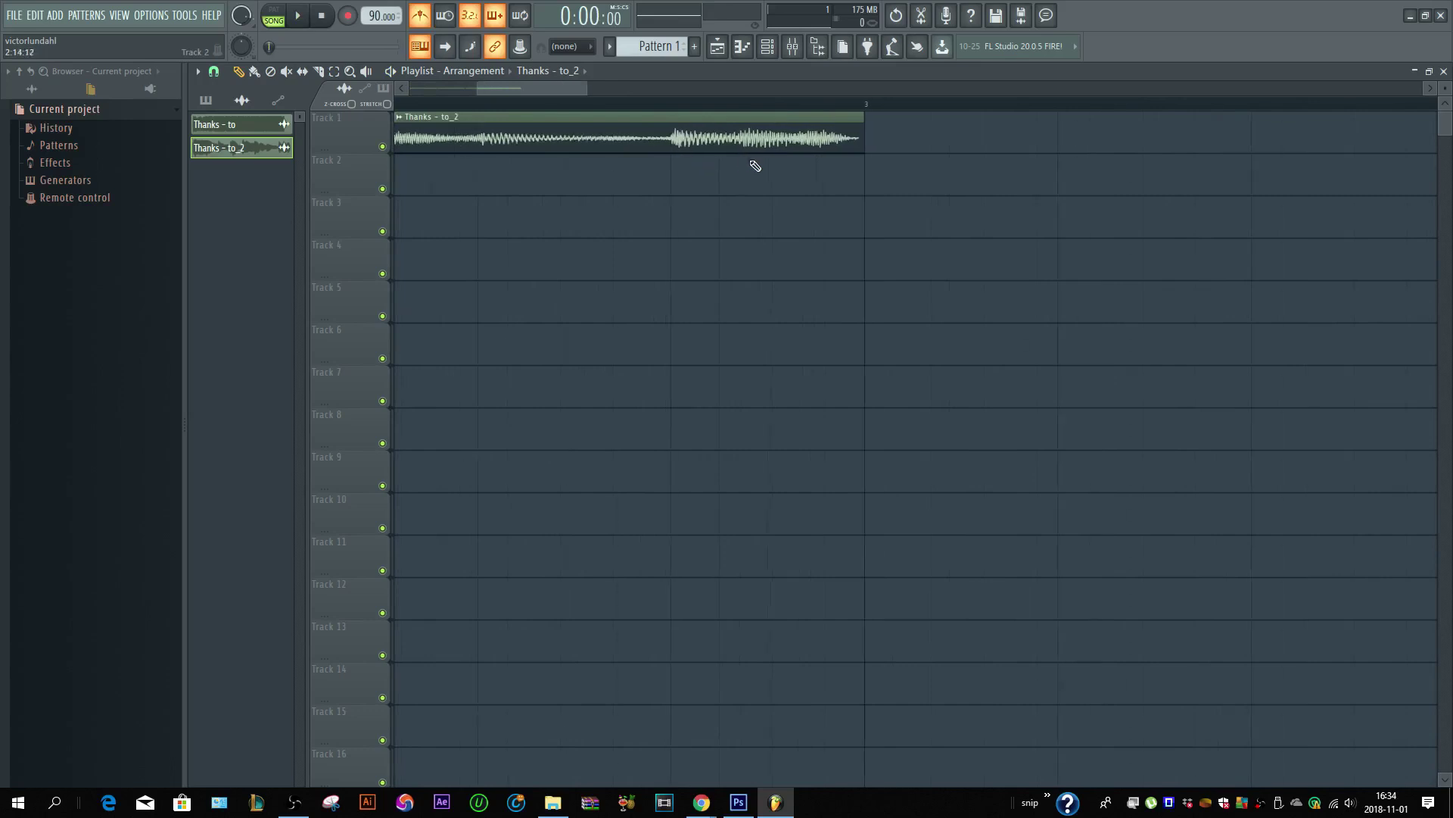
scroll(707, 166, down, 9)
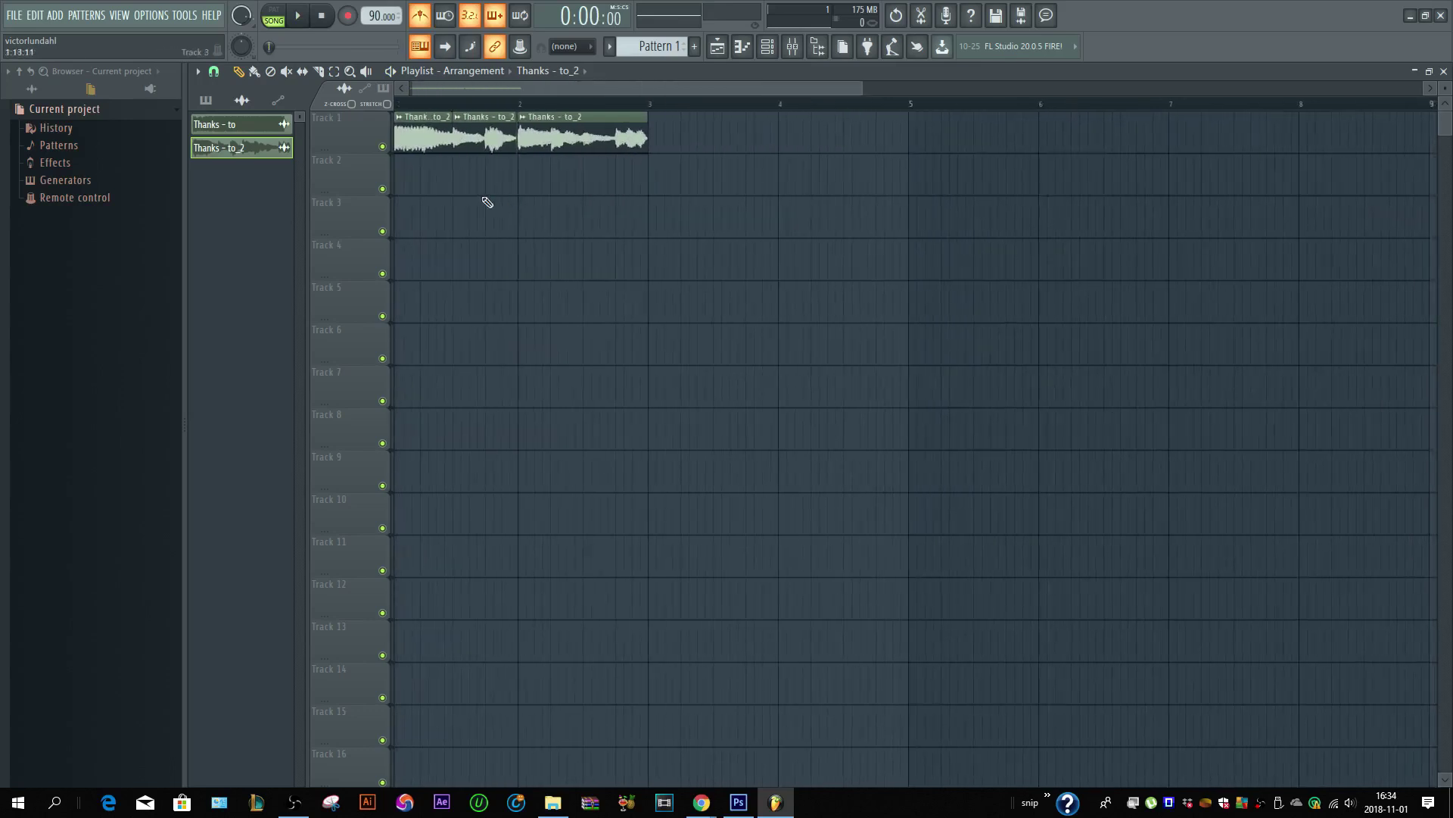
scroll(433, 164, up, 5)
scroll(458, 87, left, 3)
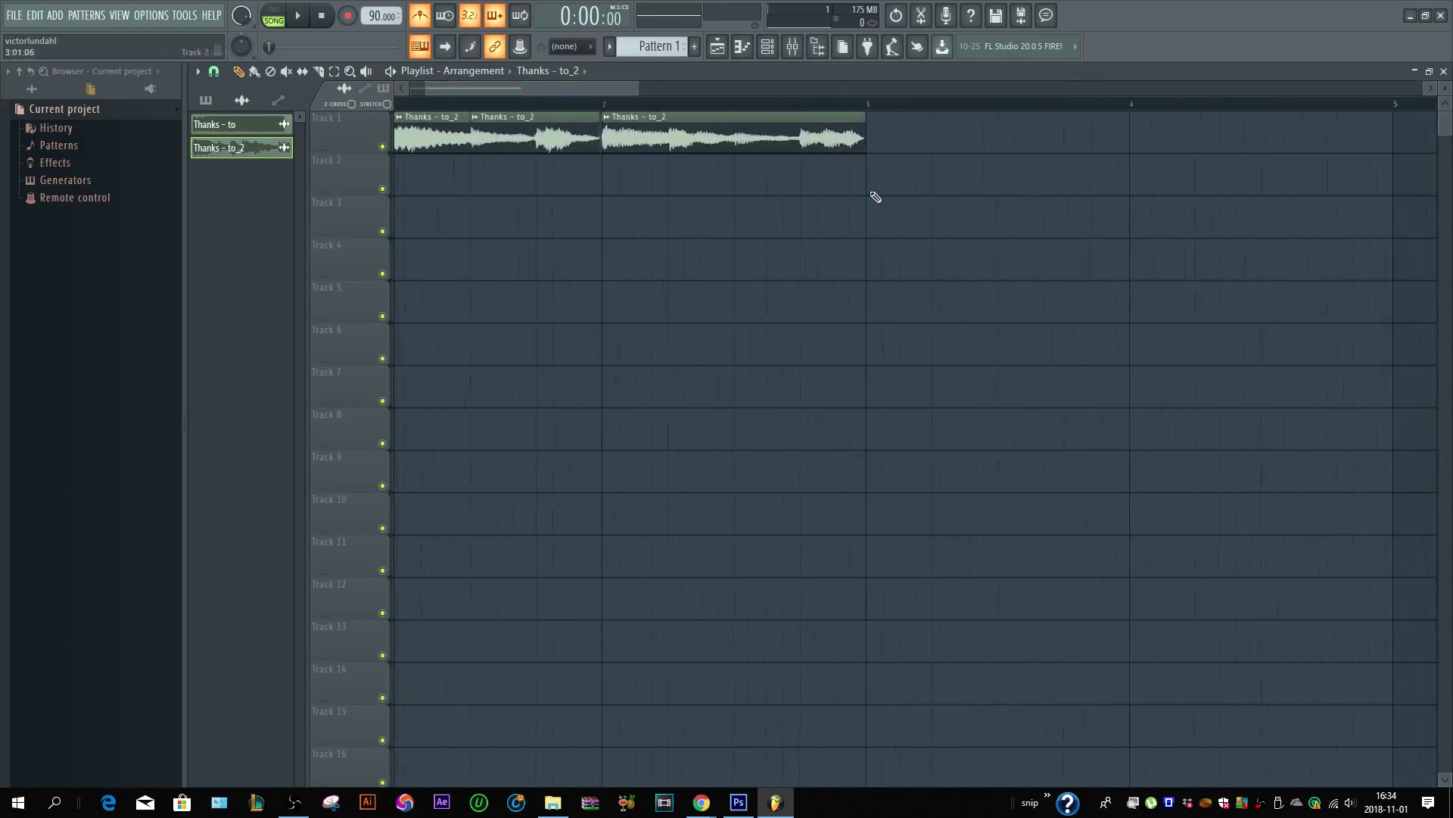
scroll(474, 138, down, 2)
scroll(474, 139, up, 3)
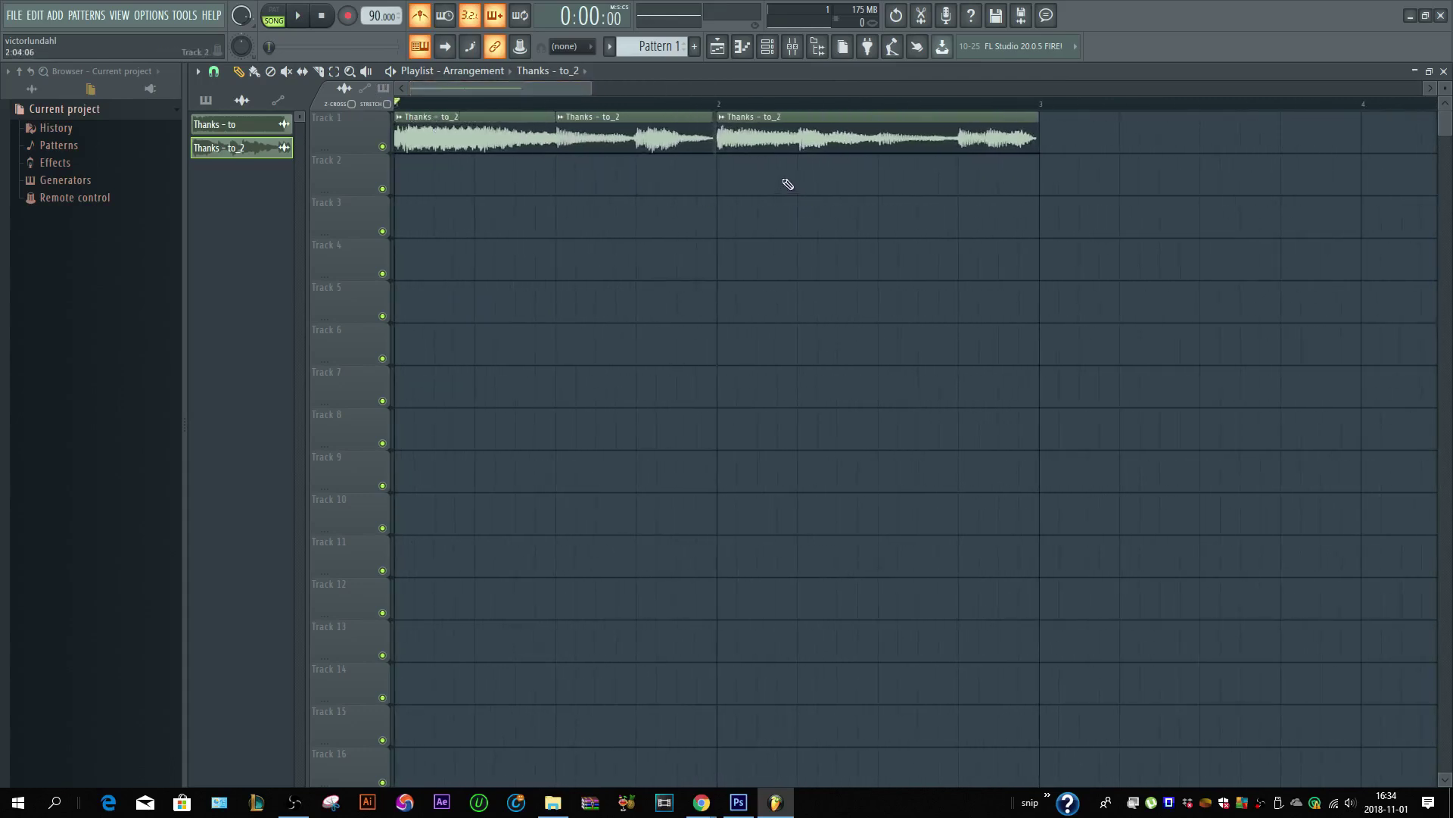
scroll(788, 184, up, 1)
scroll(1094, 143, up, 5)
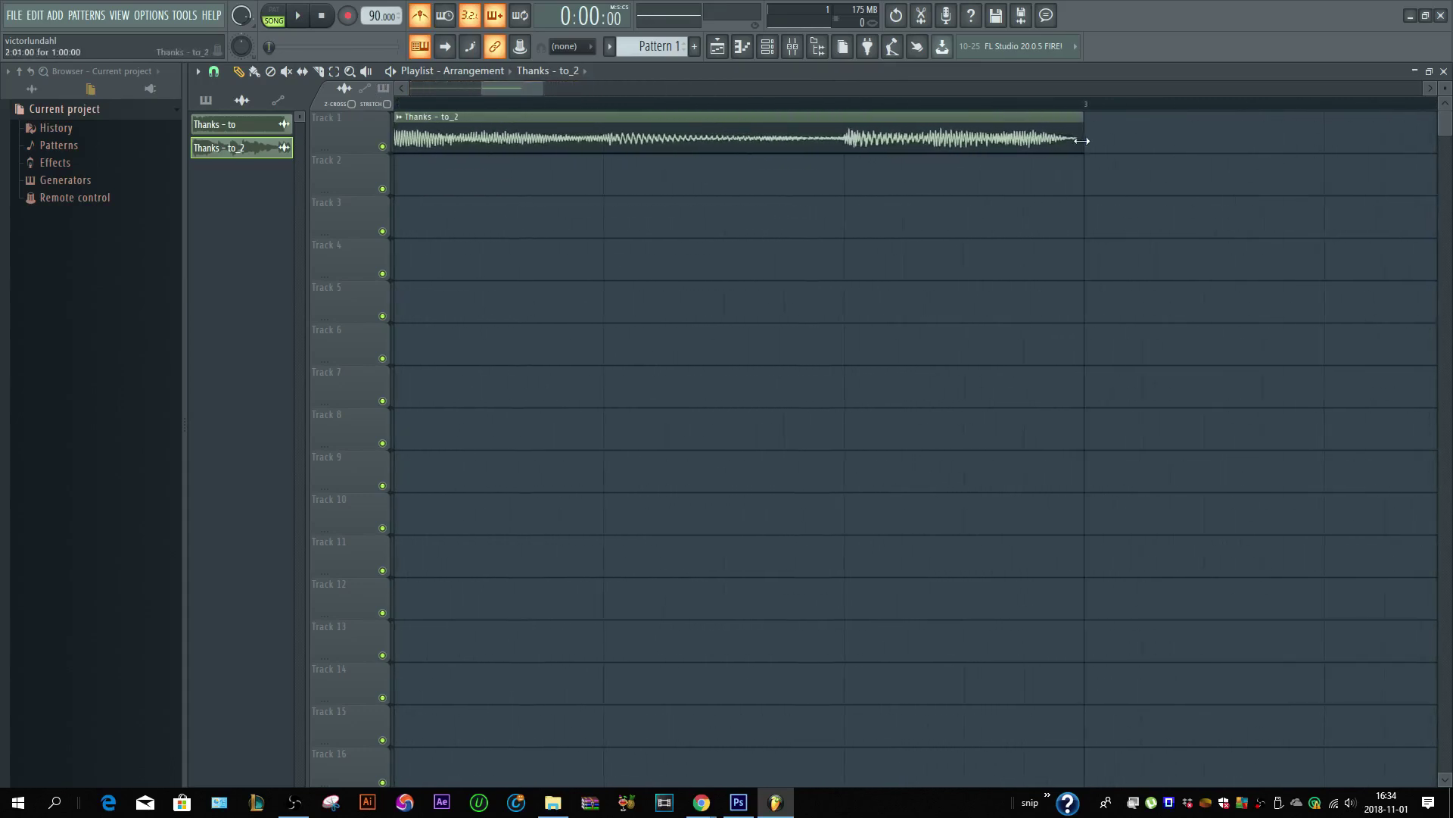
scroll(795, 220, down, 6)
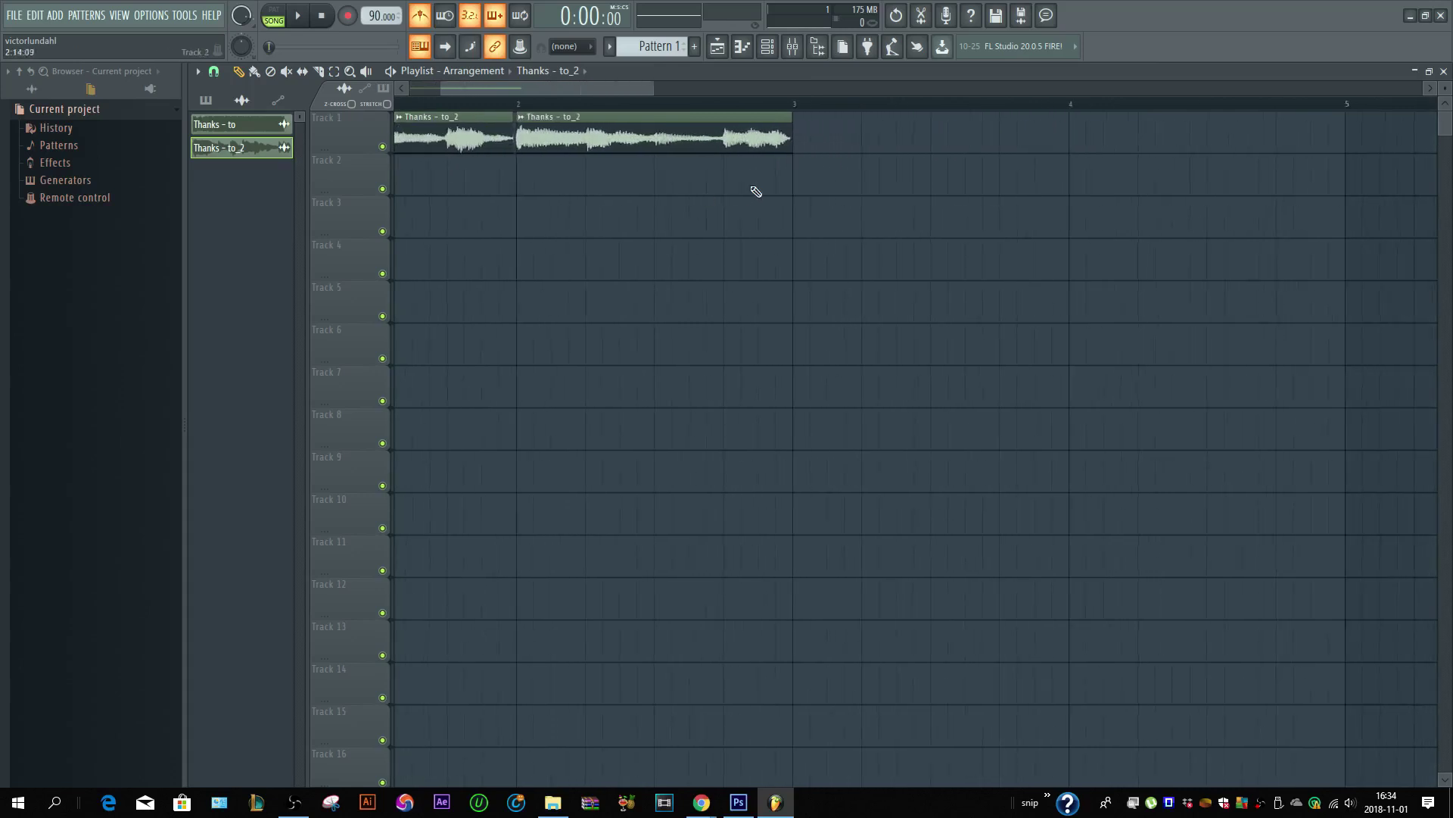
click(555, 102)
drag(546, 103, 283, 106)
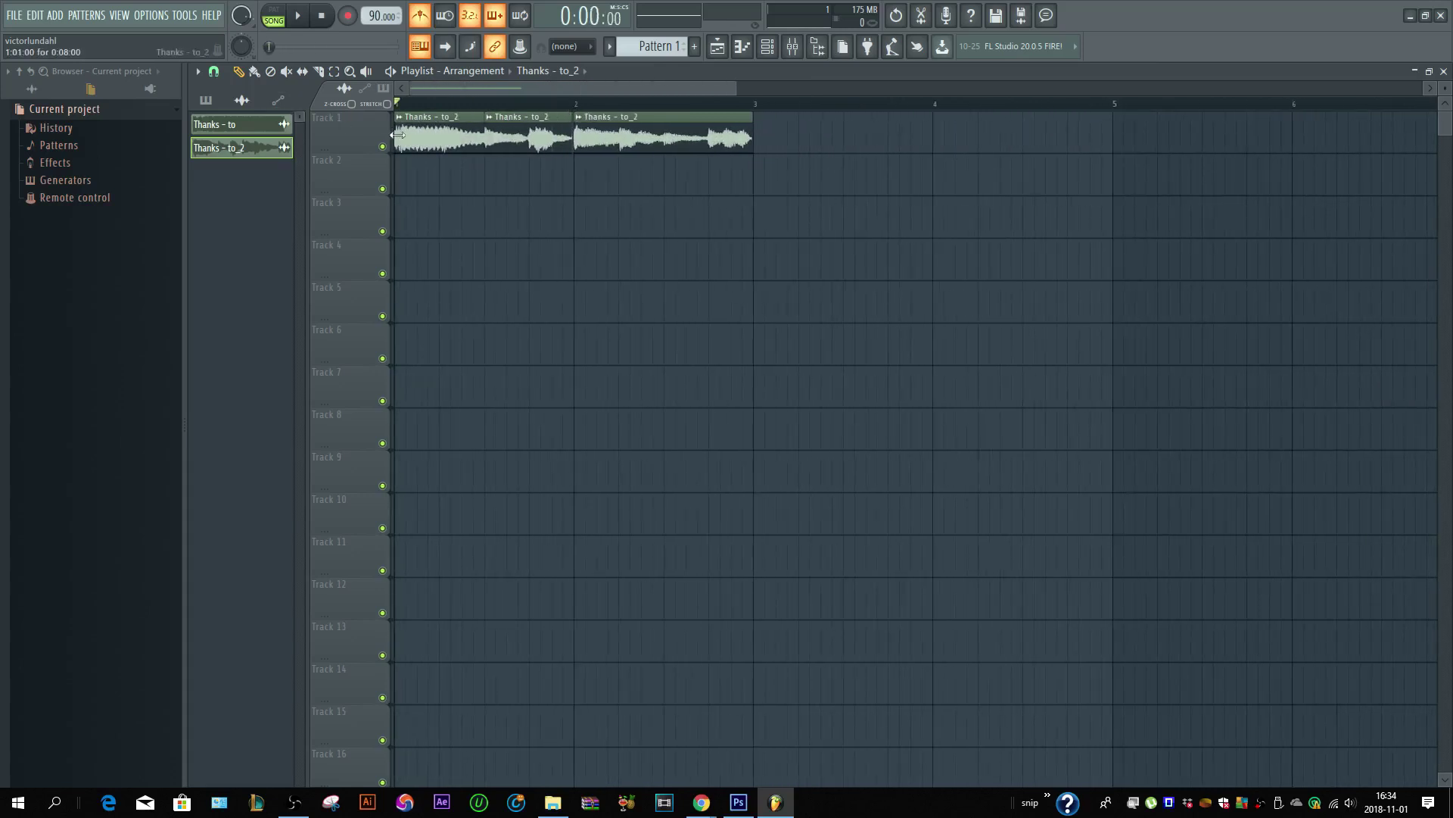
- Route the Thanks - to_2 audio clip to mixer track Insert 1 and bring up the mixer
scroll(643, 262, down, 2)
double_click(640, 136)
drag(717, 283, 717, 277)
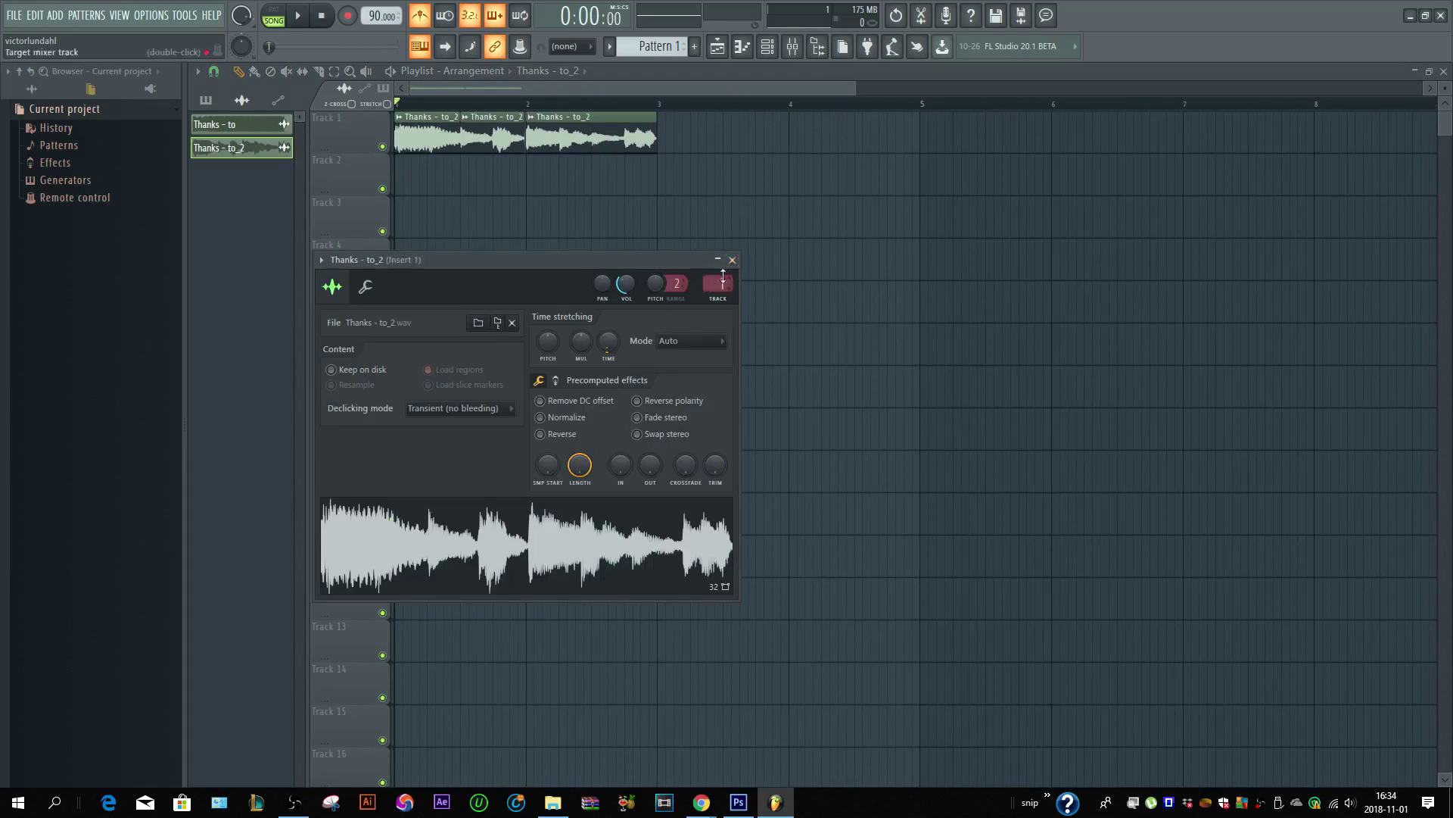
click(732, 259)
key(F9)
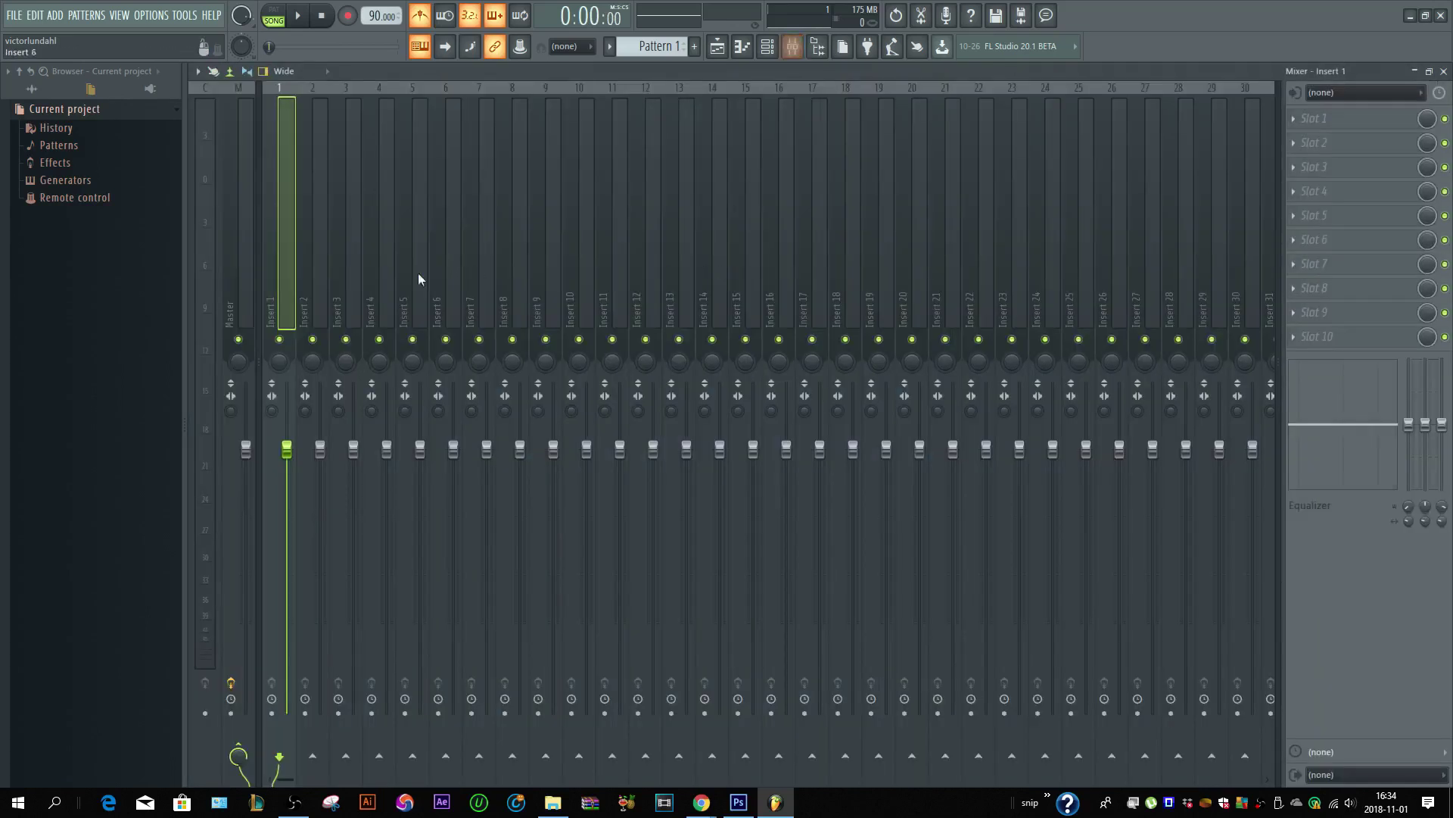
- Load Fruity Reeverb 2 into effect slot 1 of Insert 1 and close its window
click(1314, 127)
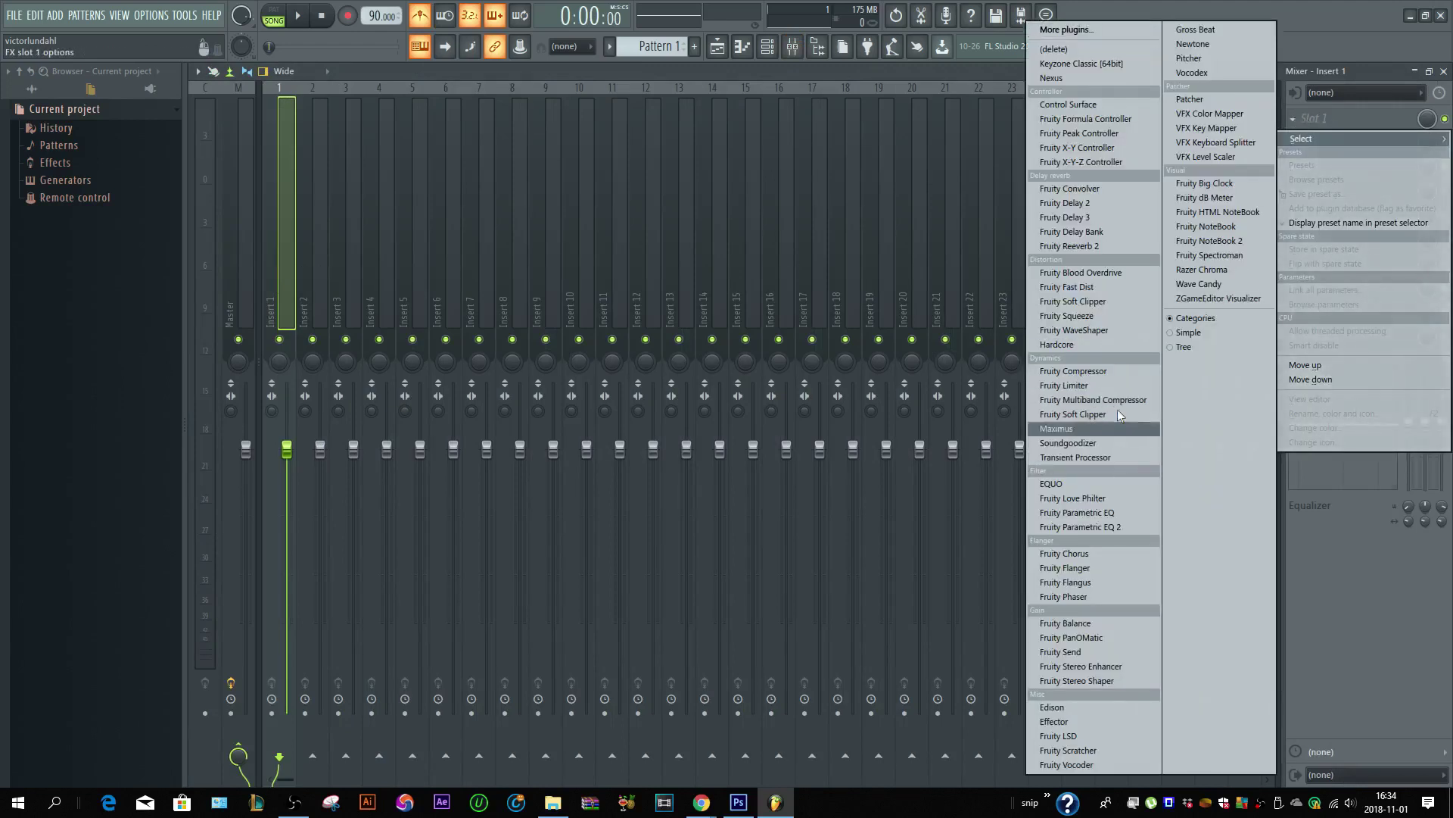
click(1109, 246)
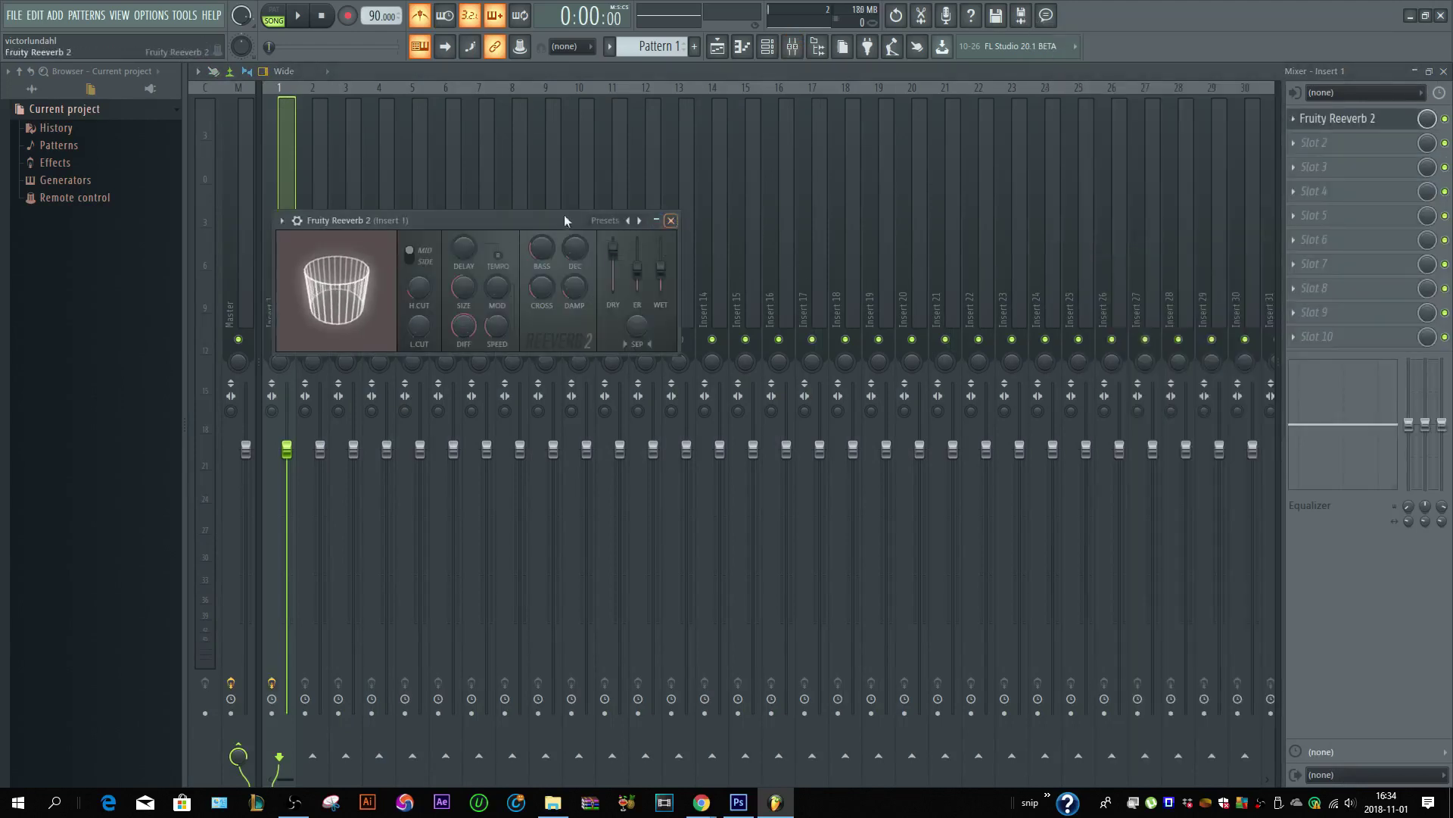
drag(564, 220, 732, 138)
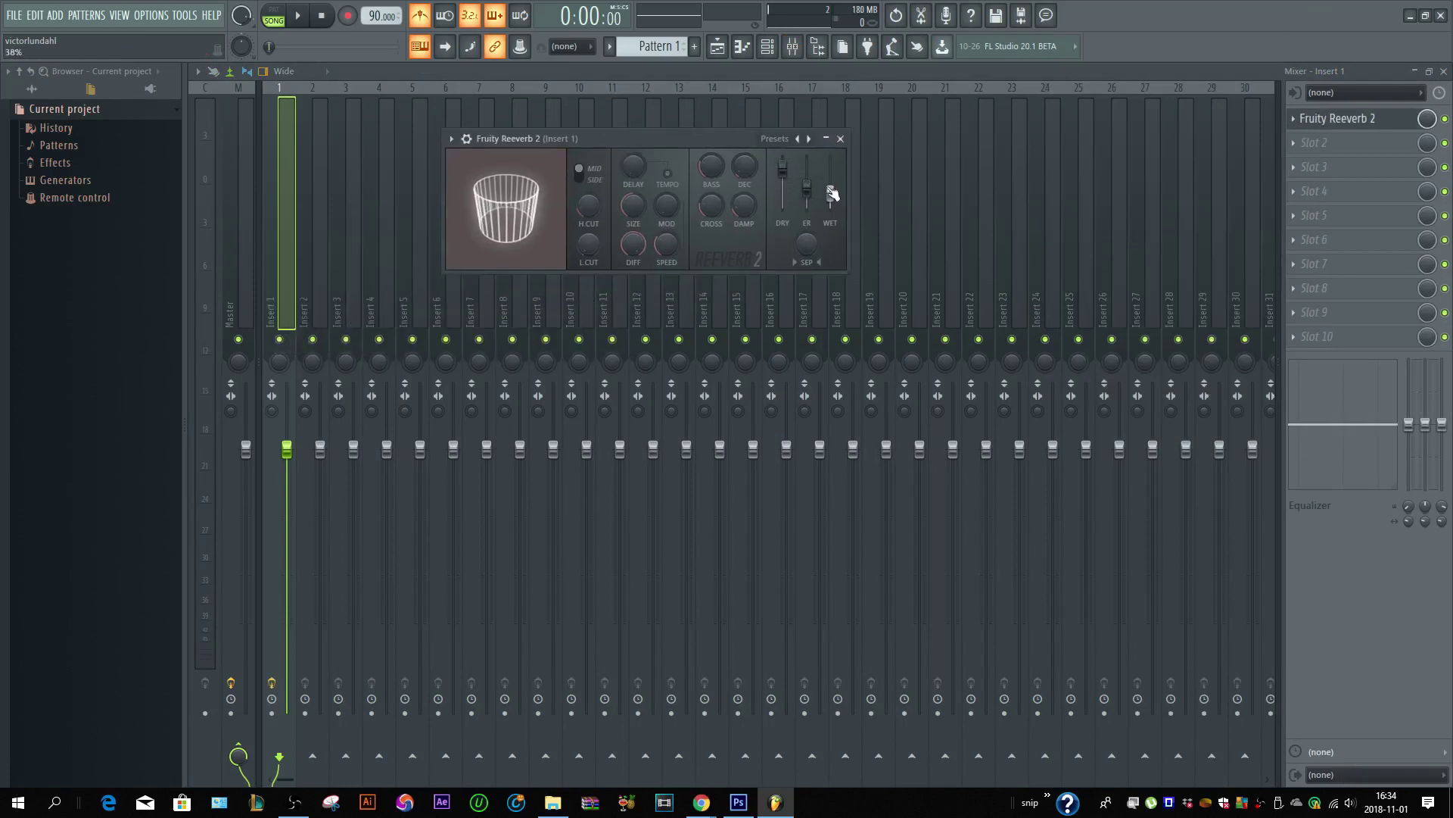
click(840, 139)
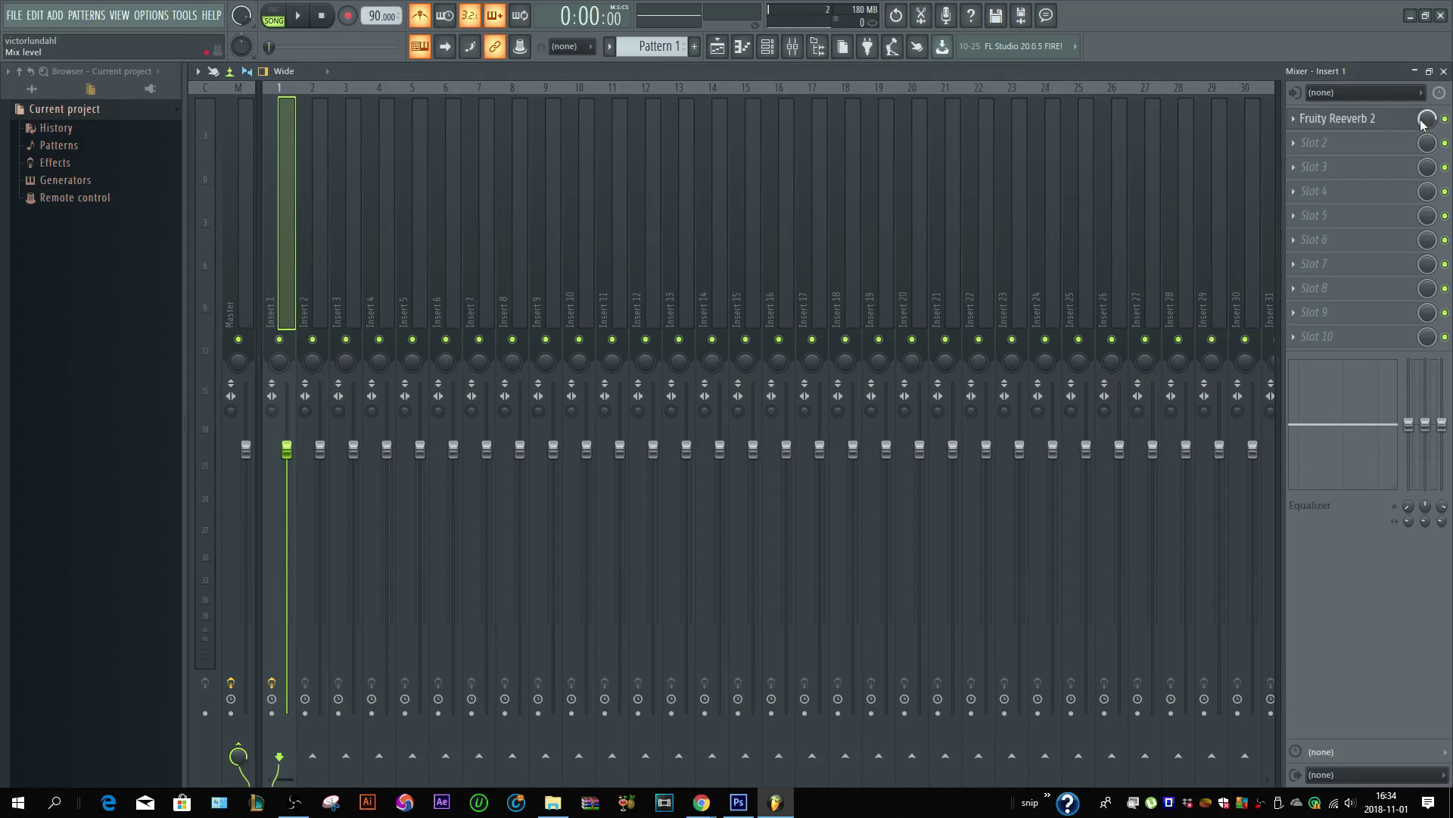
- Load Fruity Parametric EQ 2 into effect slot 2 of Insert 1 and enlarge its window
click(1324, 149)
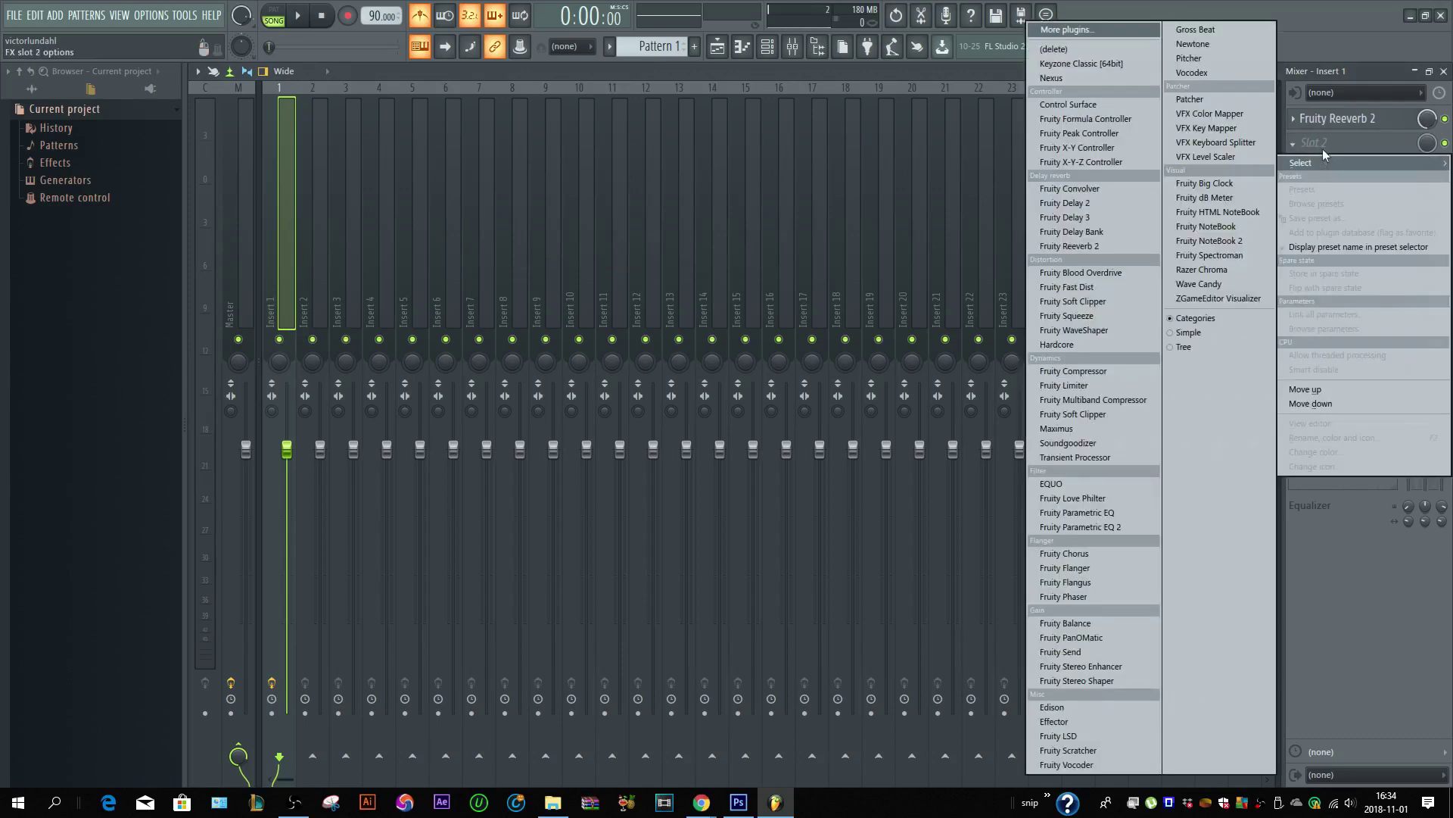
click(1105, 529)
drag(636, 238, 824, 171)
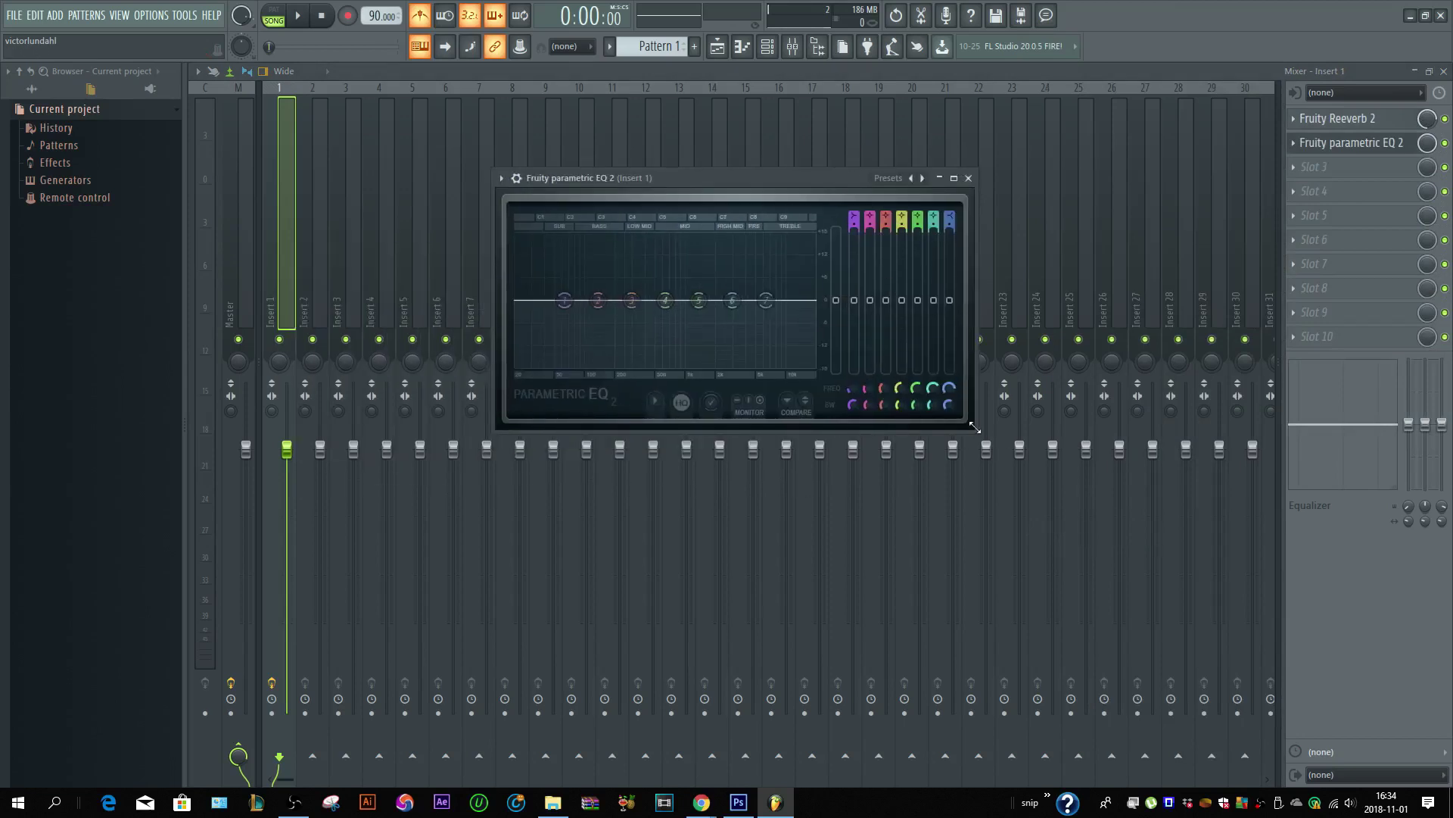
drag(975, 428, 1210, 528)
drag(881, 175, 776, 128)
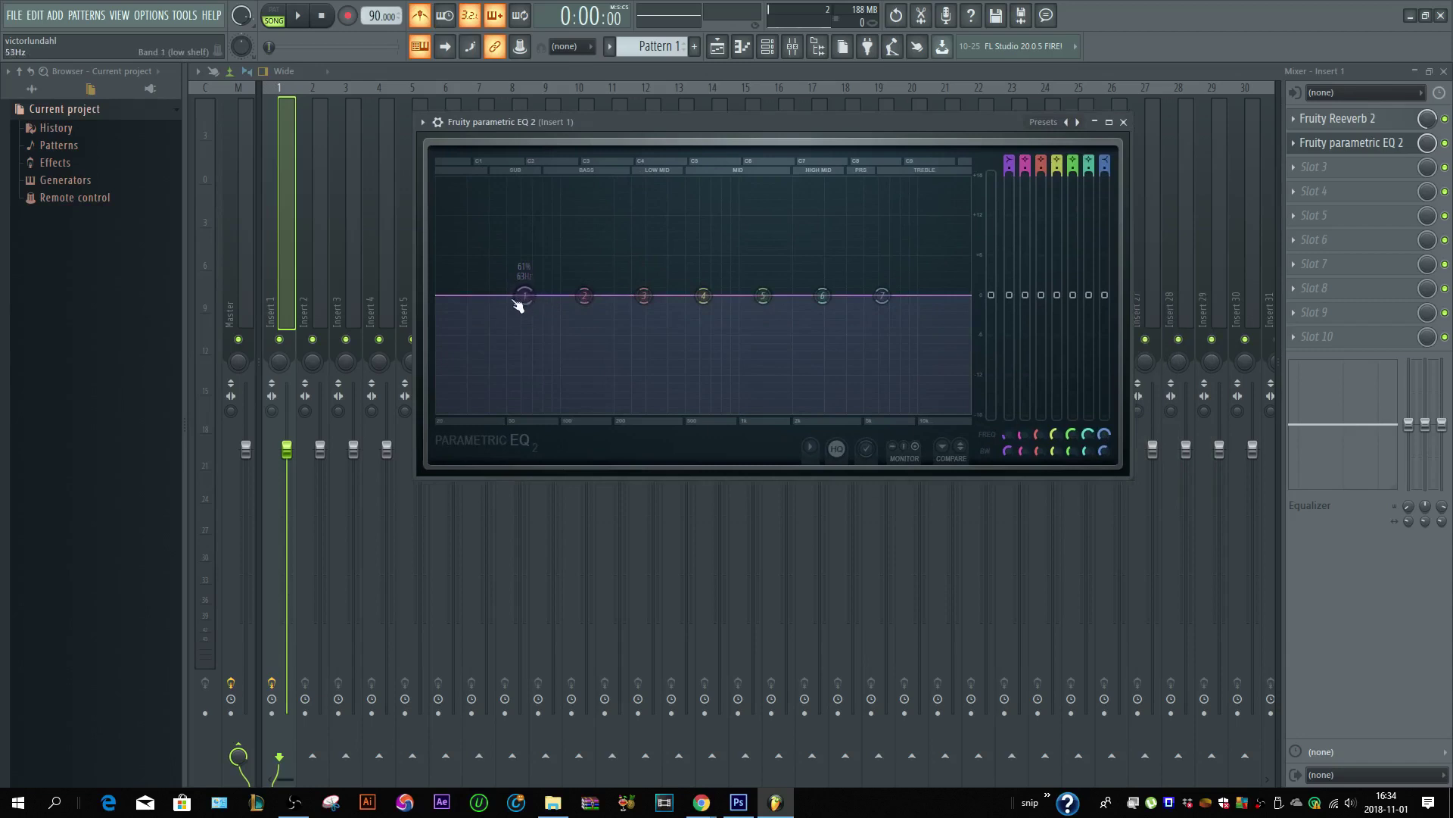
- Play the loop through the EQ and examine its frequency spectrum
key(space)
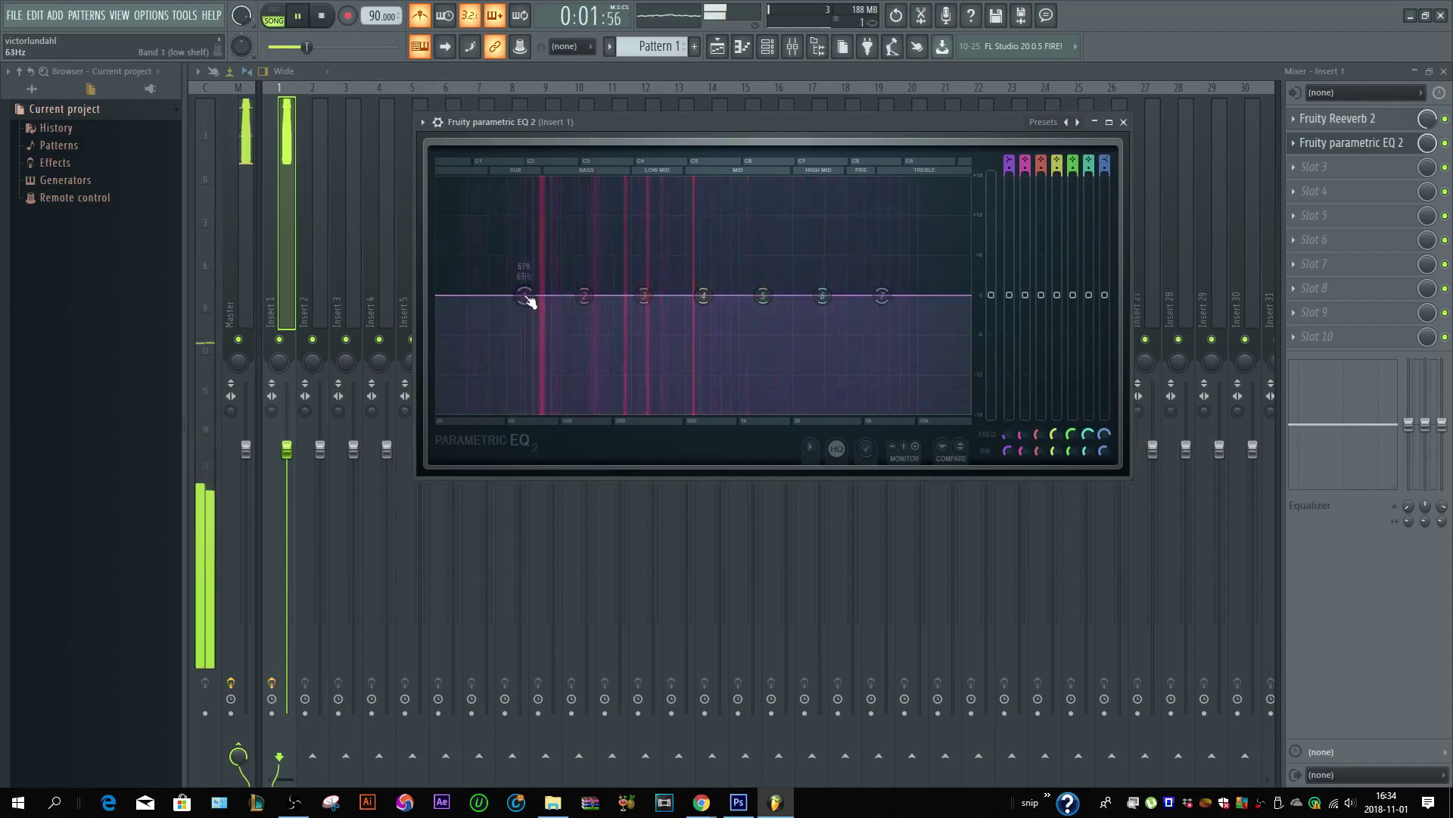
key(space)
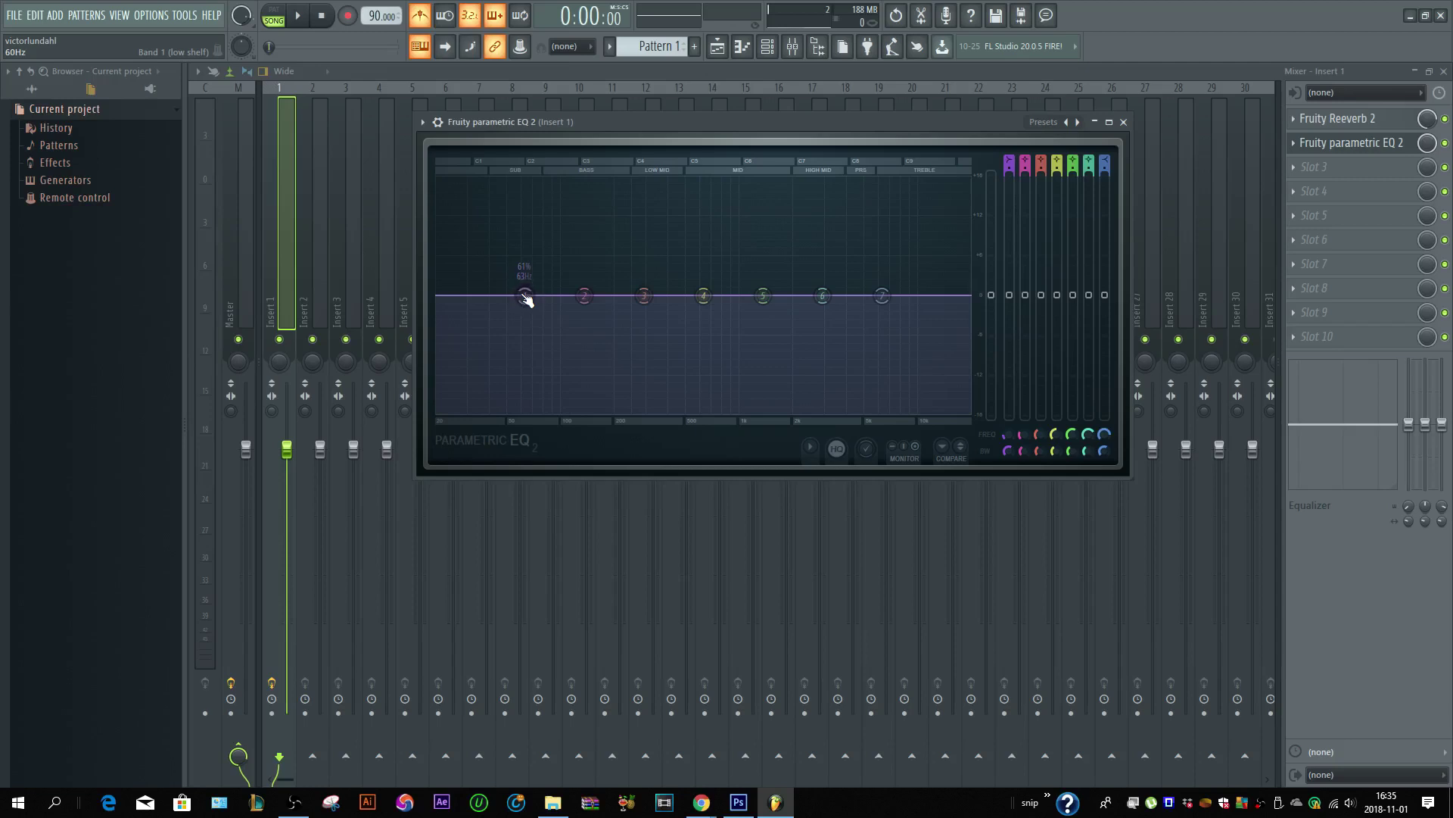
mouse_move(526, 299)
mouse_down()
mouse_move(523, 273)
mouse_move(521, 288)
mouse_up()
right_click(521, 289)
click(537, 308)
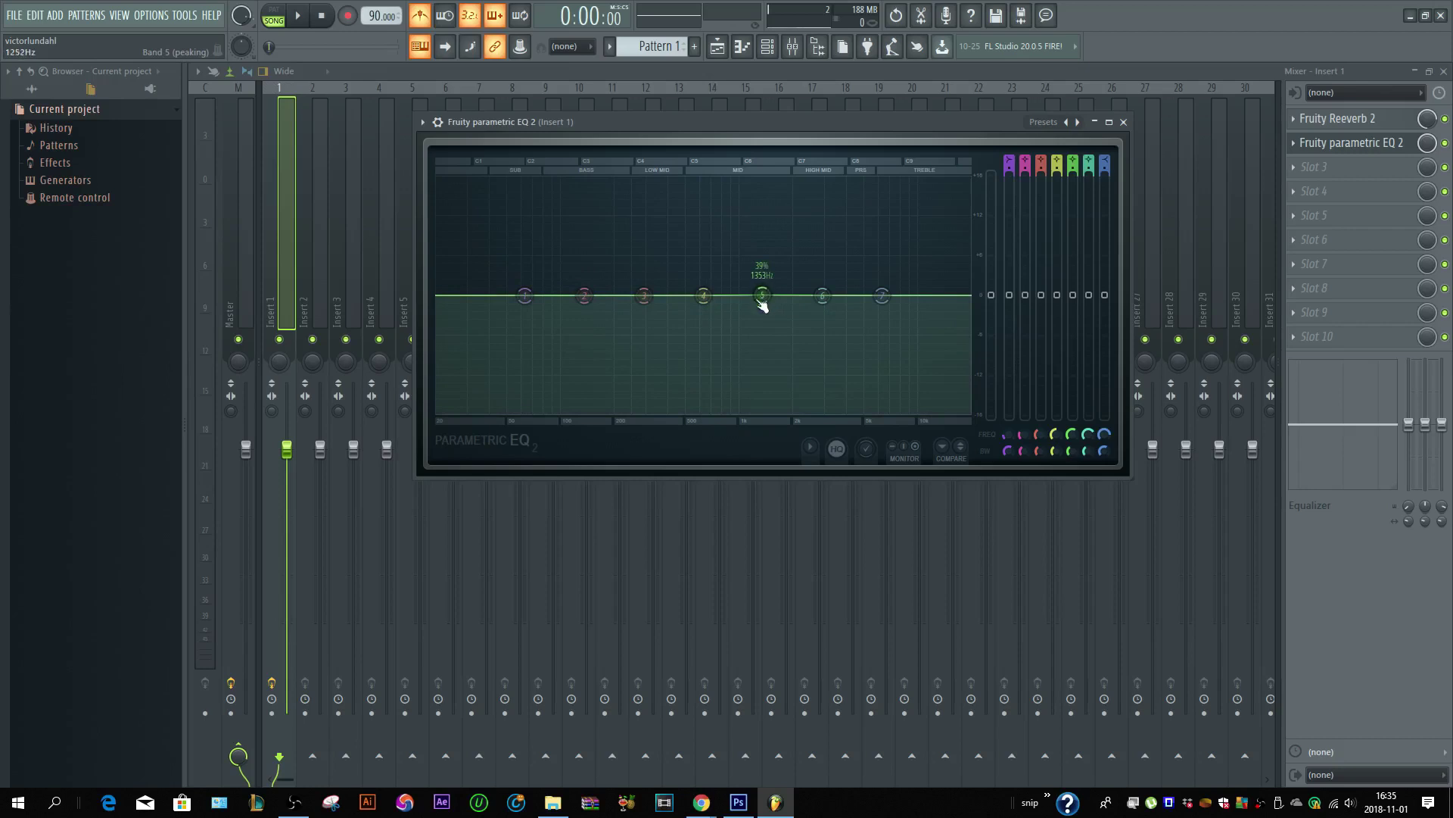
- Boost EQ band 5 slightly and shift it a little higher in frequency while auditioning the loop
key(space)
mouse_move(765, 302)
mouse_down()
mouse_move(691, 220)
mouse_move(780, 243)
mouse_move(779, 284)
mouse_move(772, 220)
mouse_move(729, 271)
mouse_move(766, 285)
mouse_move(776, 250)
mouse_move(776, 281)
mouse_up()
key(space)
- Cut EQ band 3 slightly at about 279 Hz in the low mids while auditioning the loop
key(space)
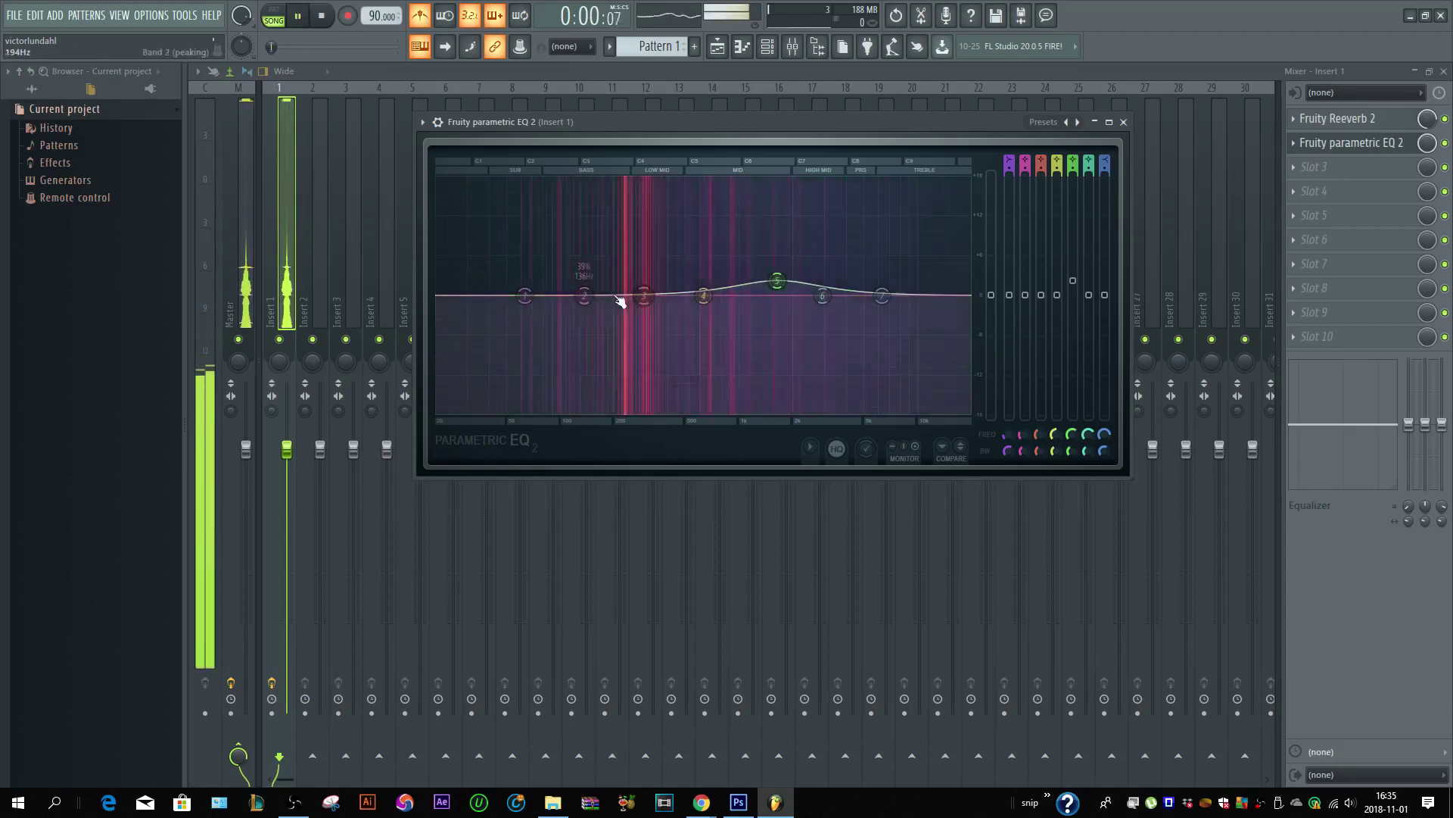
key(space)
mouse_move(644, 296)
mouse_down()
mouse_move(606, 243)
mouse_move(629, 227)
mouse_move(590, 204)
mouse_move(652, 259)
mouse_move(626, 195)
mouse_move(638, 275)
mouse_move(632, 179)
mouse_move(617, 341)
mouse_move(640, 317)
mouse_up()
key(space)
key(space)
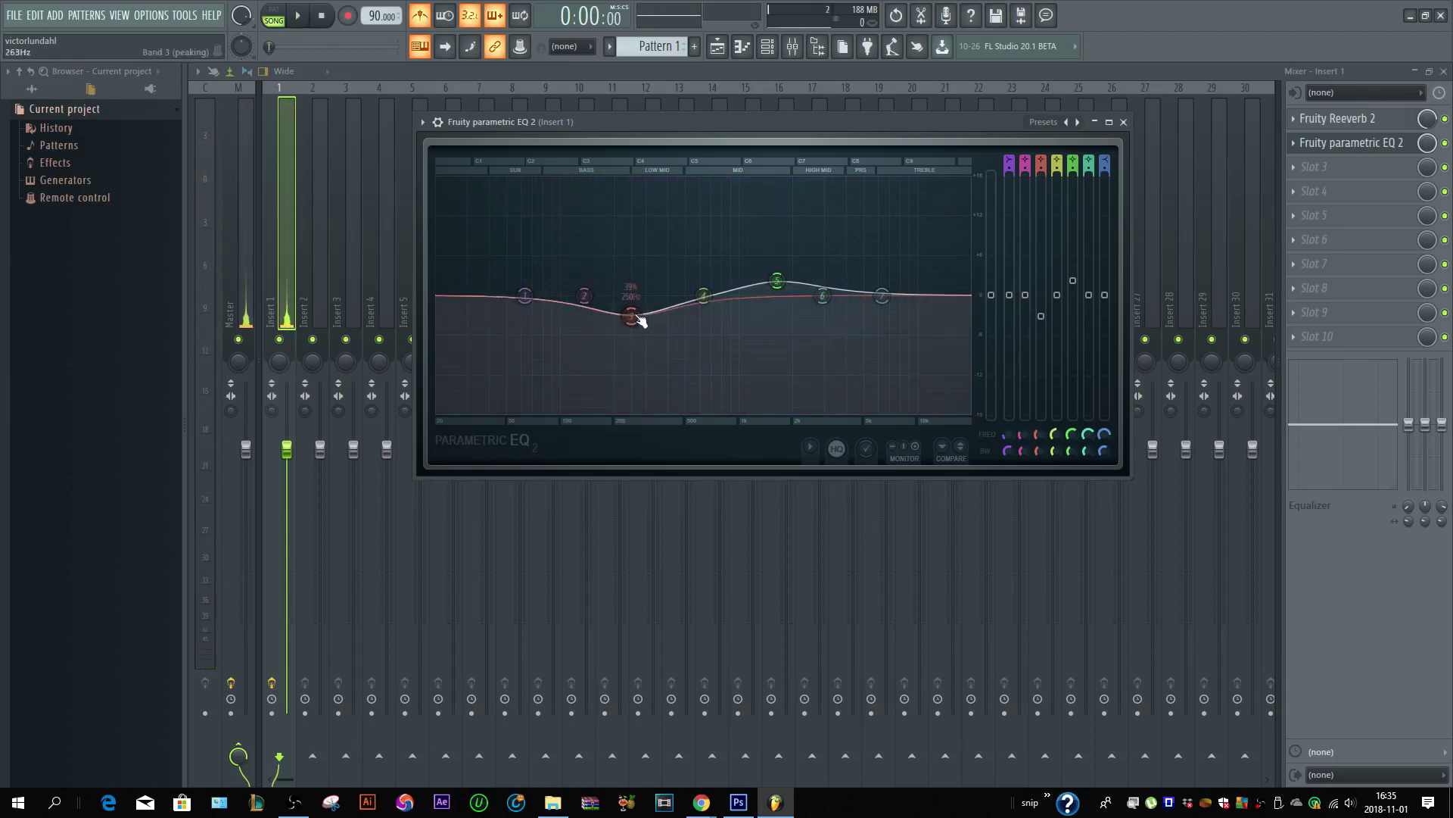
key(space)
drag(635, 321, 641, 316)
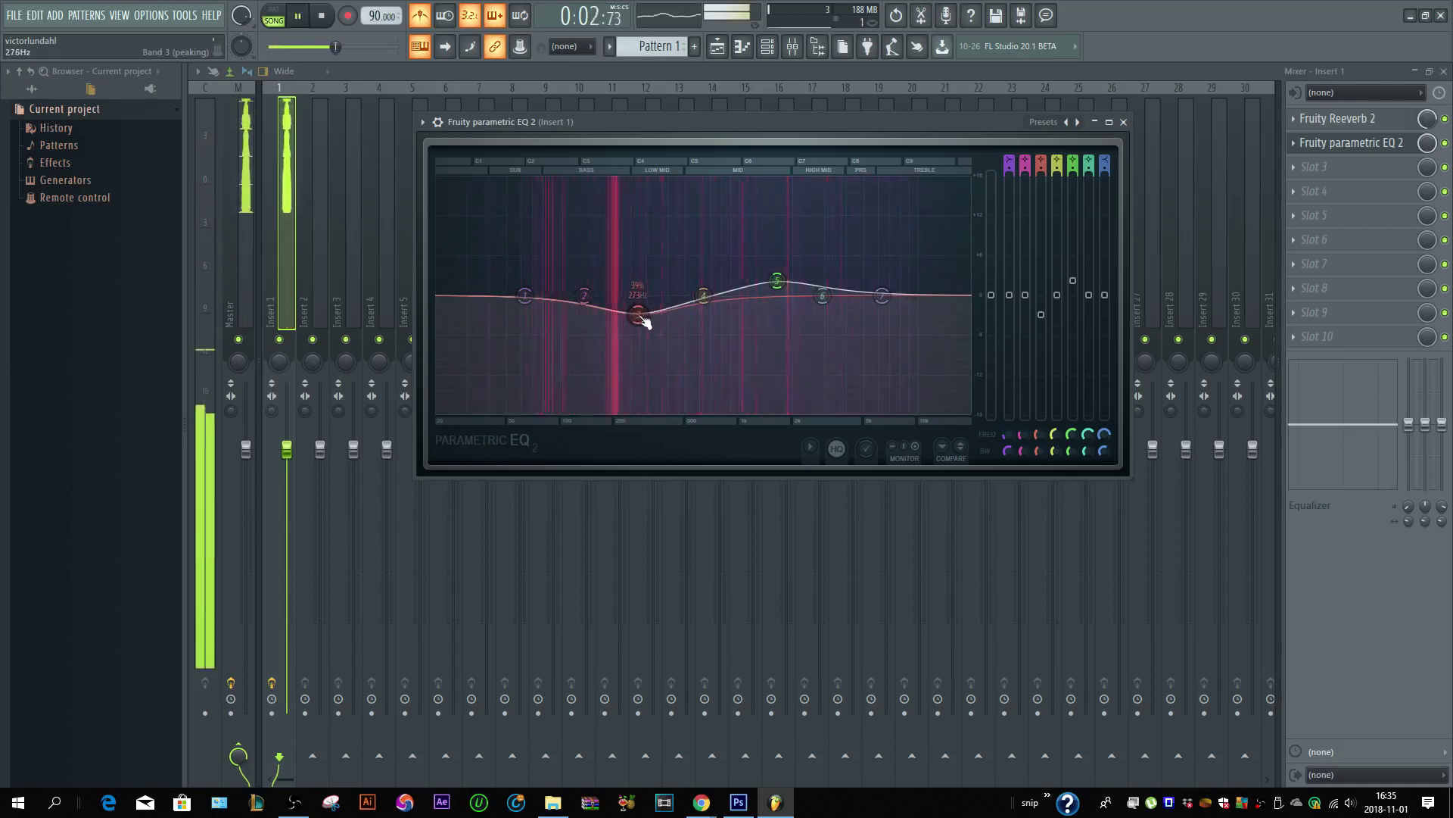
key(space)
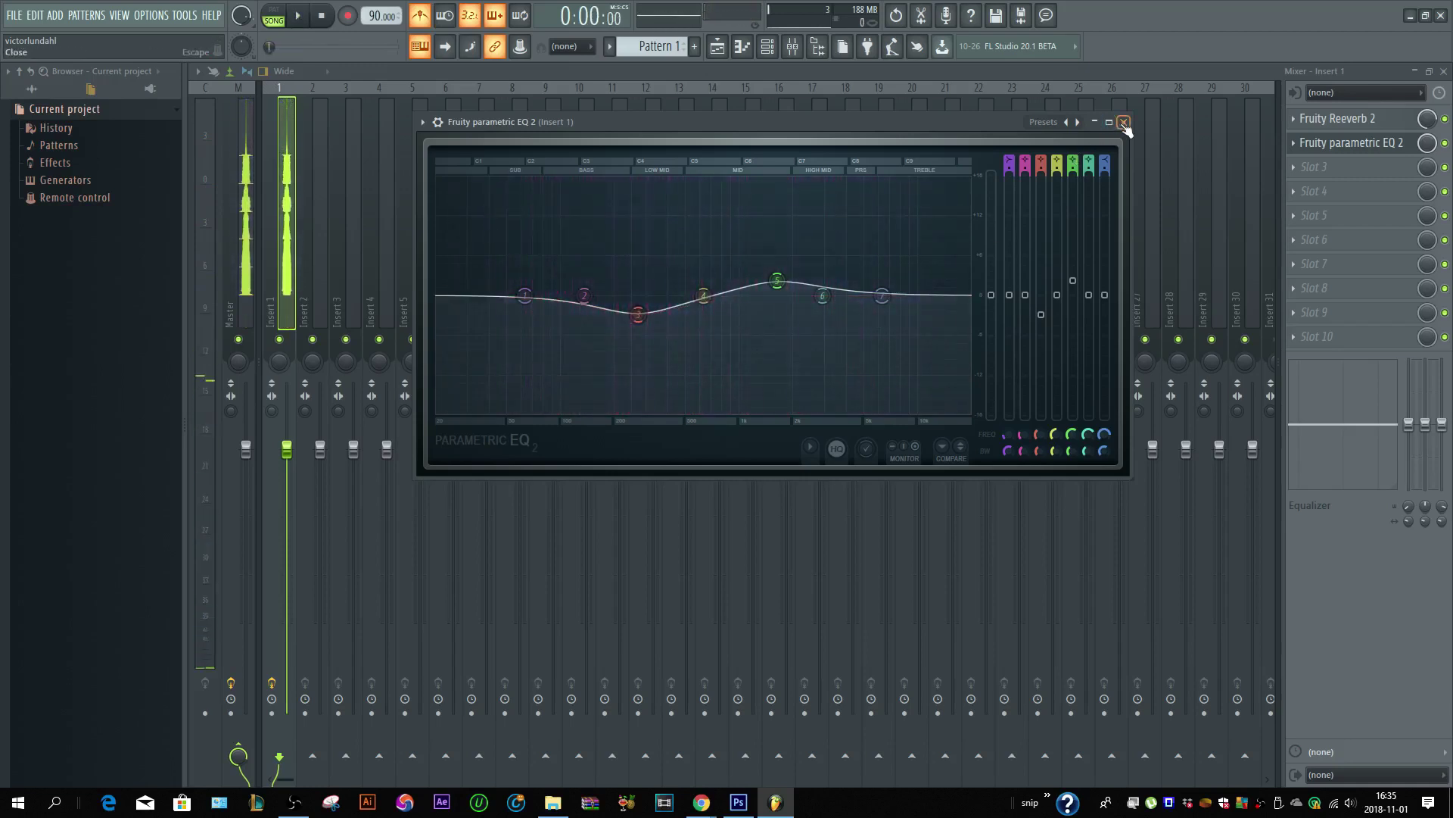
- Close the Insert 1 EQ and the mixer to bring the sliced loop back up in the playlist
click(1123, 122)
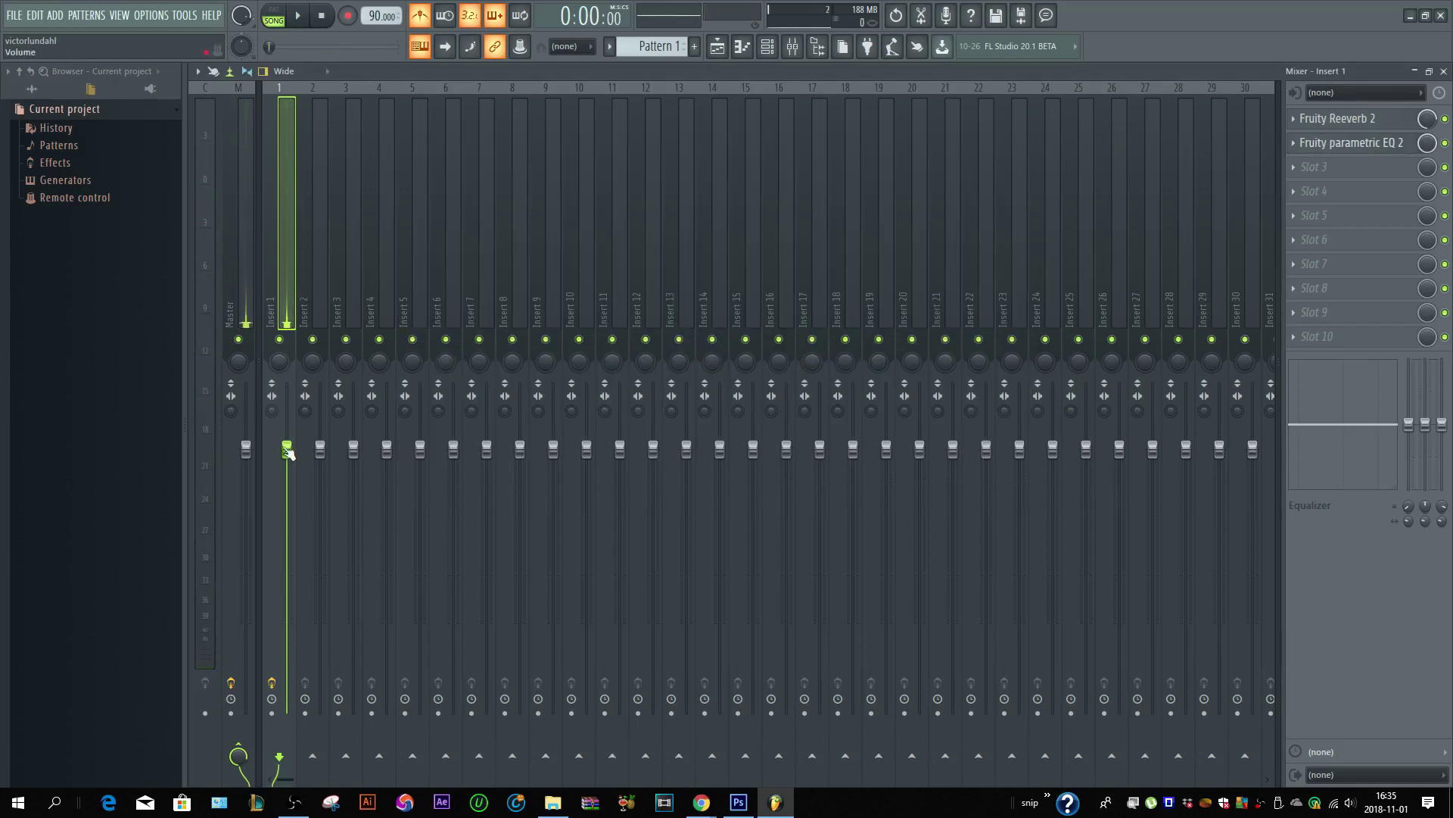
click(1444, 71)
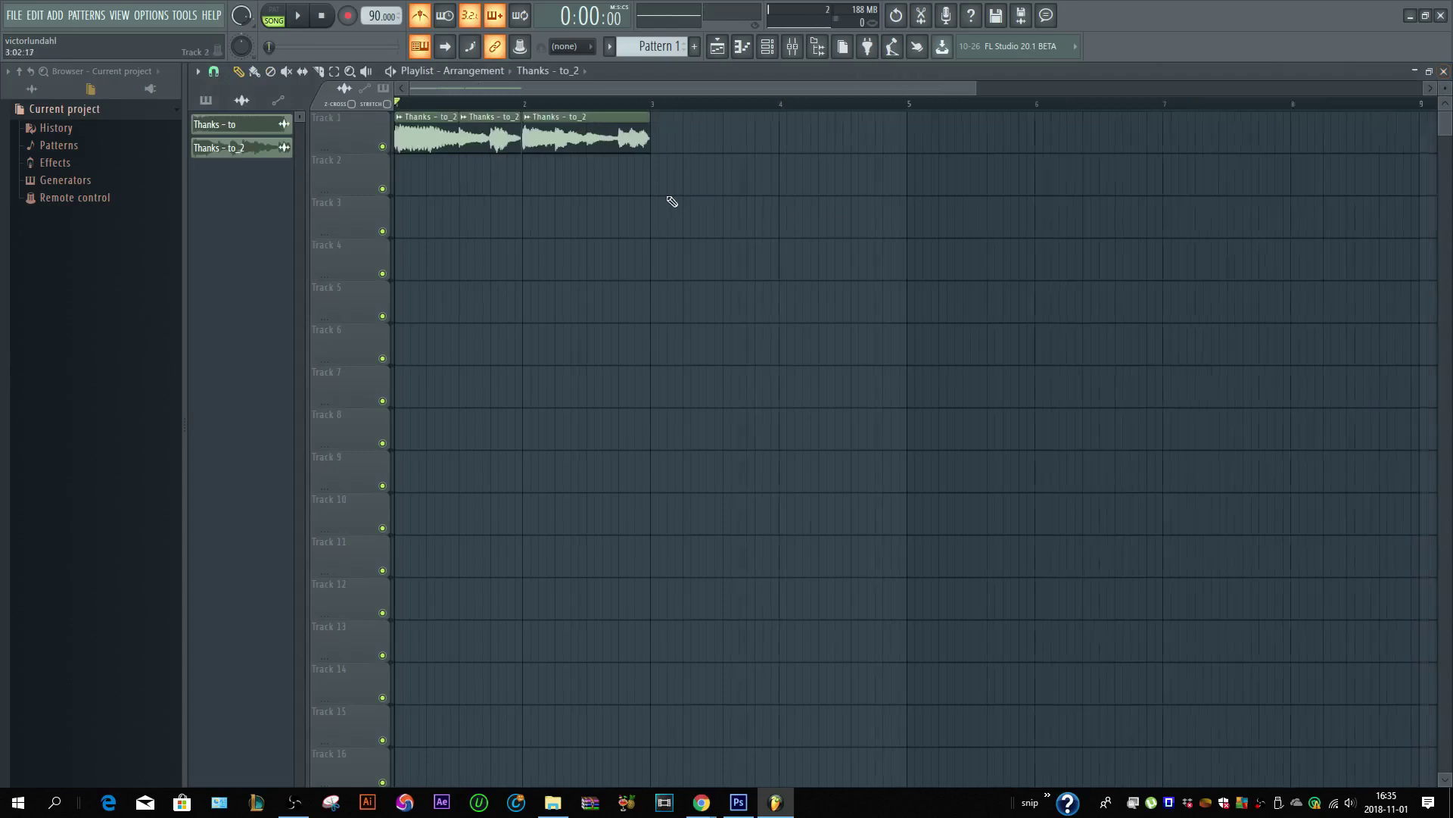
drag(460, 88, 444, 90)
scroll(460, 159, down, 2)
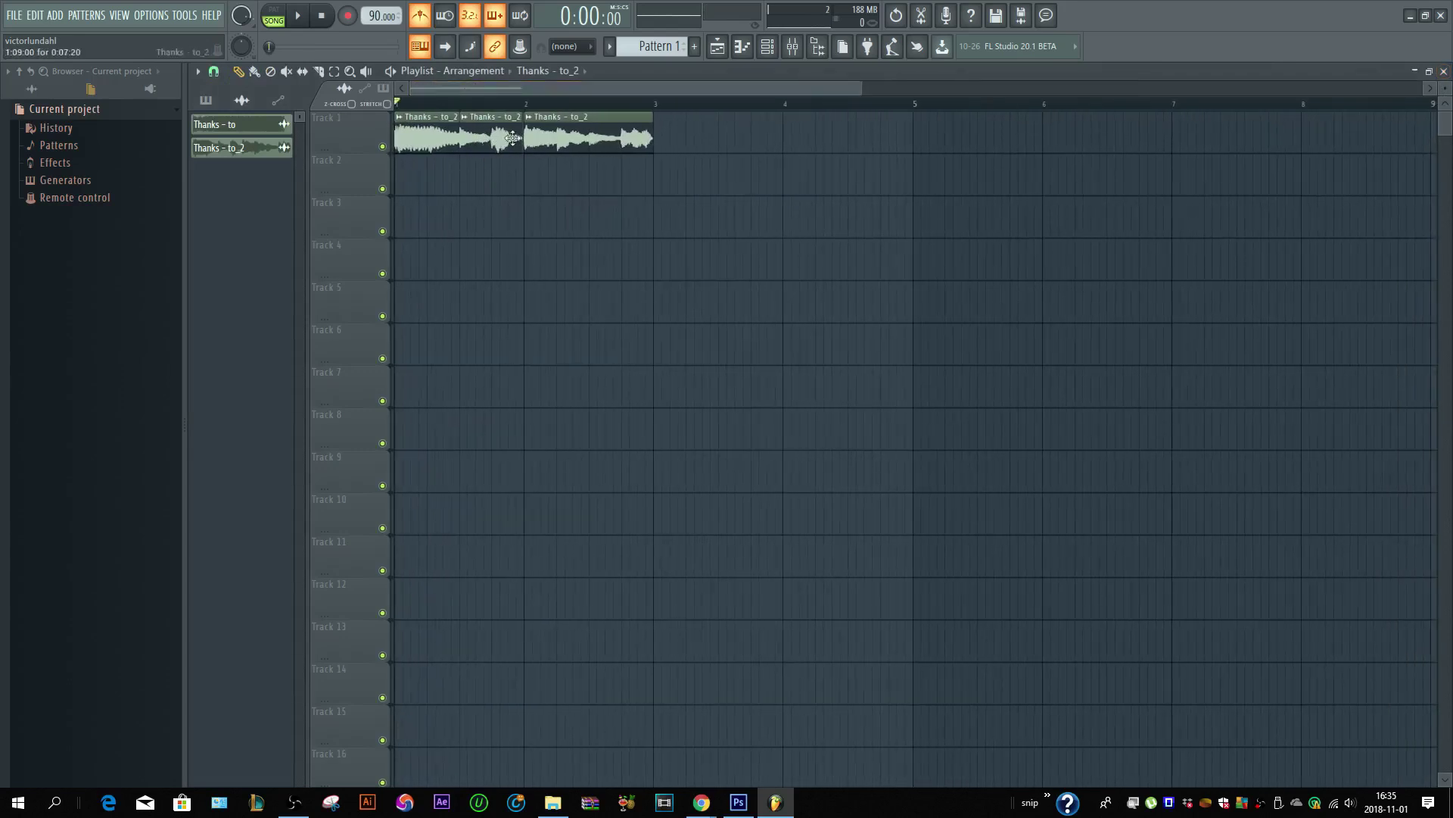
- Load a second Edison into effect slot 2 of the Master mixer track
key(F9)
click(235, 233)
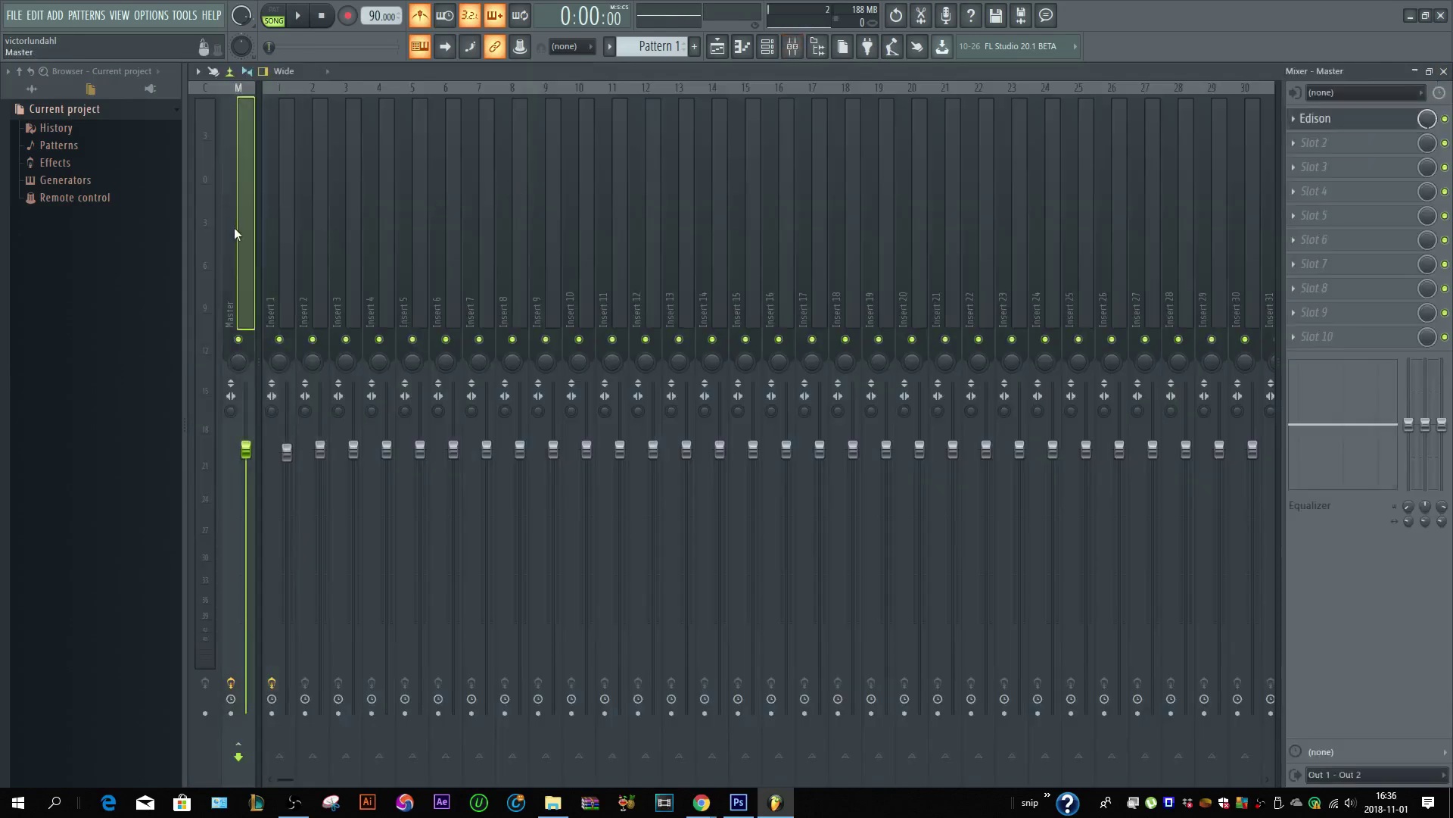
click(1315, 149)
click(1097, 706)
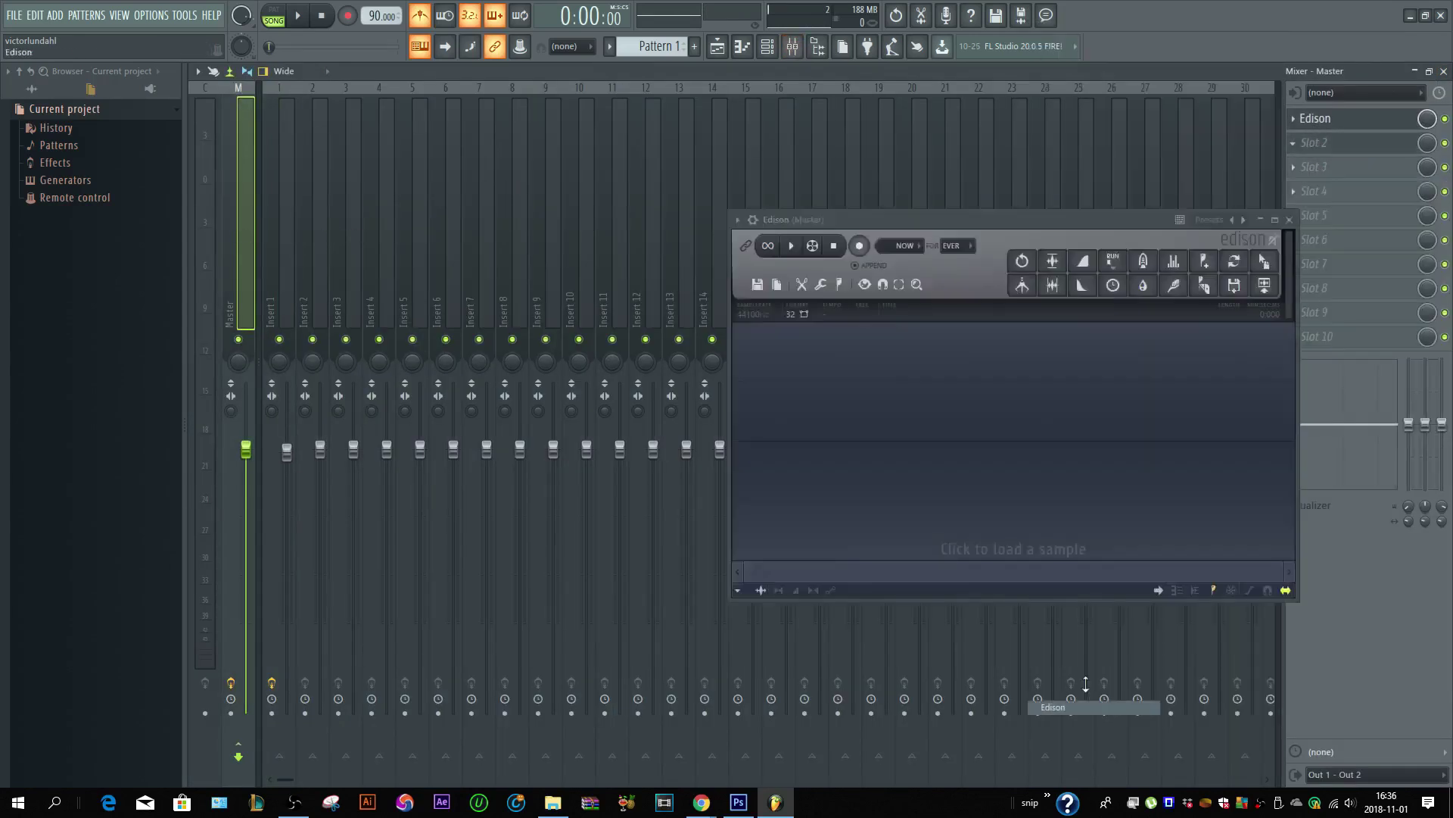
- Configure the new Edison to record on play with playback slaved to the host, and arm it for recording
key(F9)
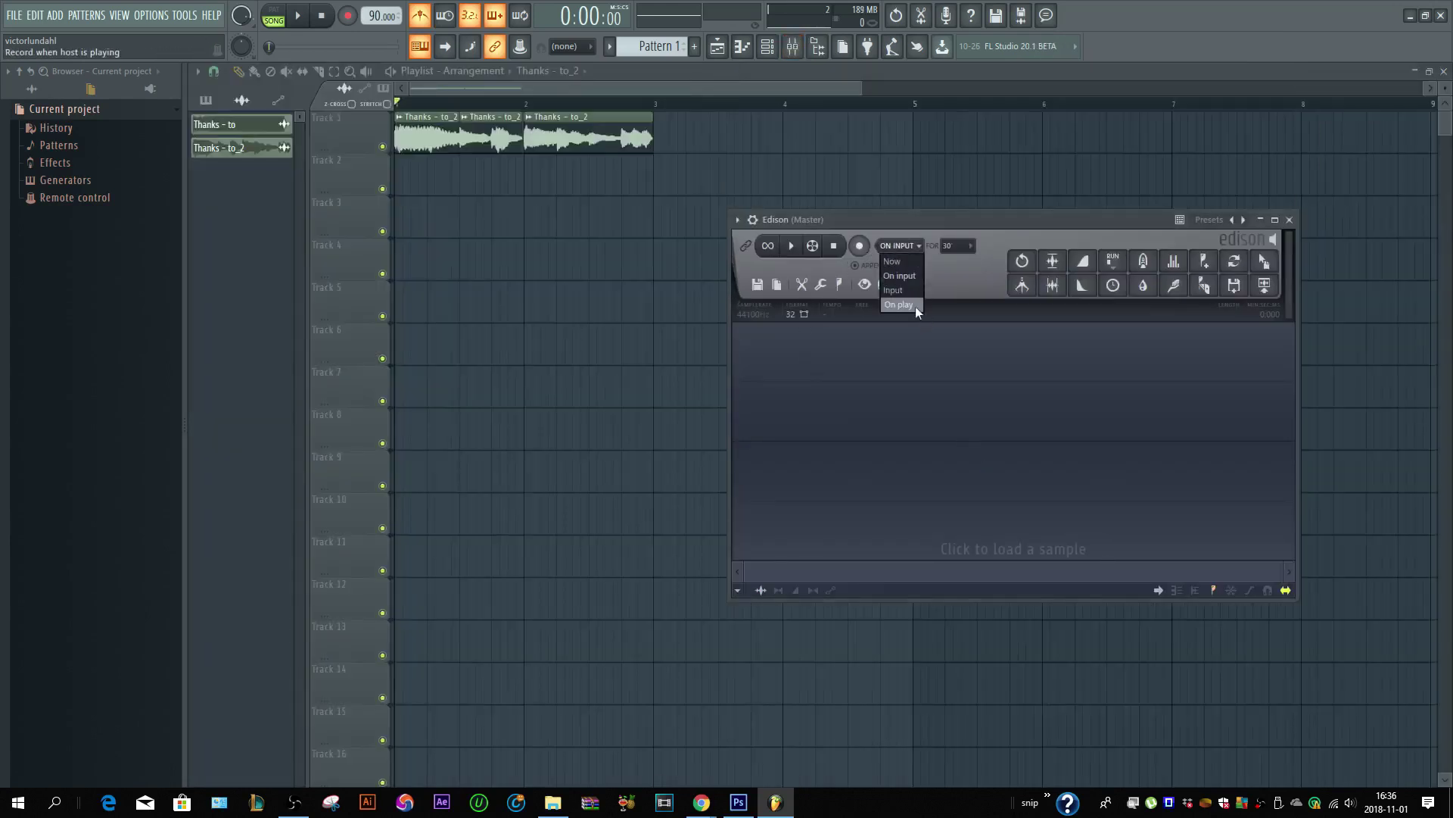
click(915, 306)
click(747, 246)
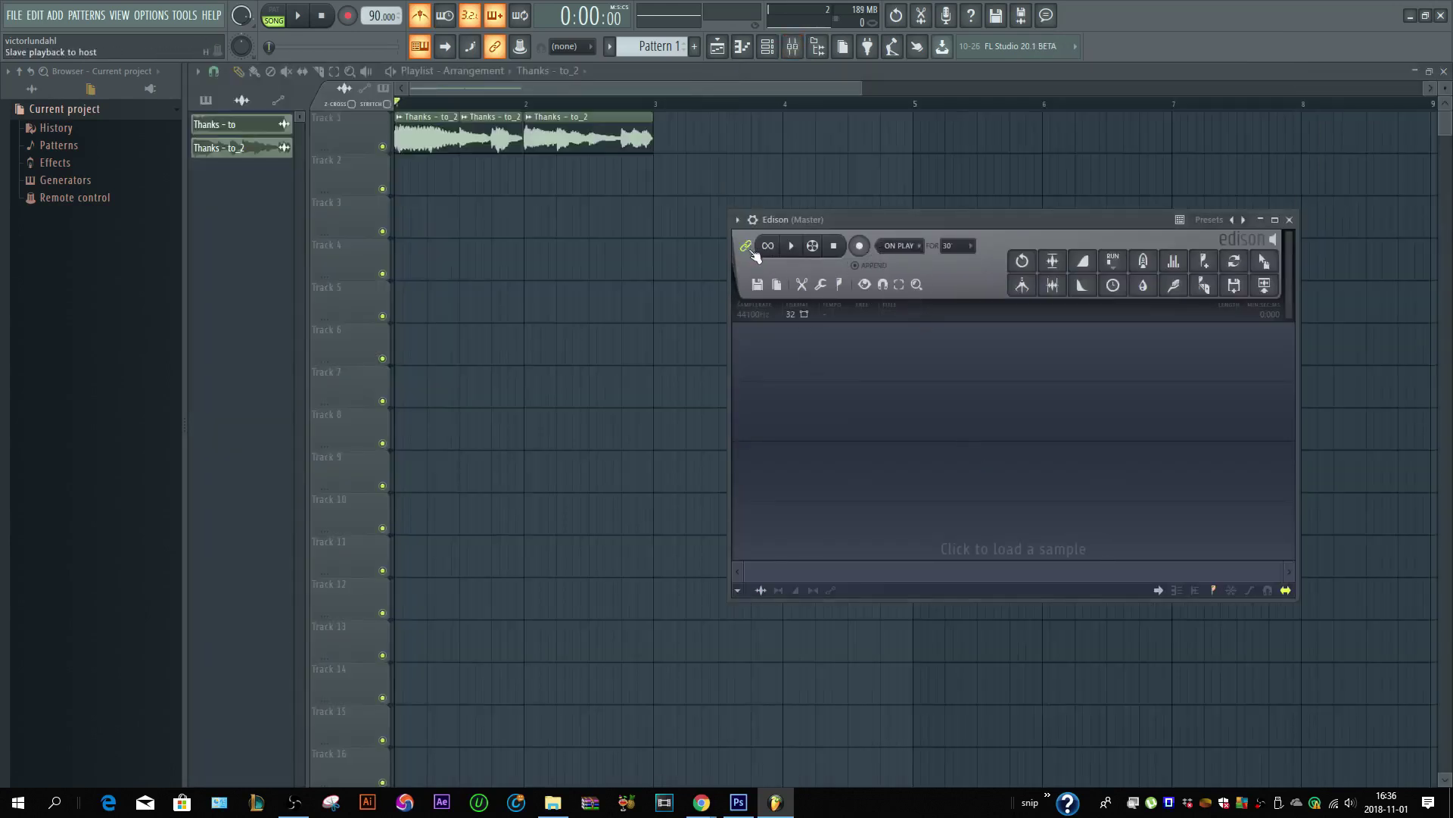
click(859, 245)
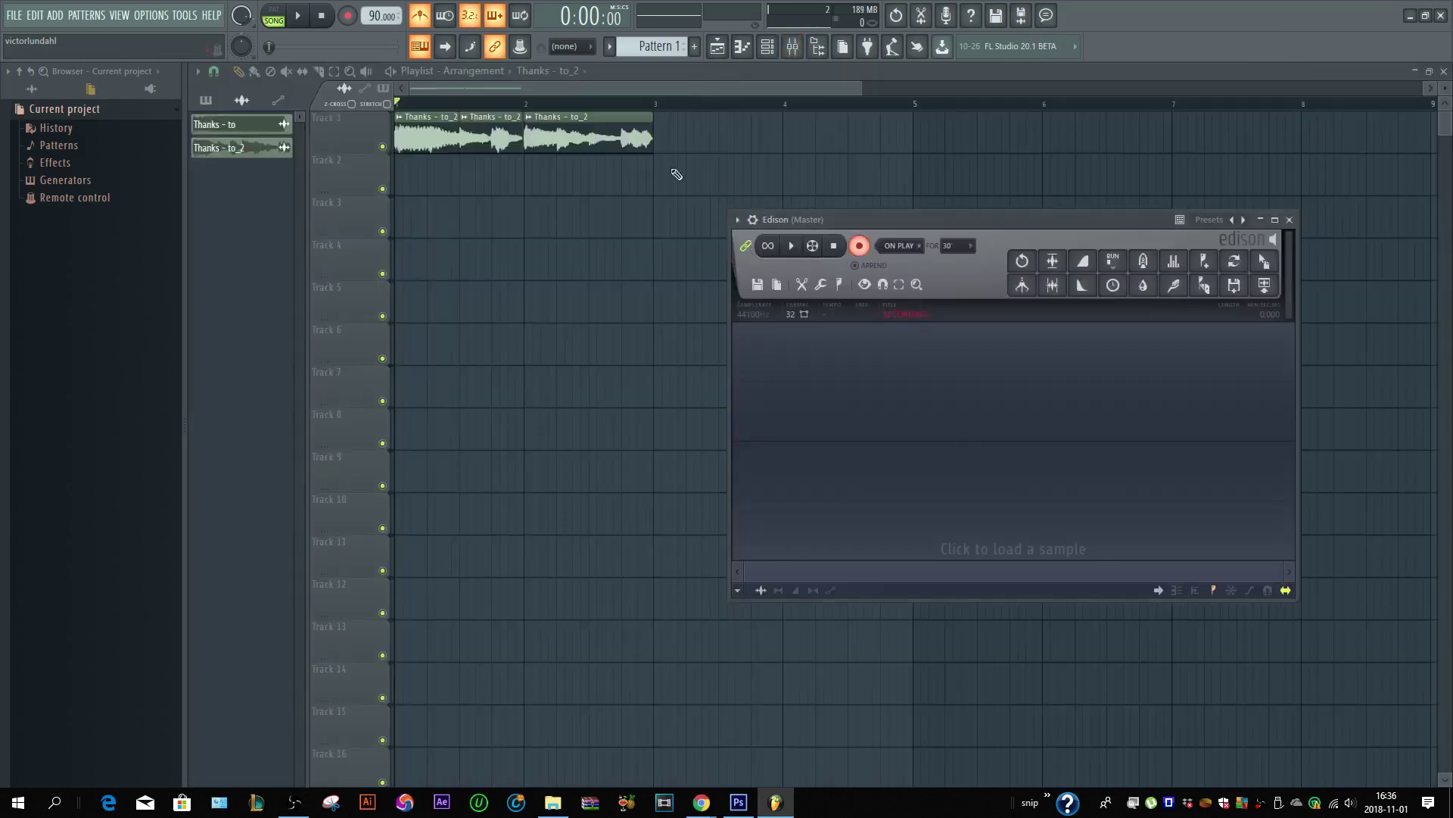
- Play the processed loop once through to record it into Edison, and disarm recording
click(300, 21)
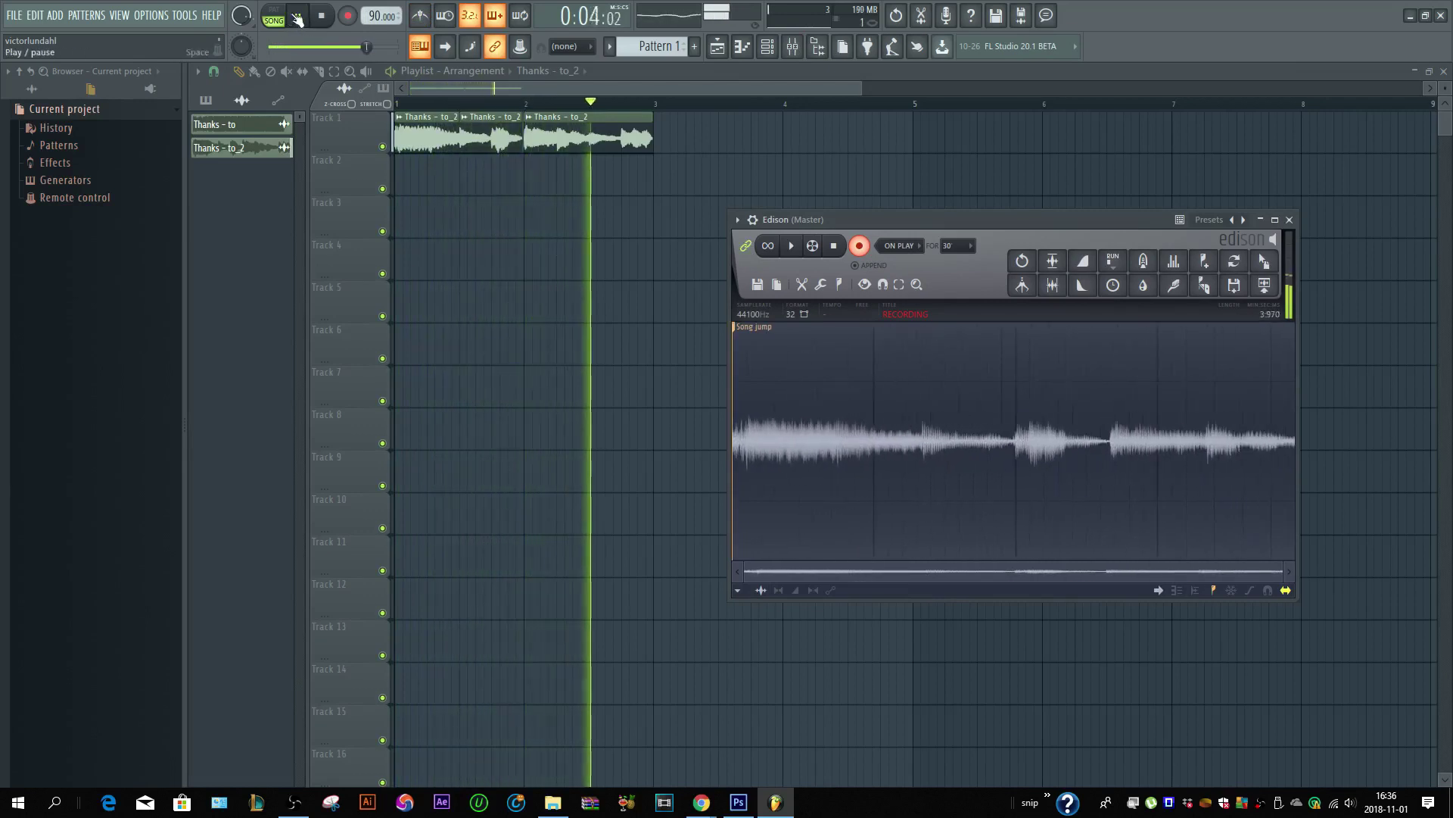
click(300, 22)
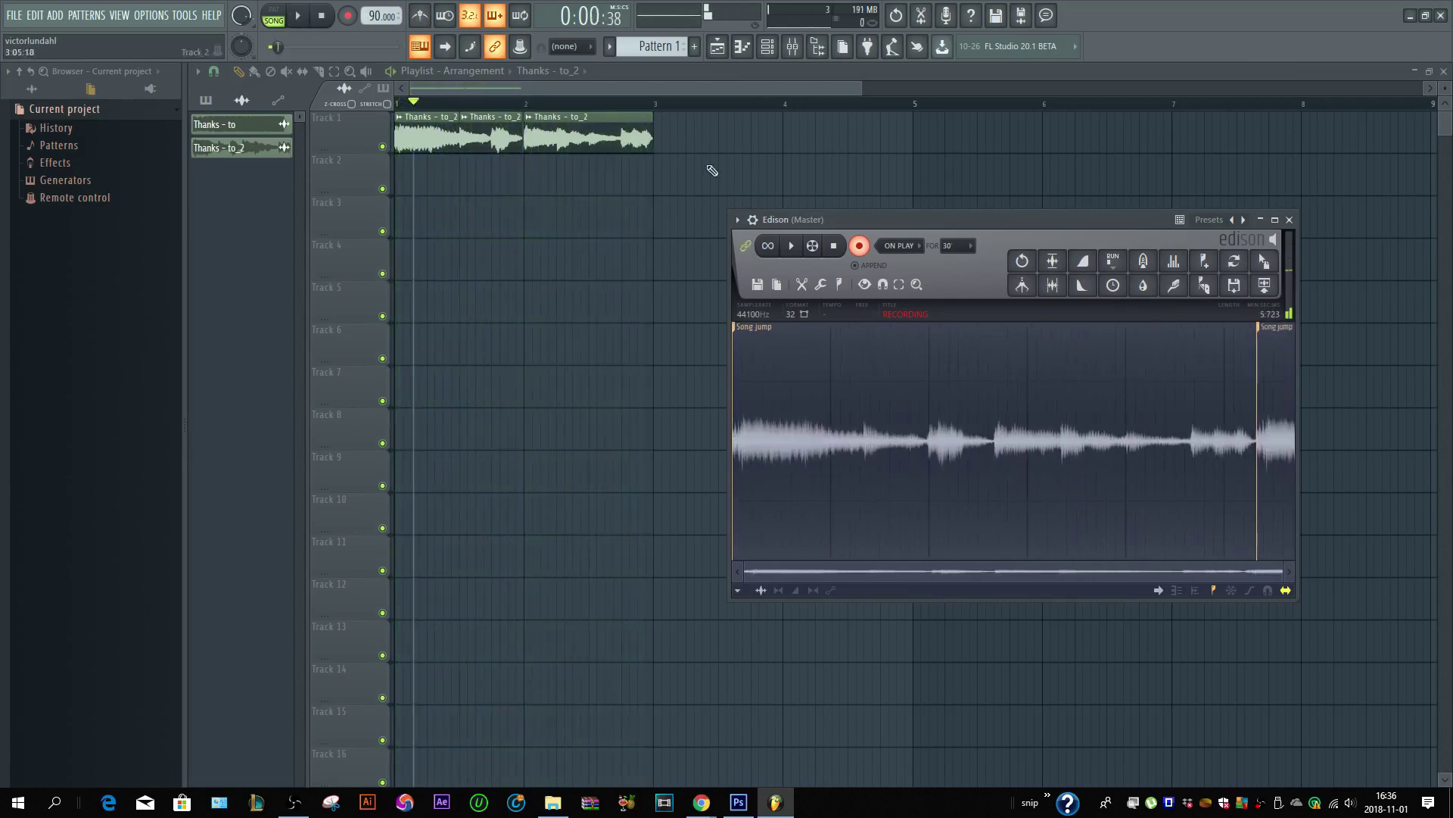
click(861, 246)
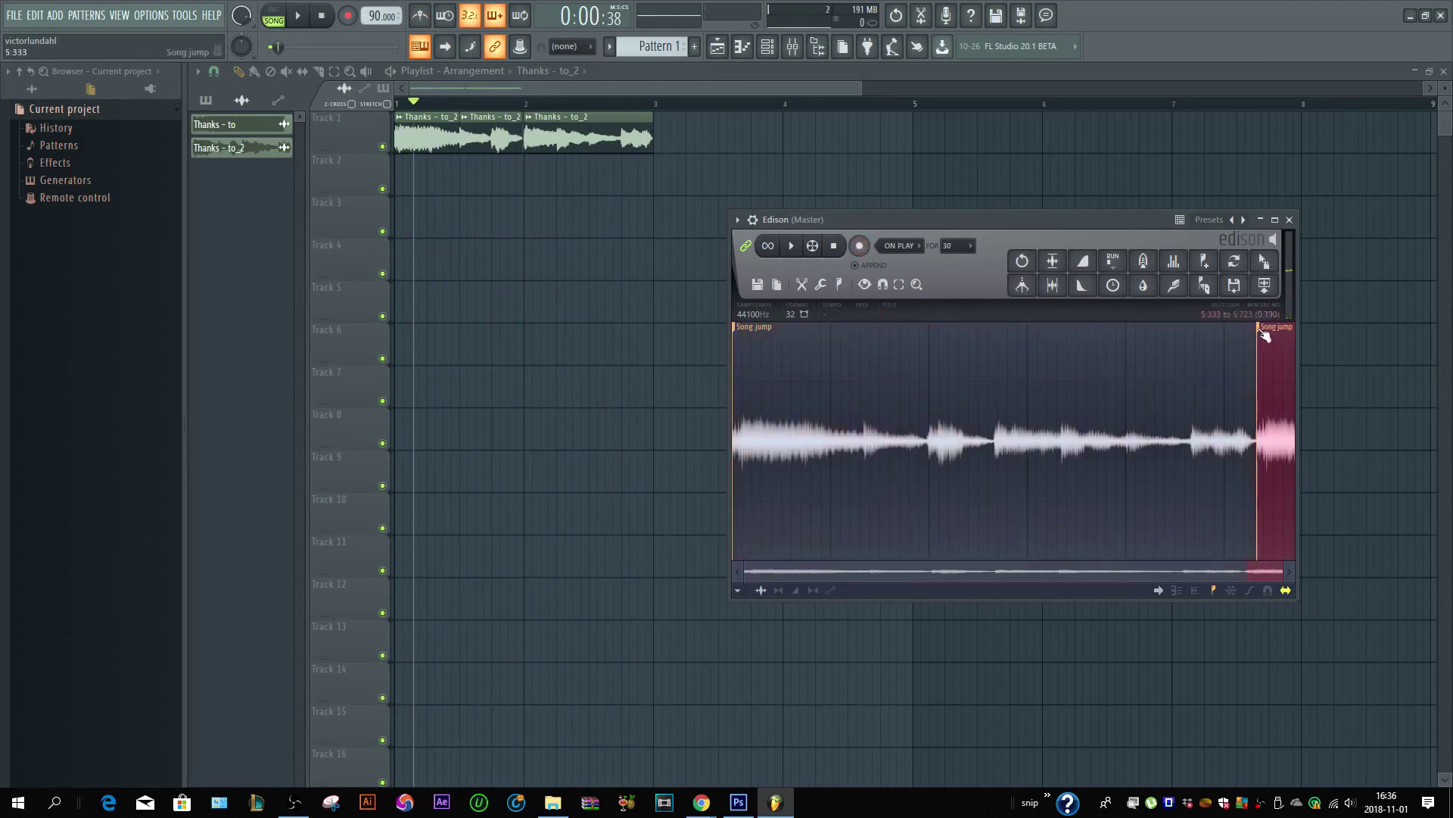
- Trim the recording after the second Song jump marker and place it at bar 1 of playlist Track 2, with Track 1 muted
click(1264, 333)
drag(1265, 261, 392, 173)
click(382, 147)
scroll(395, 137, up, 2)
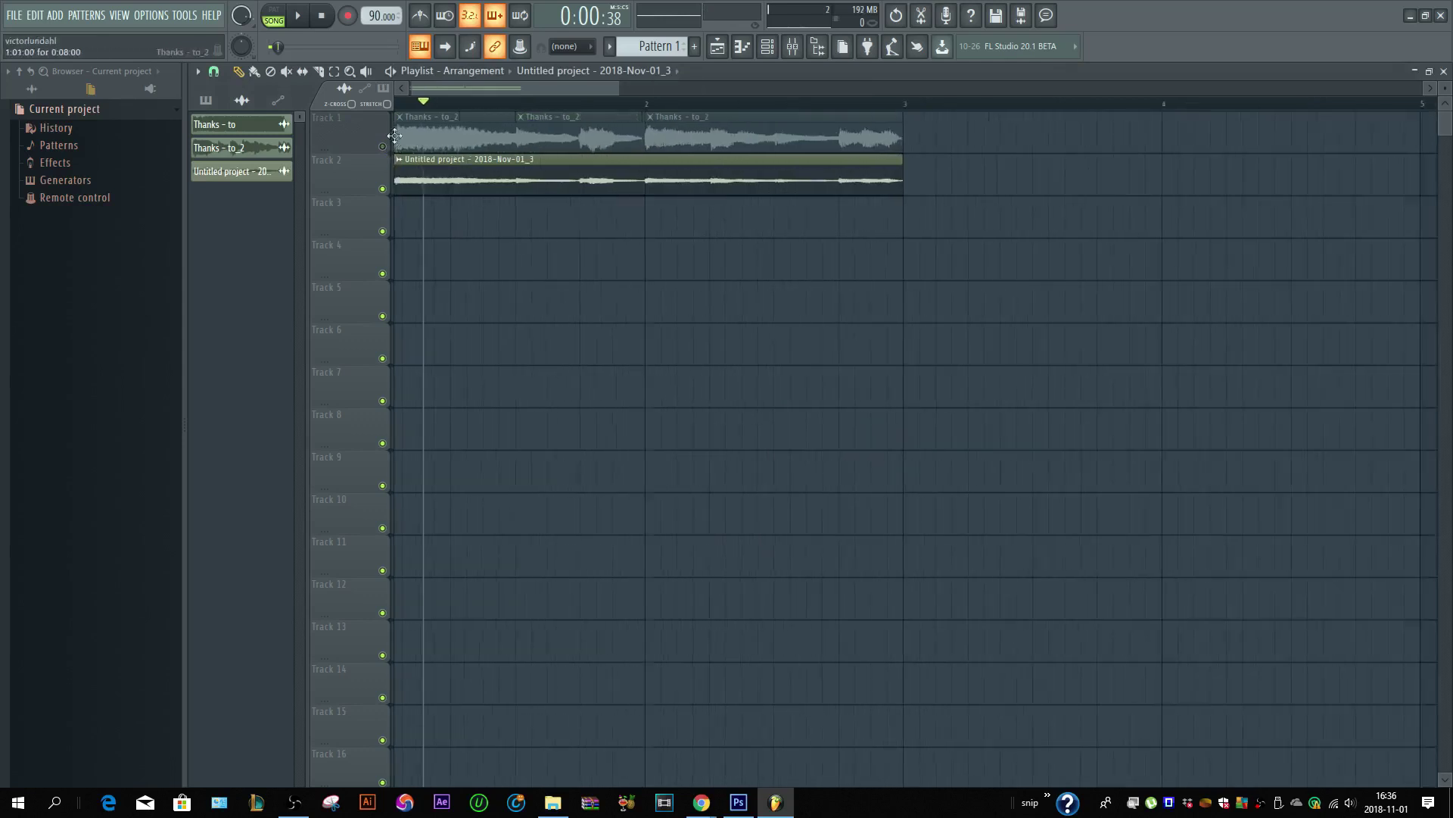
scroll(530, 196, down, 3)
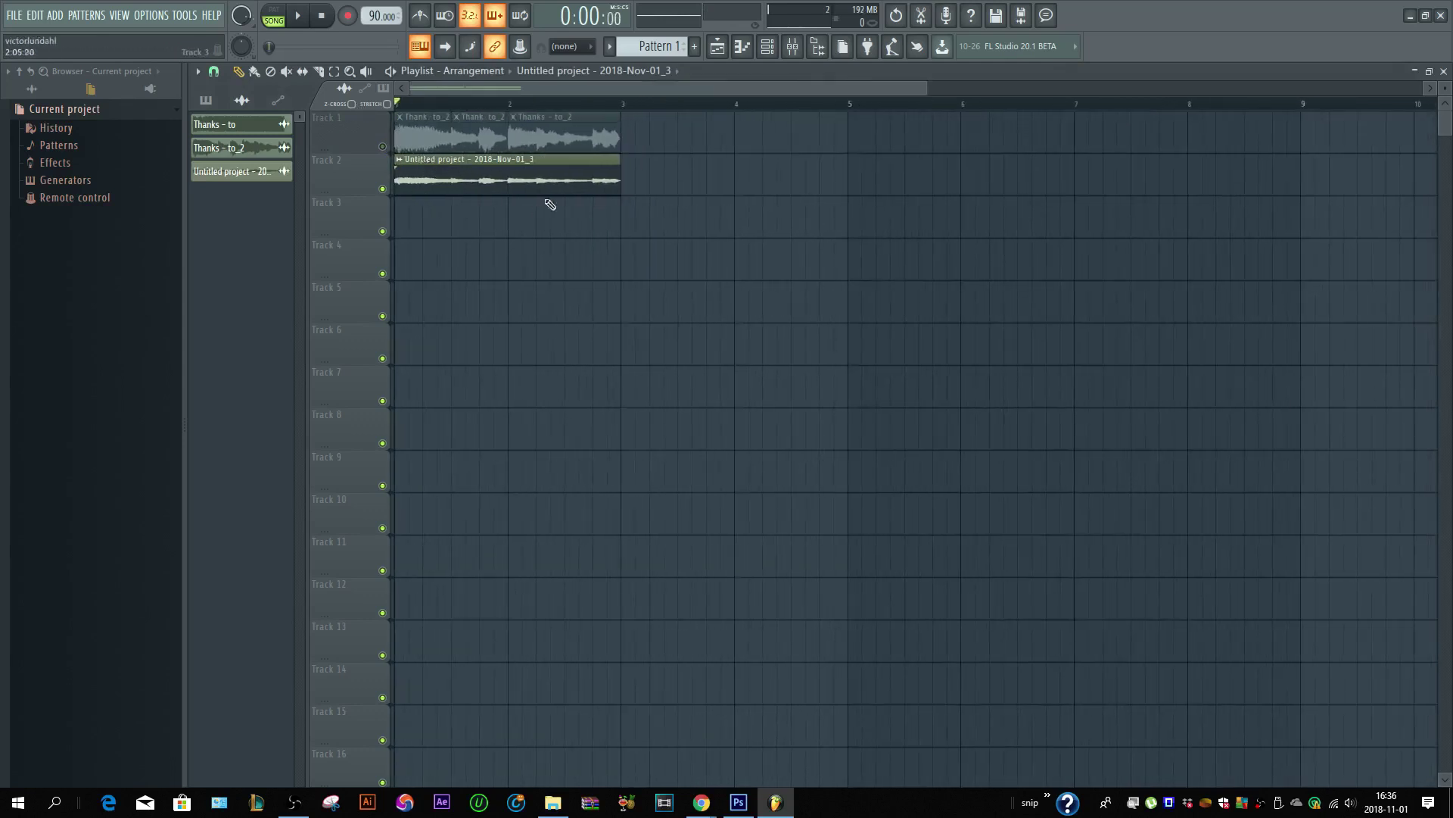
scroll(552, 221, down, 2)
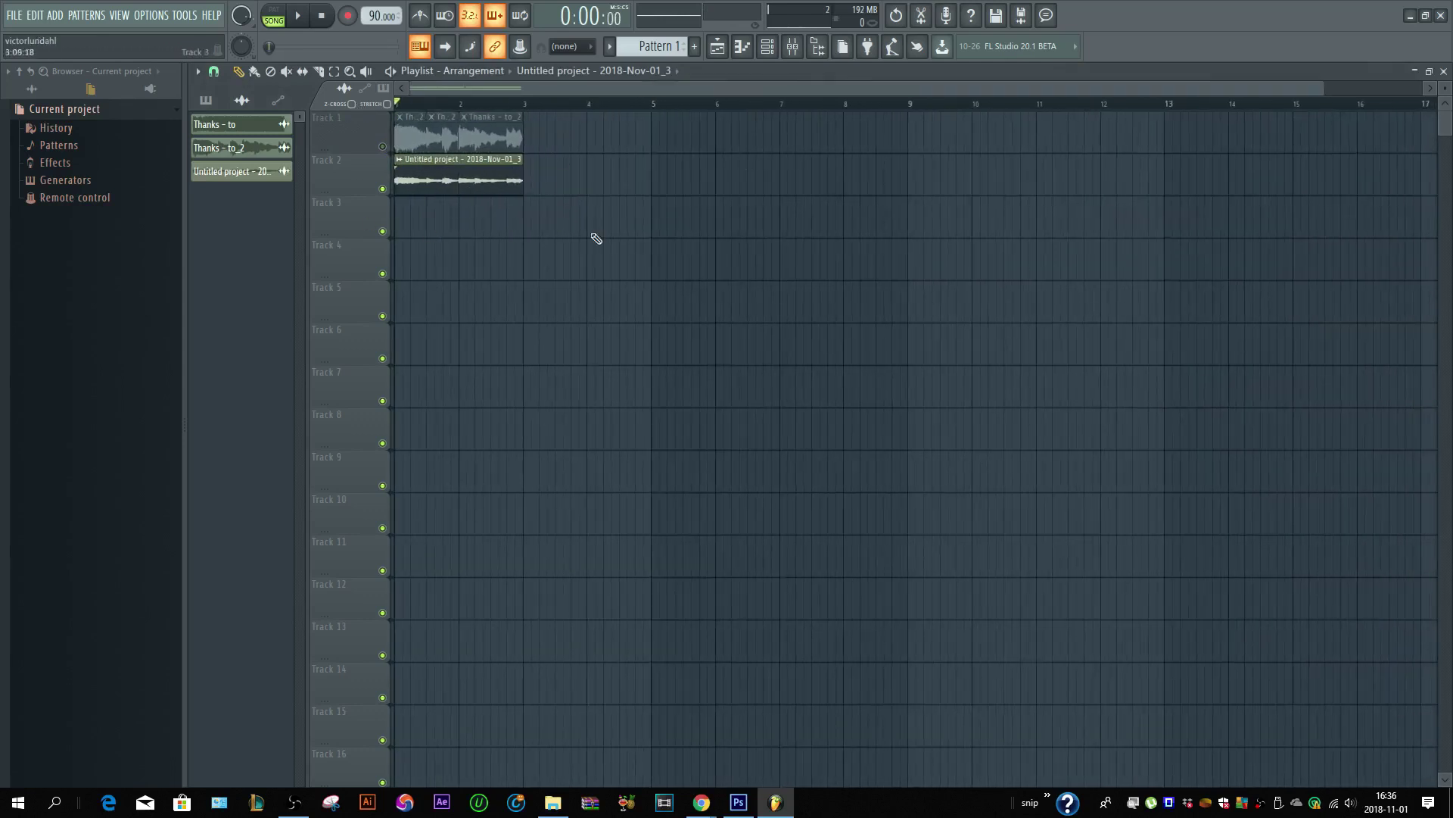
scroll(464, 113, up, 3)
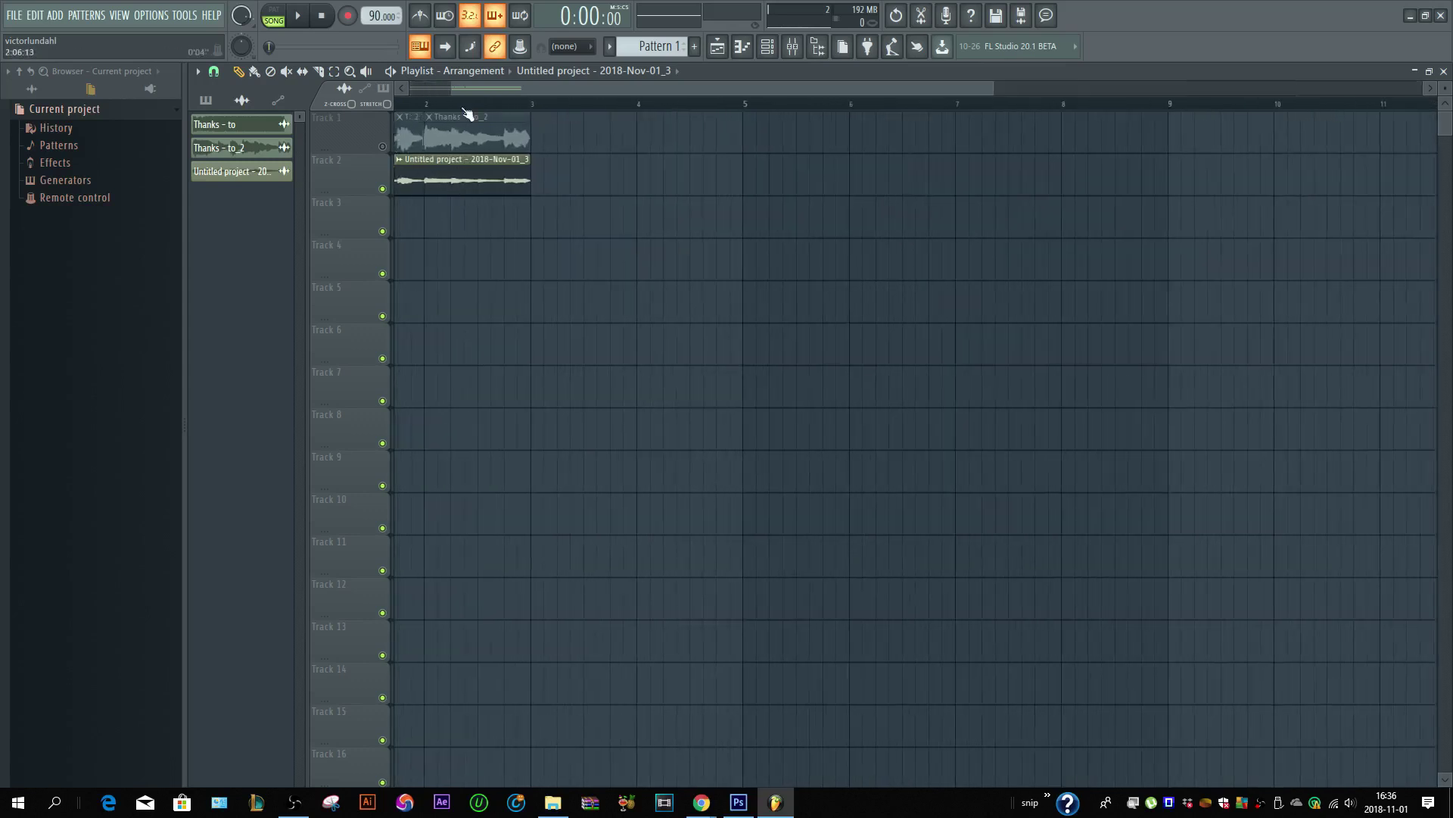
scroll(460, 243, down, 1)
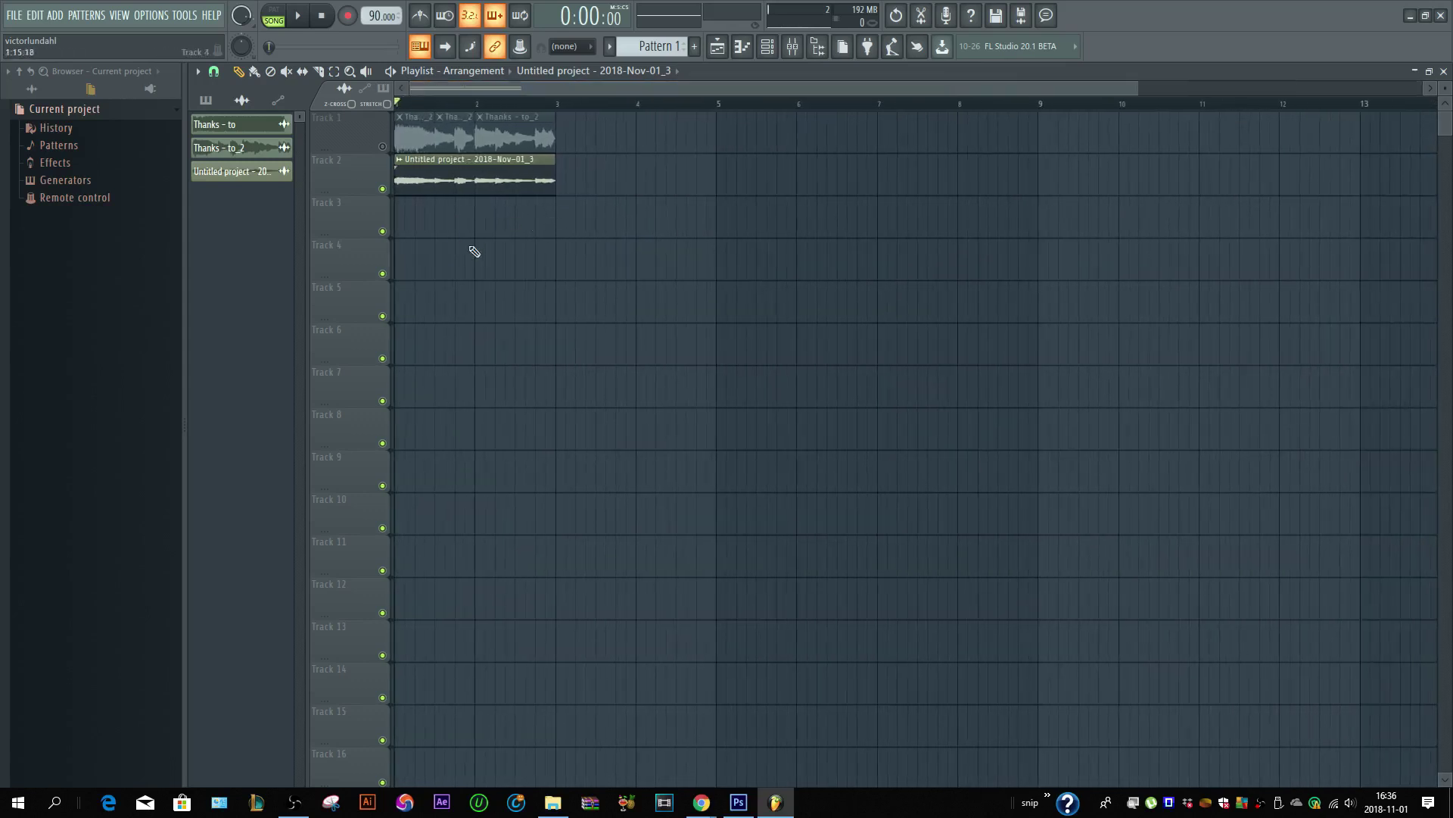
scroll(470, 243, up, 1)
scroll(415, 202, down, 1)
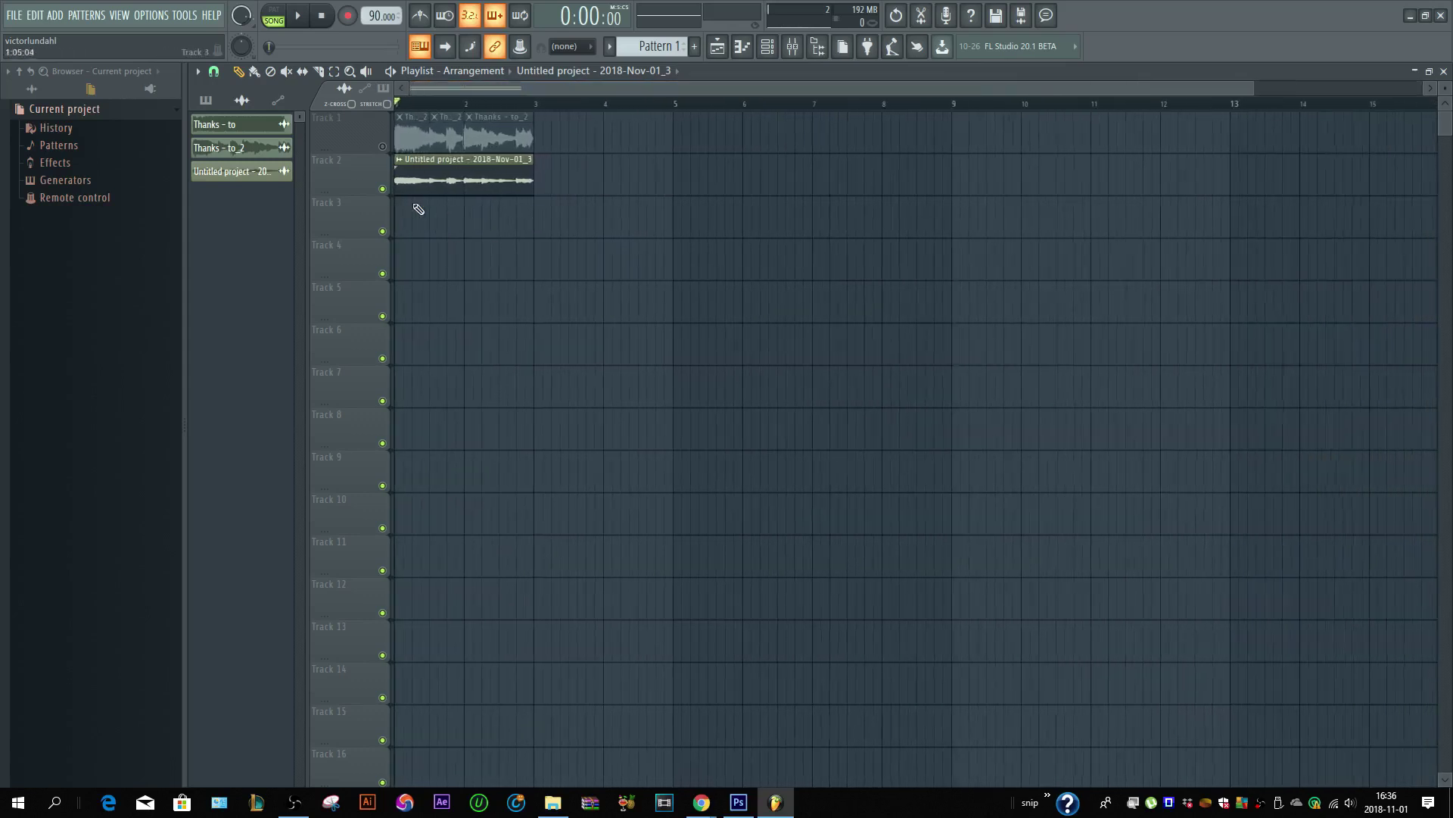
scroll(412, 189, up, 2)
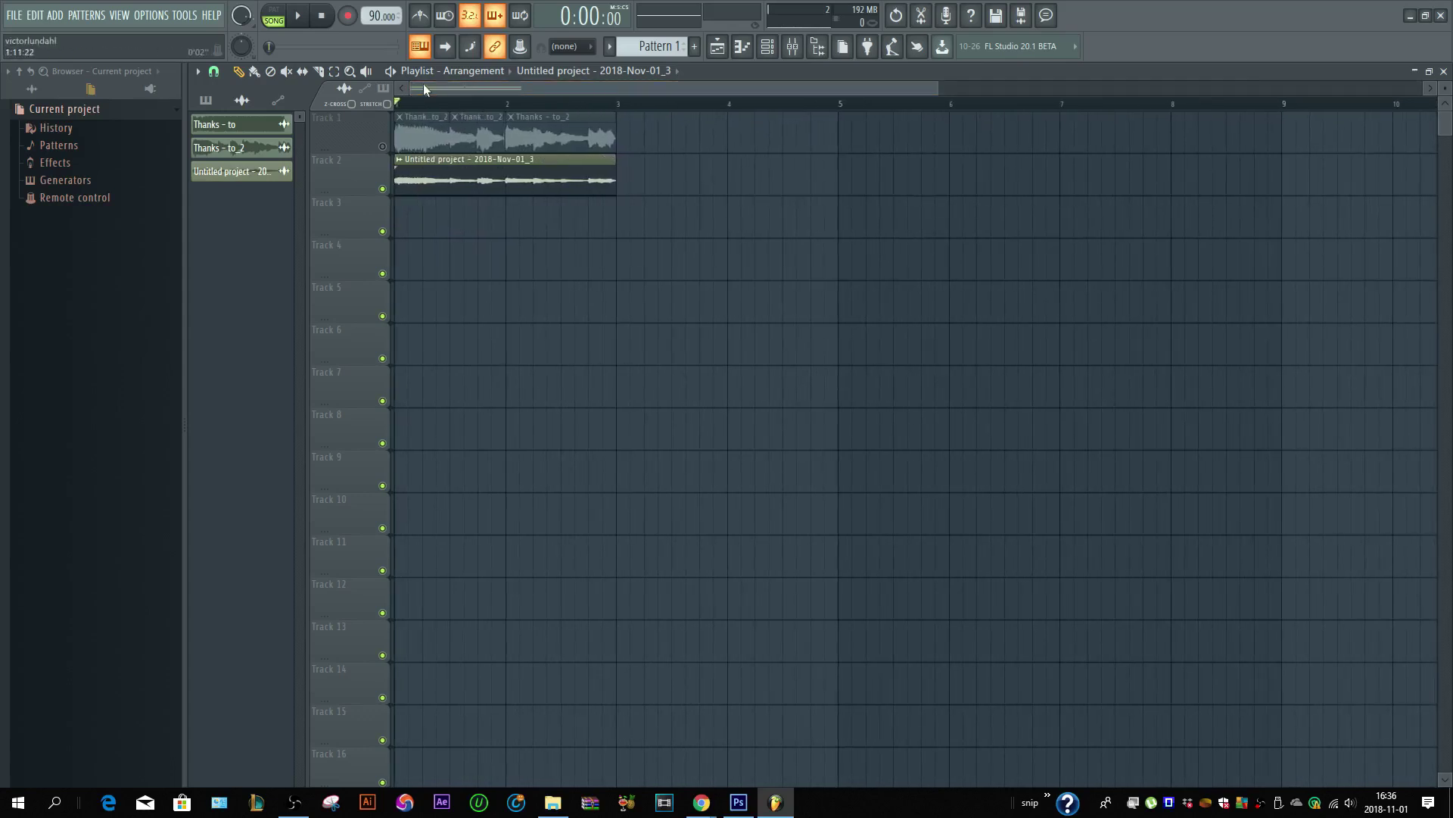
scroll(428, 98, down, 2)
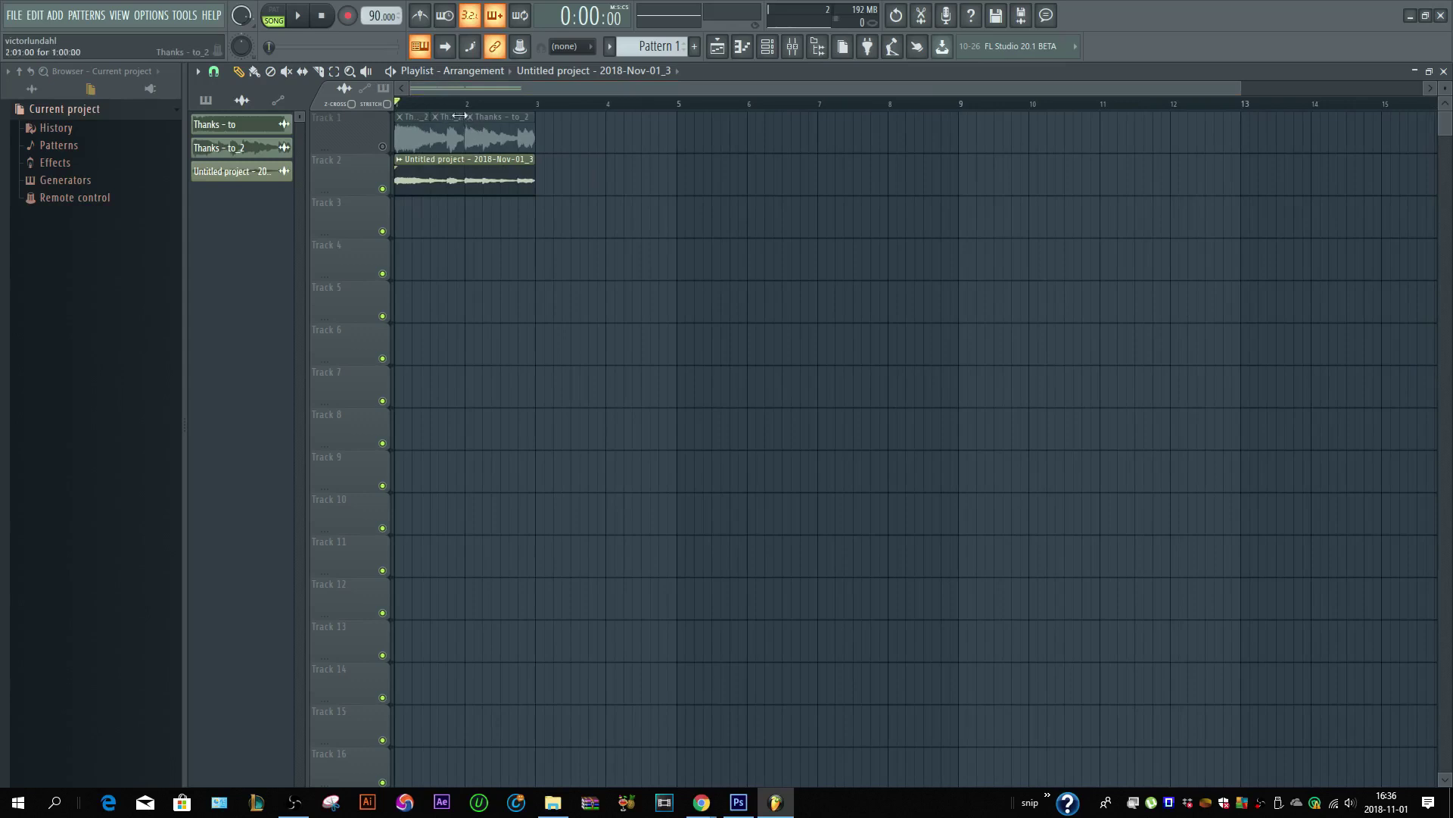
scroll(442, 114, up, 3)
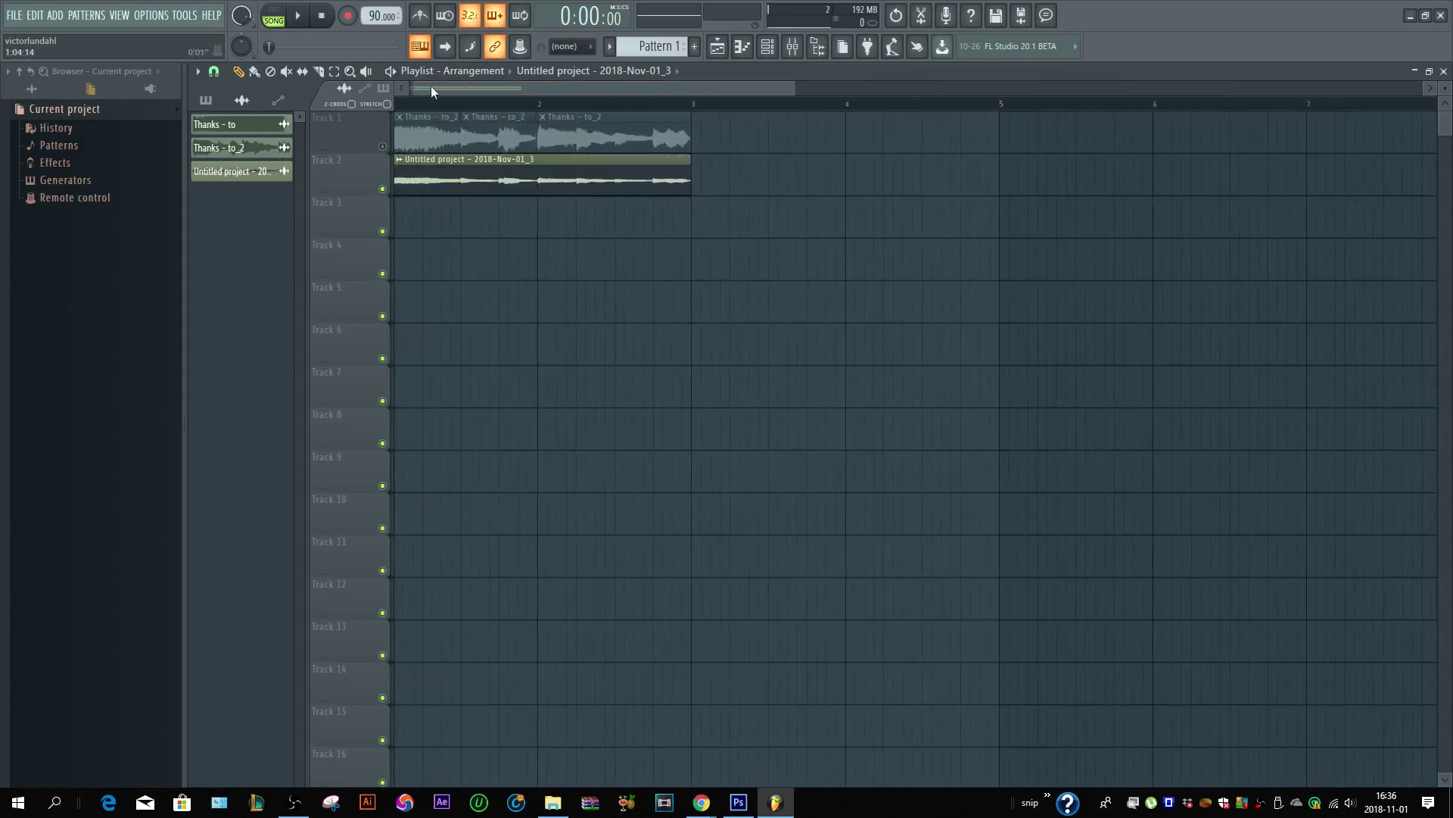
scroll(432, 91, down, 3)
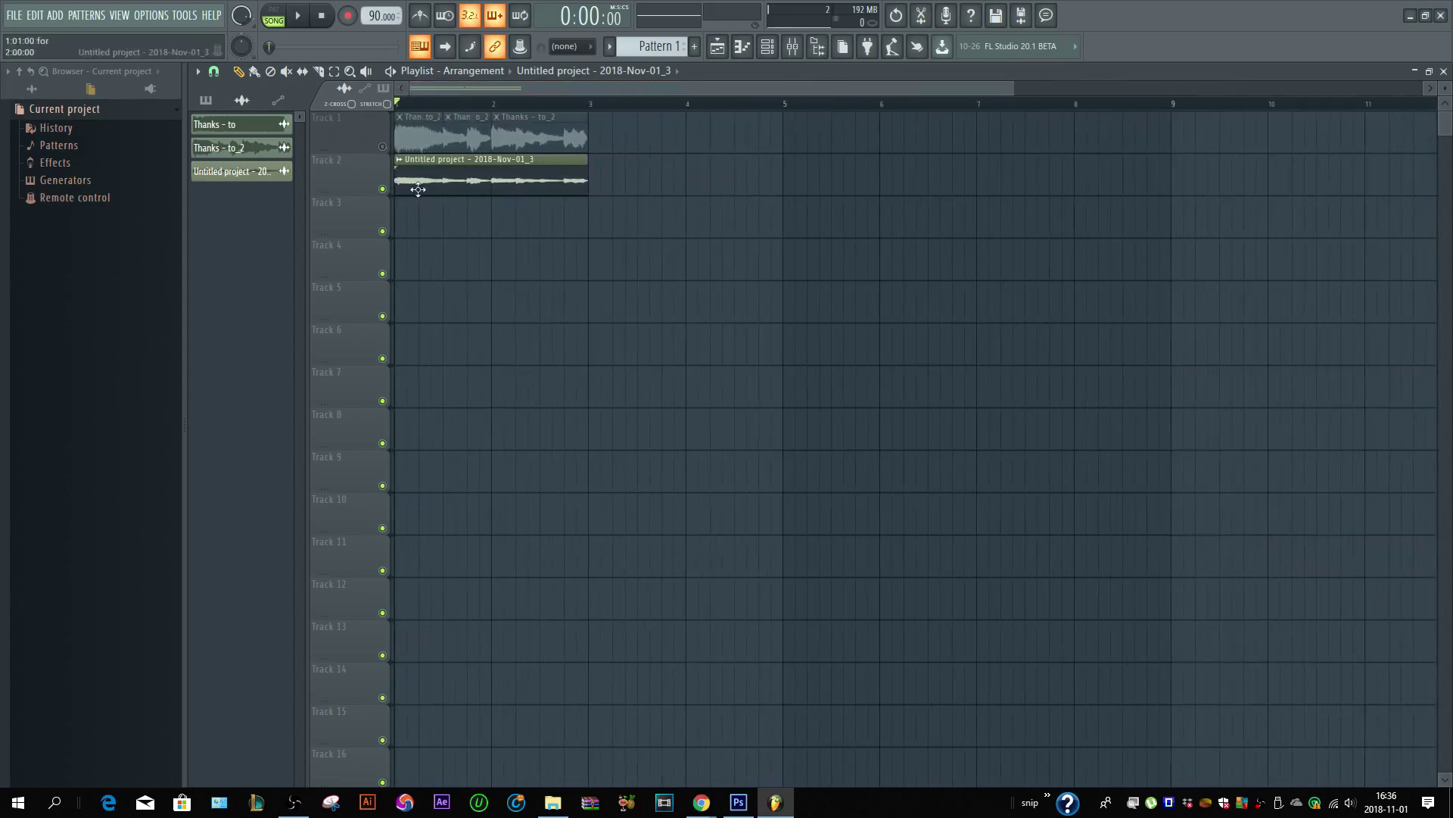
- Audition the recorded clip on Track 2 and assign its channel to mixer track 2
key(space)
scroll(424, 201, up, 3)
key(space)
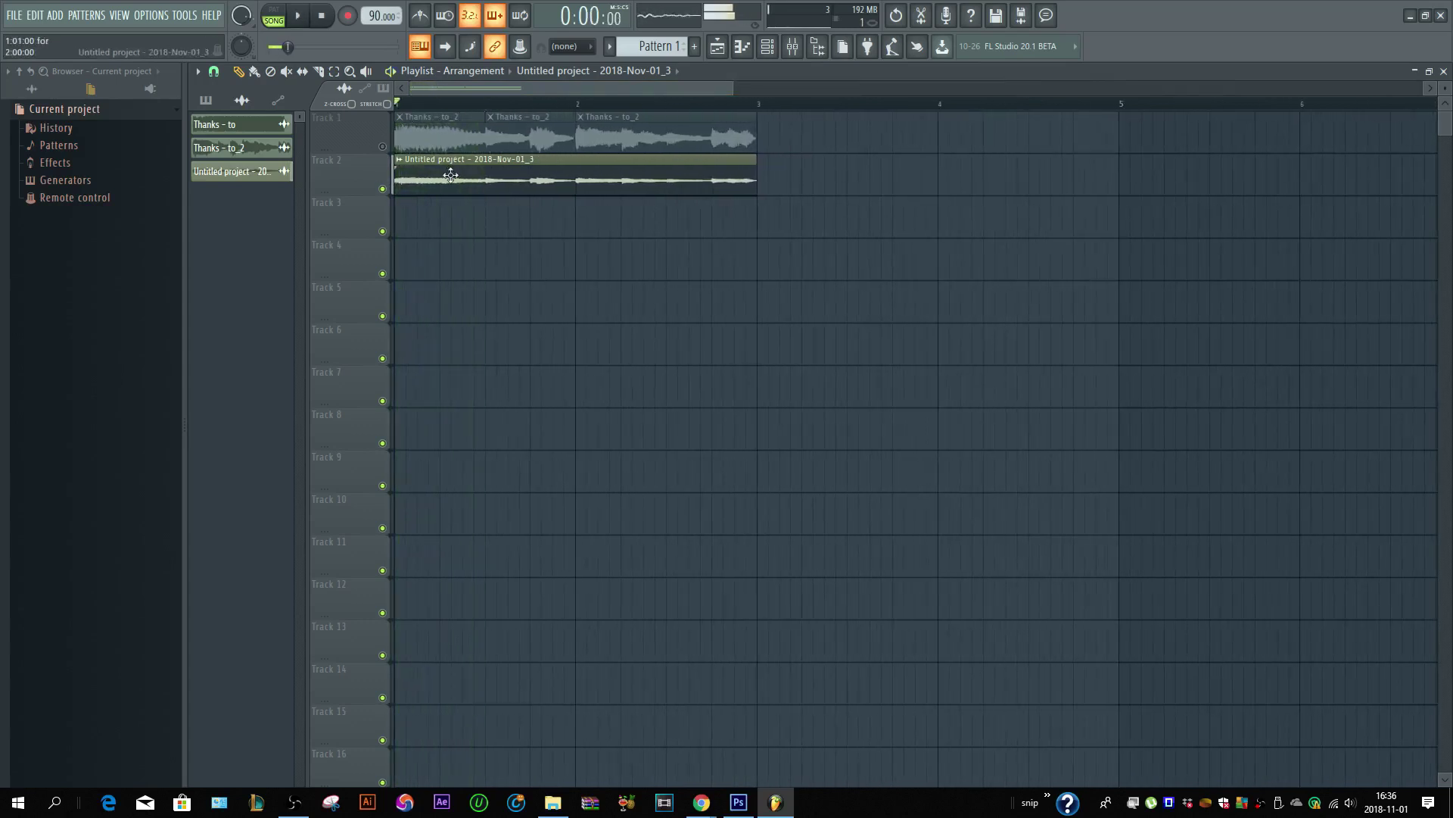
double_click(448, 180)
drag(740, 305, 740, 295)
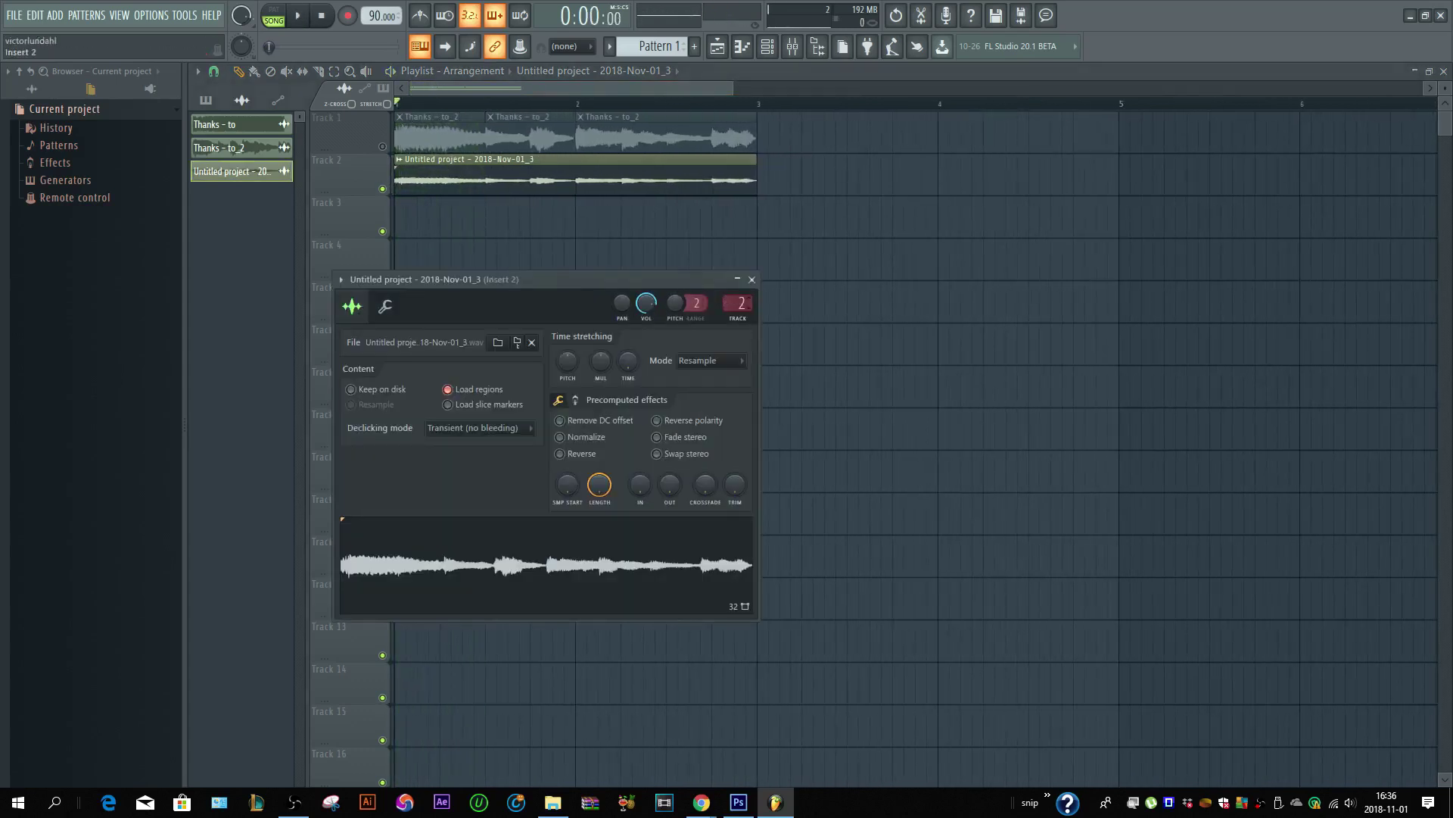
click(752, 280)
- Compare the effect slots of mixer Insert 1 and Insert 2, and return to the playlist
key(F9)
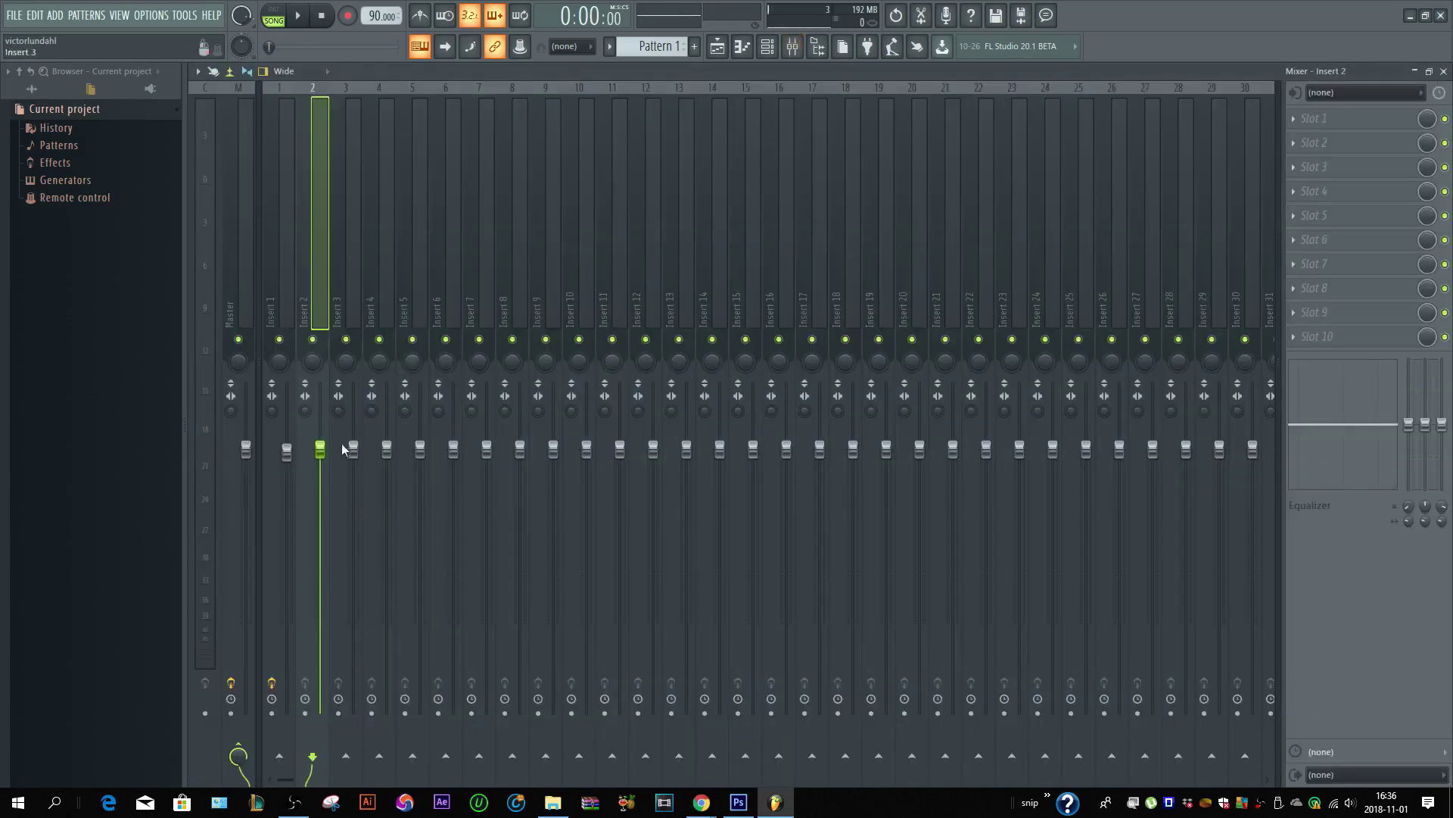
click(292, 306)
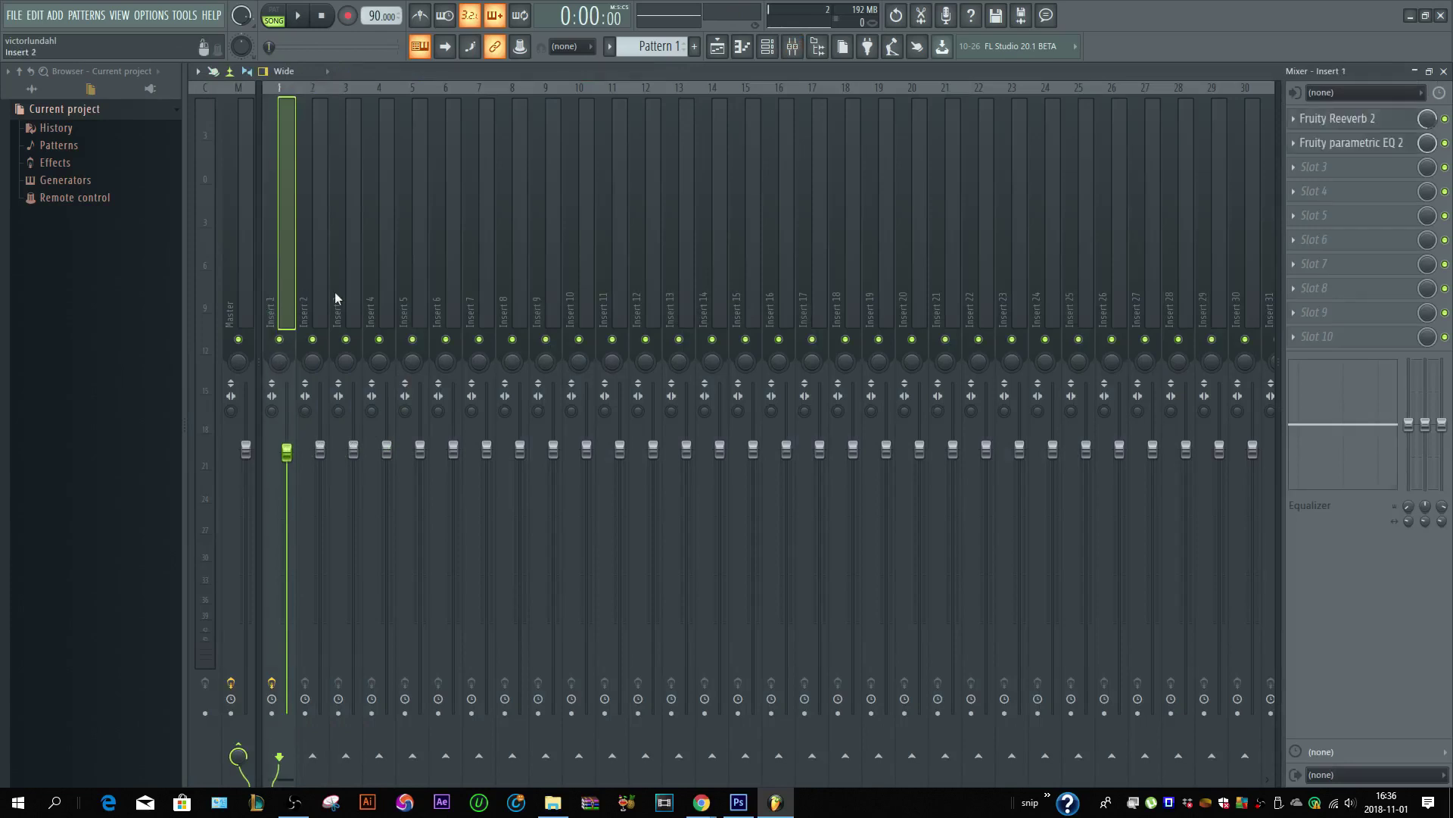
key(F5)
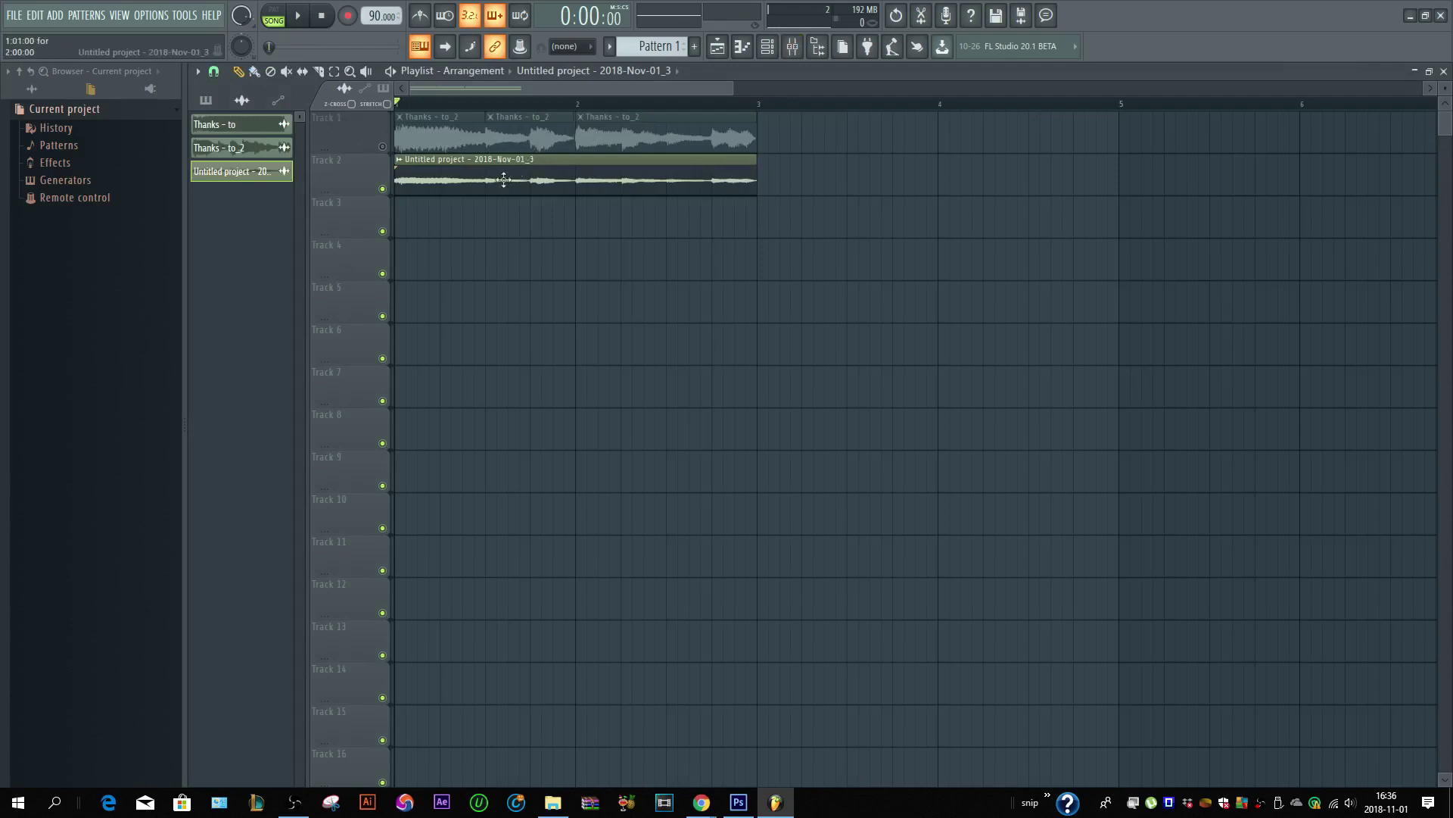
- Lower the Insert 2 volume fader well below its default level while auditioning the recorded clip
key(F9)
drag(324, 450, 324, 455)
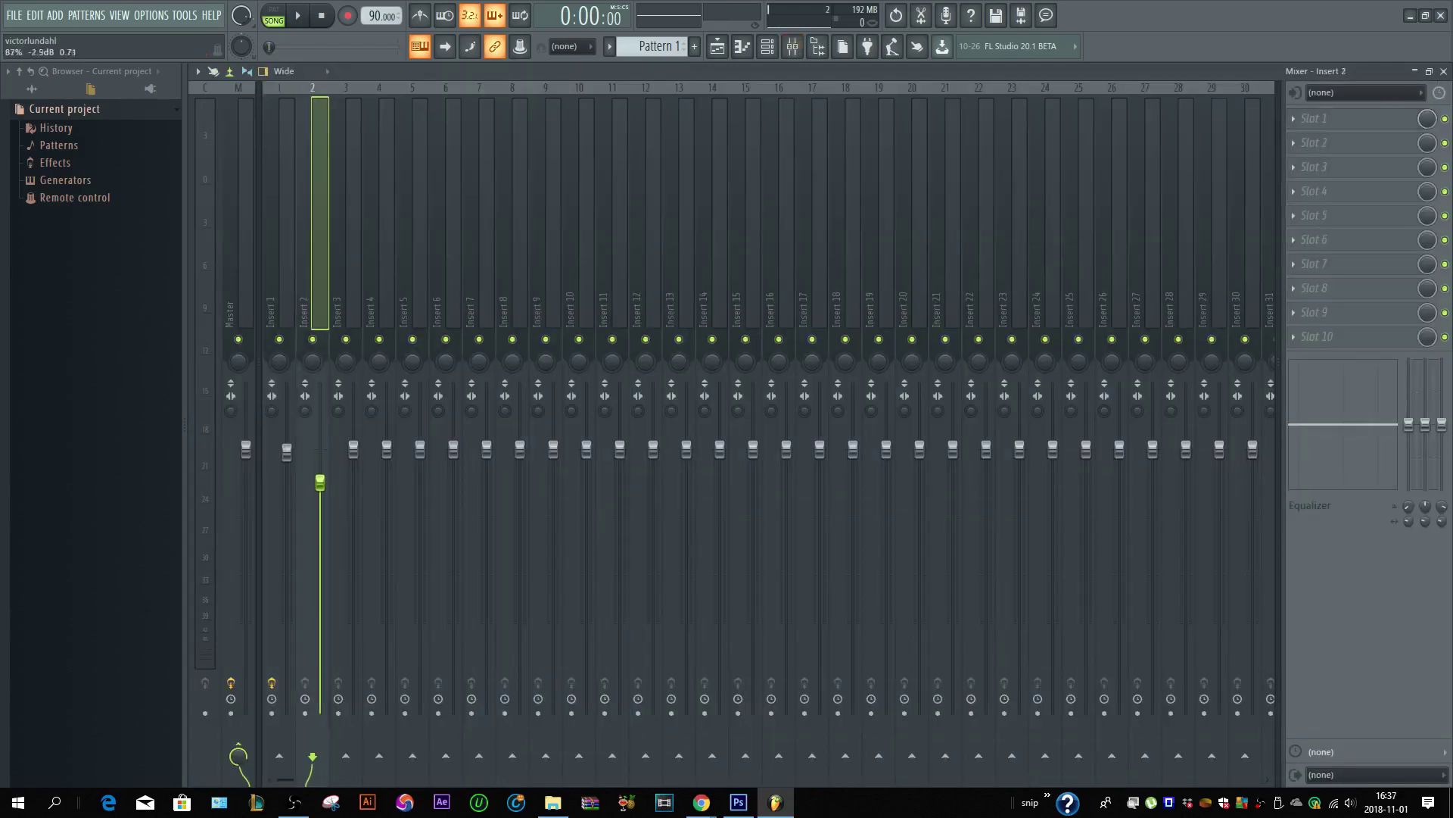
key(space)
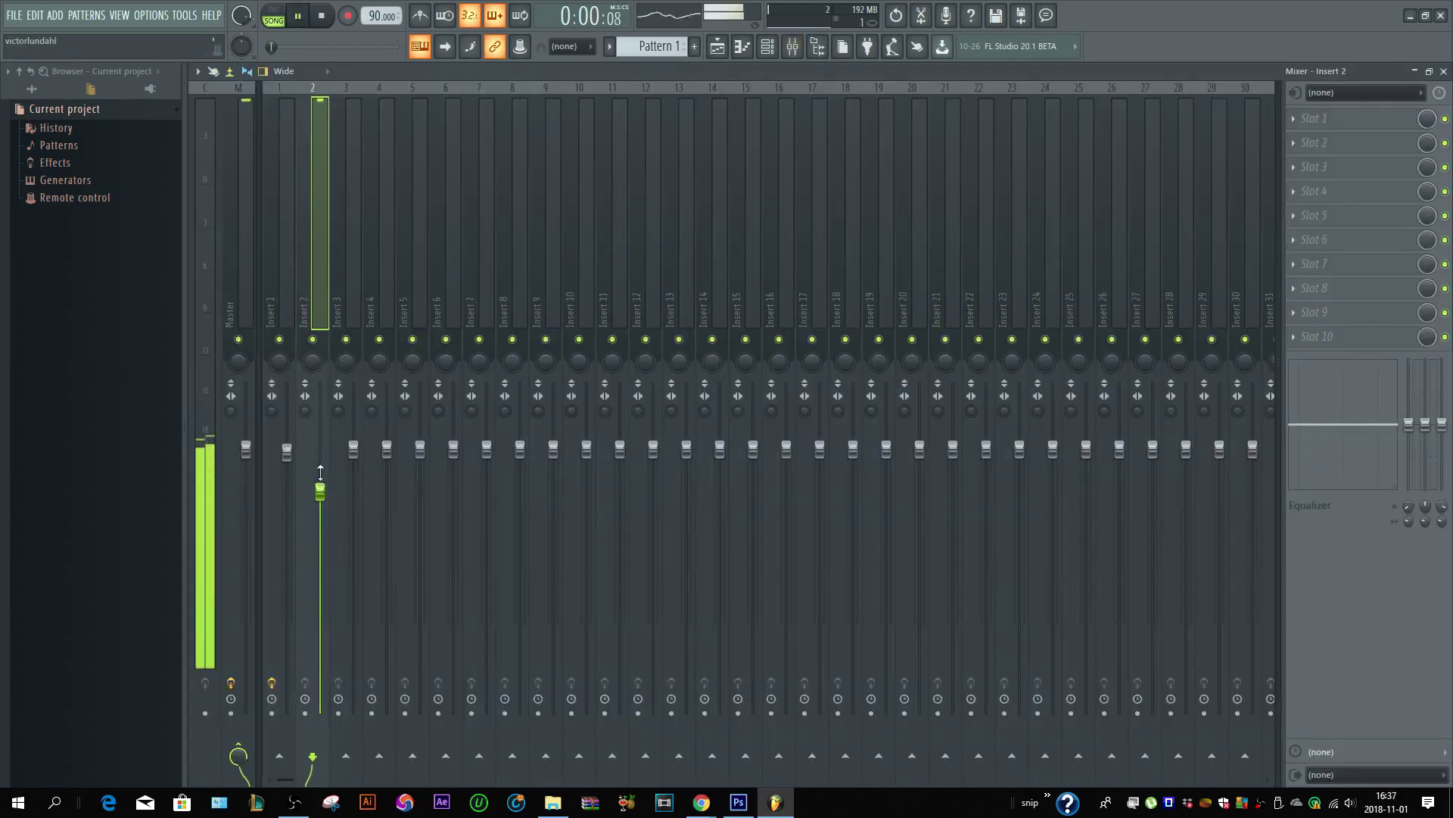
drag(322, 487, 322, 503)
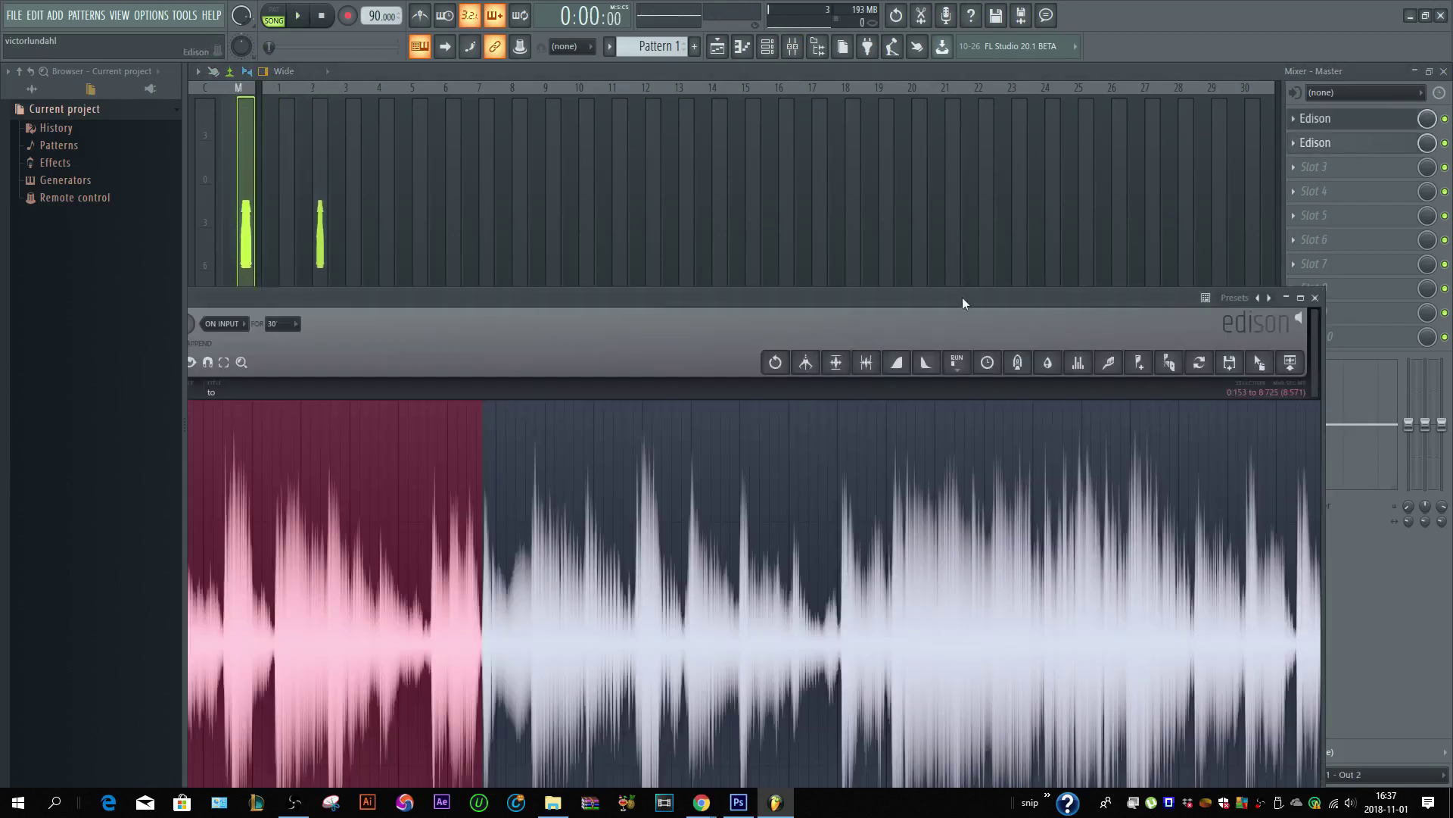
- Clear the loaded Thanks - to sample from the first Edison on the Master track and close its window
drag(961, 297, 1183, 115)
click(307, 182)
click(314, 202)
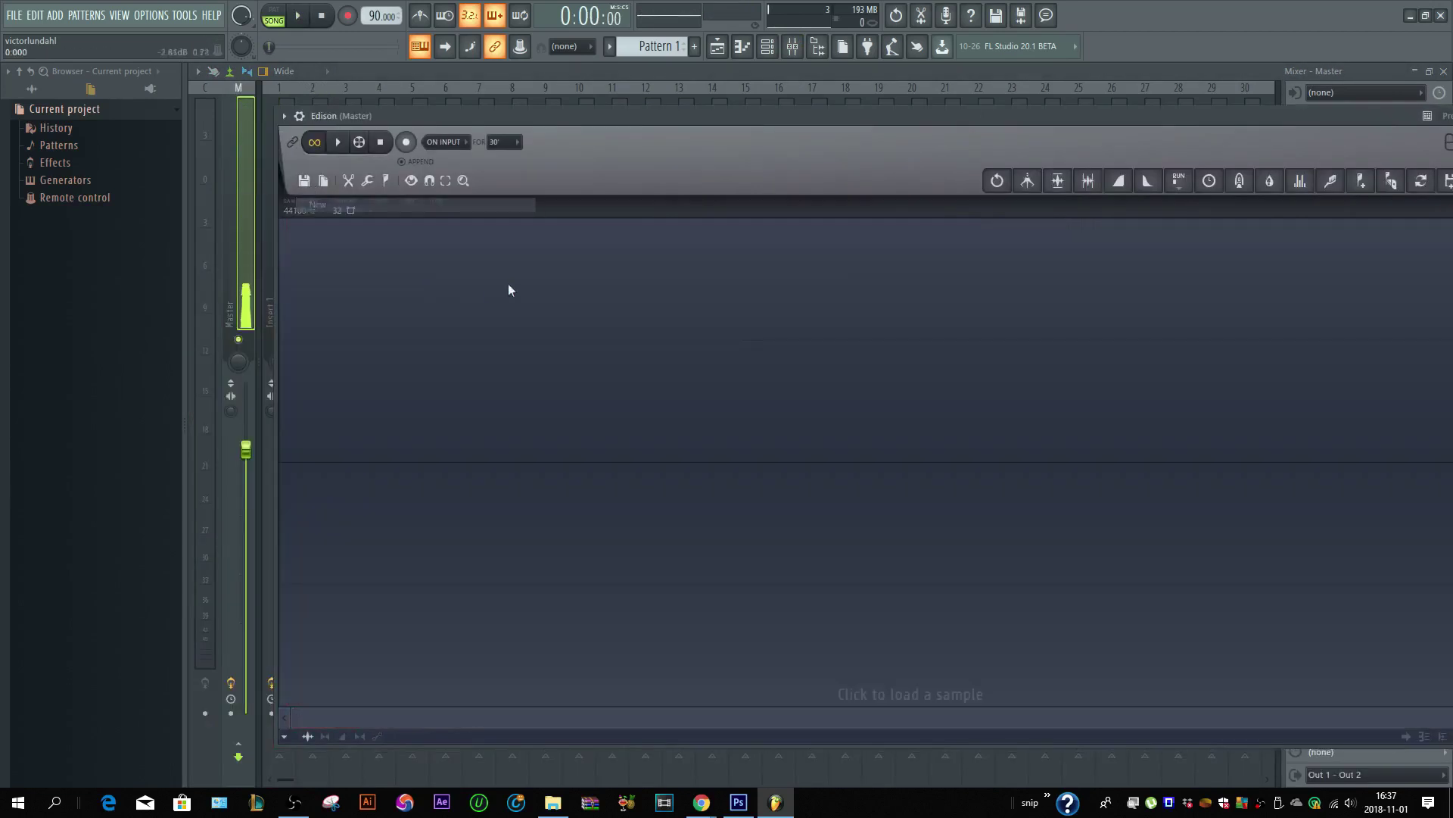
drag(1374, 115, 1286, 133)
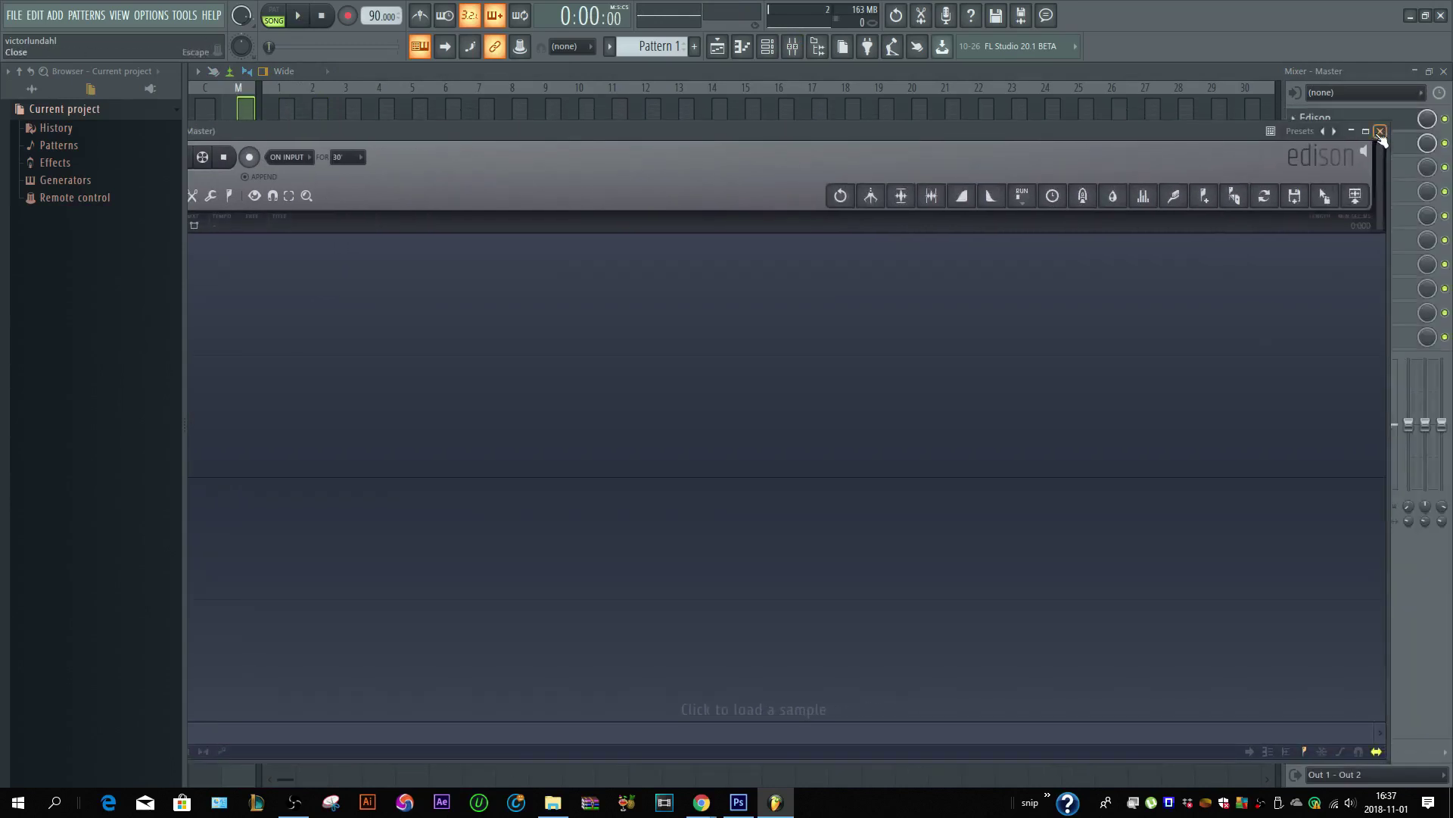
click(1380, 134)
- Clear the recorded audio from the second Edison on the Master track, and close it and the mixer
click(1323, 144)
click(759, 286)
click(764, 306)
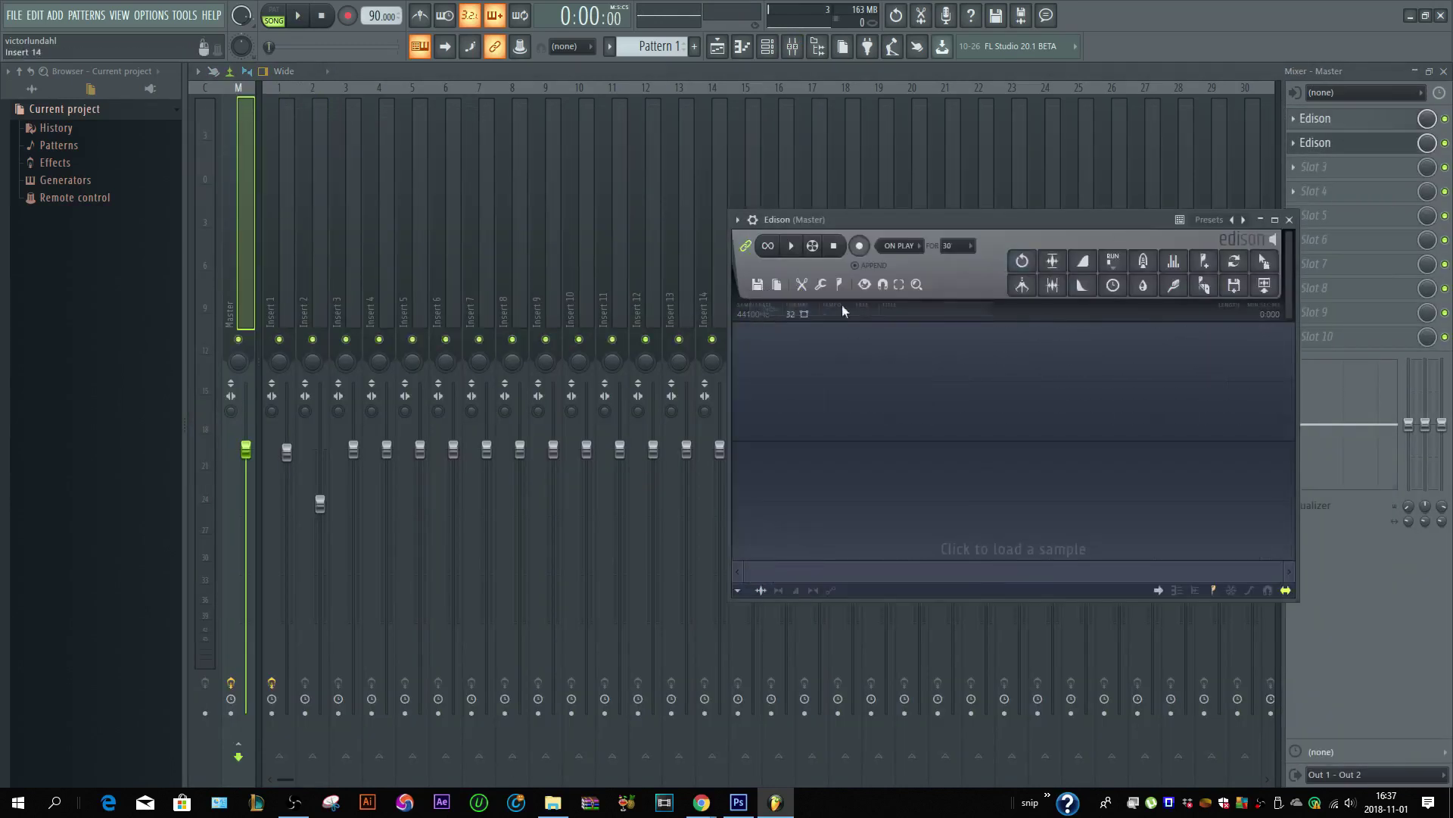
click(1289, 220)
click(1444, 71)
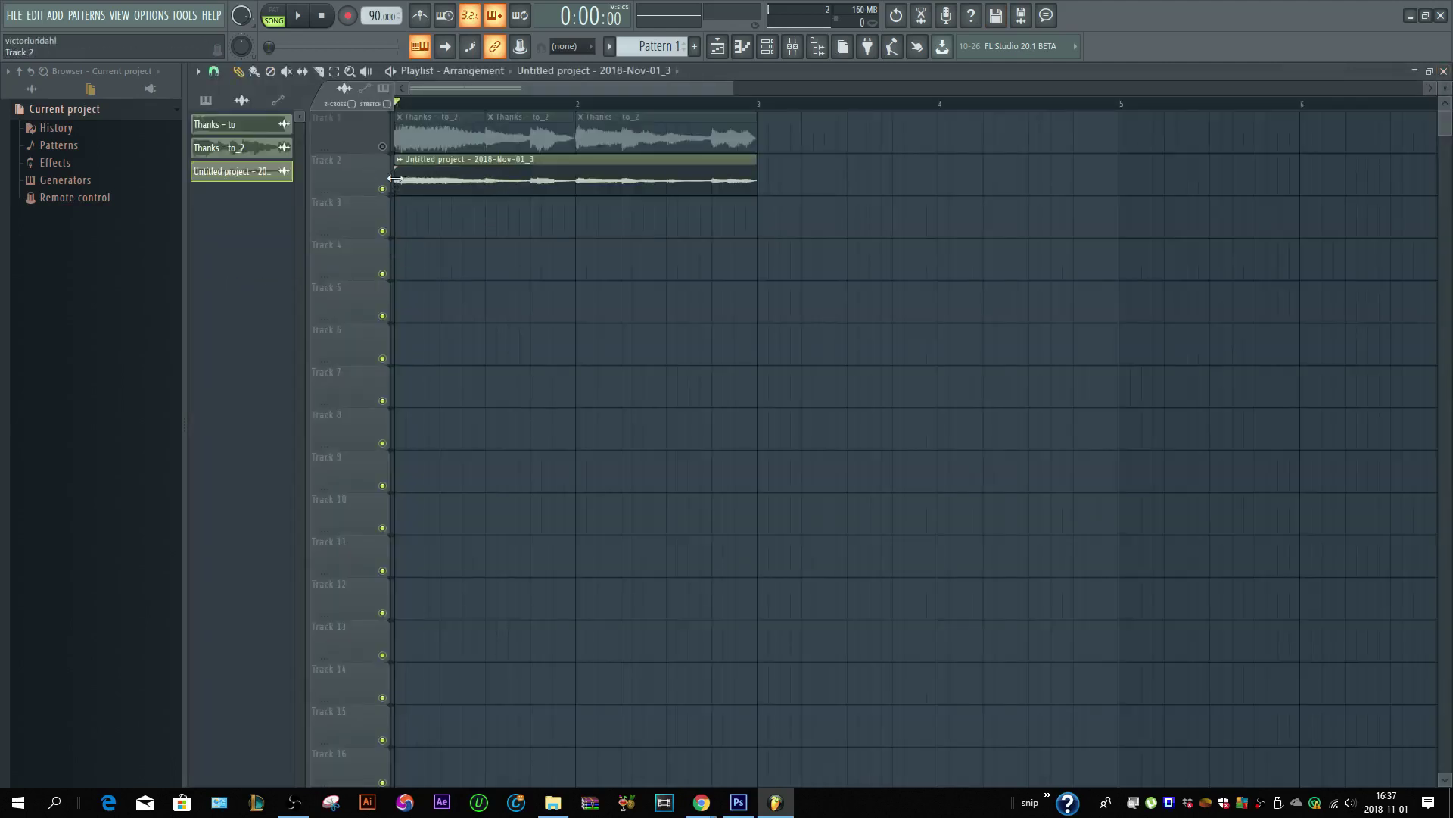
- Raise the Insert 2 volume fader to 99% (-0.3 dB) while the recorded clip plays
key(space)
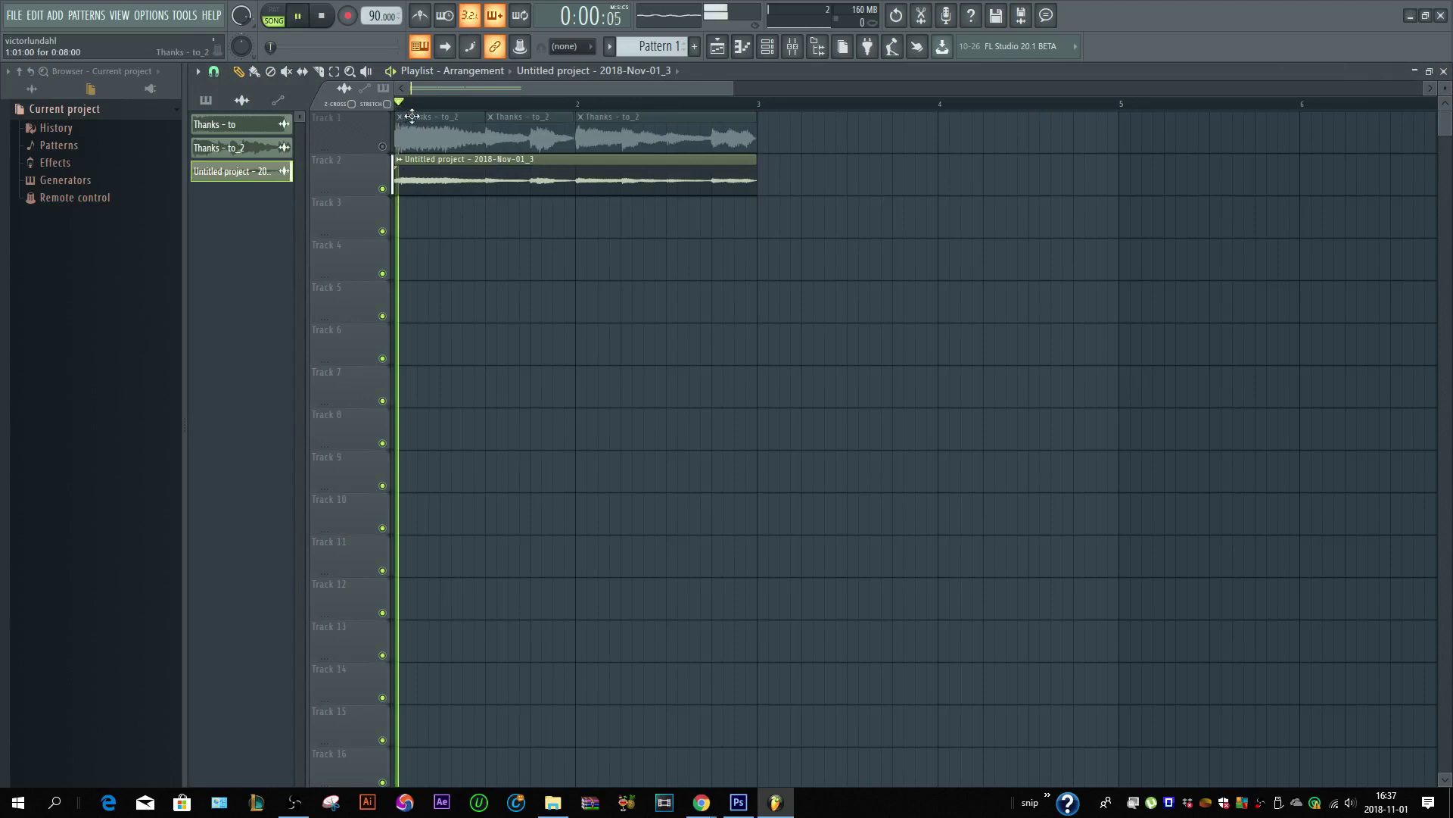
key(F9)
scroll(320, 483, up, 8)
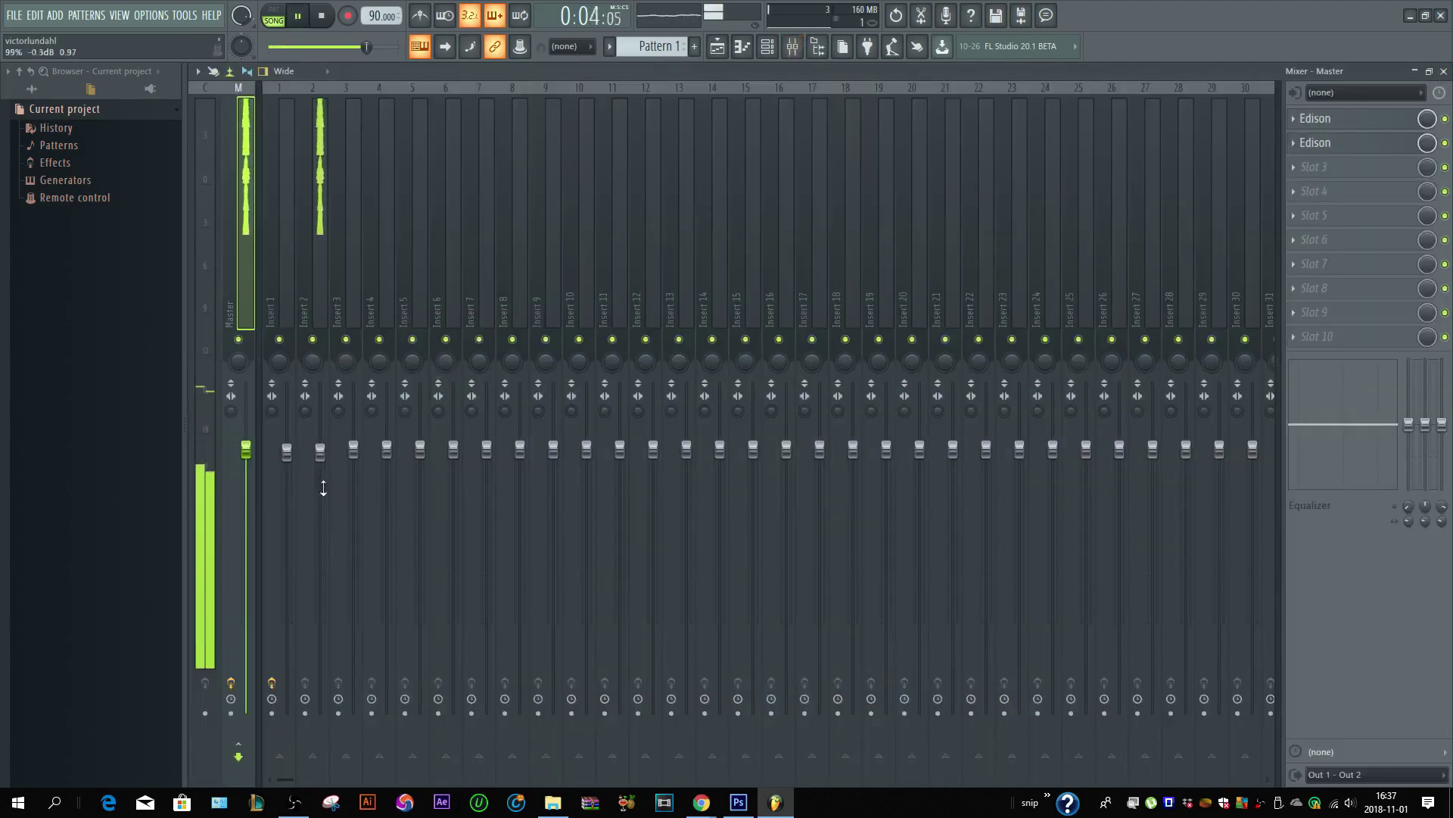
- Finish adjusting the Insert 2 fader, stop playback and close the mixer
scroll(318, 482, up, 1)
key(space)
key(F9)
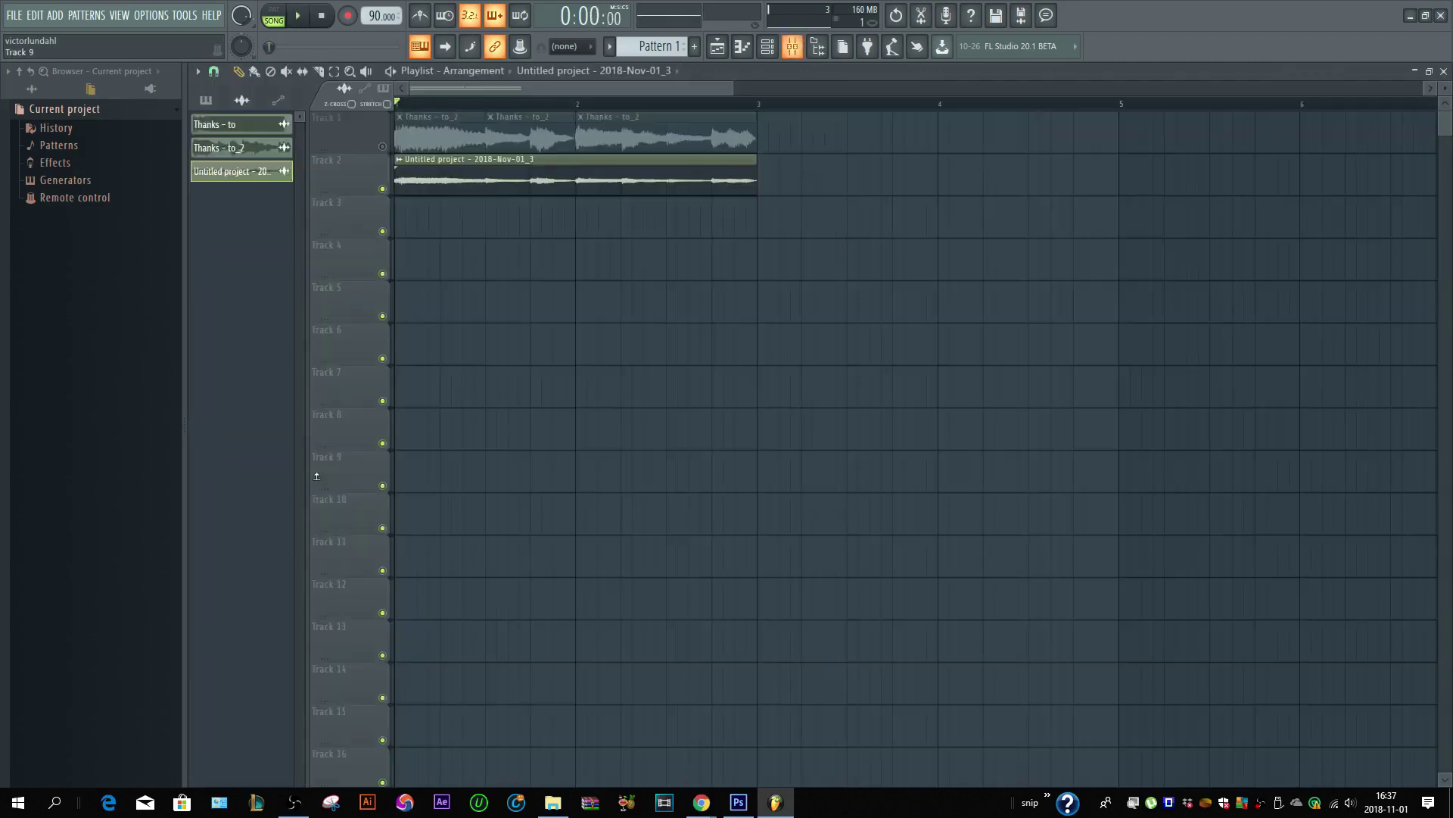
- Copy the recorded Untitled project - 2018-Nov-01_3 clip from Track 2 to Track 3 and make the copy unique
scroll(520, 315, down, 2)
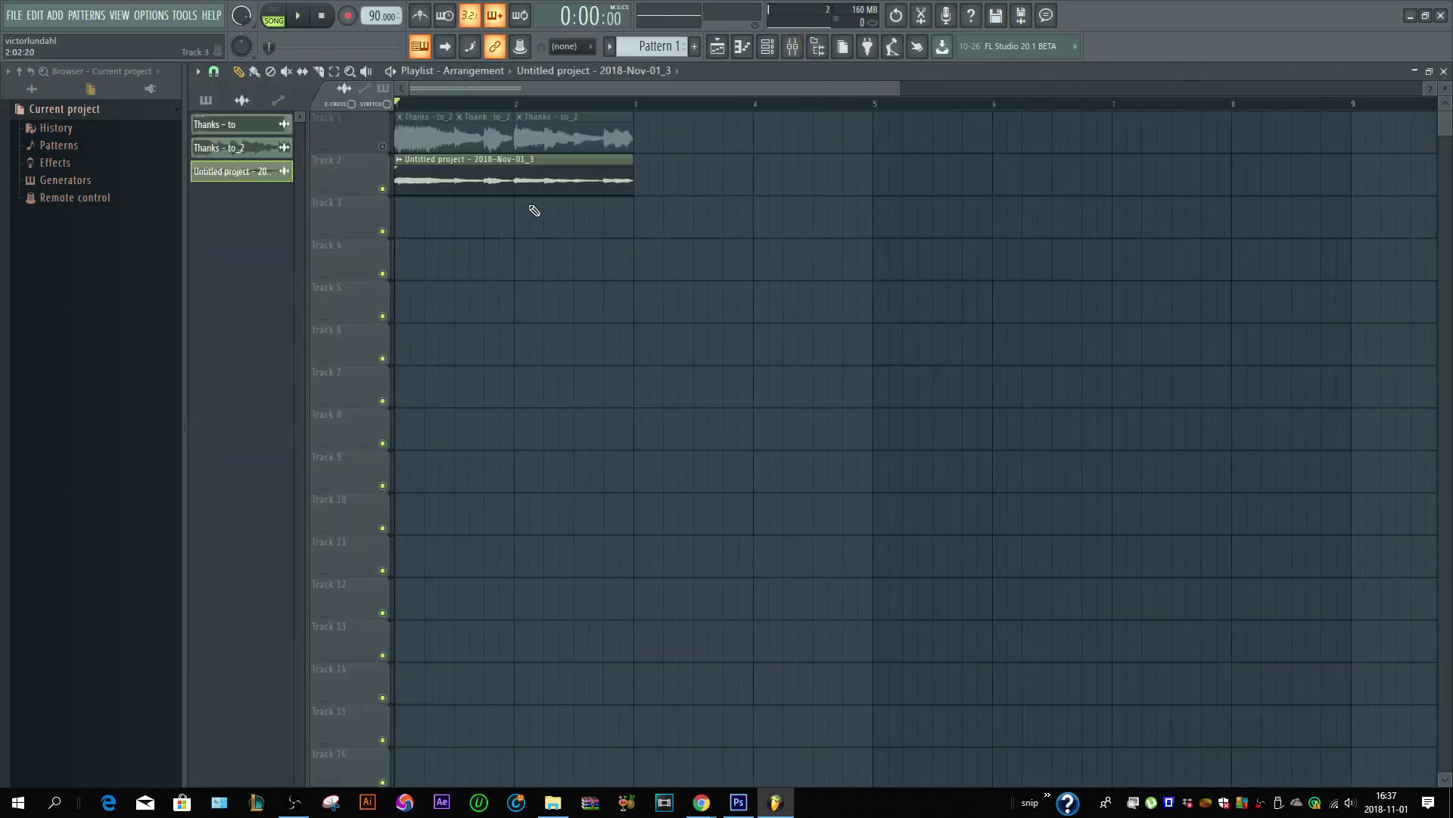
scroll(520, 191, down, 1)
scroll(512, 194, down, 1)
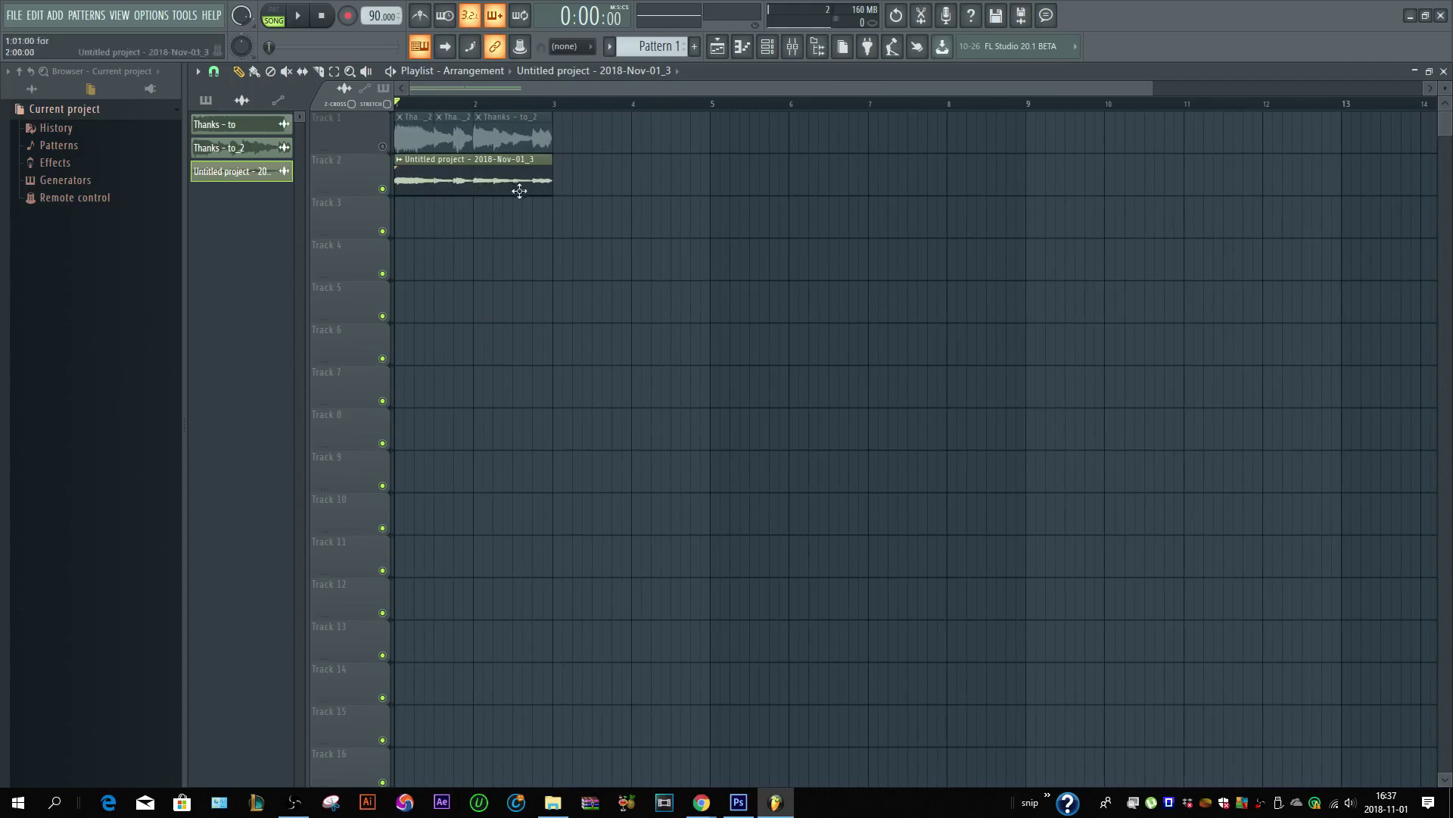
scroll(519, 190, down, 2)
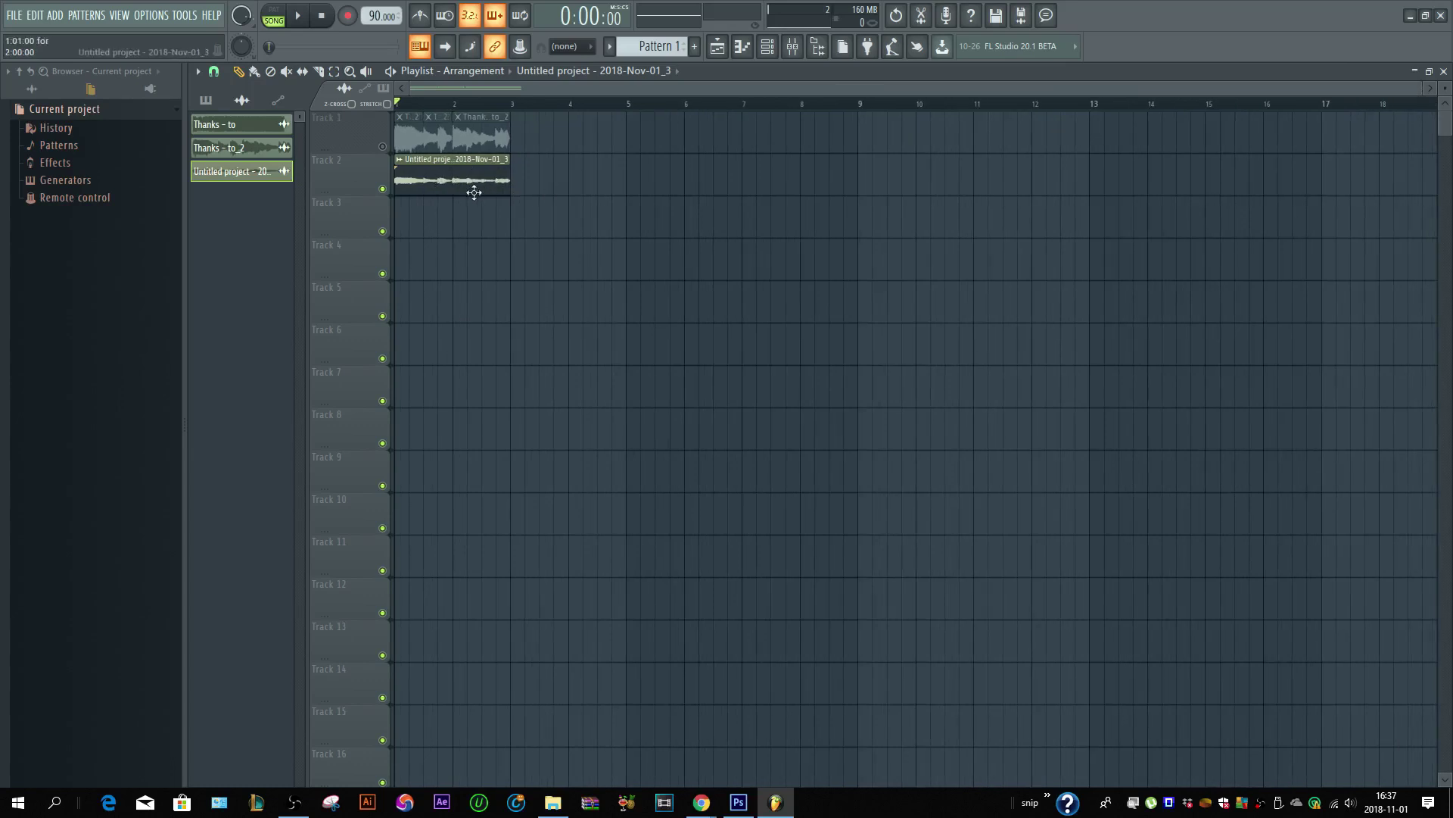
scroll(465, 202, up, 1)
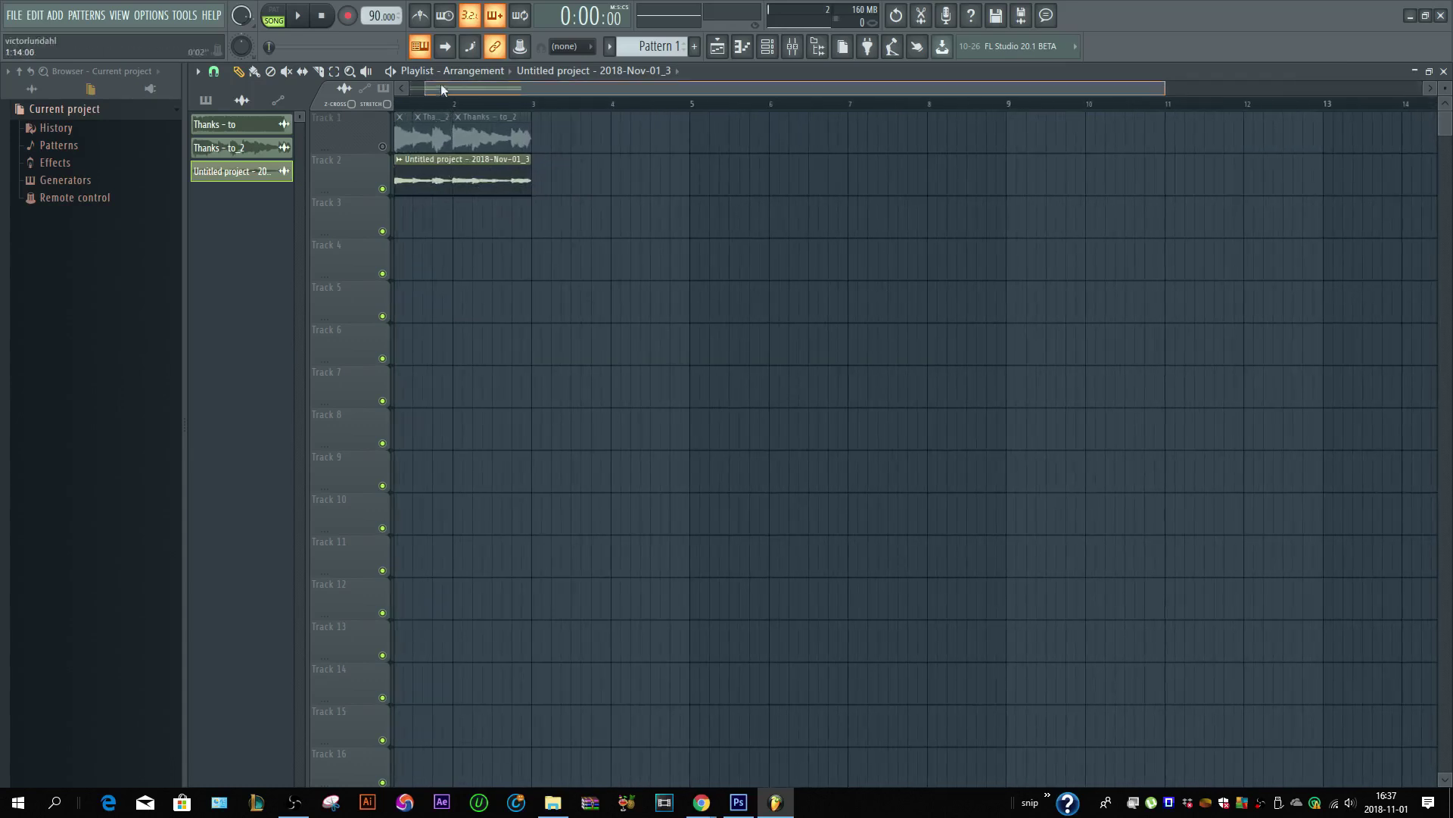
scroll(506, 189, down, 1)
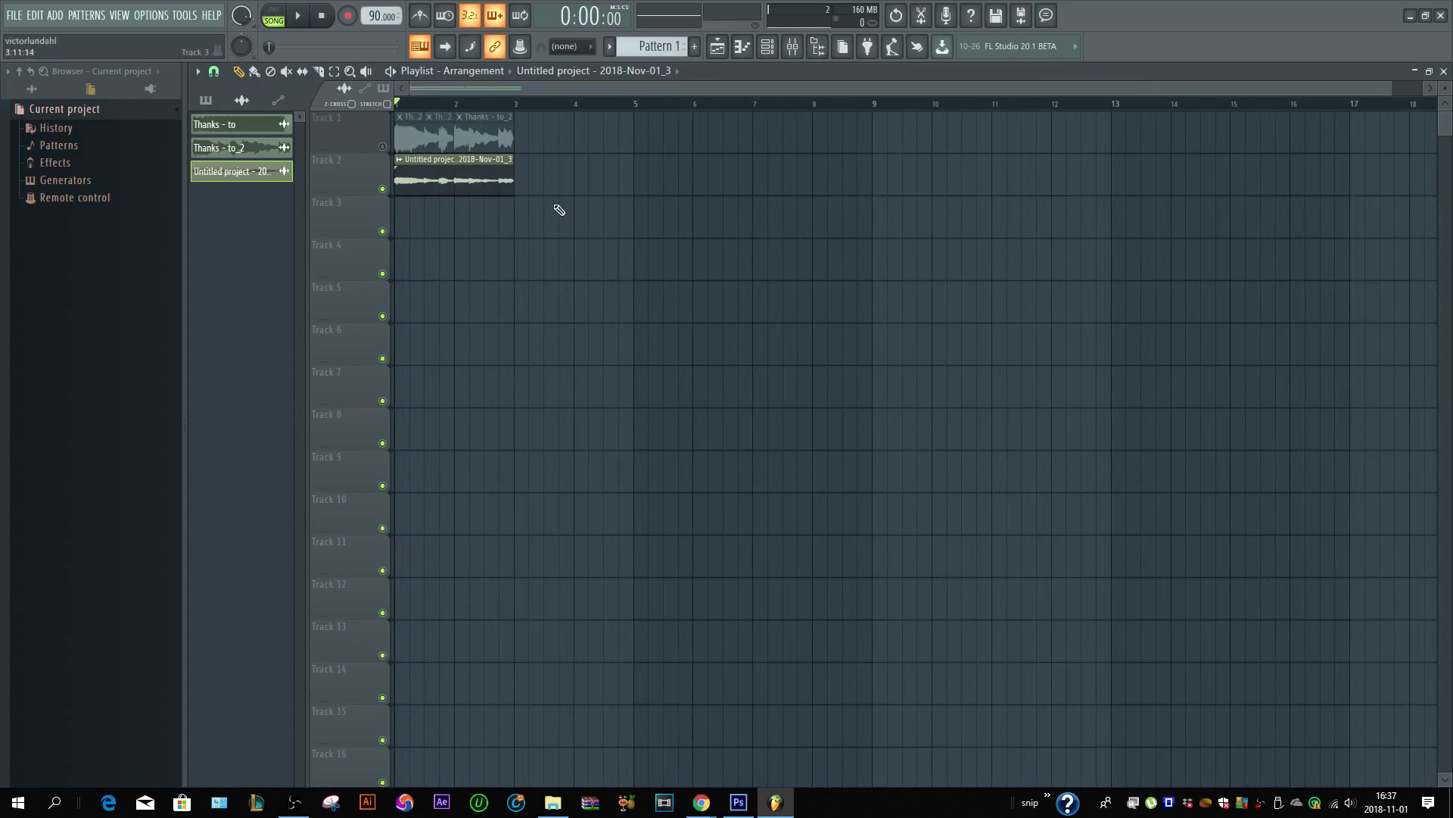
drag(531, 194, 483, 195)
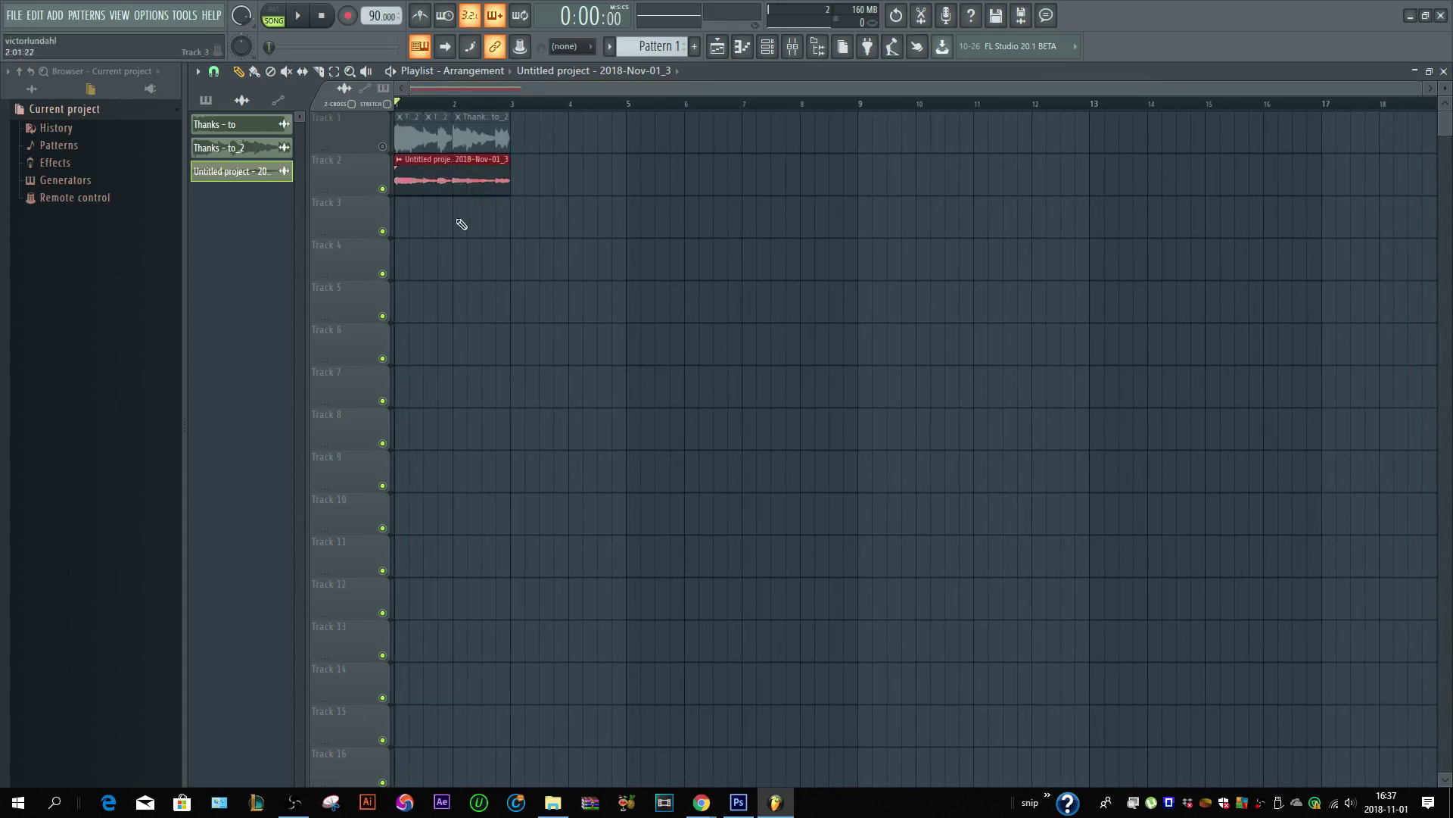
drag(406, 172, 393, 237)
scroll(409, 153, up, 2)
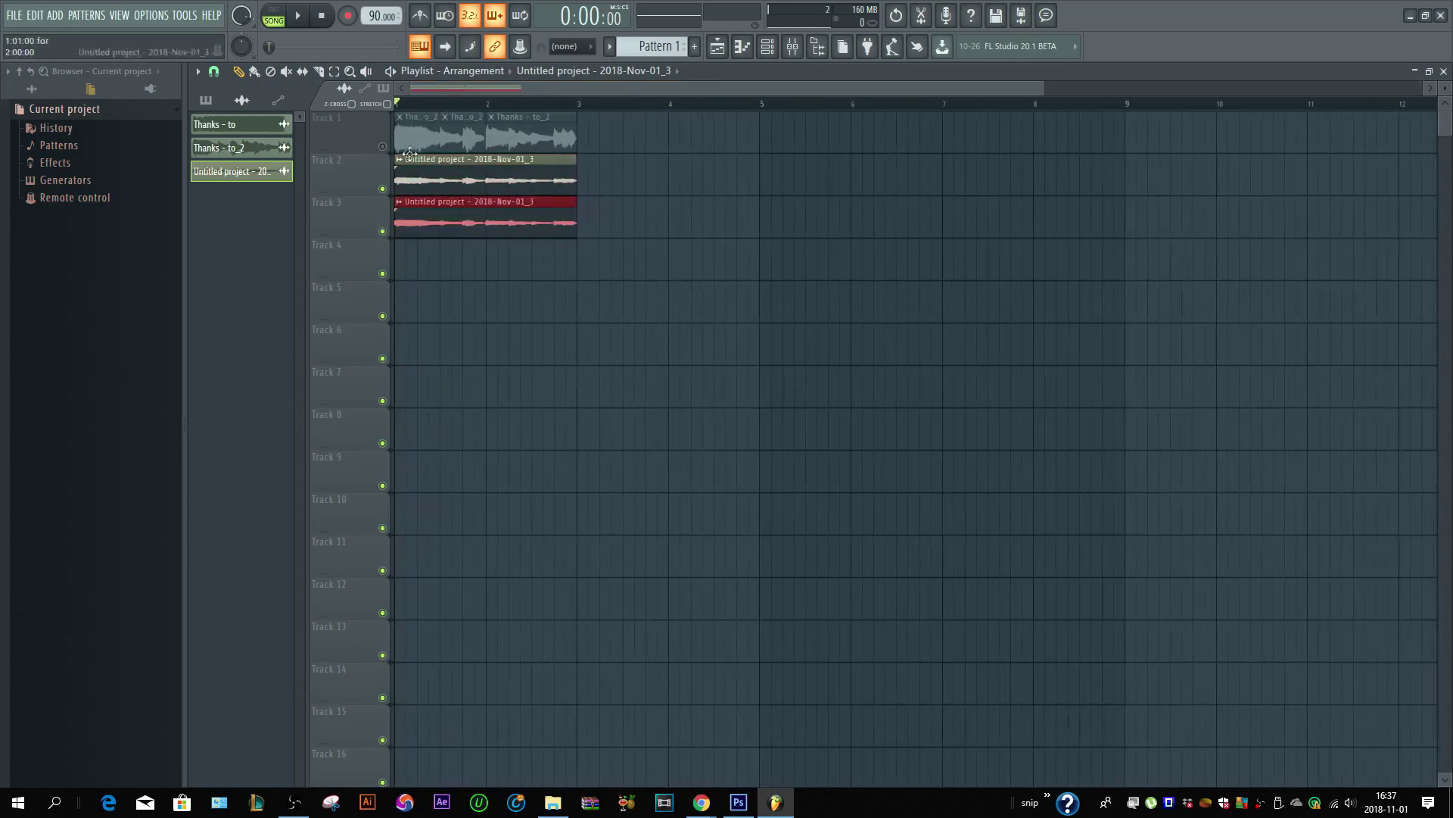
scroll(420, 227, up, 3)
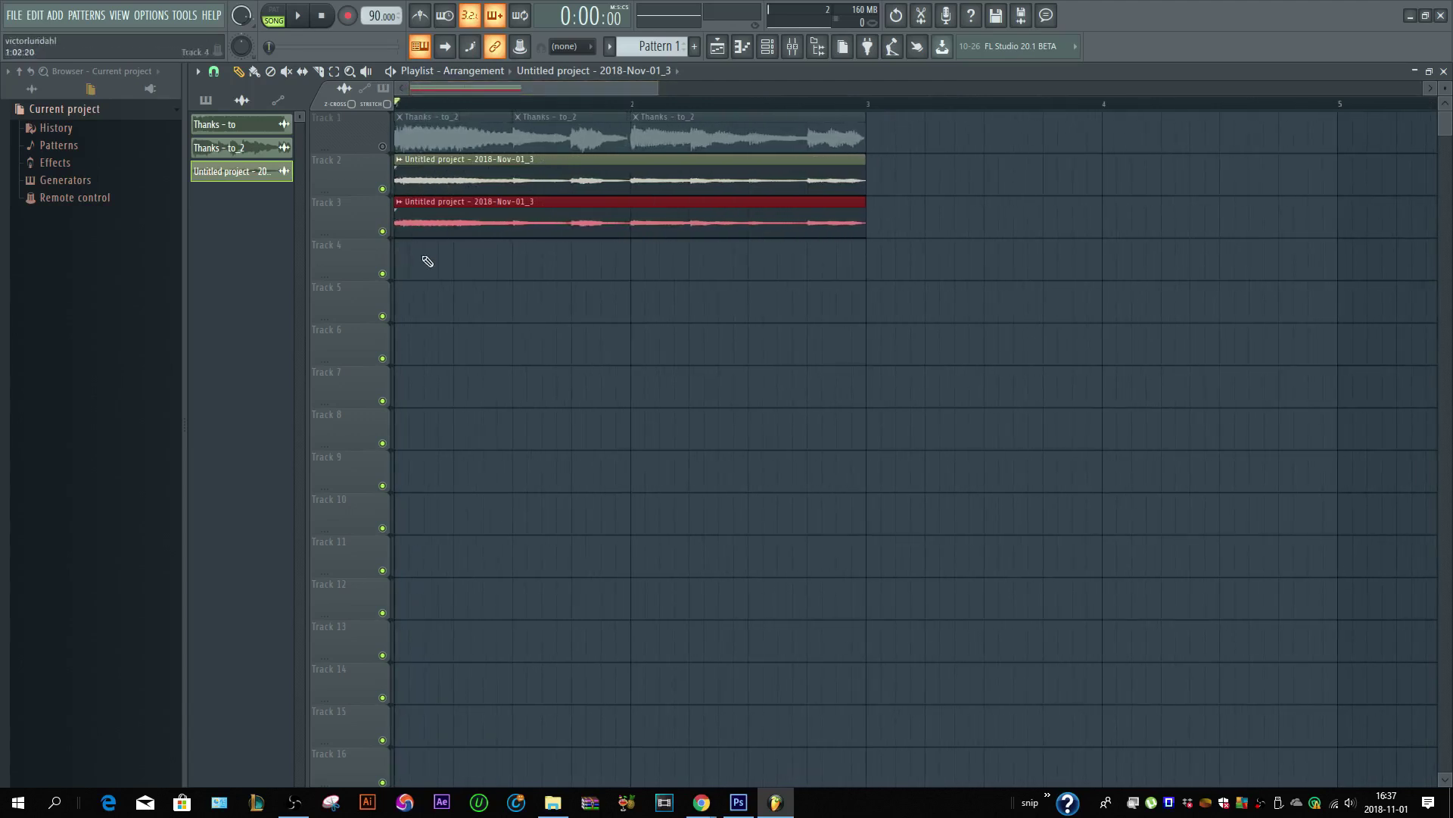
click(401, 205)
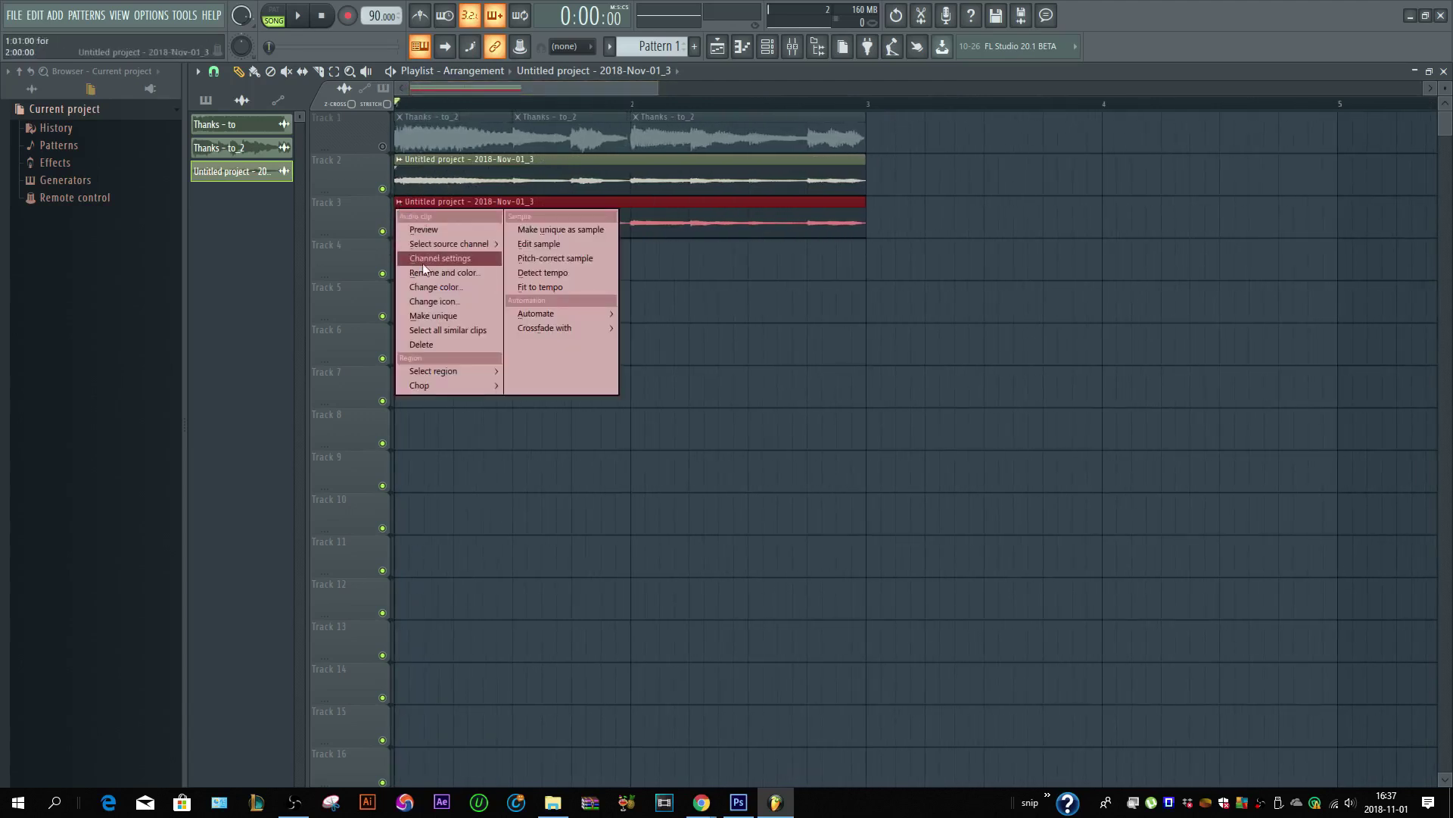
click(467, 315)
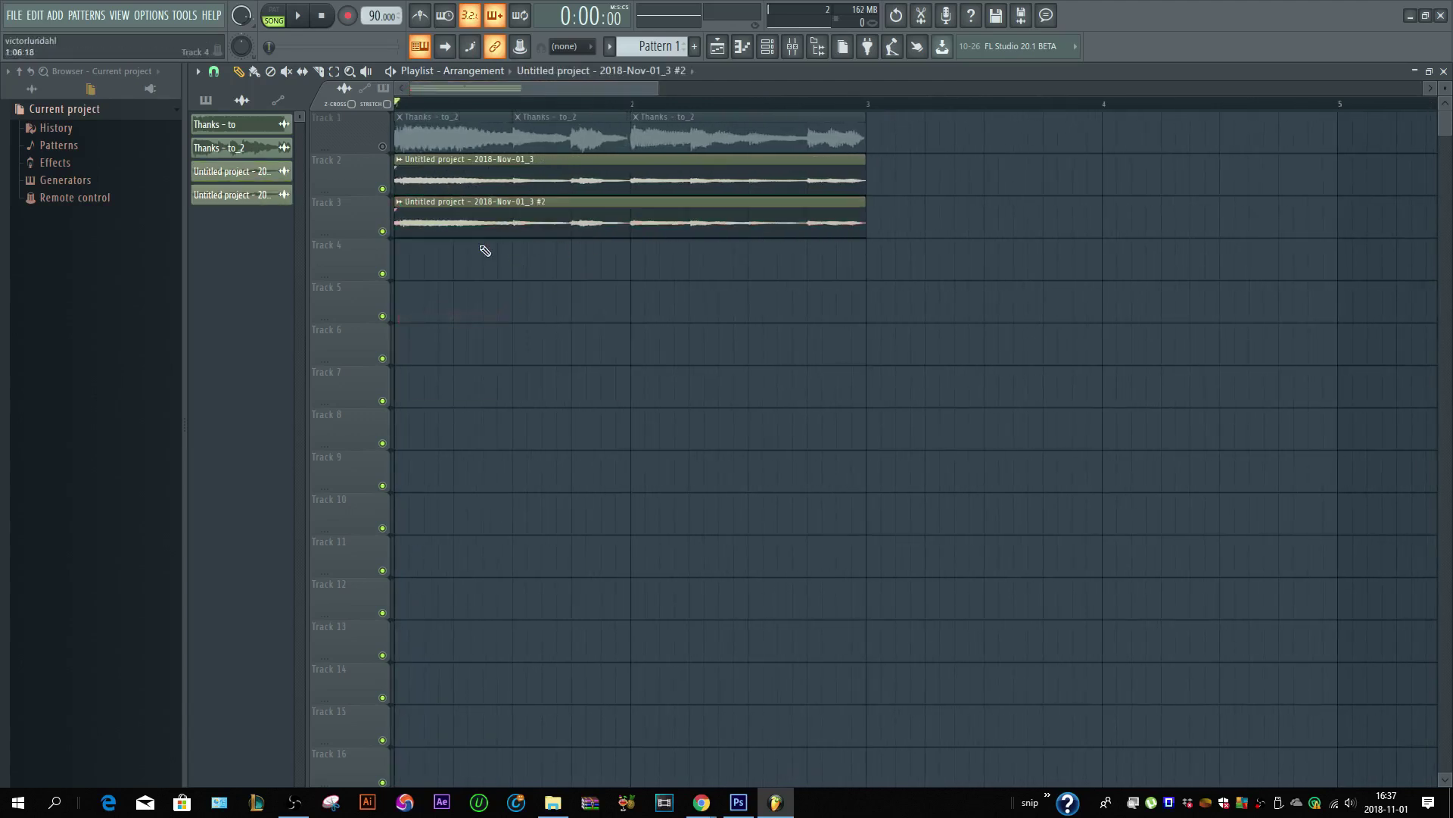
- Show all channels in the channel rack, add a Slicex channel and close its plugin window
key(F6)
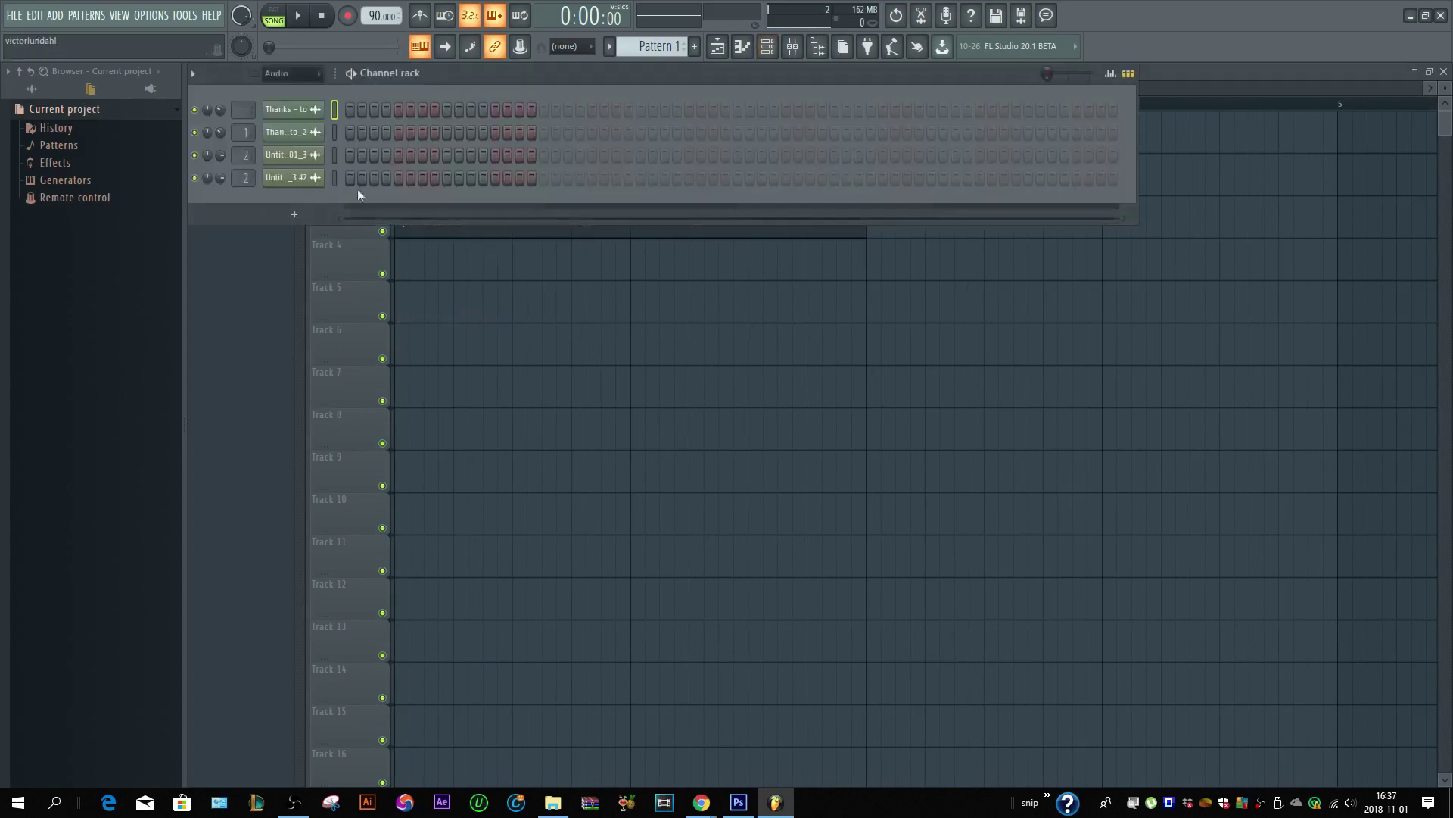
click(290, 74)
click(292, 93)
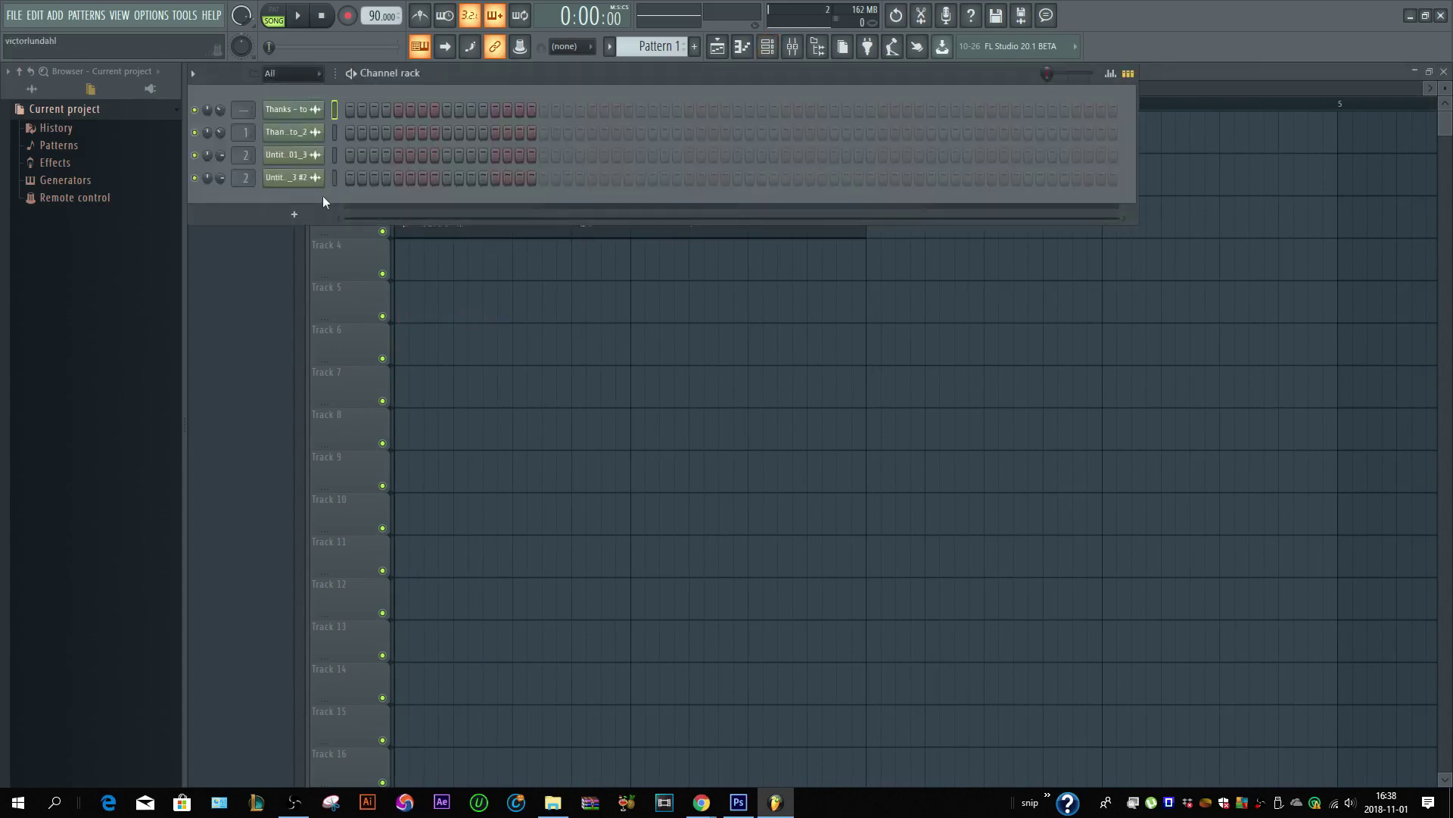
click(292, 213)
click(308, 246)
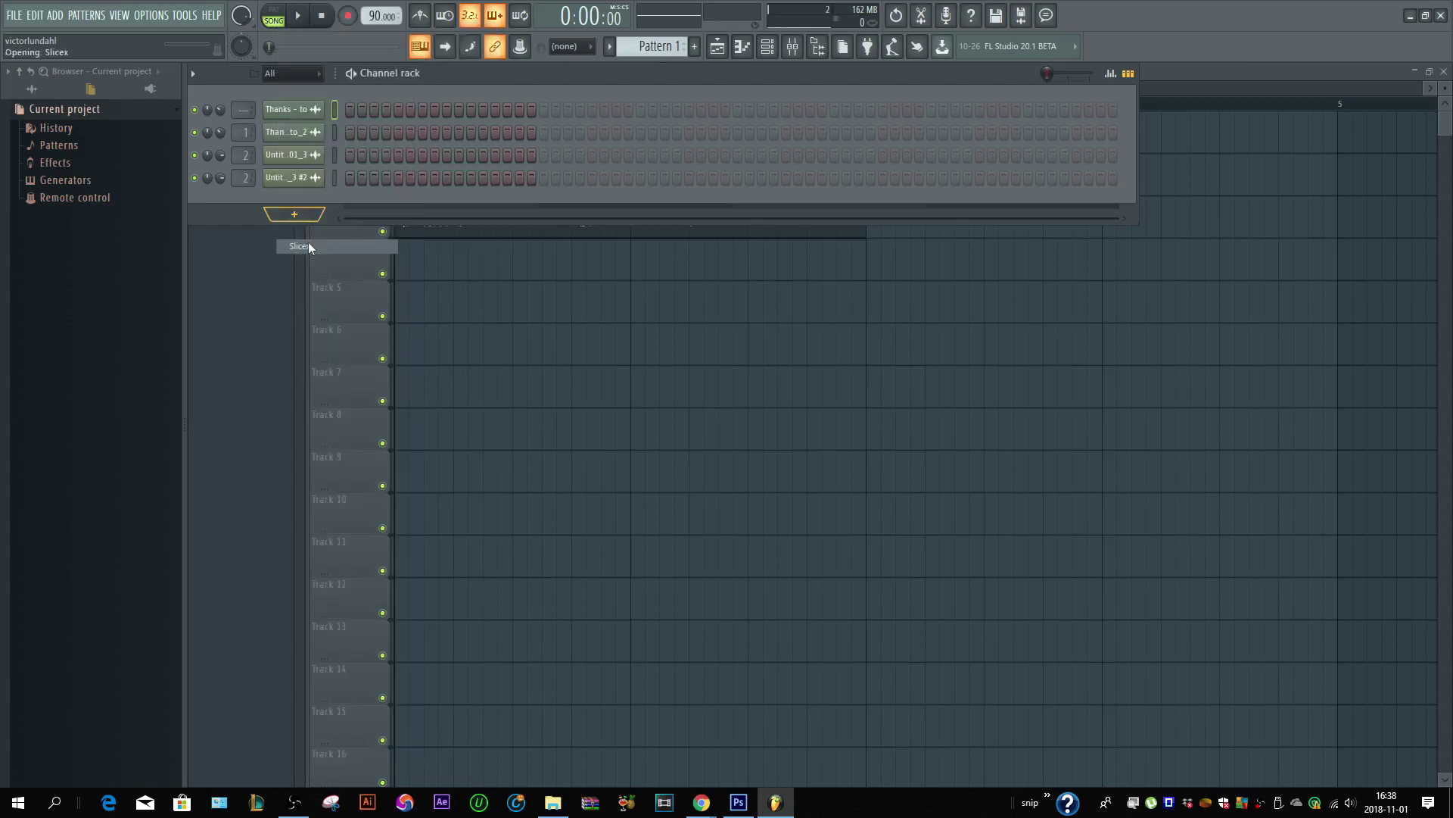
click(745, 162)
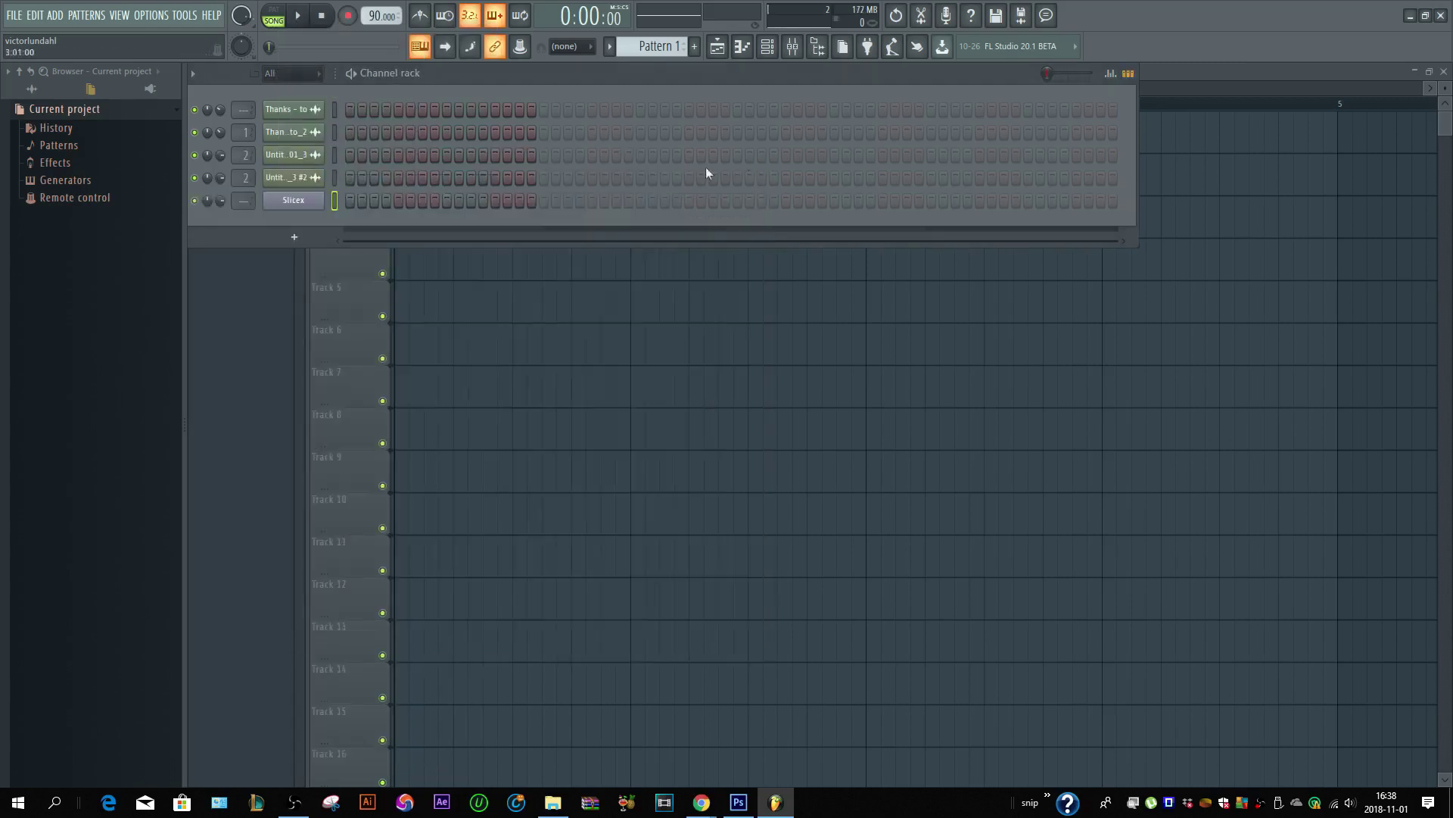
- Load the duplicated clip's sample into the Slicex channel and close the open channel window
click(318, 178)
drag(366, 397, 311, 203)
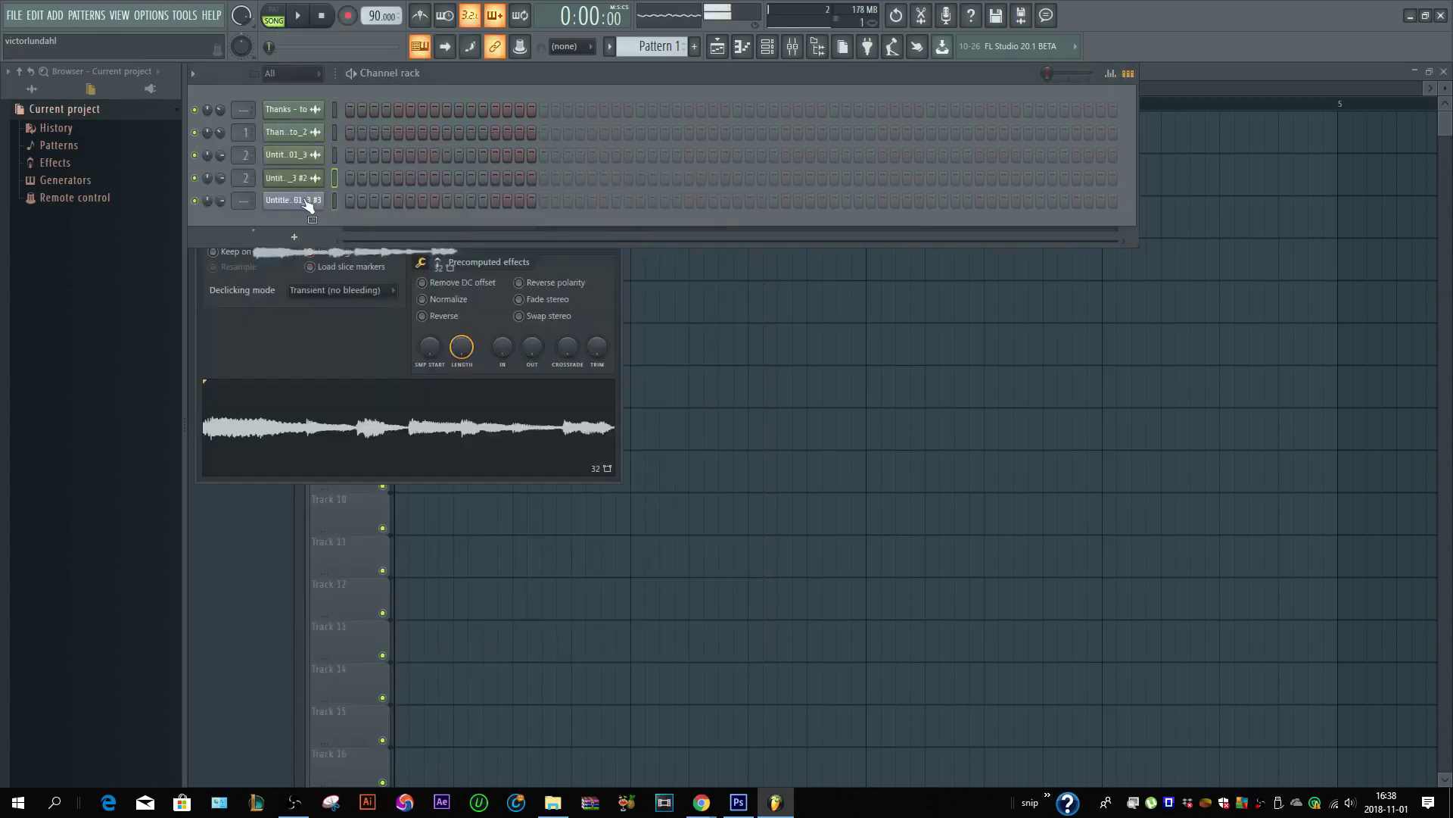
click(349, 318)
click(612, 144)
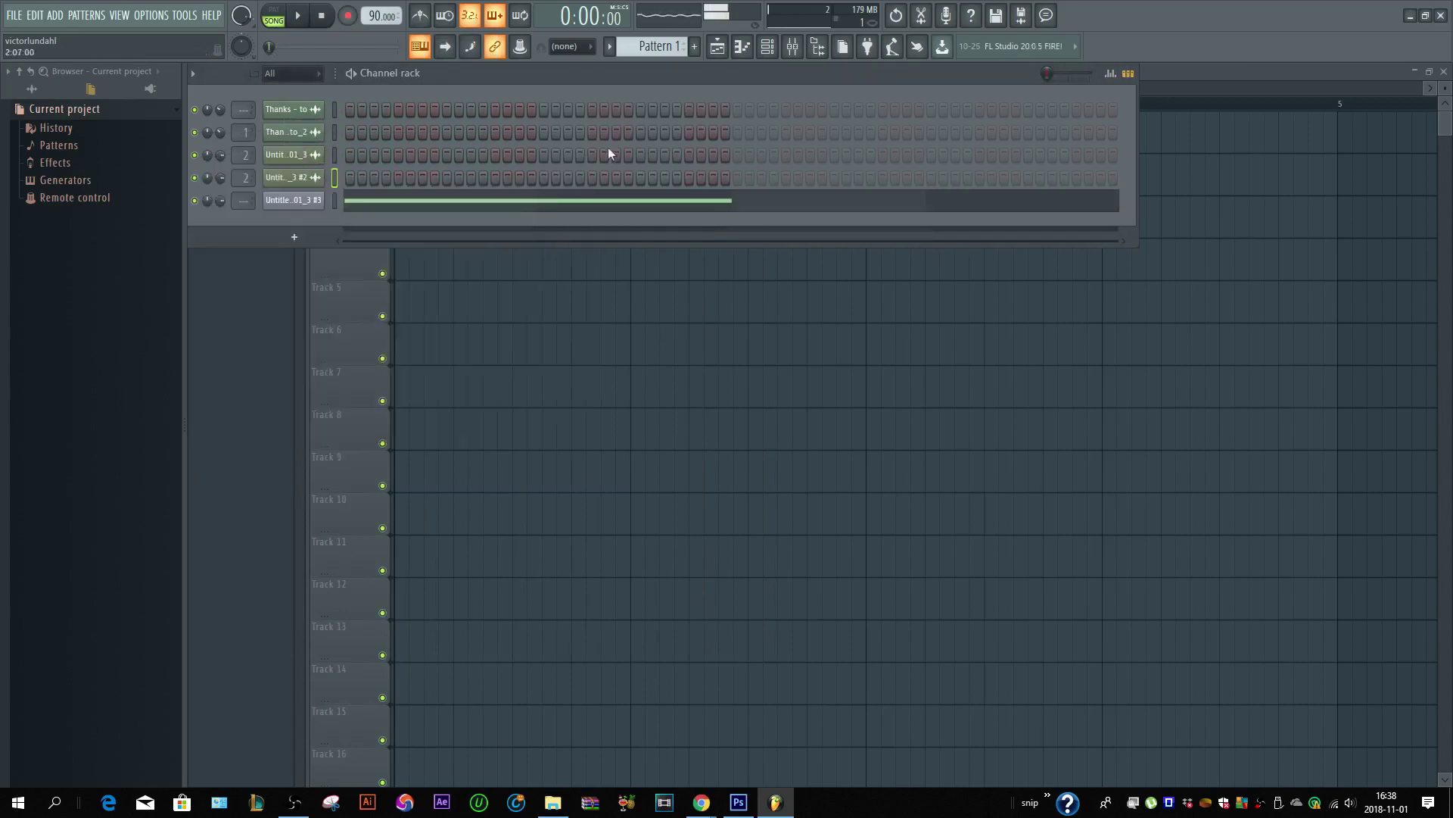
- Delete the automatically dumped Song jump note from the Slicex piano roll, close it and stop playback
key(space)
click(589, 206)
right_click(643, 514)
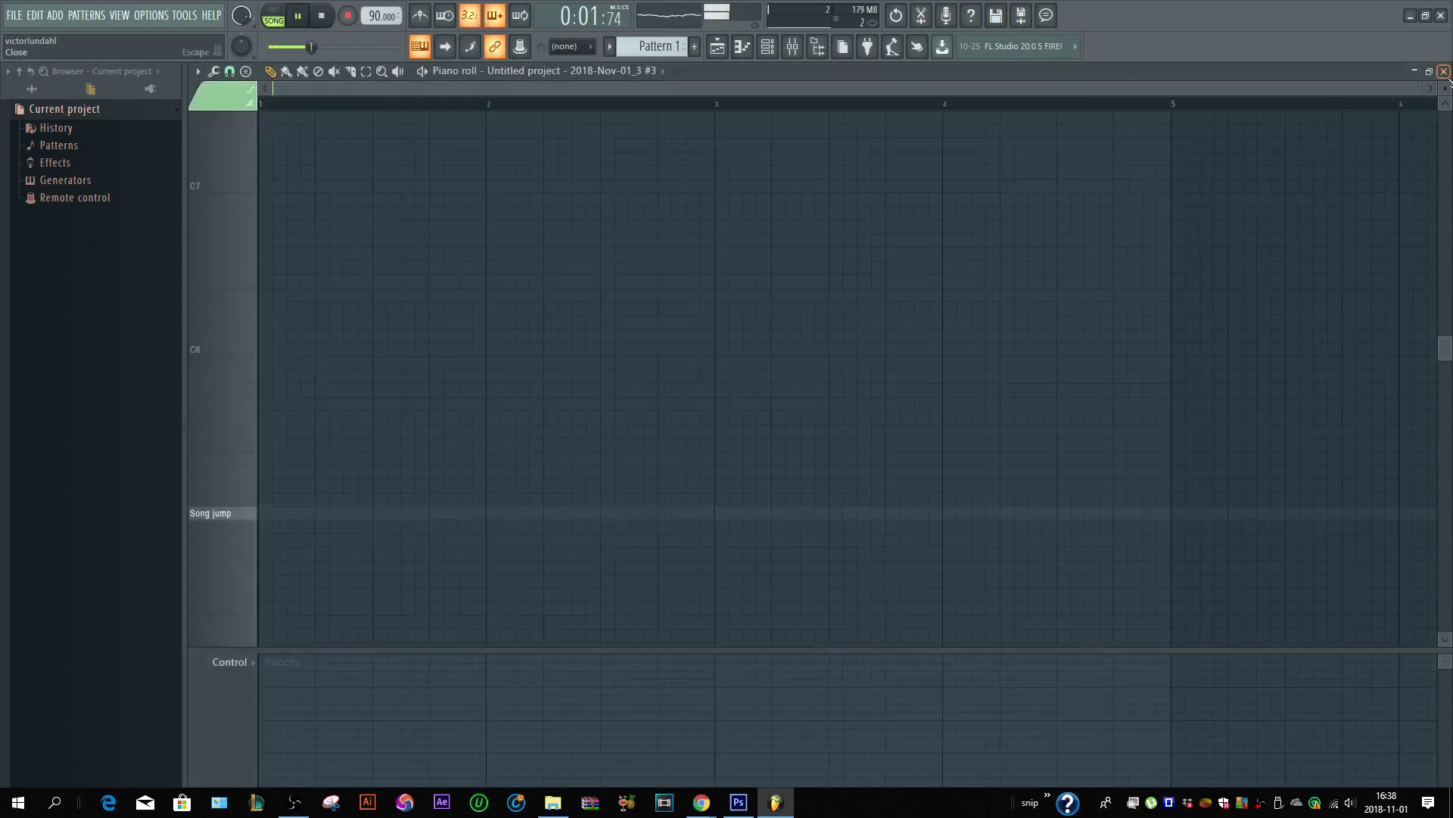
key(Escape)
key(space)
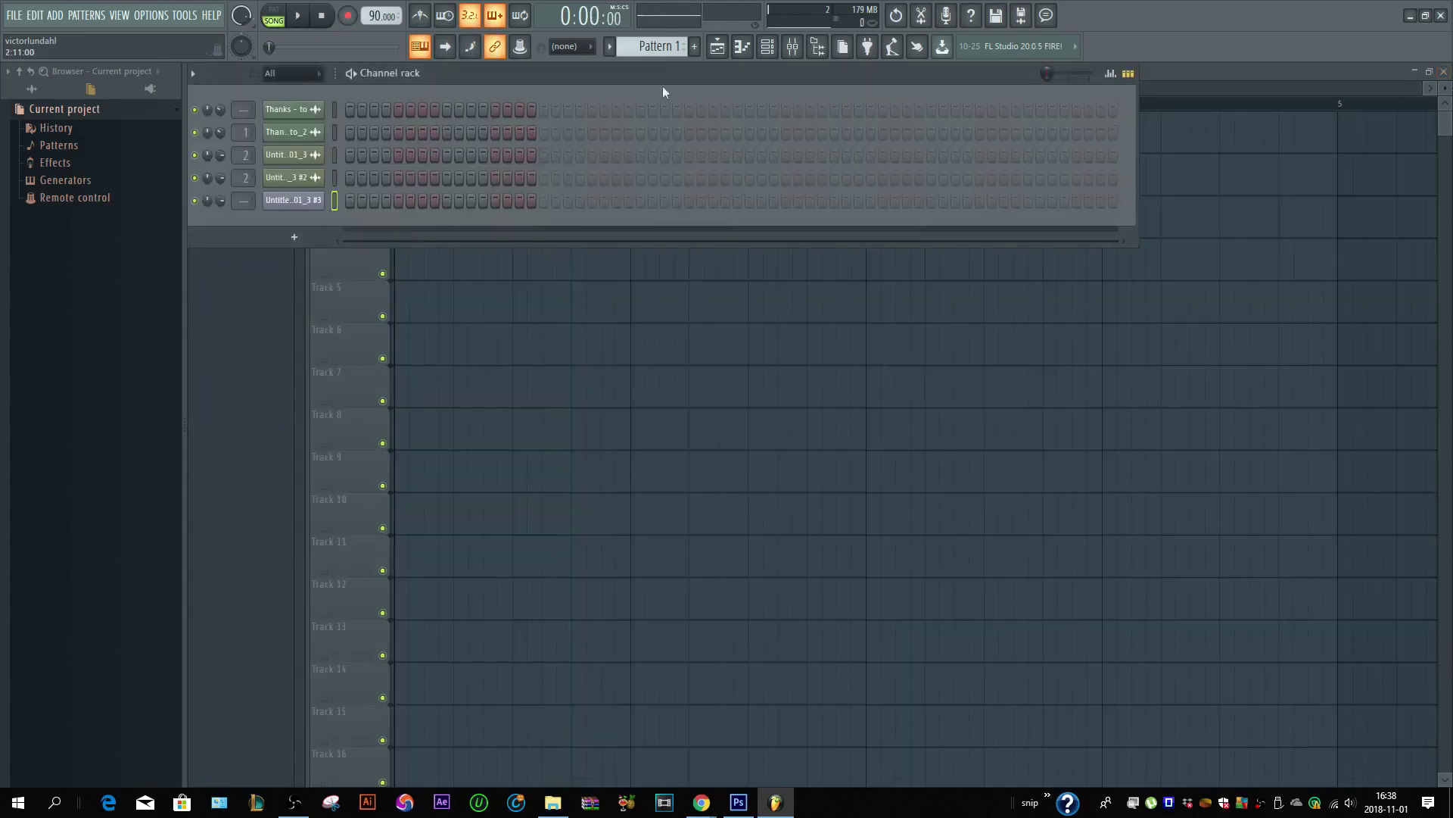
- Play the sample in Slicex and add seven slice markers in time with the beats, up to Marker #8
click(316, 201)
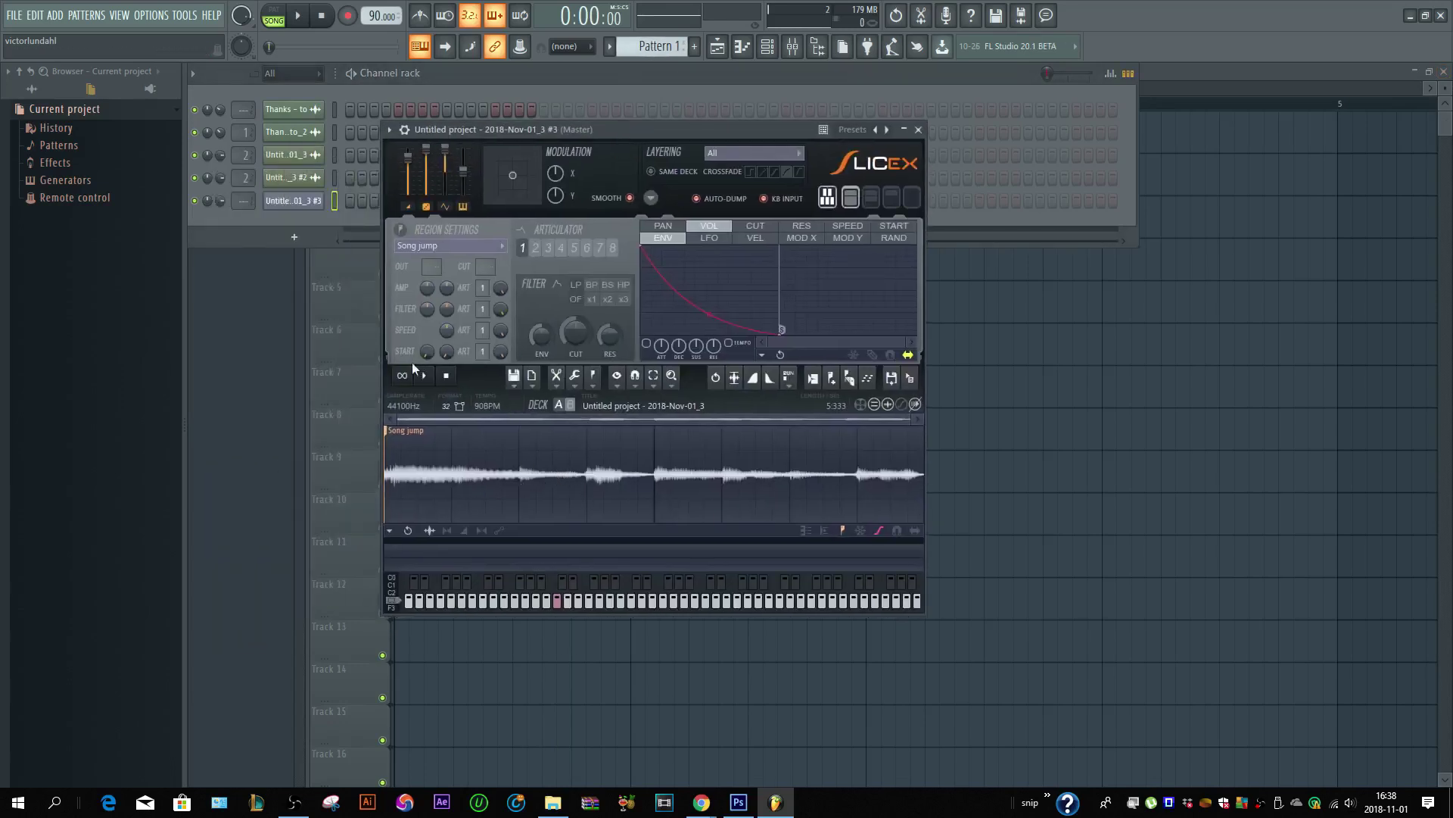
click(424, 375)
click(832, 378)
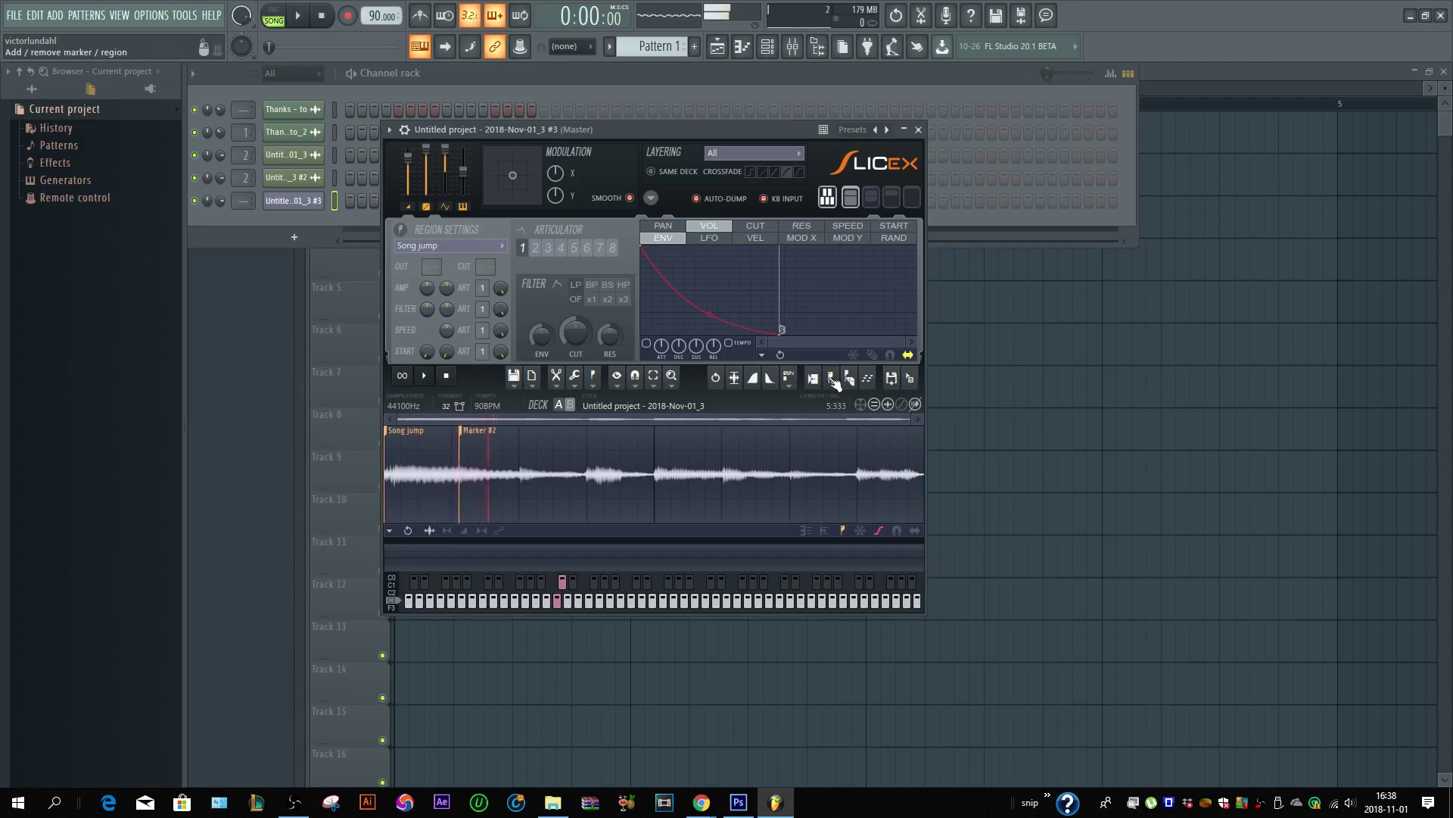
click(832, 379)
click(832, 378)
click(832, 379)
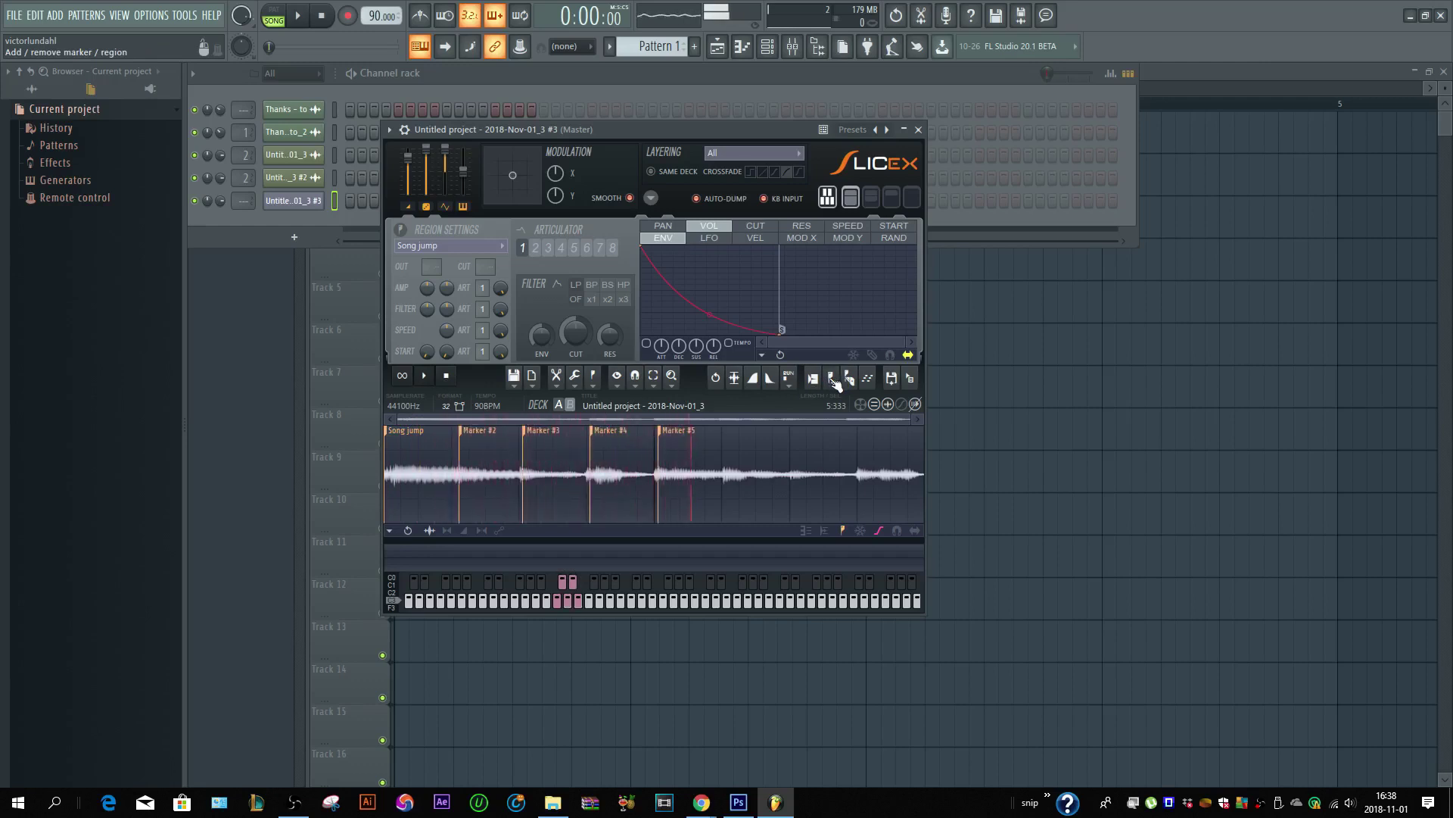
click(832, 378)
click(831, 378)
click(832, 378)
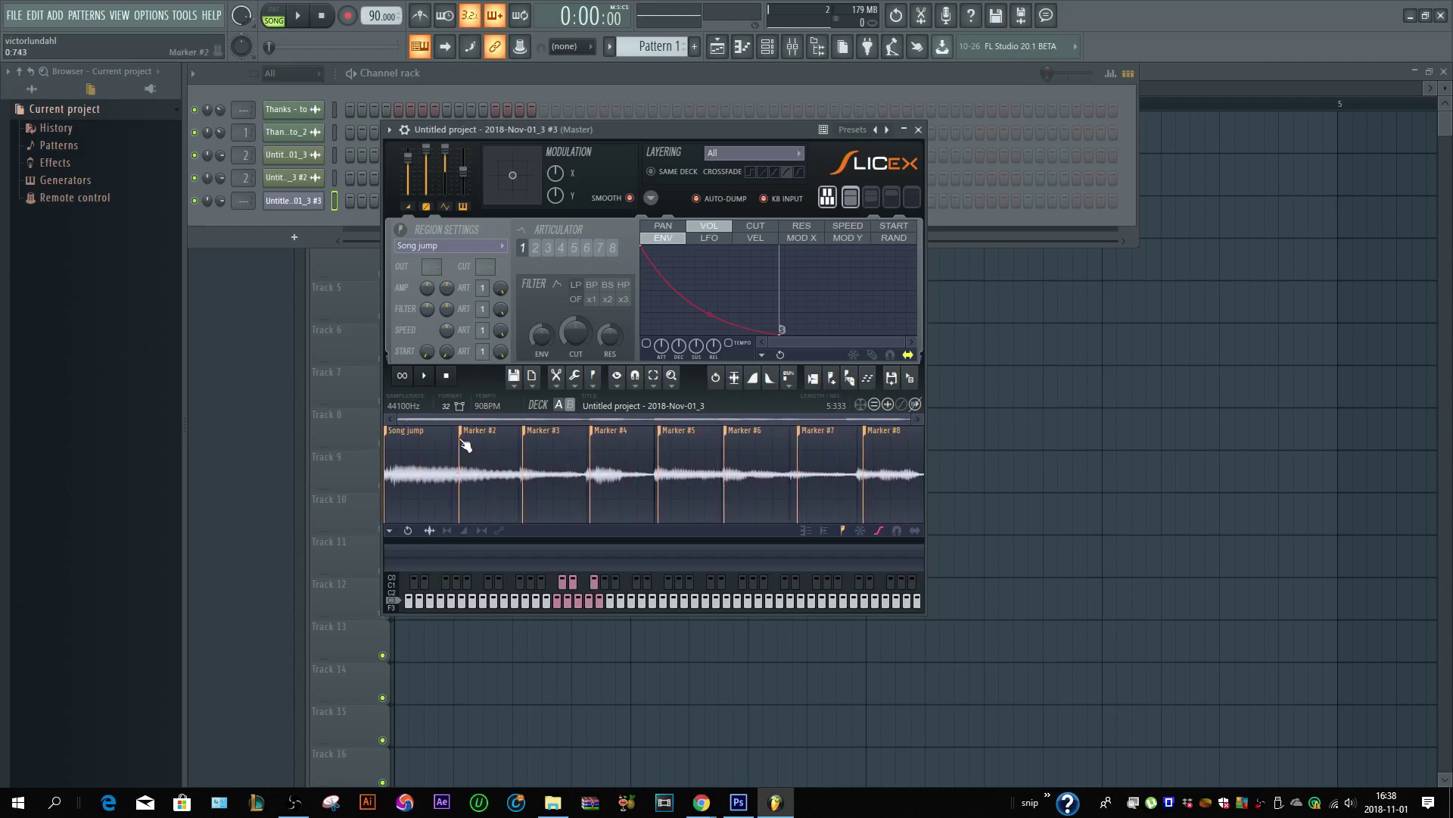
- Move Marker #2 slightly earlier to 0:698 and check the marker positions against the waveform
drag(465, 445, 460, 443)
scroll(433, 473, up, 4)
drag(436, 418, 413, 419)
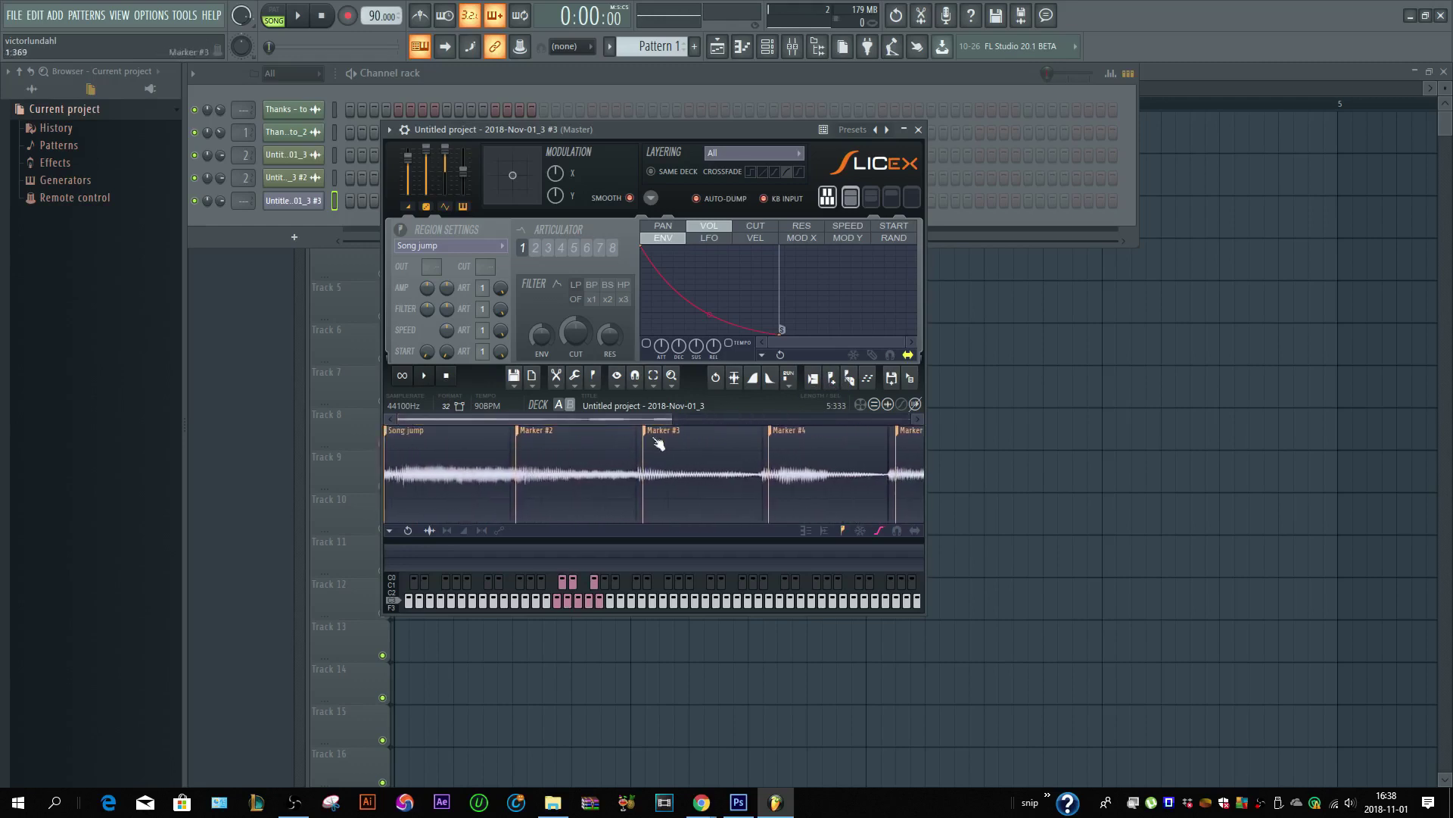
scroll(651, 447, down, 2)
scroll(475, 441, down, 2)
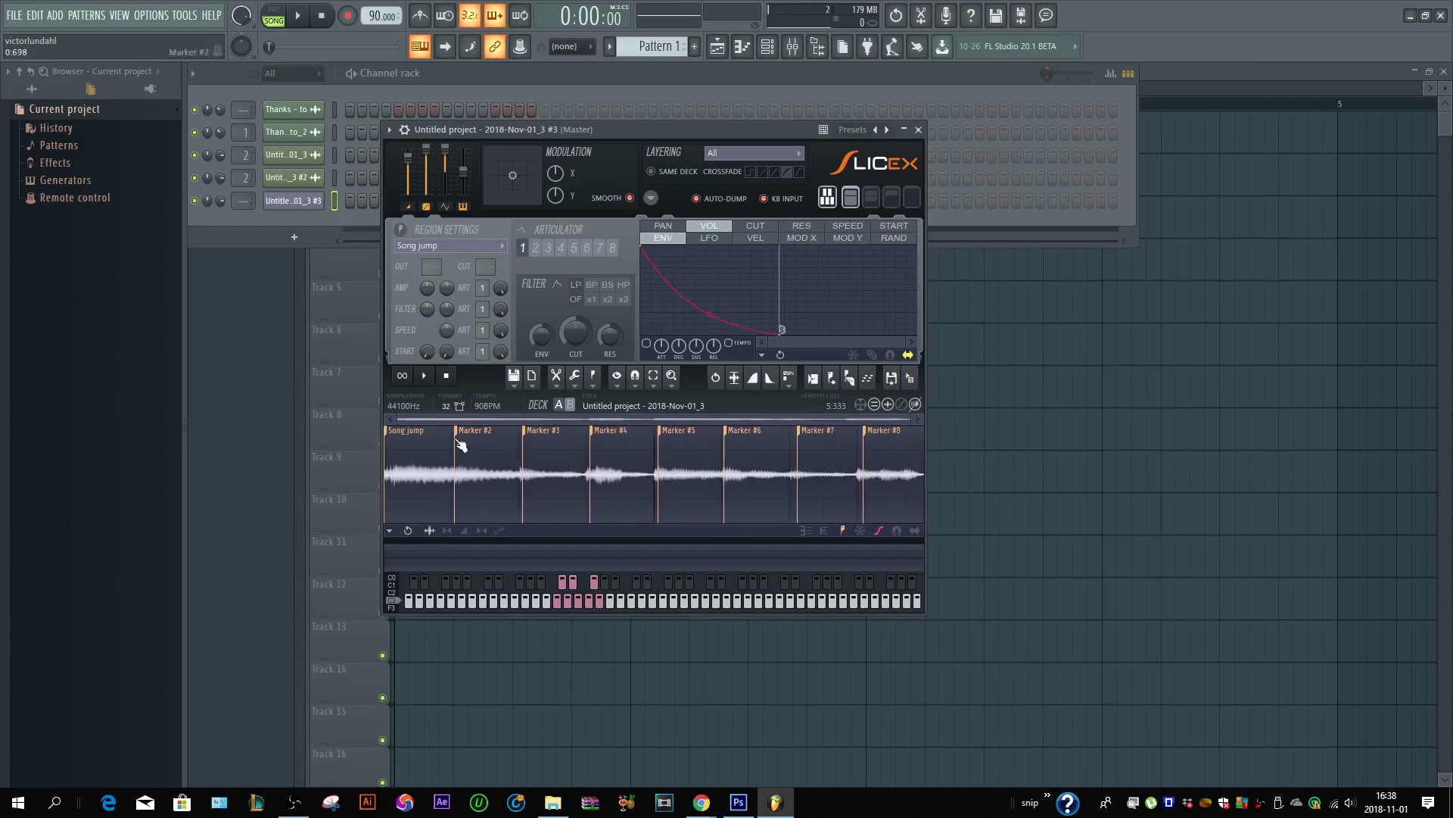
key(q)
- Delete every second slice marker after Song jump, keeping only the ones at the original Markers #3, #5 and #7
right_click(457, 440)
click(471, 455)
right_click(590, 430)
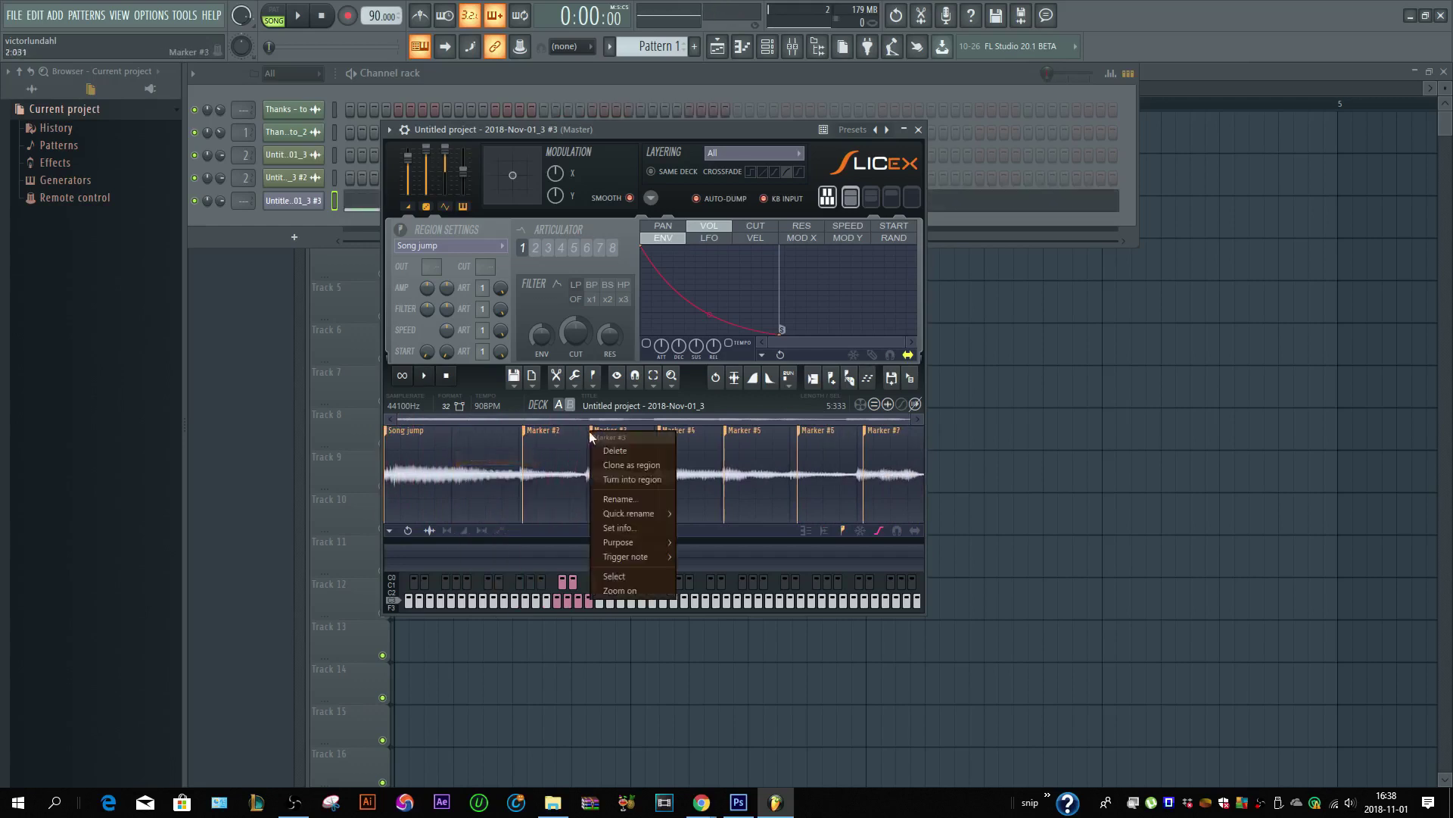
click(598, 448)
right_click(731, 437)
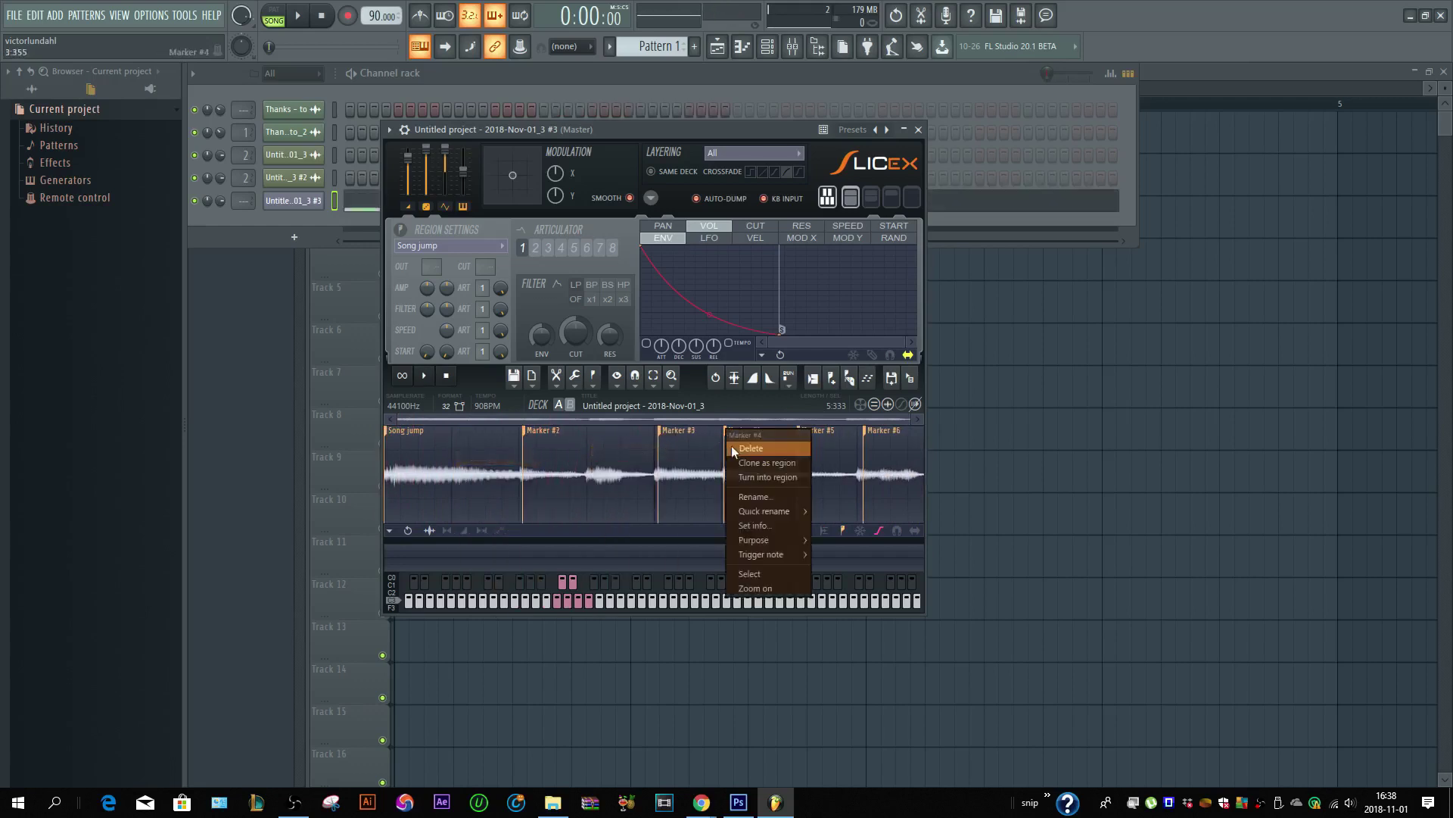
click(731, 446)
right_click(872, 434)
click(896, 448)
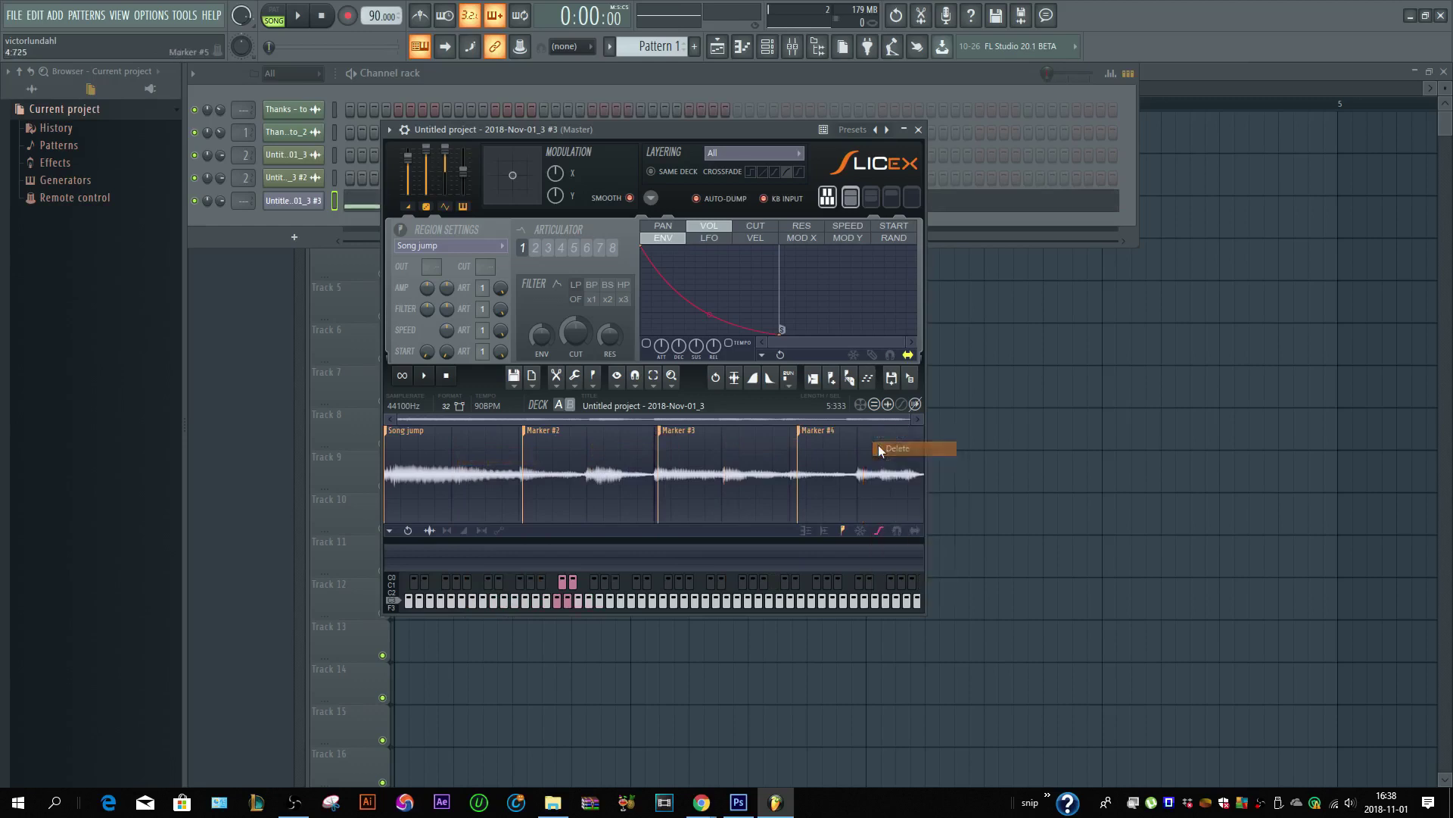
- Align the remaining slice markers with their hits by moving them slightly earlier, with Marker #2 at 1:346
scroll(570, 454, up, 3)
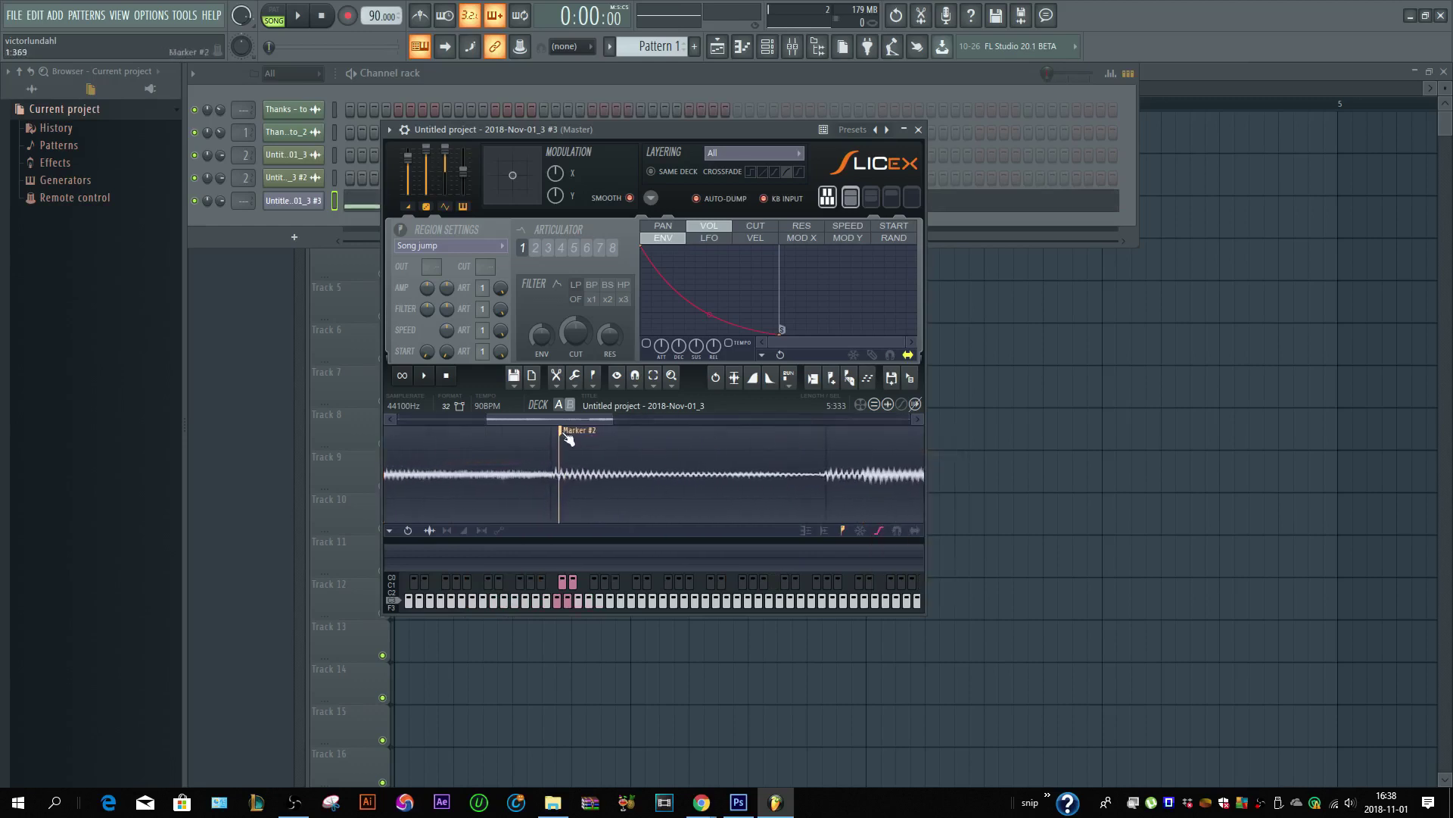
scroll(598, 451, down, 4)
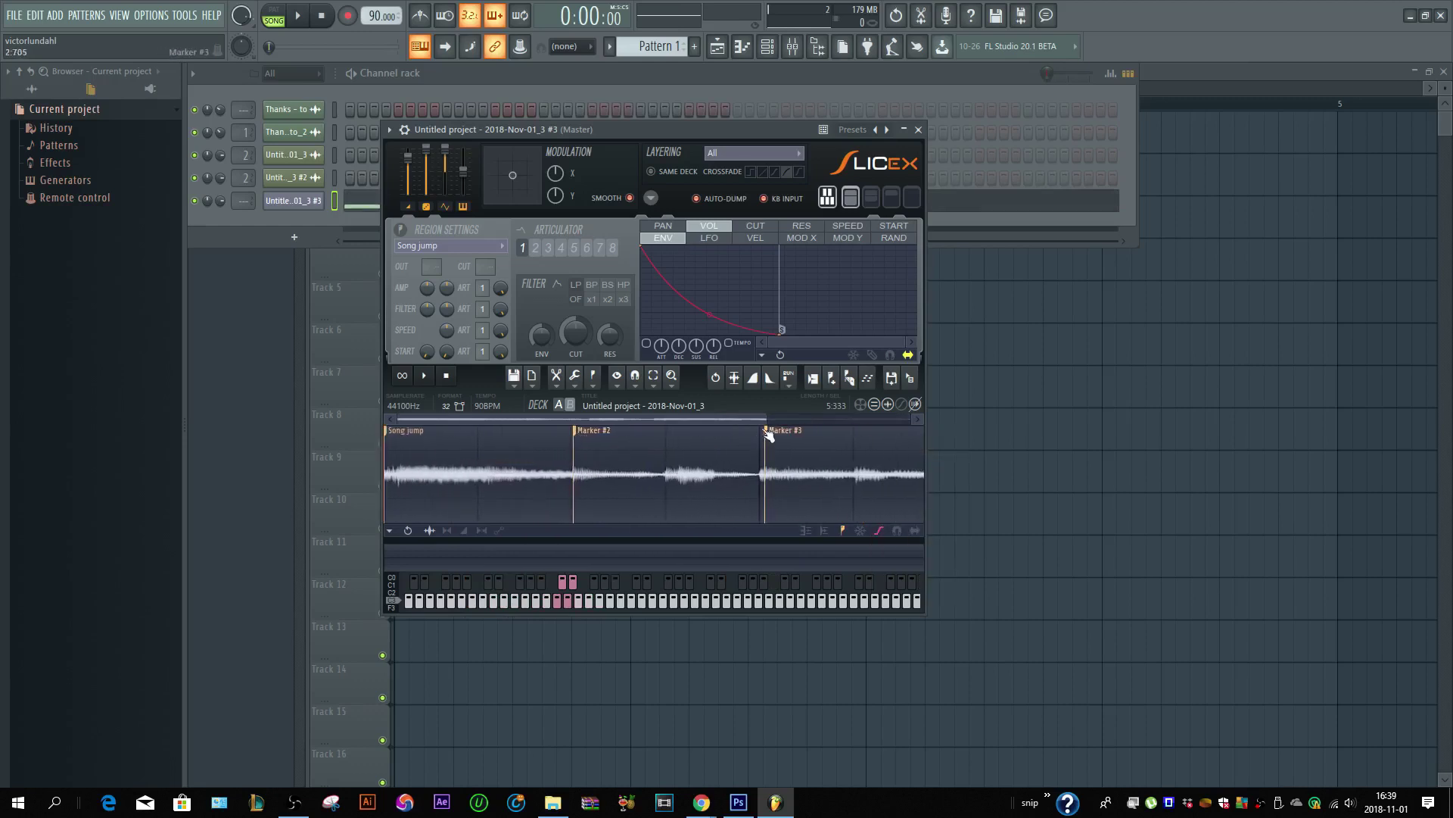
drag(768, 433, 766, 435)
scroll(760, 448, up, 3)
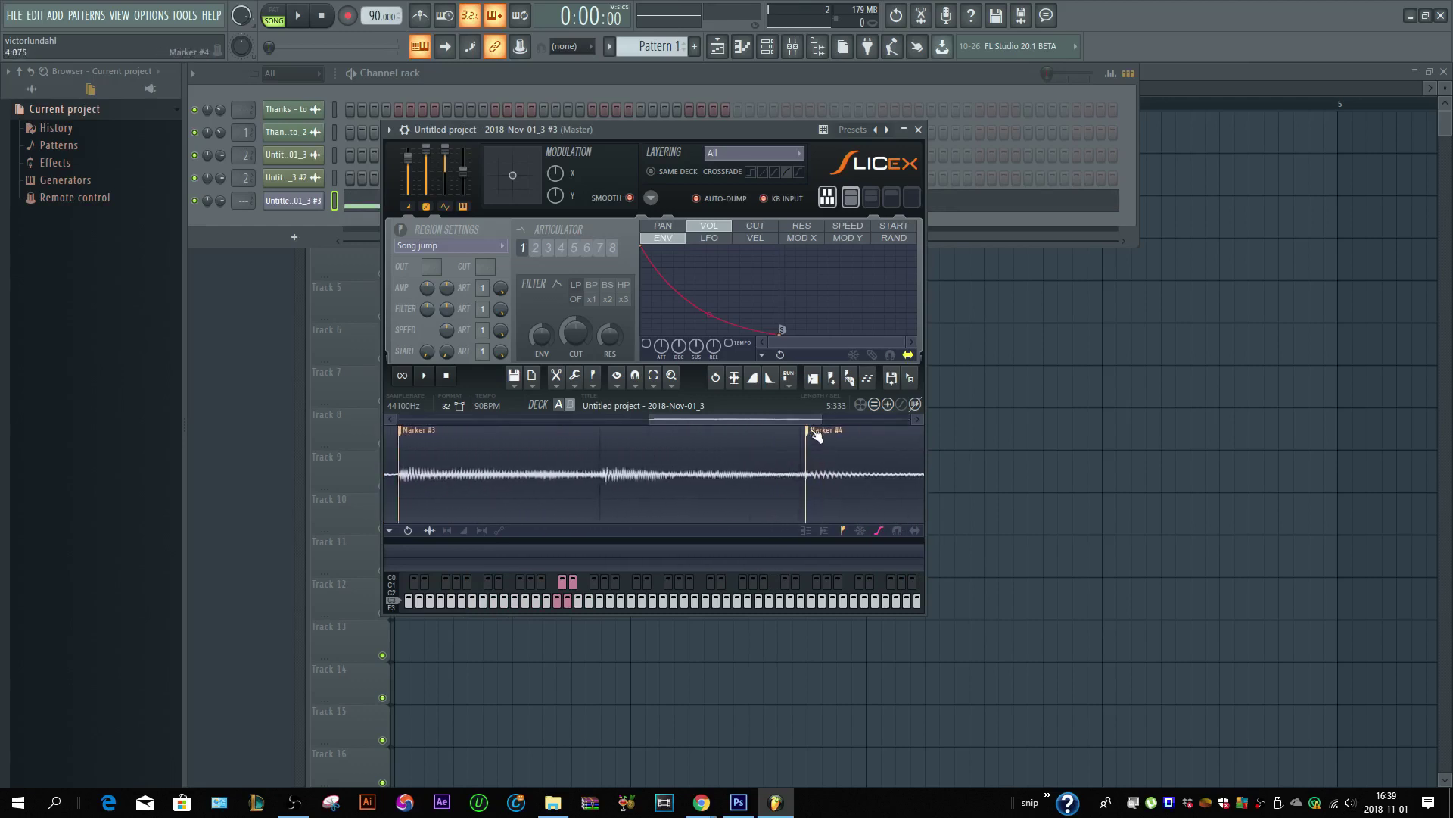
scroll(822, 451, down, 4)
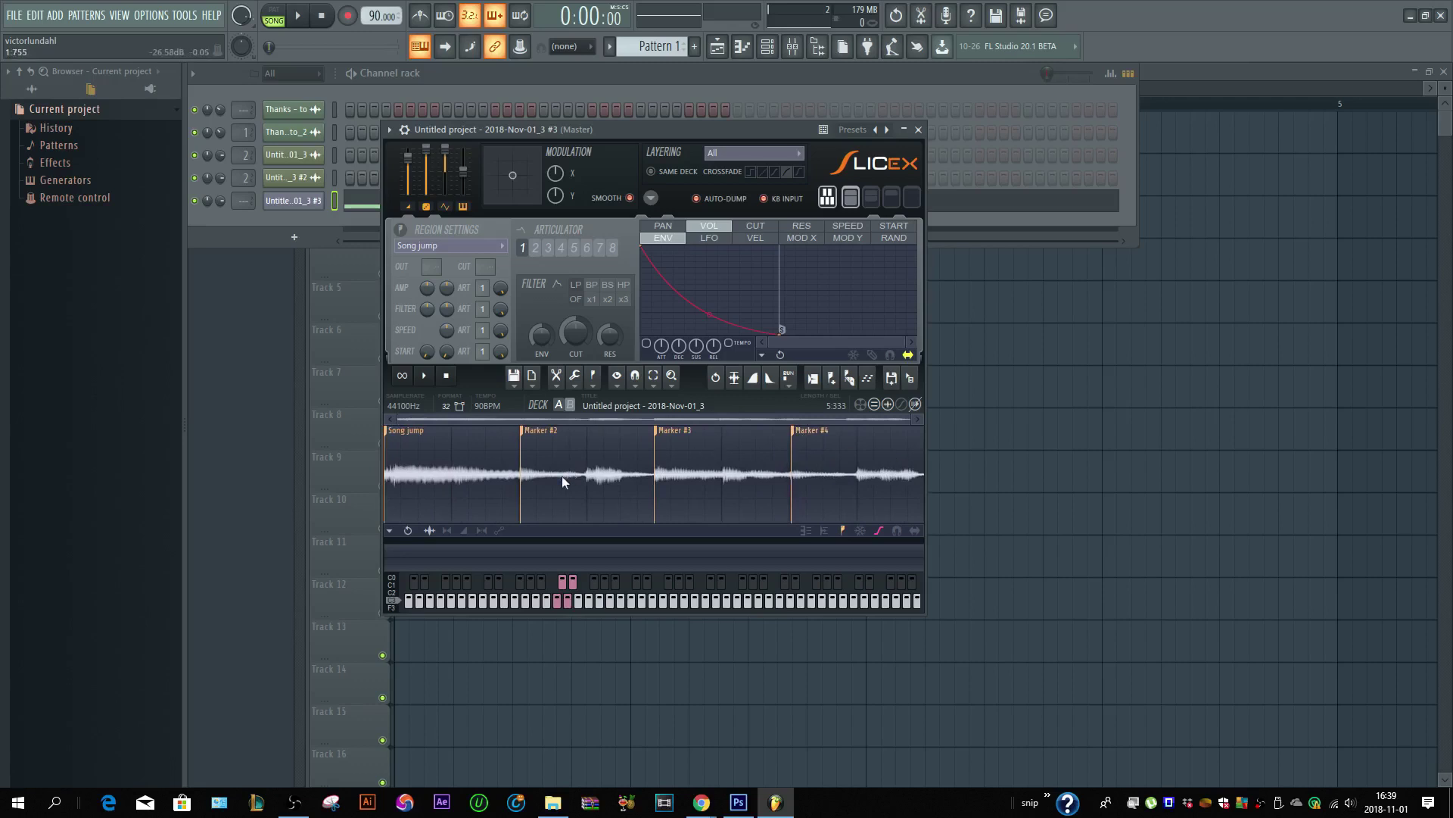
- Audition the first slice and fine-tune its end by moving Marker #2 to 1:337
key(z)
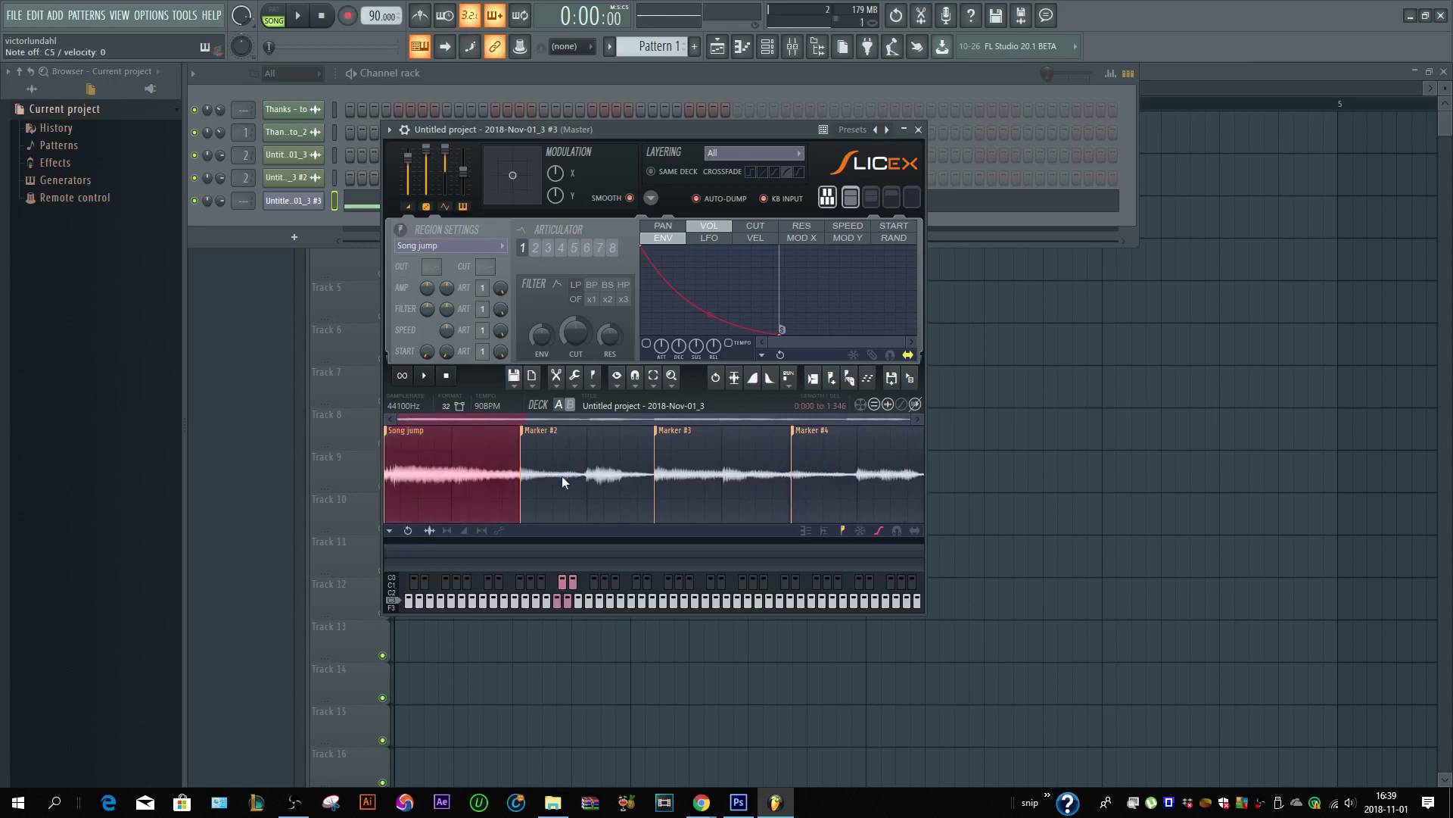
scroll(552, 440, up, 3)
scroll(554, 437, down, 2)
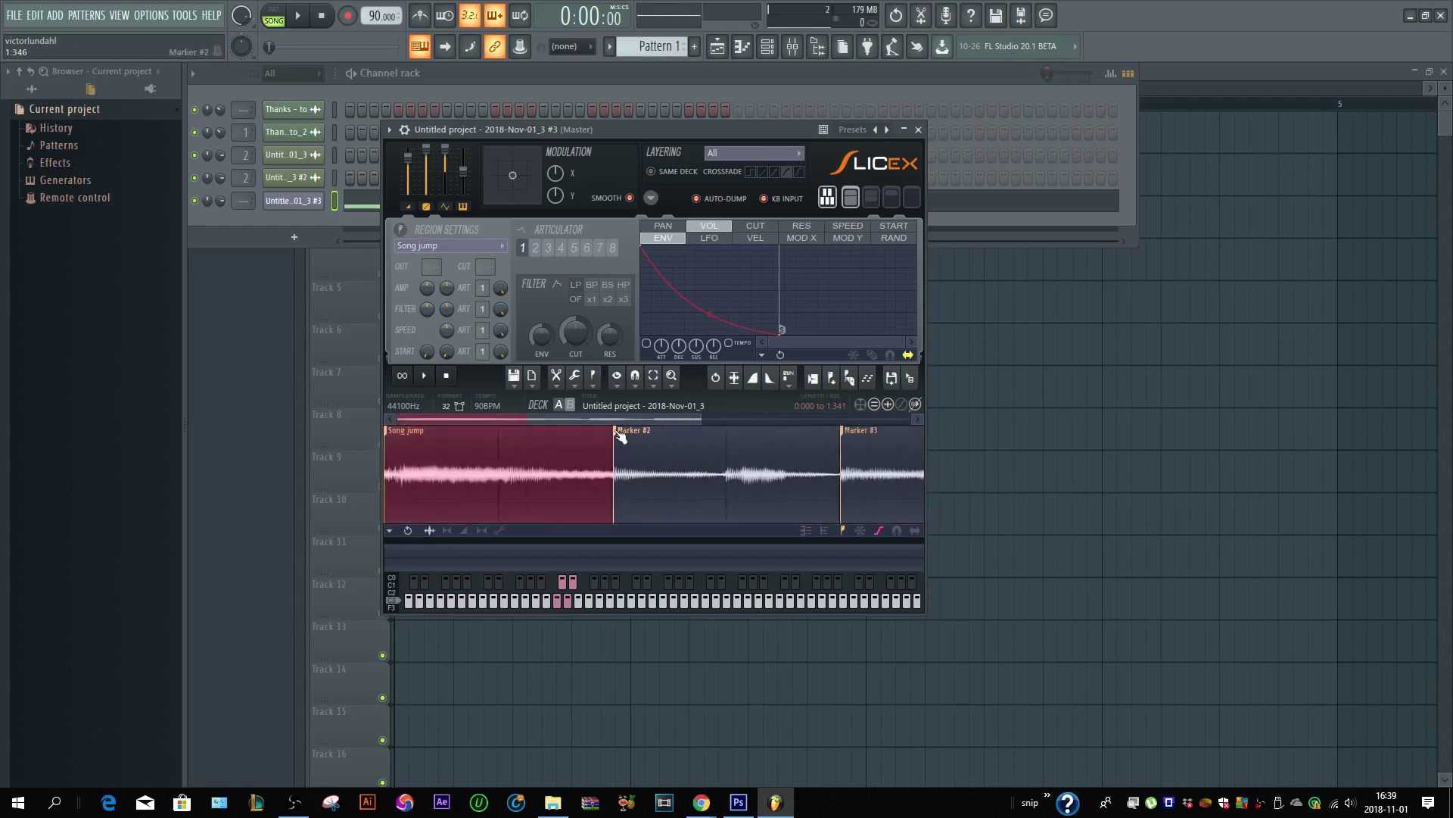
key(z)
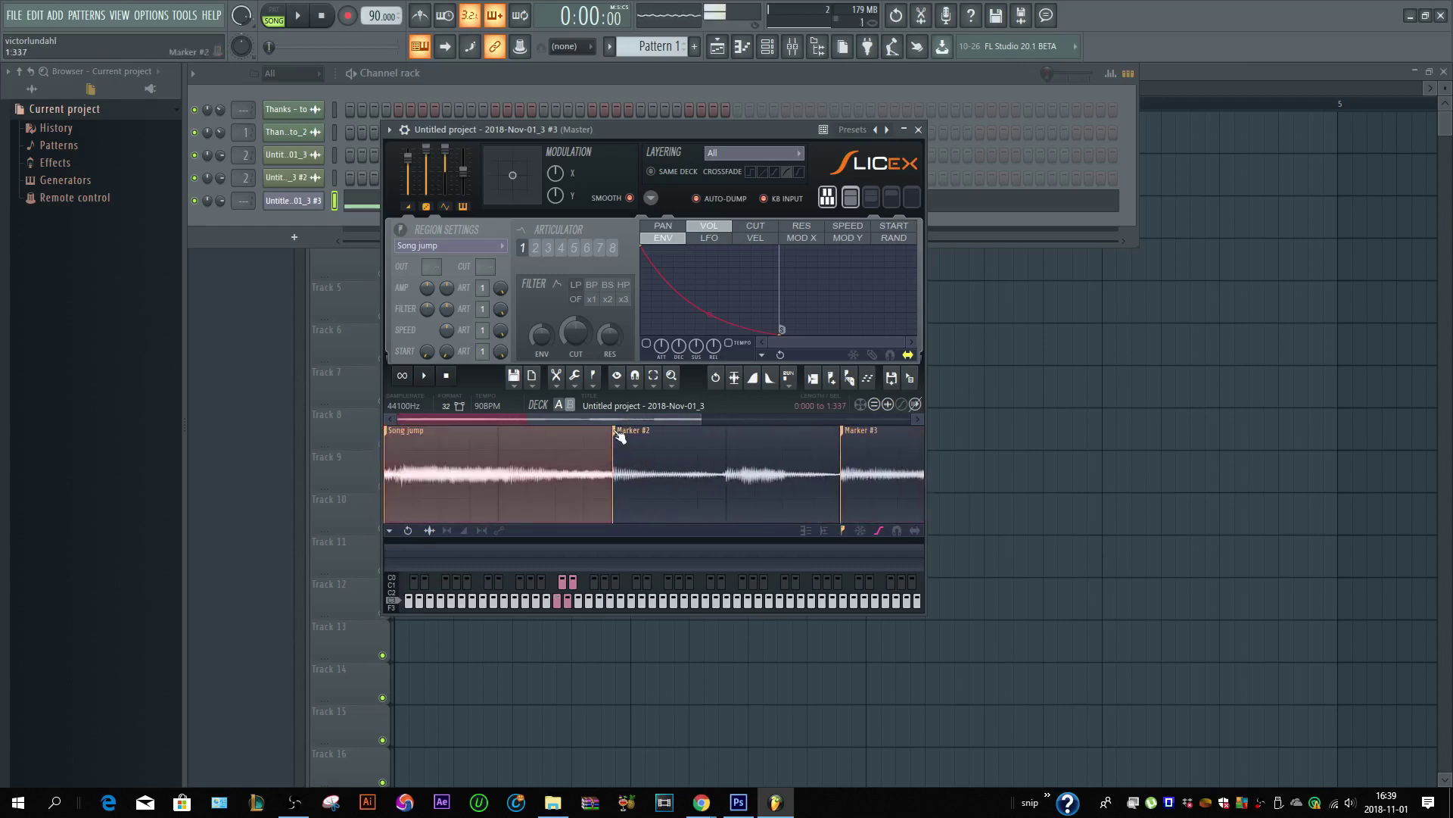
- Audition the slices at Marker #2, Marker #3 and Marker #4 to check where each one starts and ends
click(620, 437)
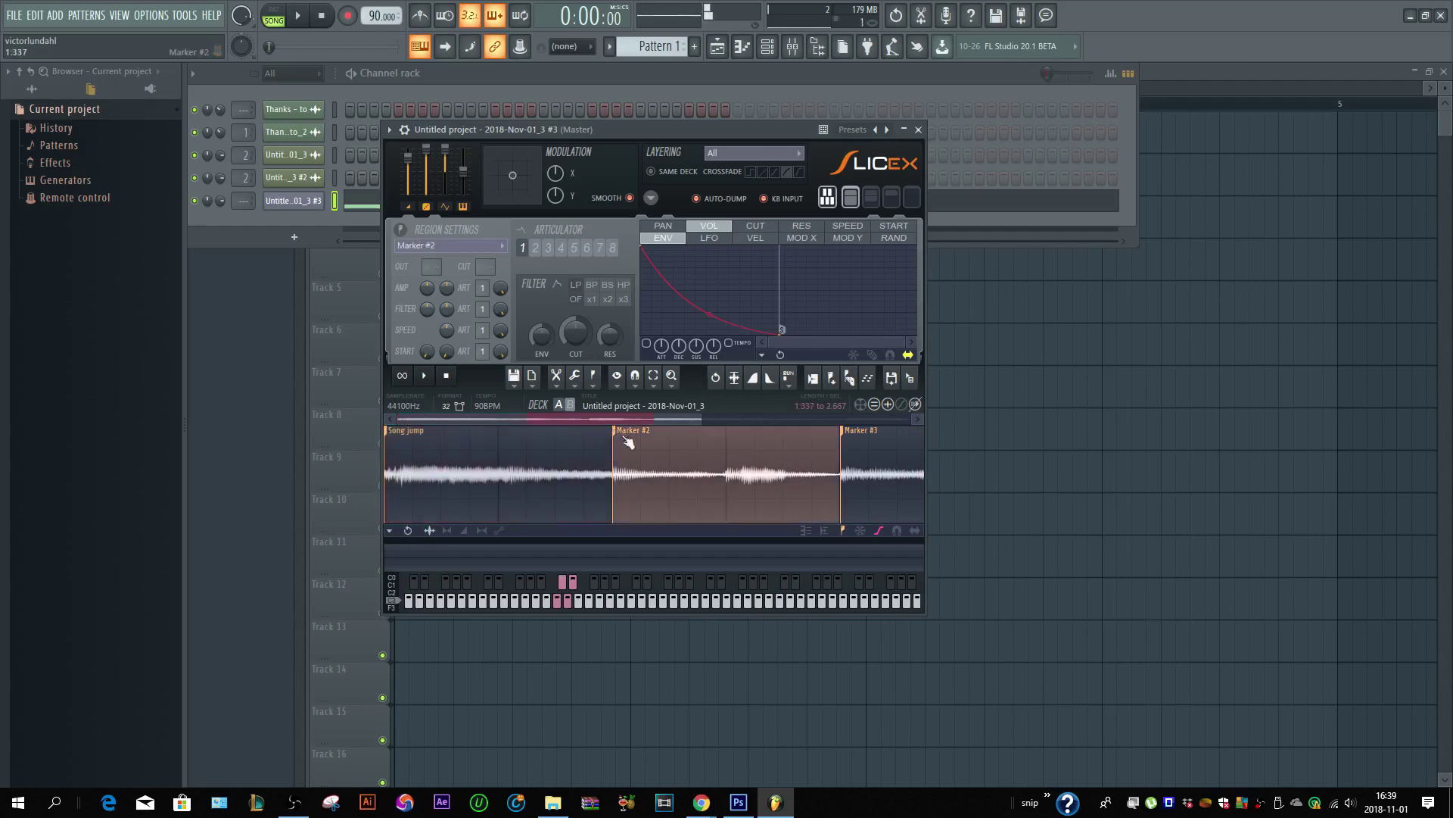
key(x)
key(x)
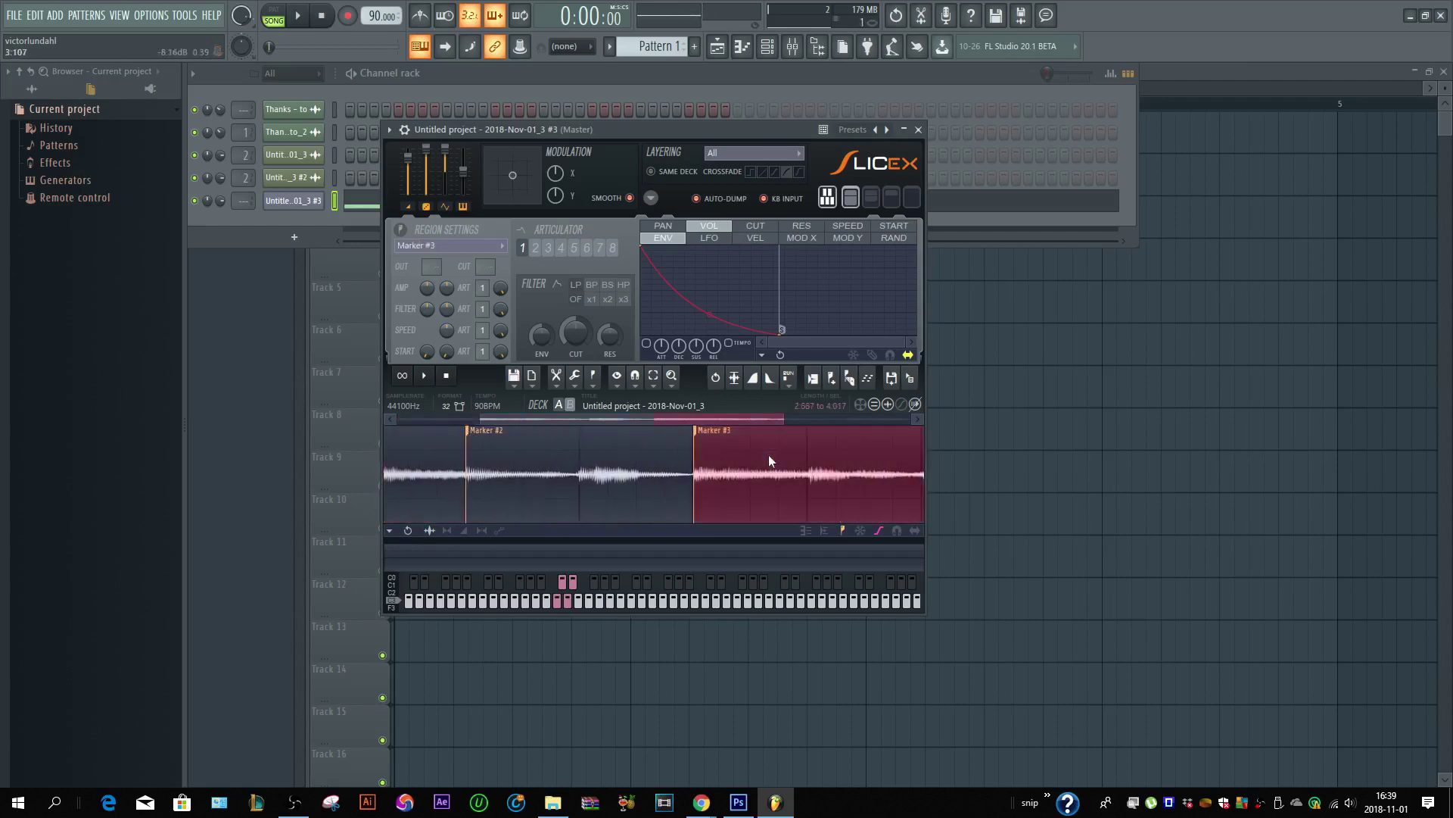
key(d)
key(d)
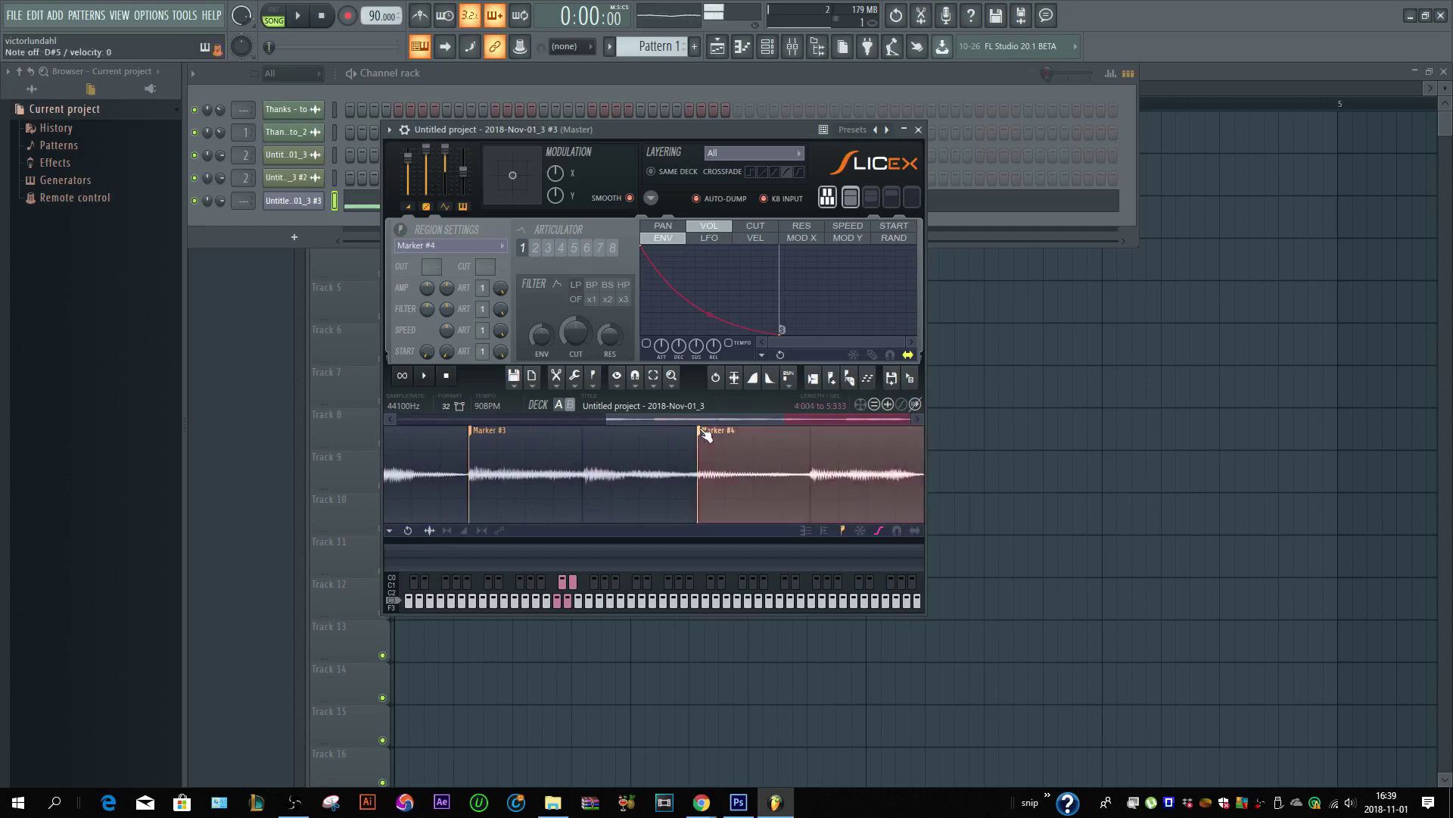
key(x)
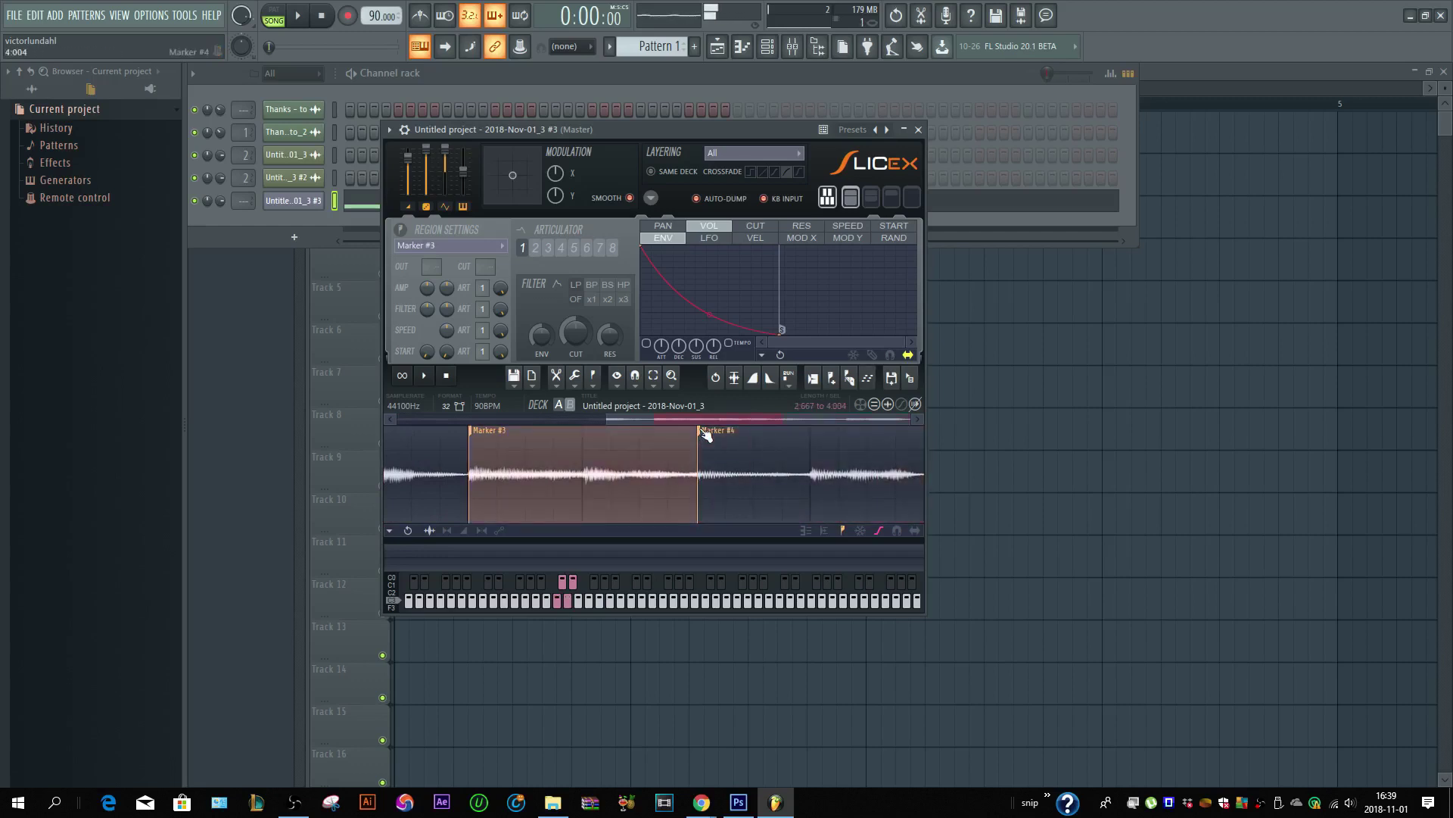
key(d)
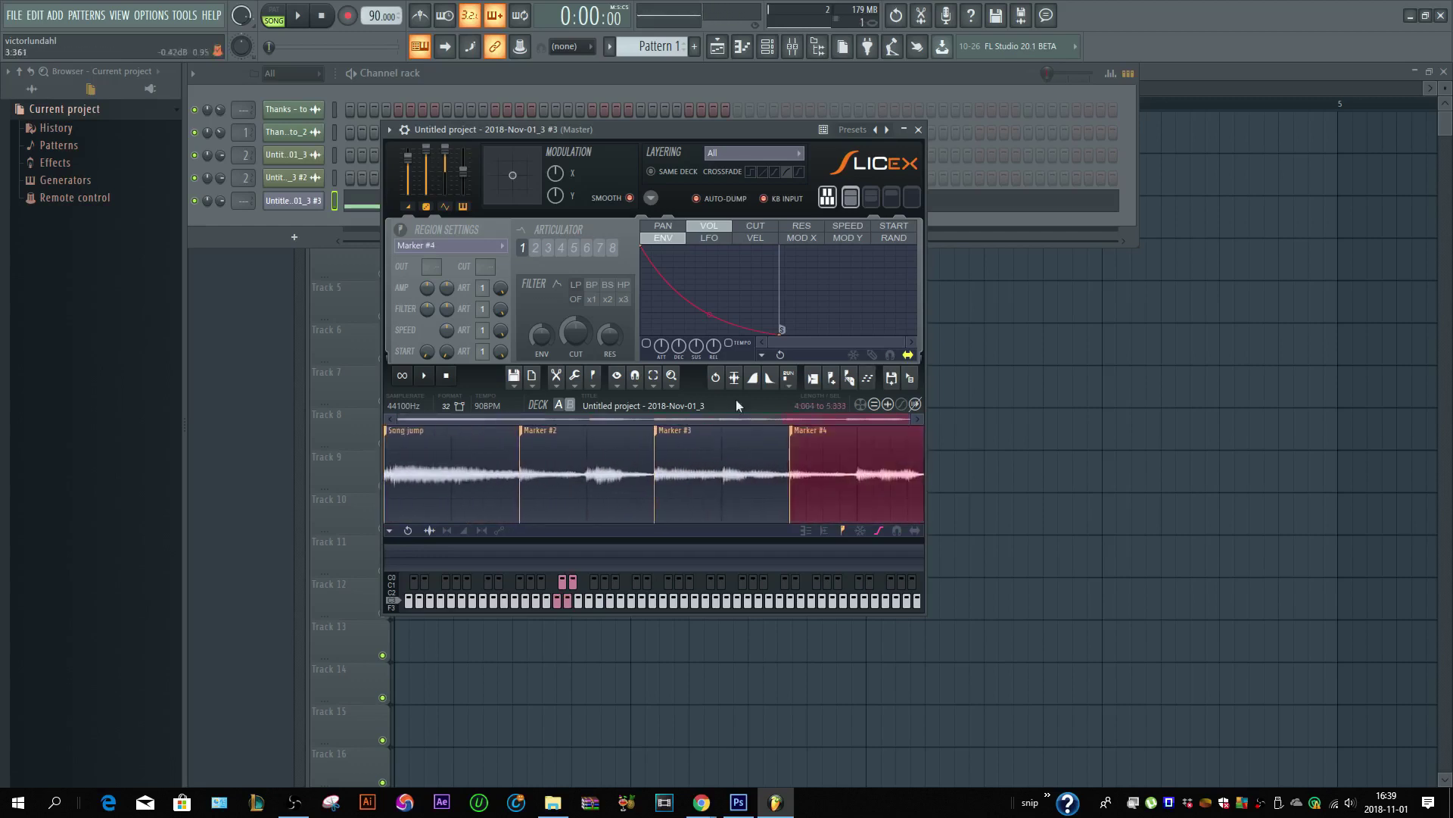
- Clear the dumped slice notes from the sliced channel's piano roll in Pattern 1 and turn on the metronome
click(918, 130)
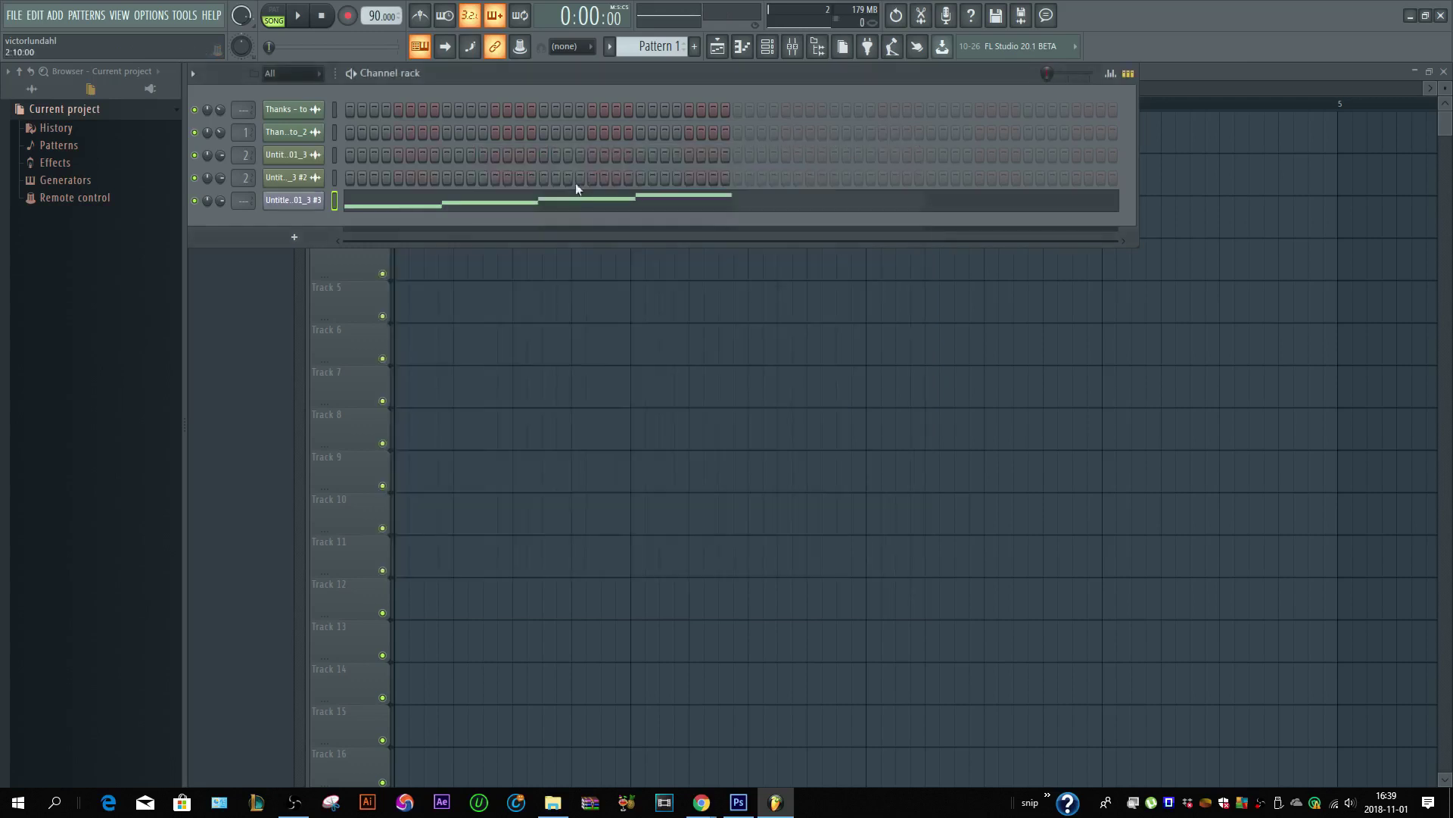
click(436, 210)
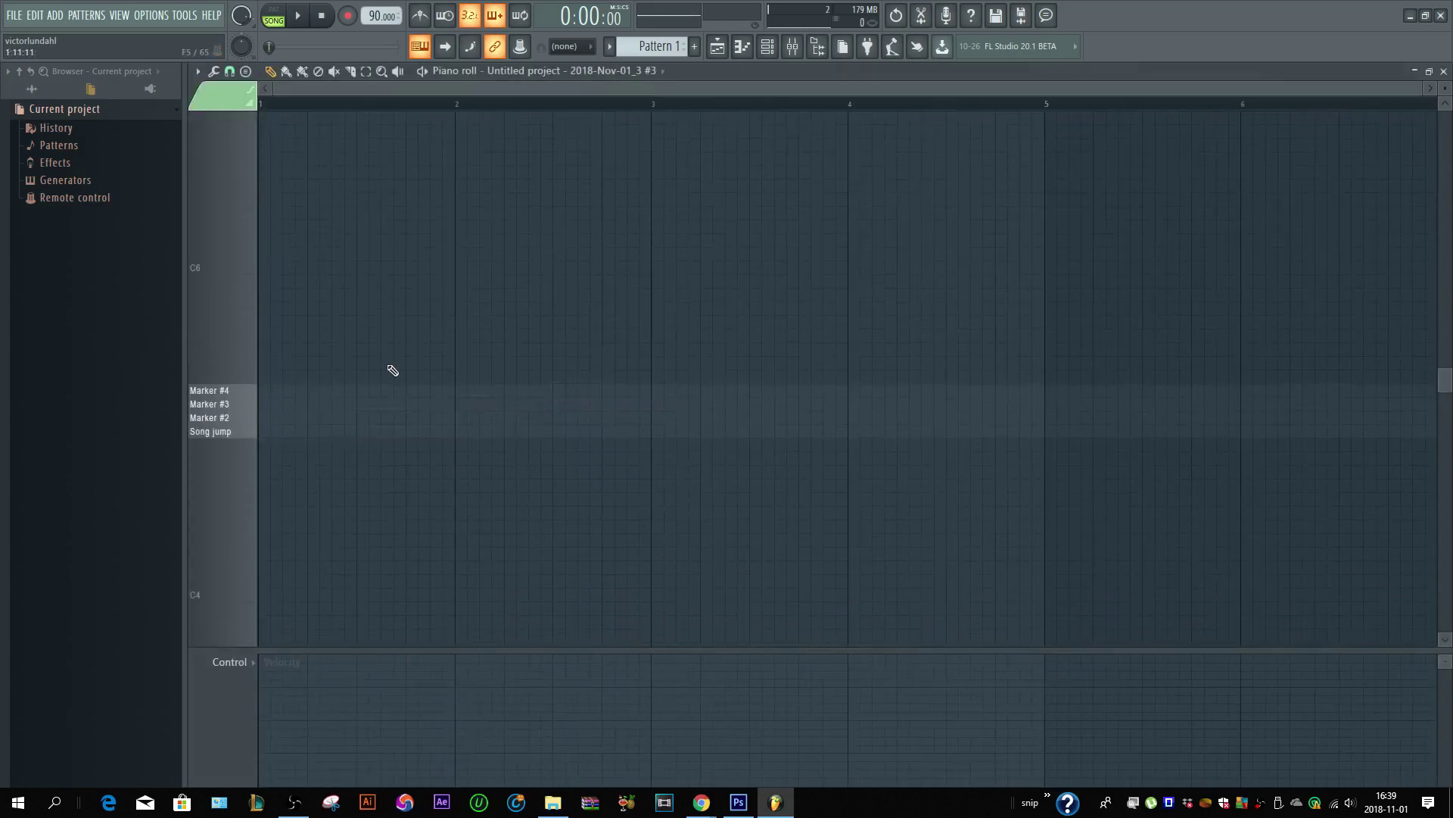
scroll(393, 370, up, 3)
drag(392, 86, 326, 88)
scroll(308, 304, down, 3)
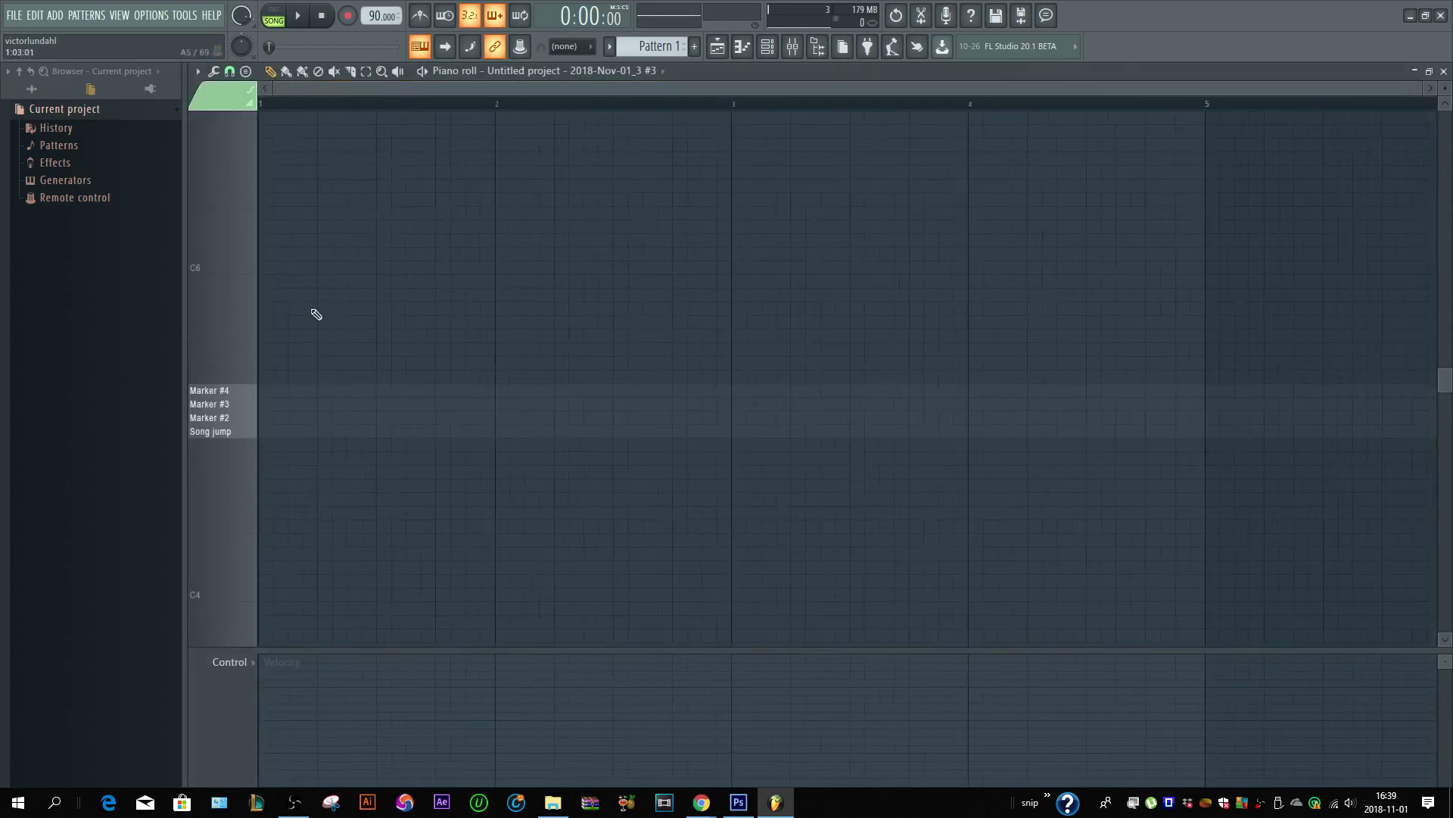
key(ctrl+m)
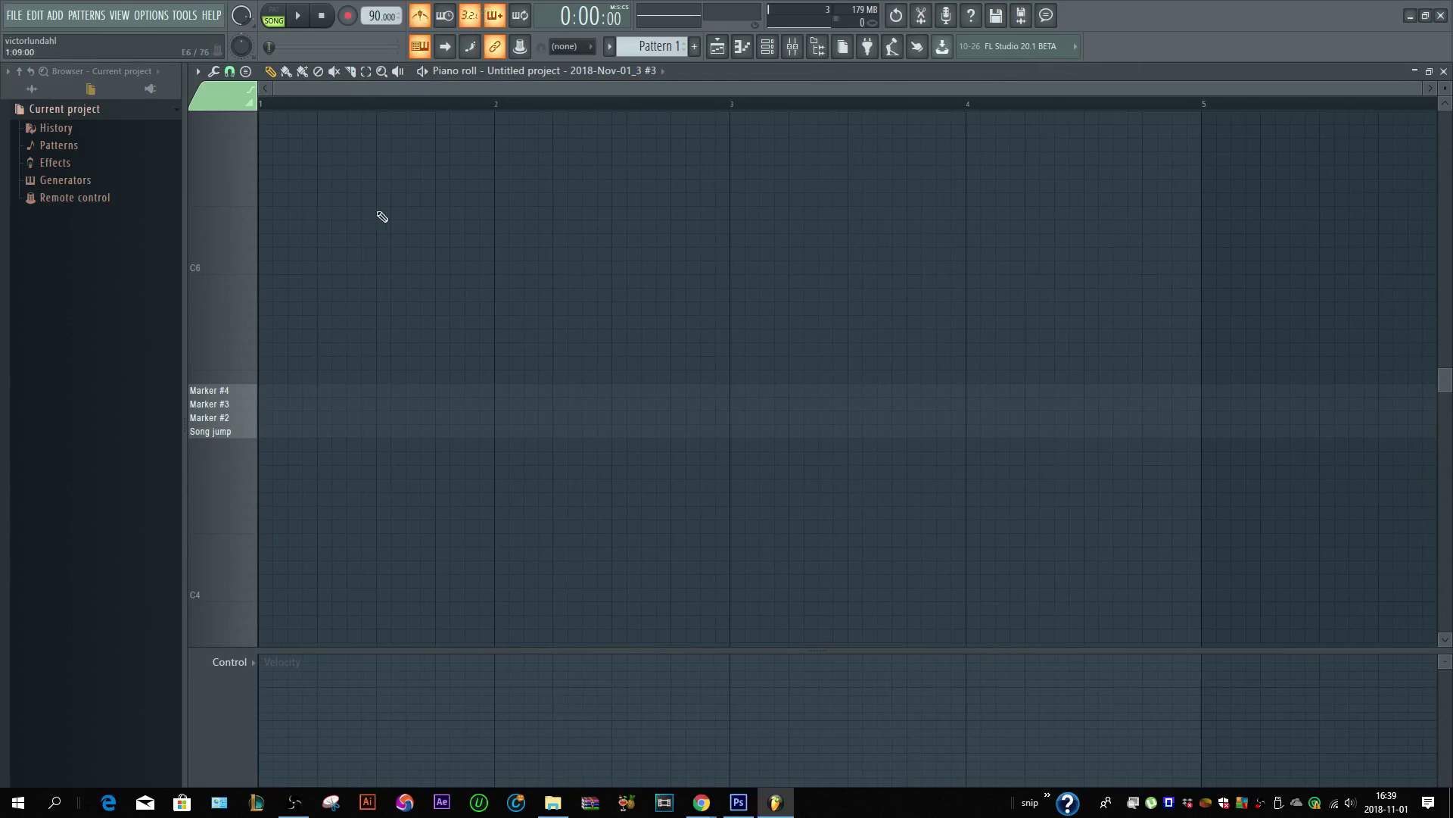
- Audition the Song jump, Marker #2 and Marker #3 slices from the piano roll keys, and close the piano roll
click(240, 434)
click(240, 423)
click(234, 406)
click(229, 422)
click(231, 433)
click(1444, 71)
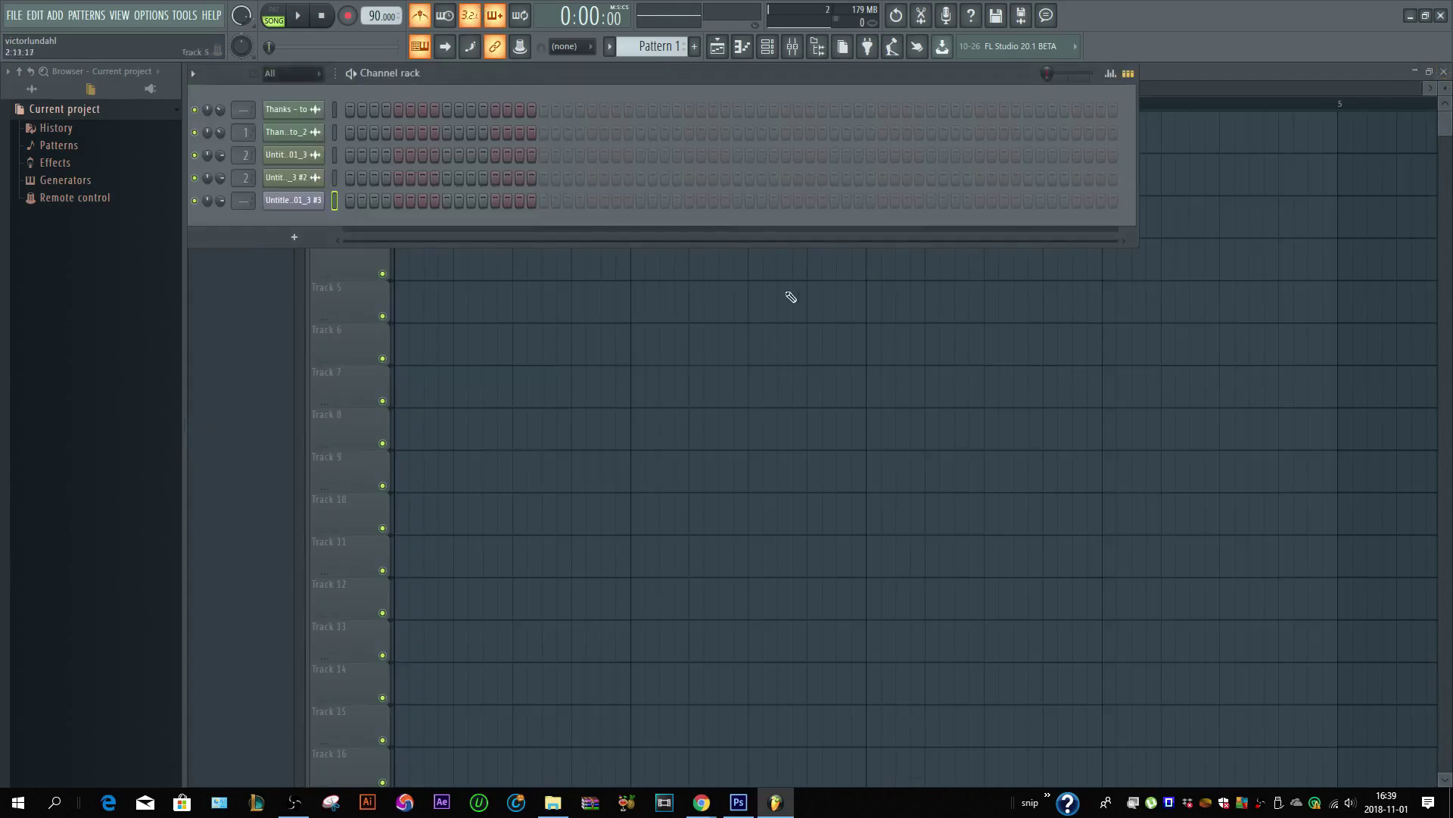
- Delete the Untitled project - 2018-Nov-01_3 #2 audio clip from Track 3 of the playlist
key(F6)
scroll(647, 268, down, 4)
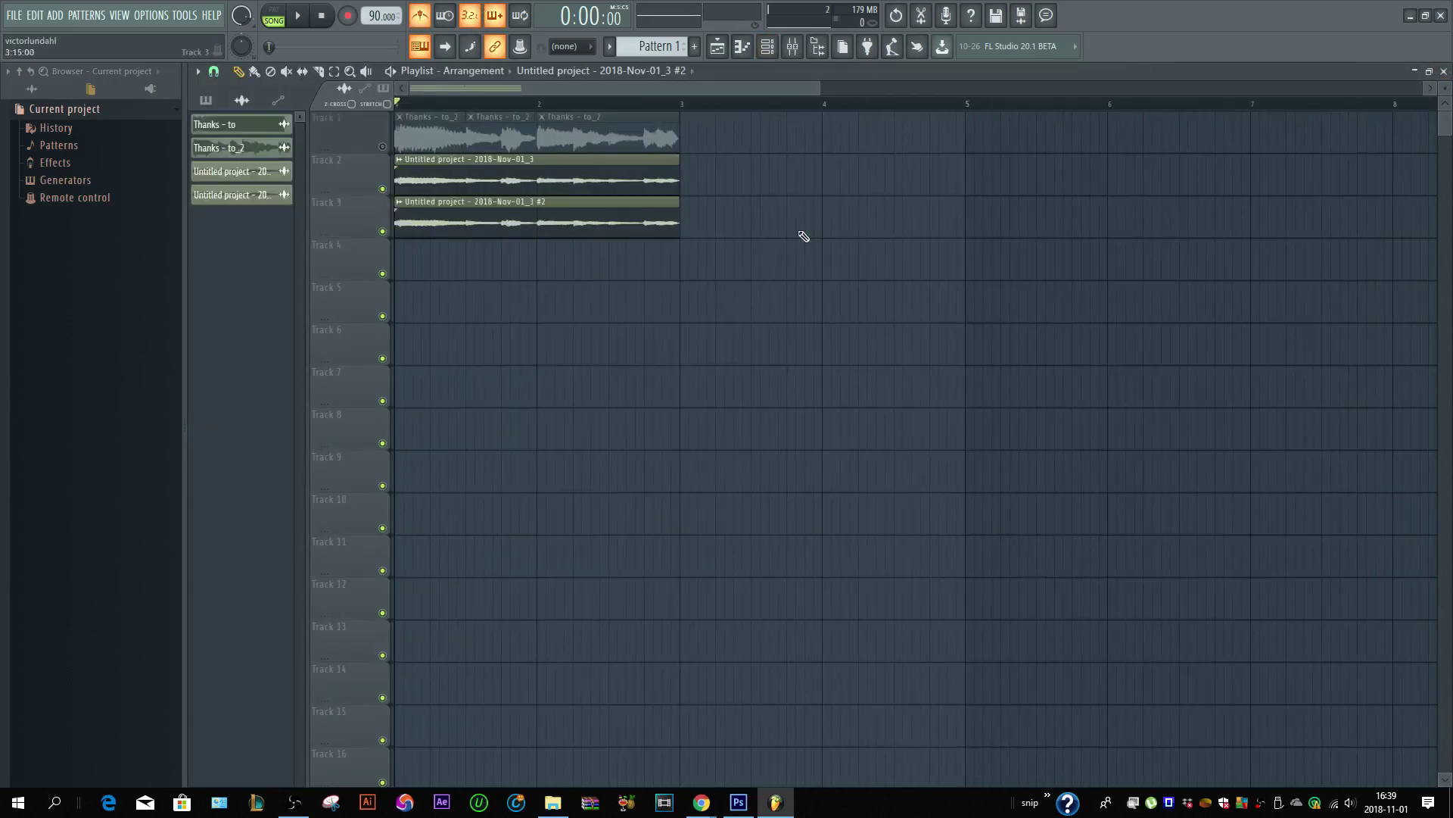
right_click(560, 231)
scroll(496, 196, down, 3)
scroll(489, 140, up, 2)
scroll(454, 103, up, 3)
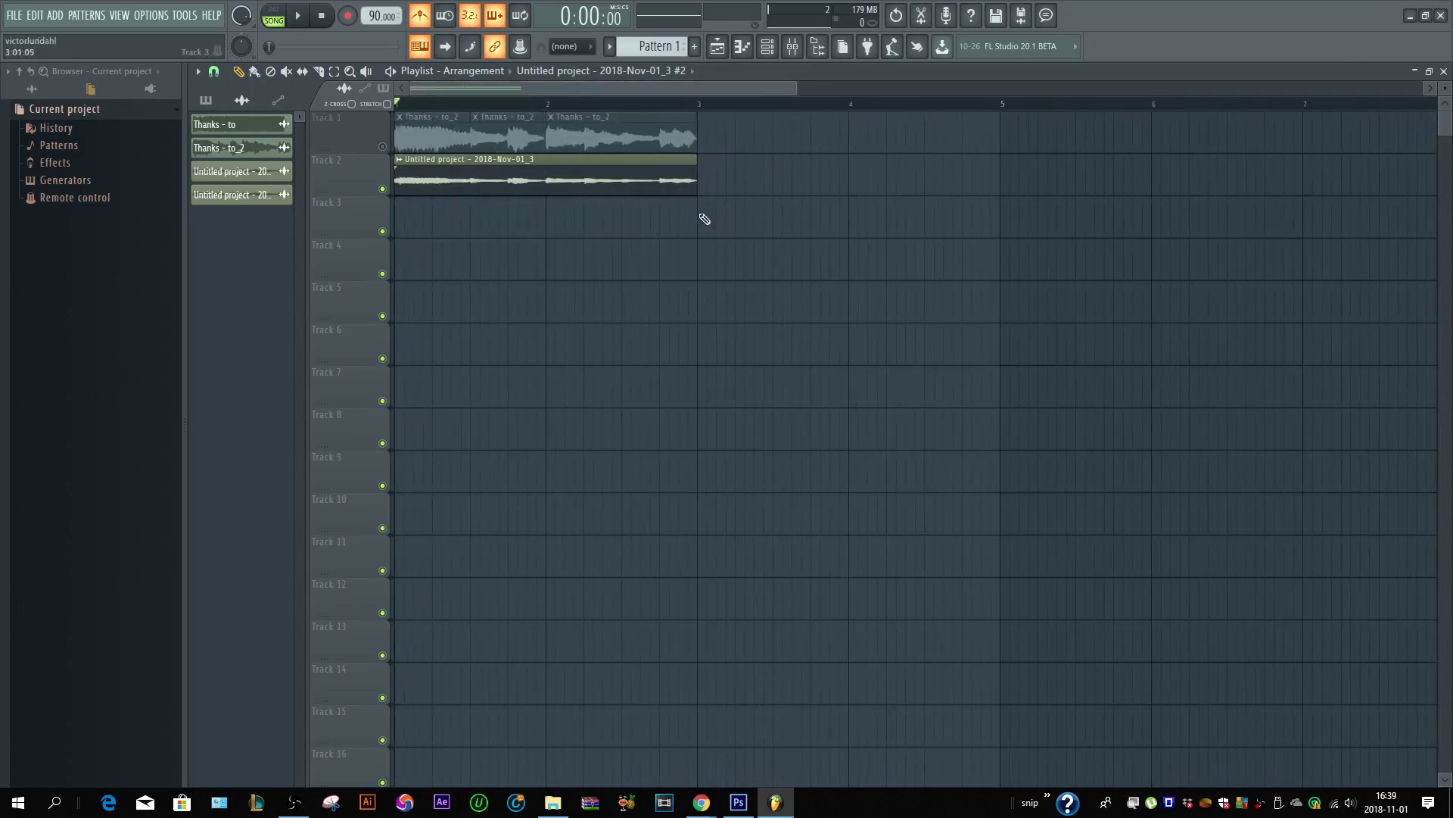
- Place a Pattern 1 clip on Track 3 at bar 3, right after the audio loop ends
click(657, 47)
mouse_move(707, 209)
mouse_down()
mouse_move(765, 223)
mouse_move(731, 223)
mouse_up()
double_click(732, 223)
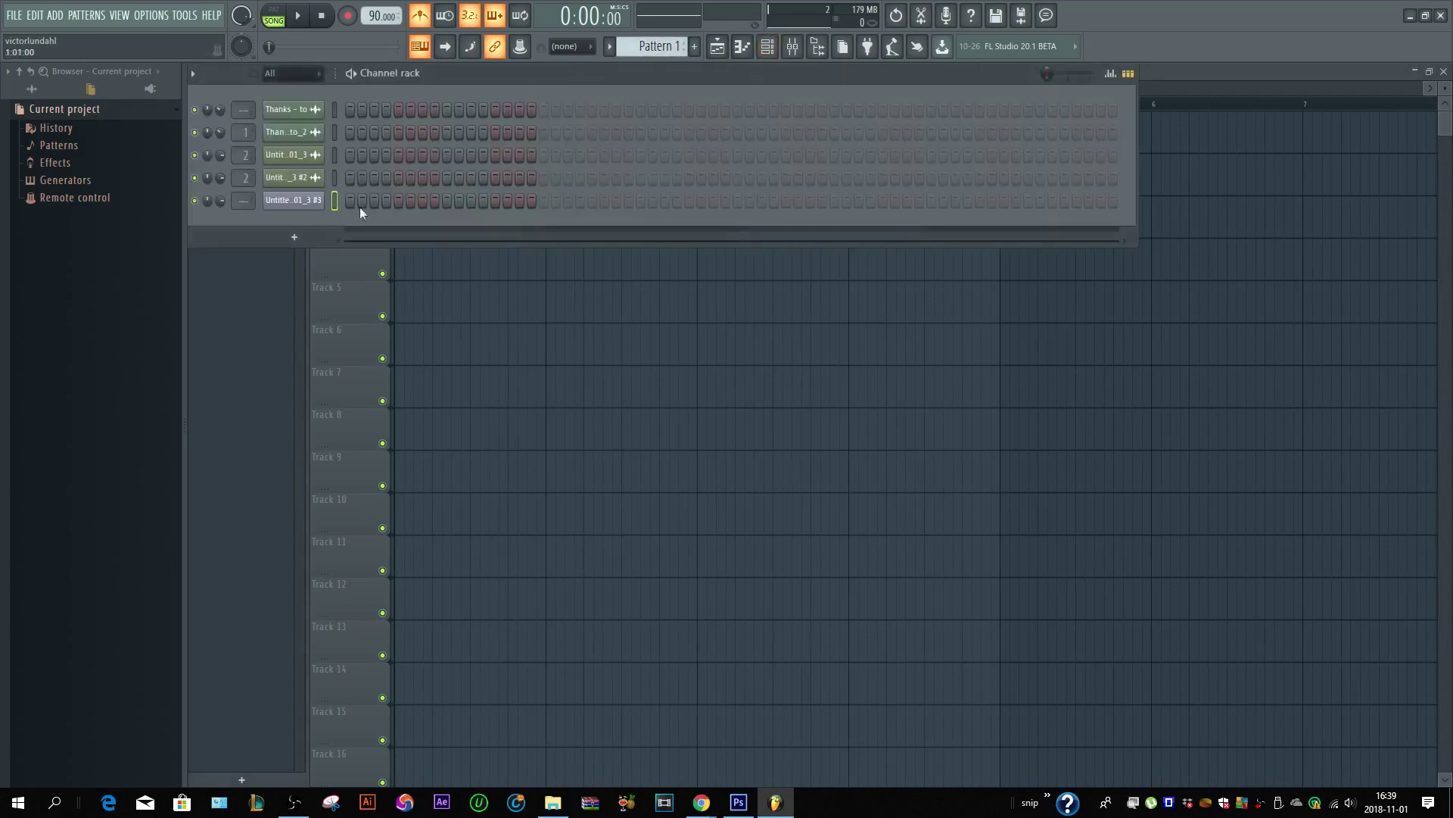
click(767, 46)
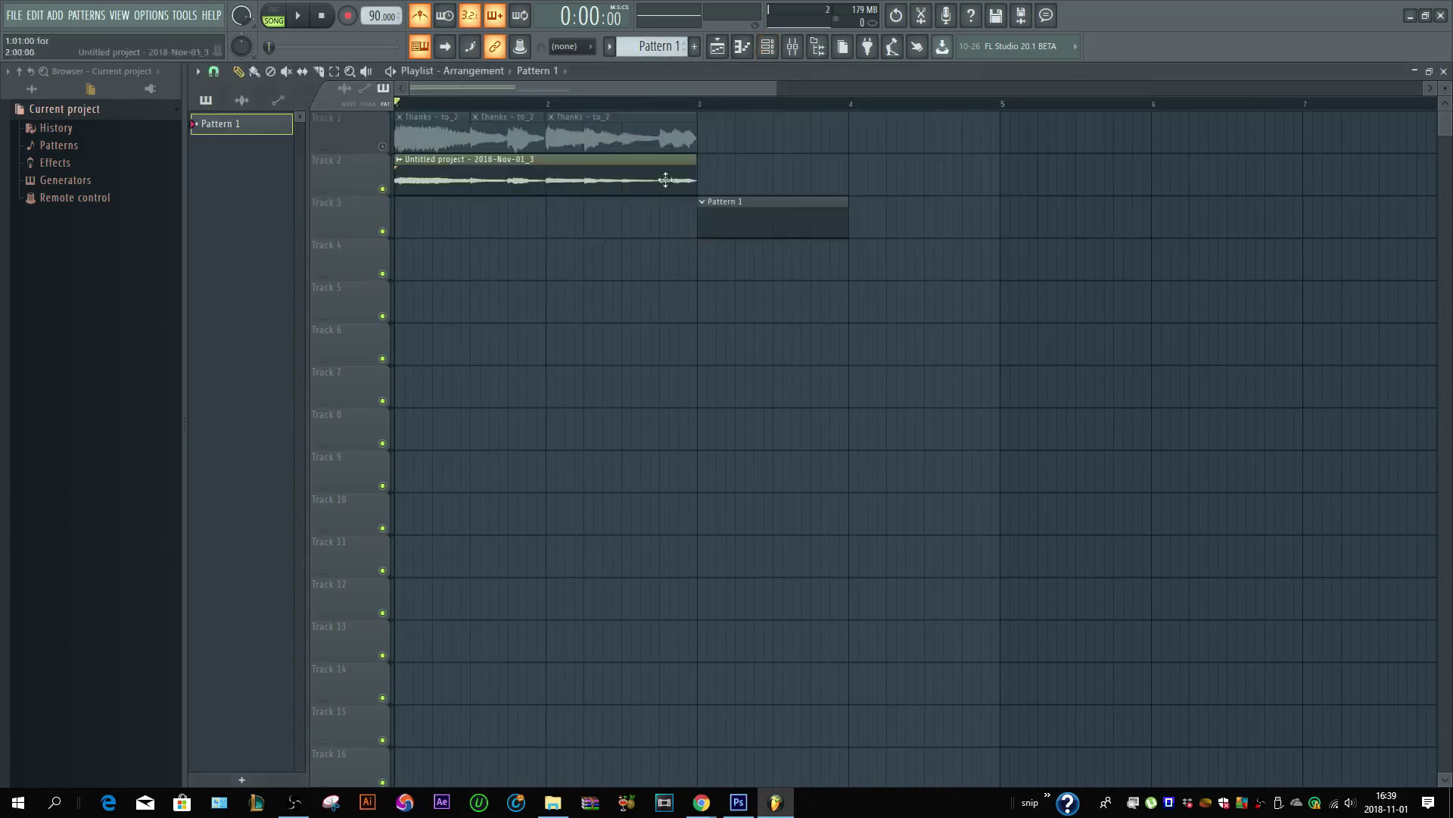
- Set the song position to bar 2, open the sliced channel's piano roll and play from there briefly
click(640, 106)
drag(643, 111, 551, 108)
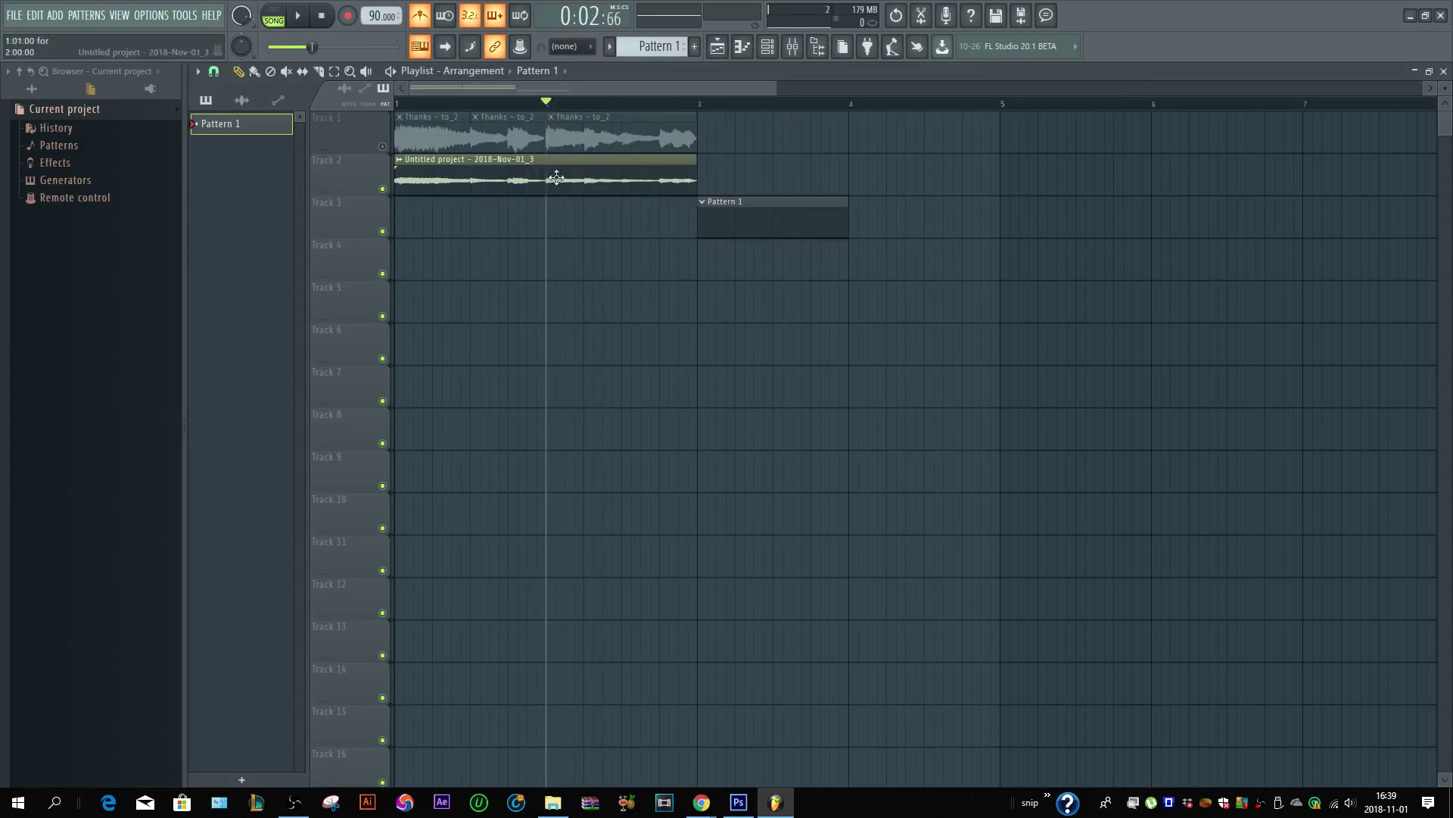
double_click(728, 226)
right_click(322, 195)
click(356, 201)
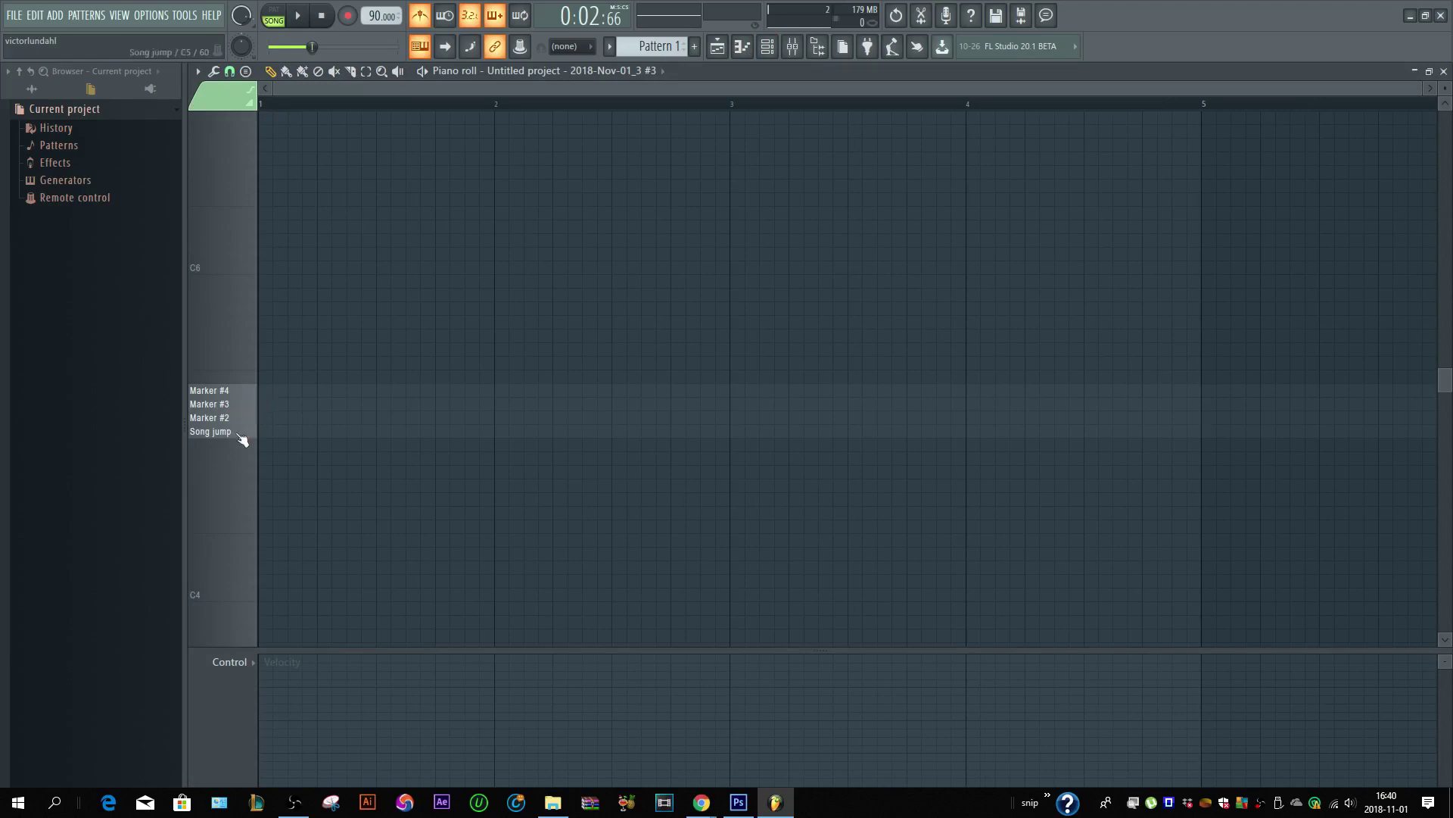
key(space)
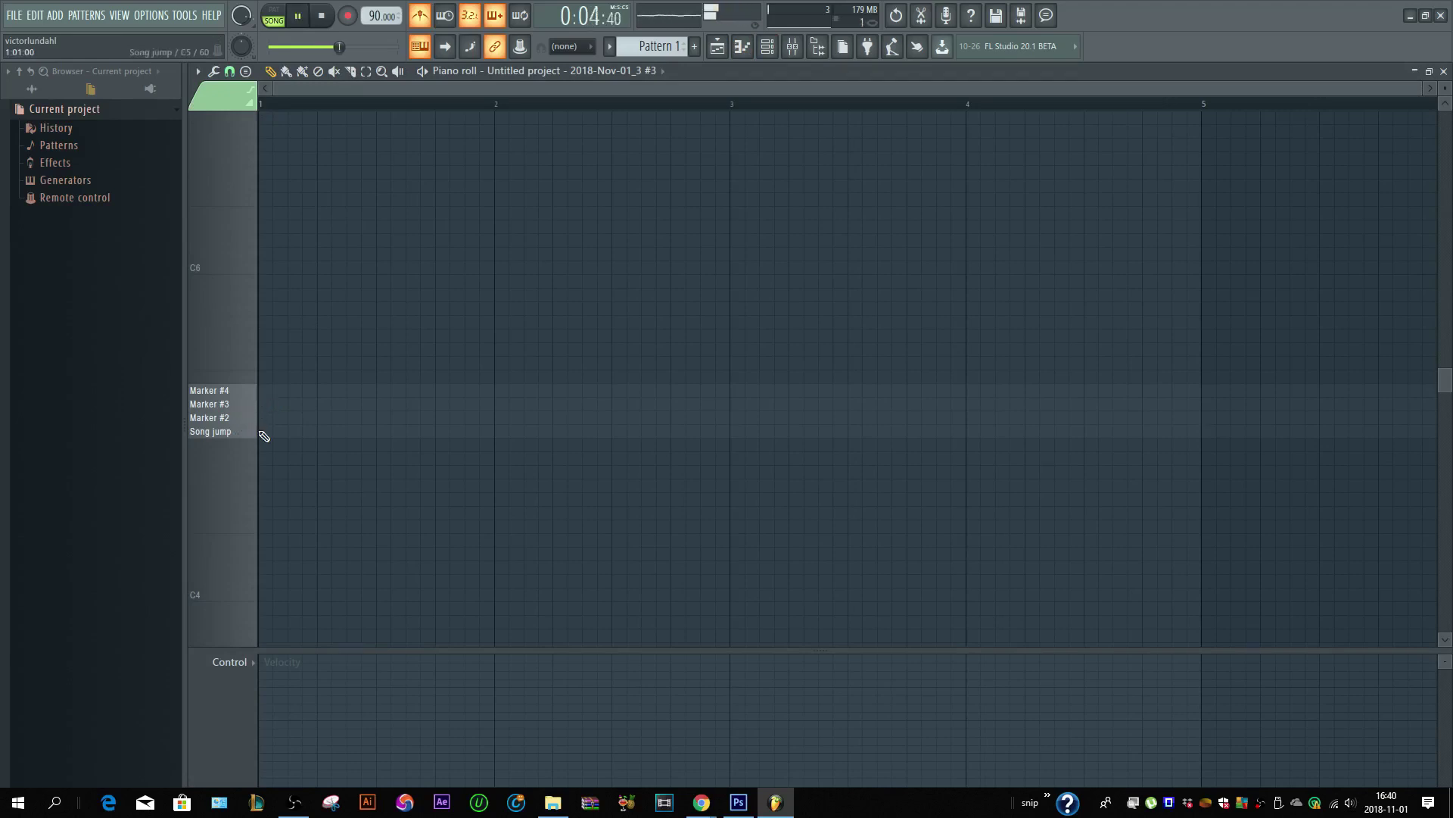
key(space)
- Draw four half-bar notes in bars 1 and 2 in the order Marker #2, Marker #4, Song jump, Marker #3
click(263, 403)
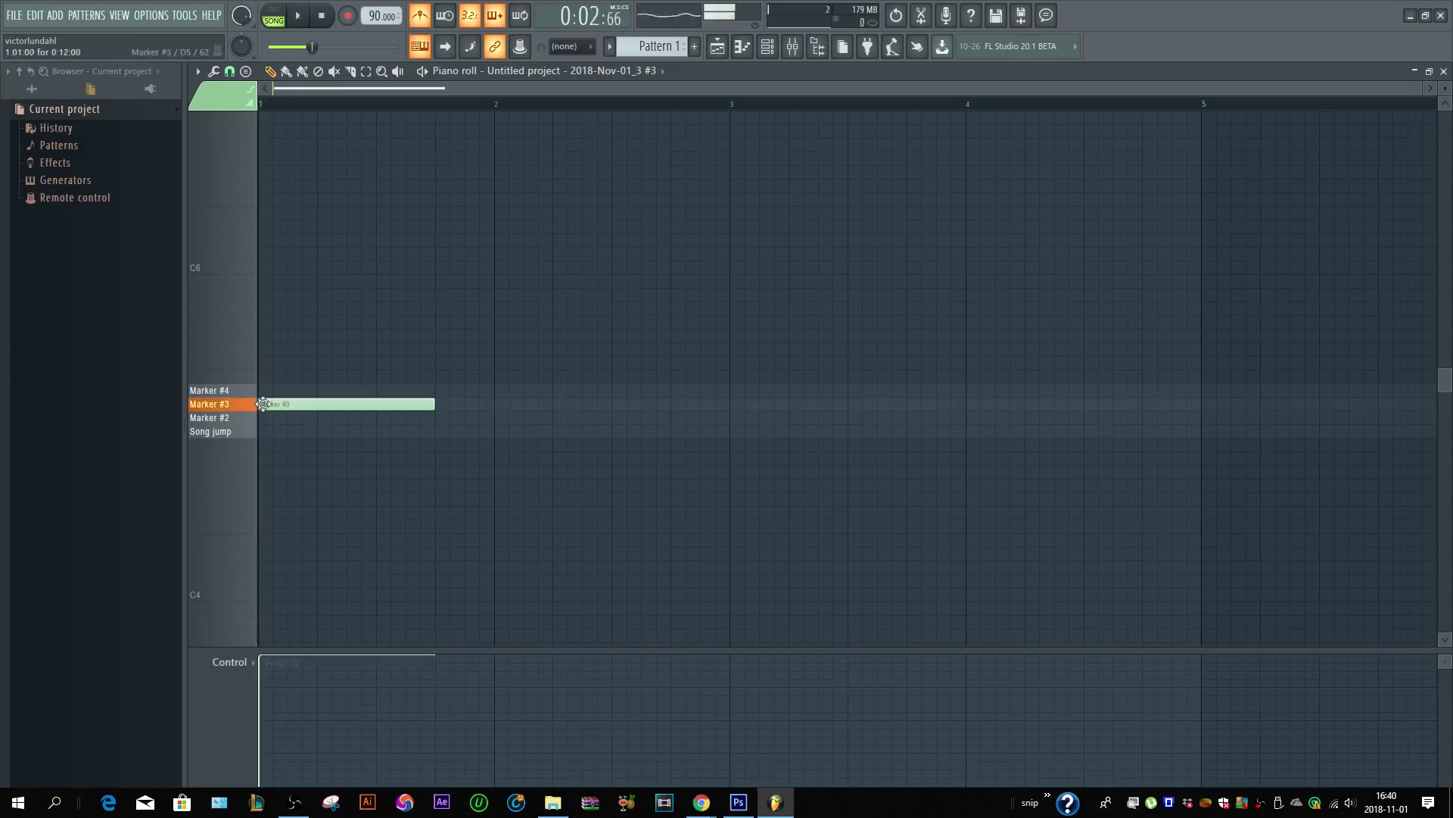
drag(263, 404, 281, 418)
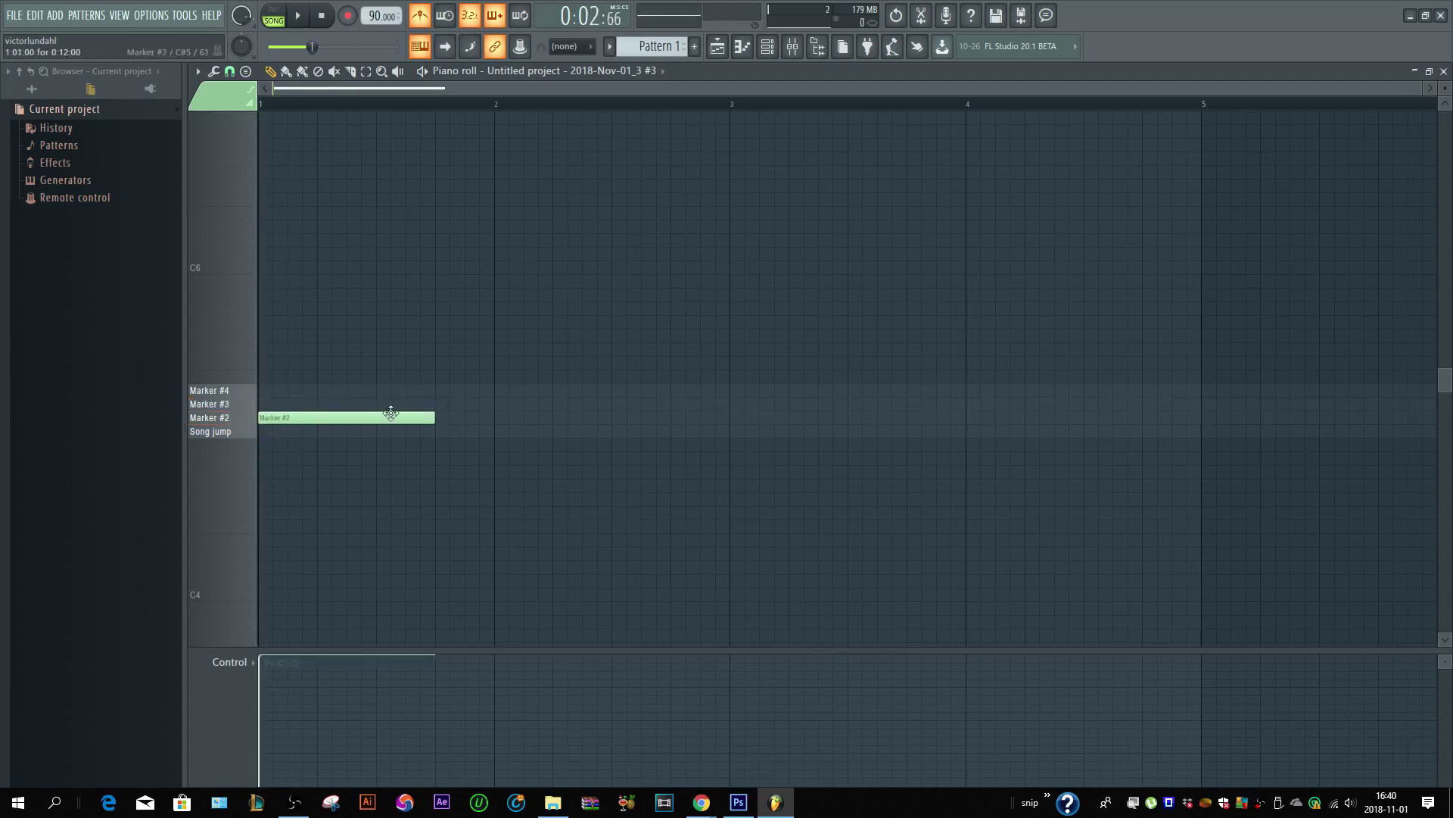
drag(432, 415, 376, 415)
click(378, 391)
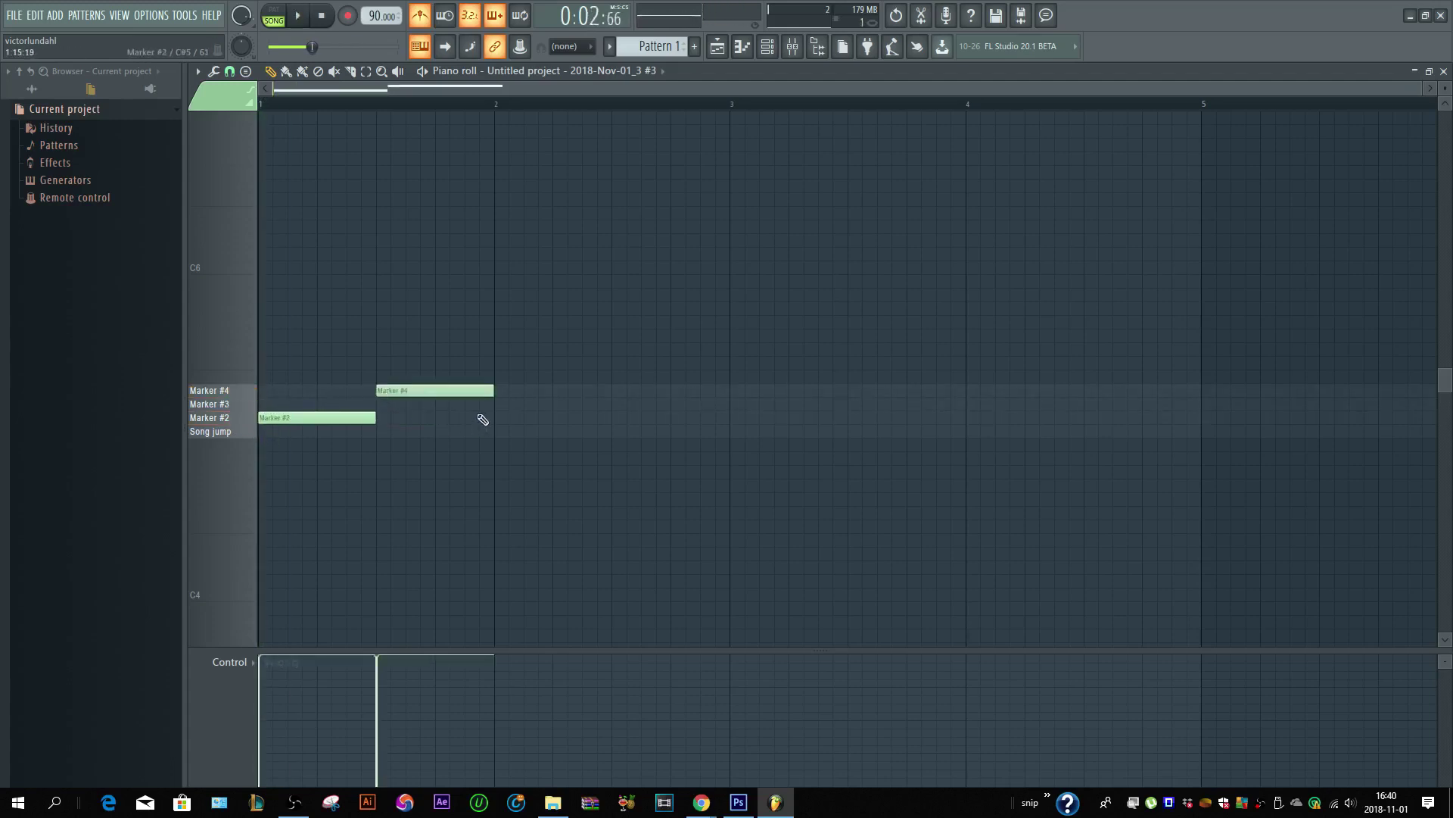
click(496, 431)
click(615, 404)
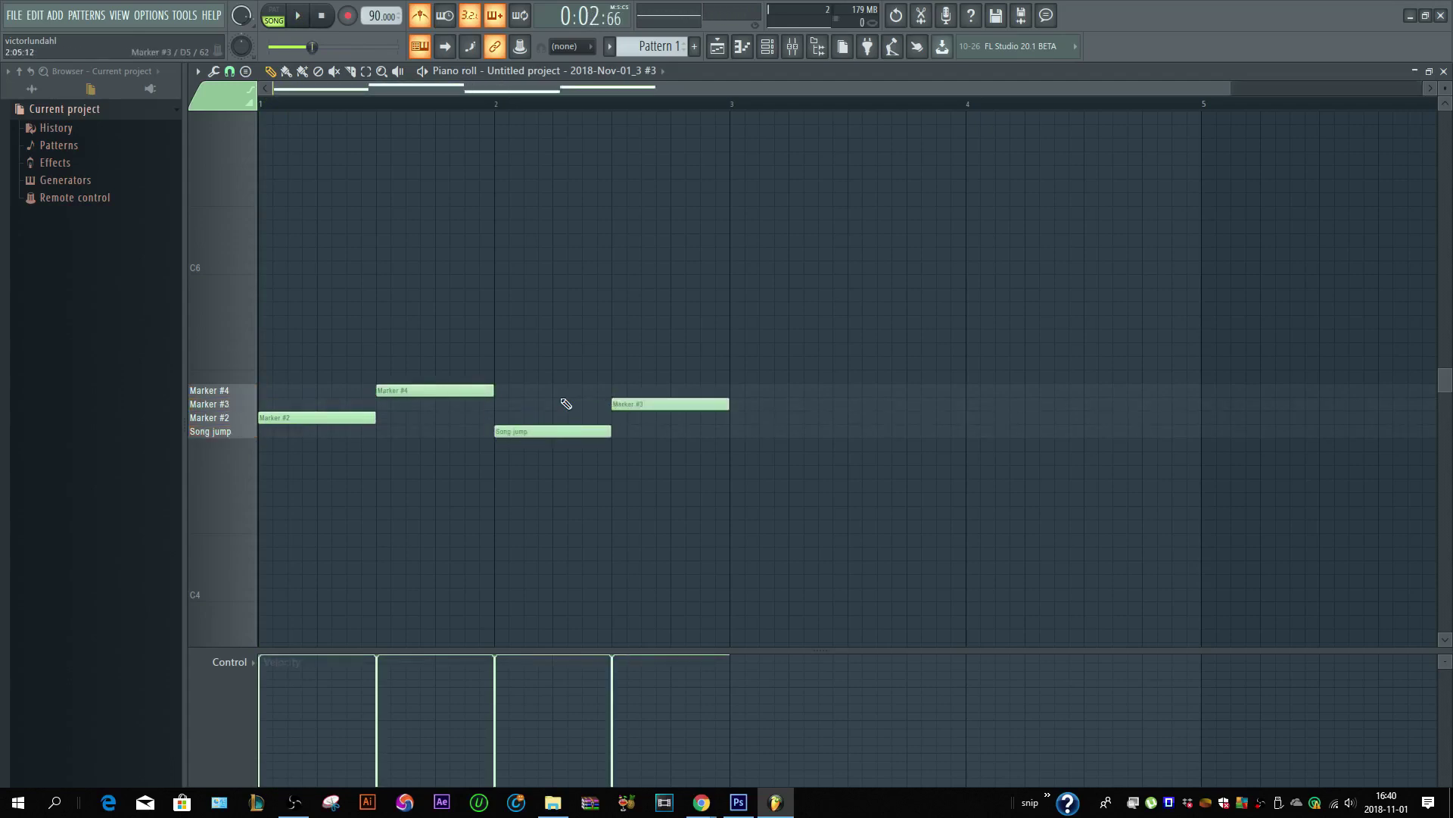
- Play back the four-note slice sequence and duplicate it into bars 3 and 4
key(space)
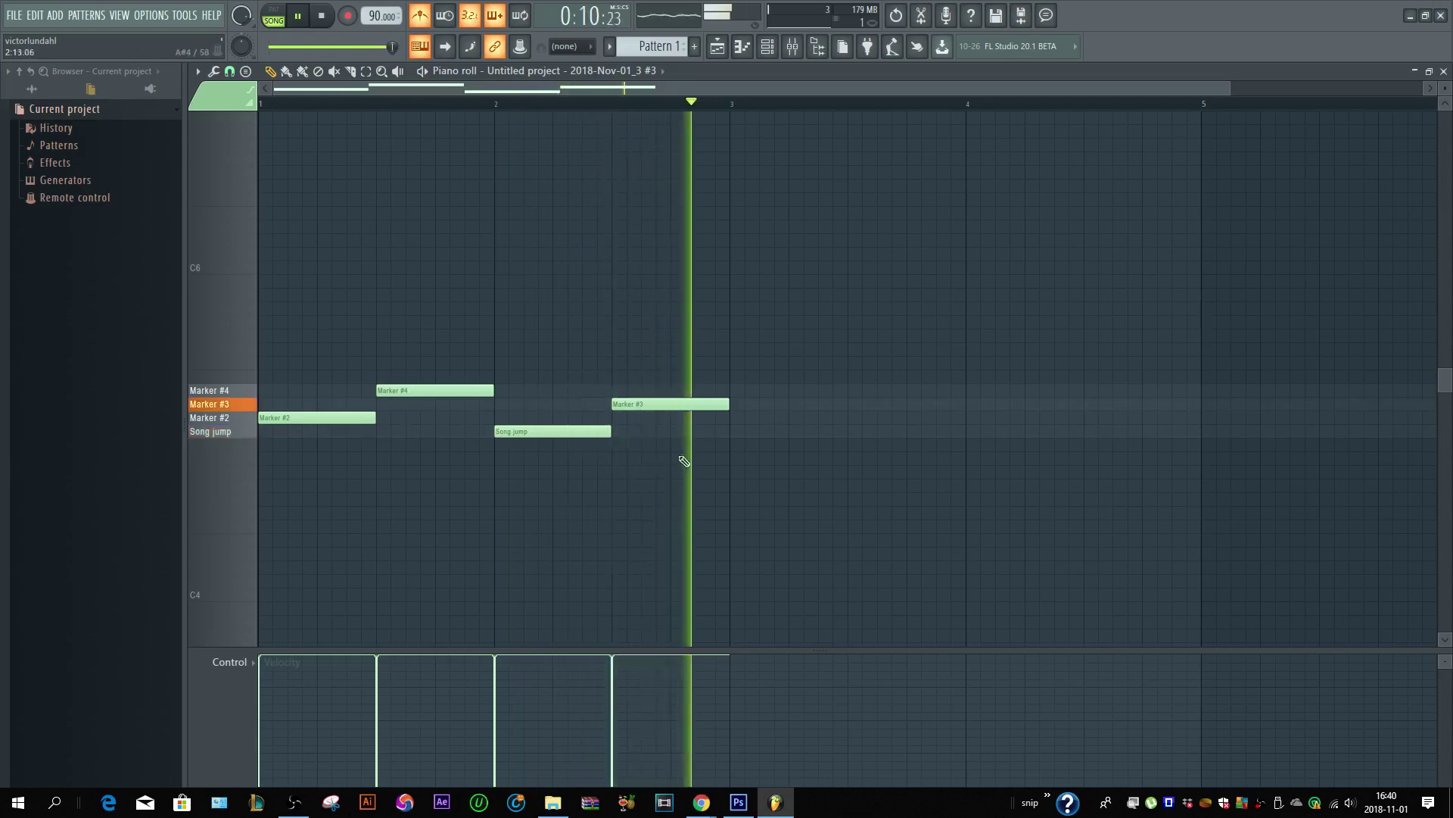
key(ctrl+b)
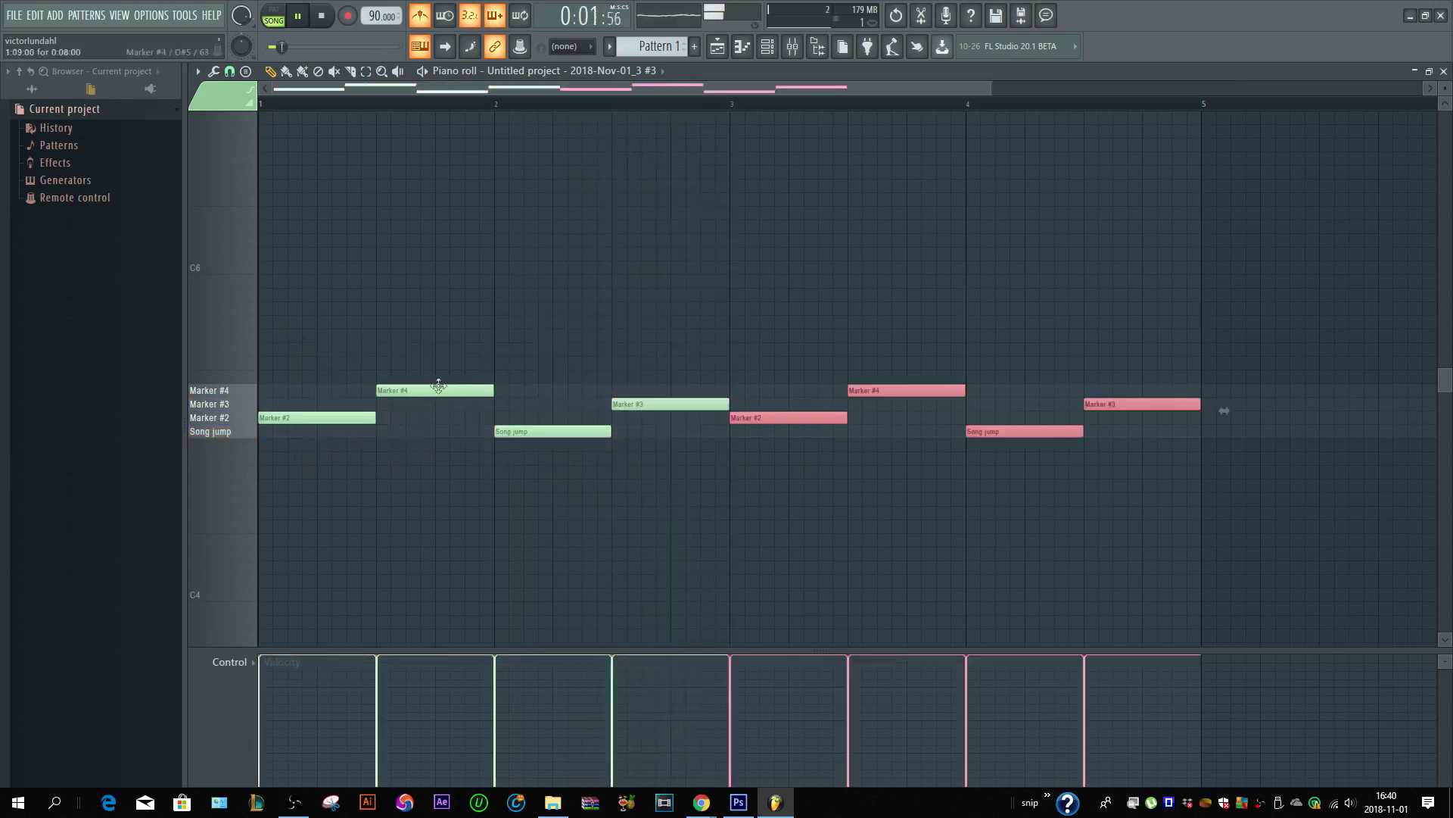
ctrl+click(542, 264)
key(space)
click(264, 105)
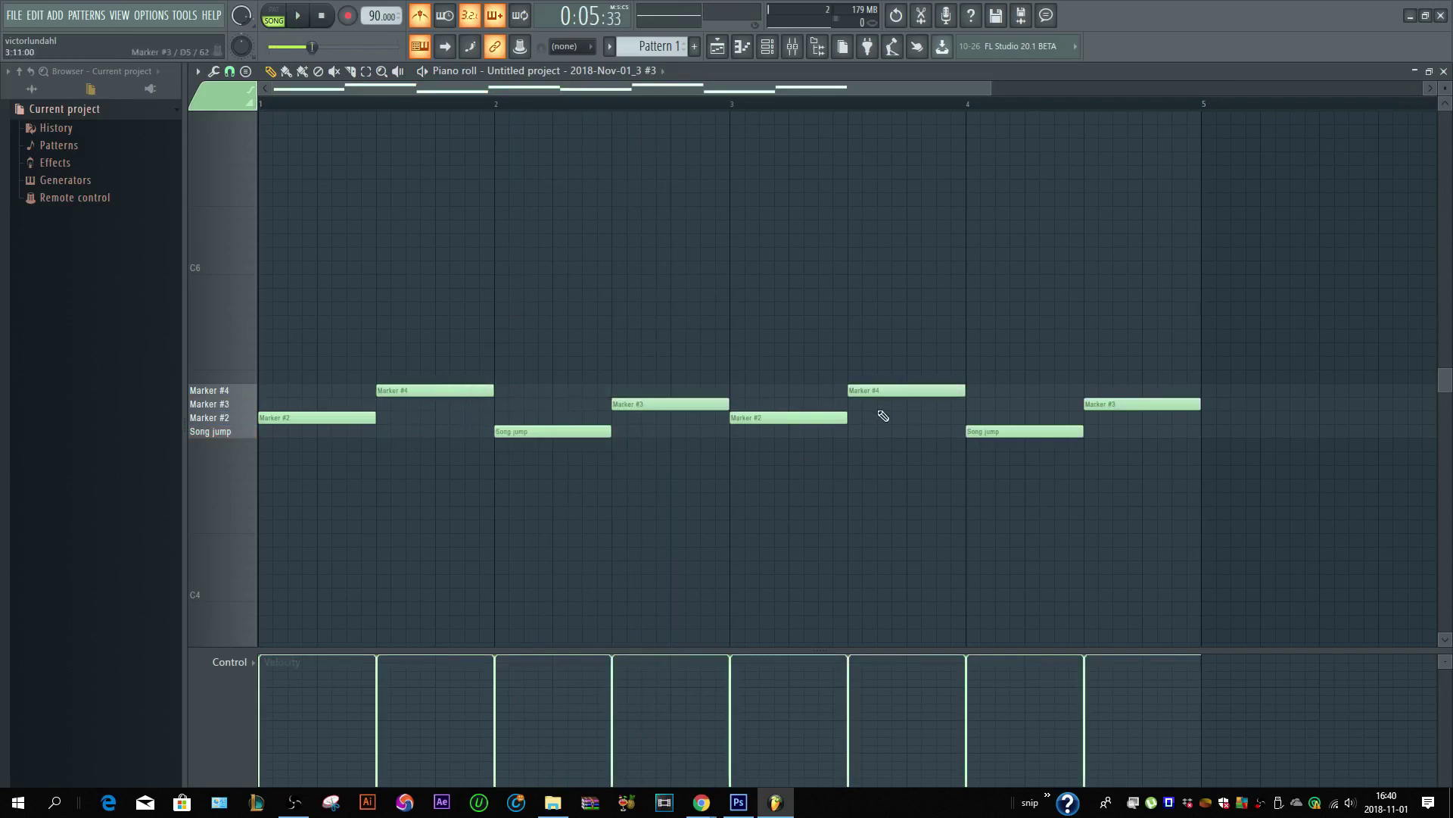
right_click(833, 418)
right_click(900, 390)
right_click(1022, 431)
right_click(1118, 405)
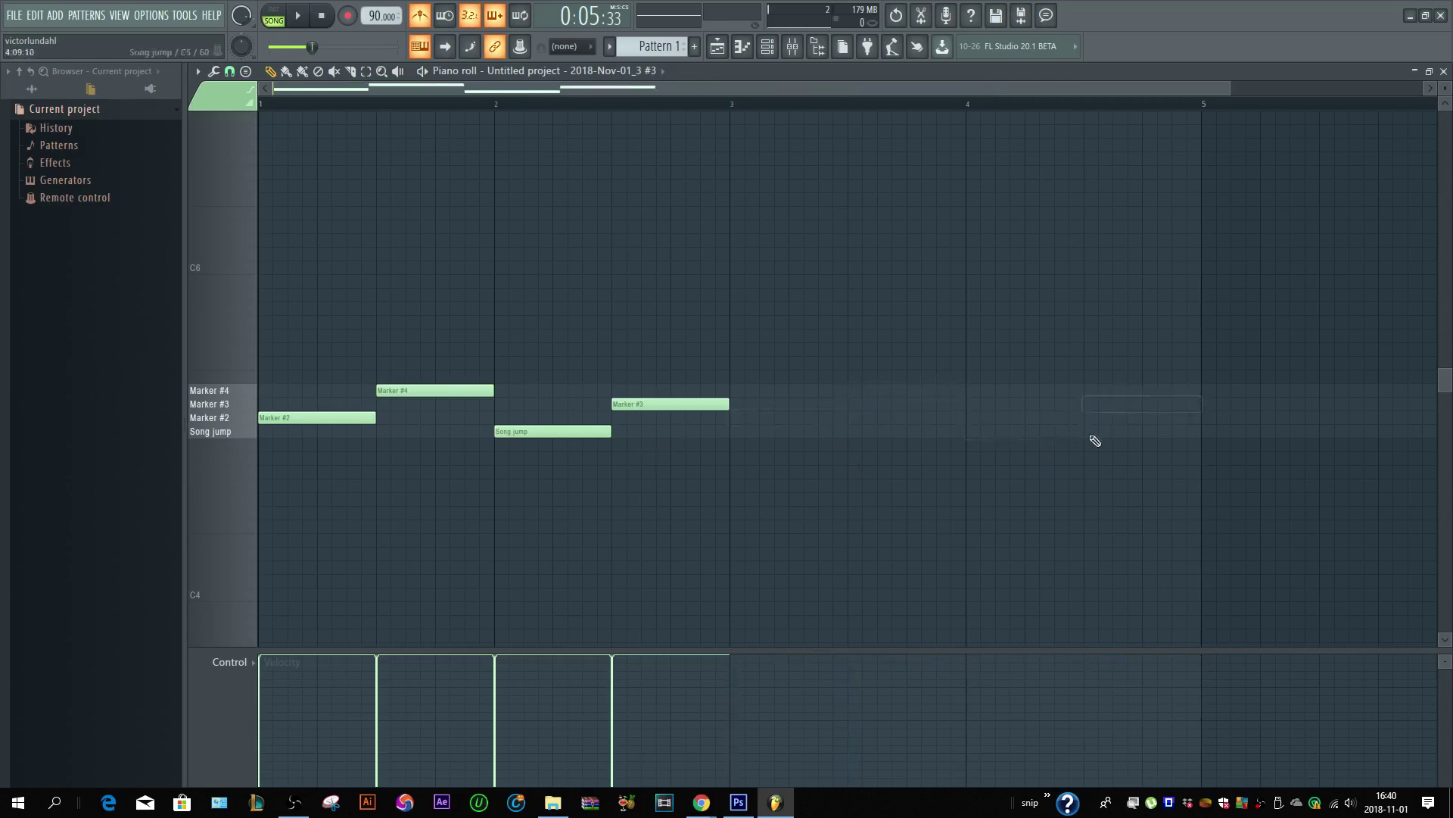
key(ctrl+alt+z)
key(ctrl+alt+z)
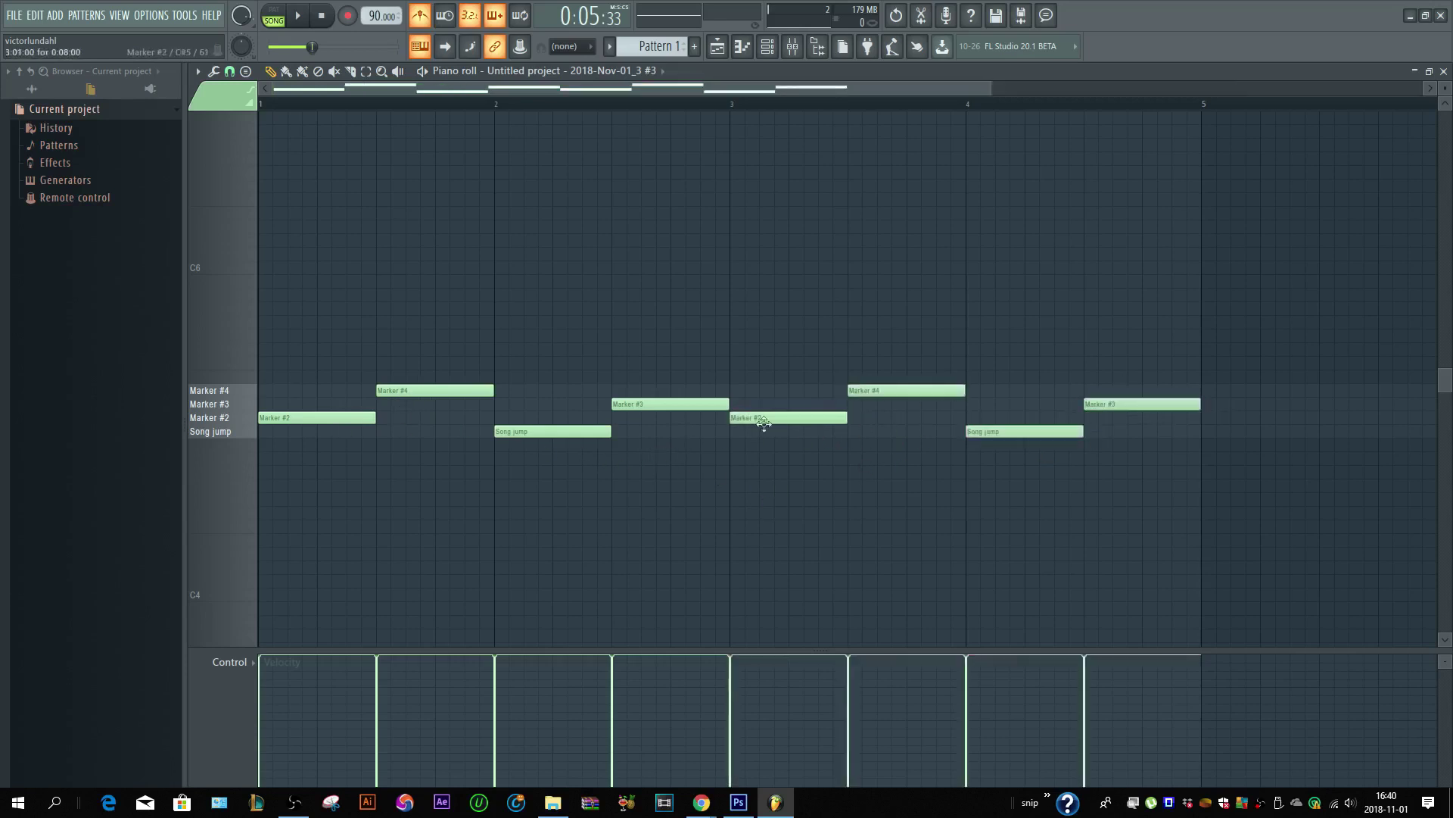
- Play back the eight-note slice sequence to check its order and timing
key(space)
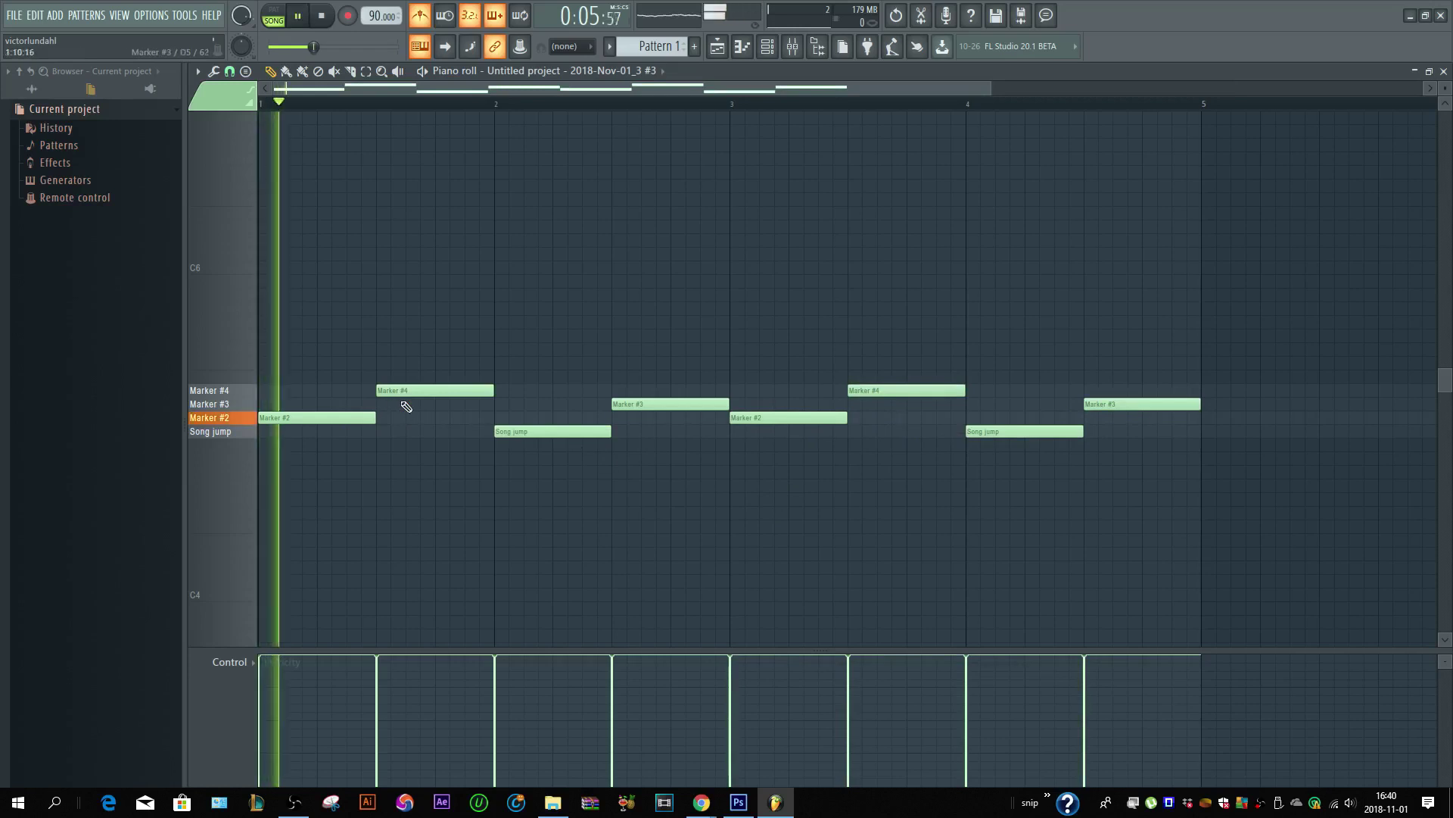
key(space)
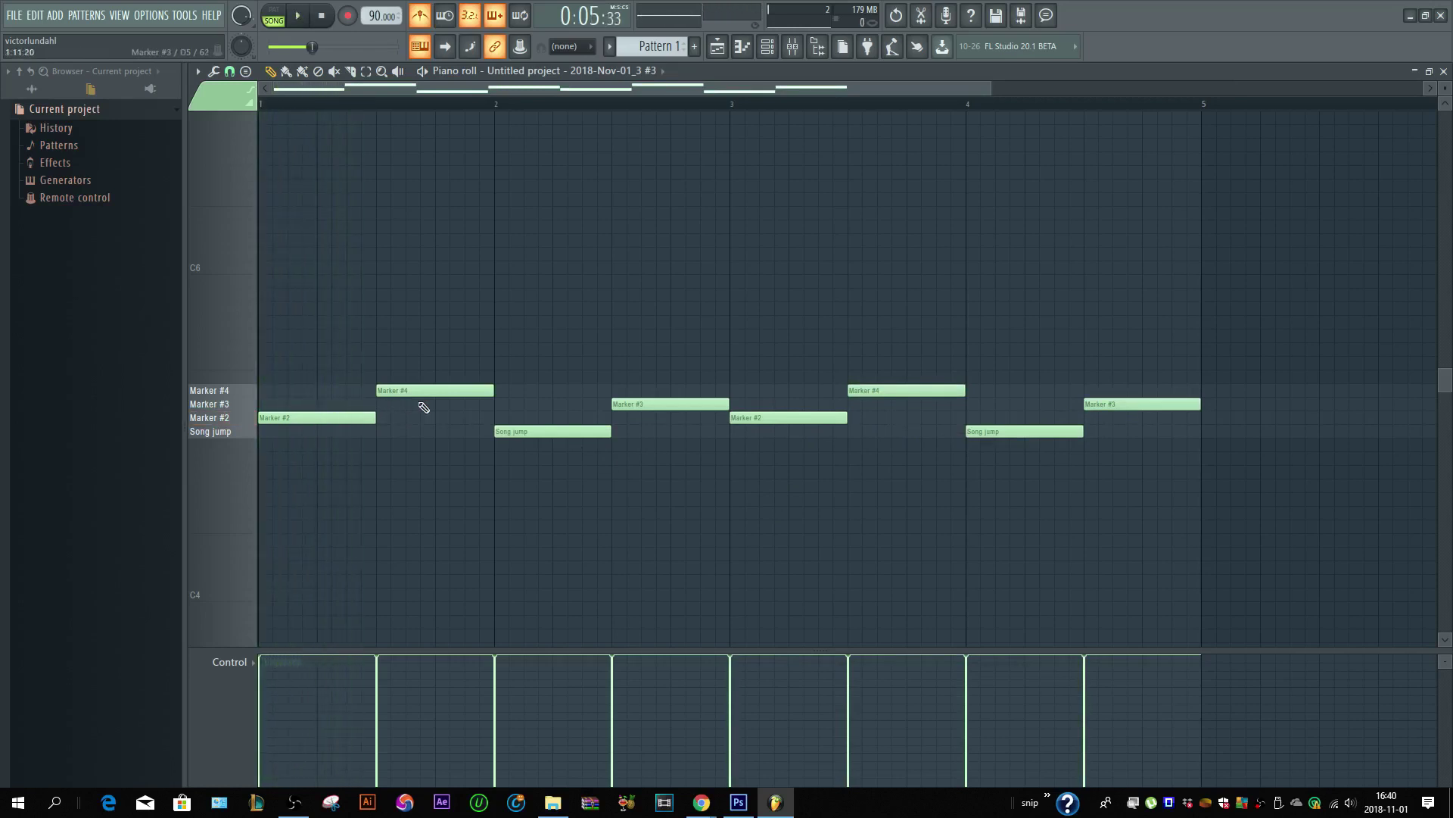
key(space)
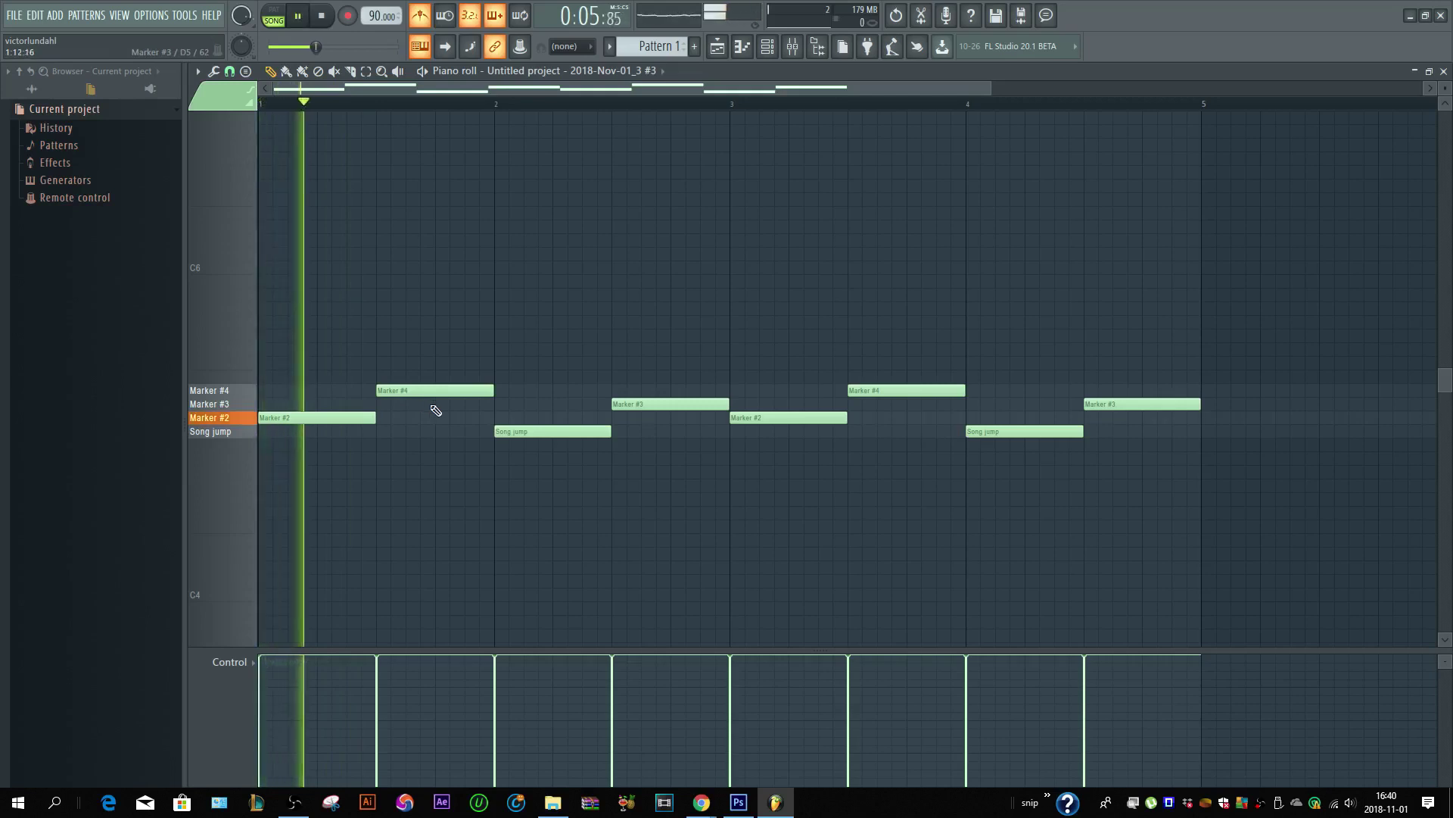
ctrl+scroll(385, 454, down, 2)
ctrl+scroll(373, 447, up, 1)
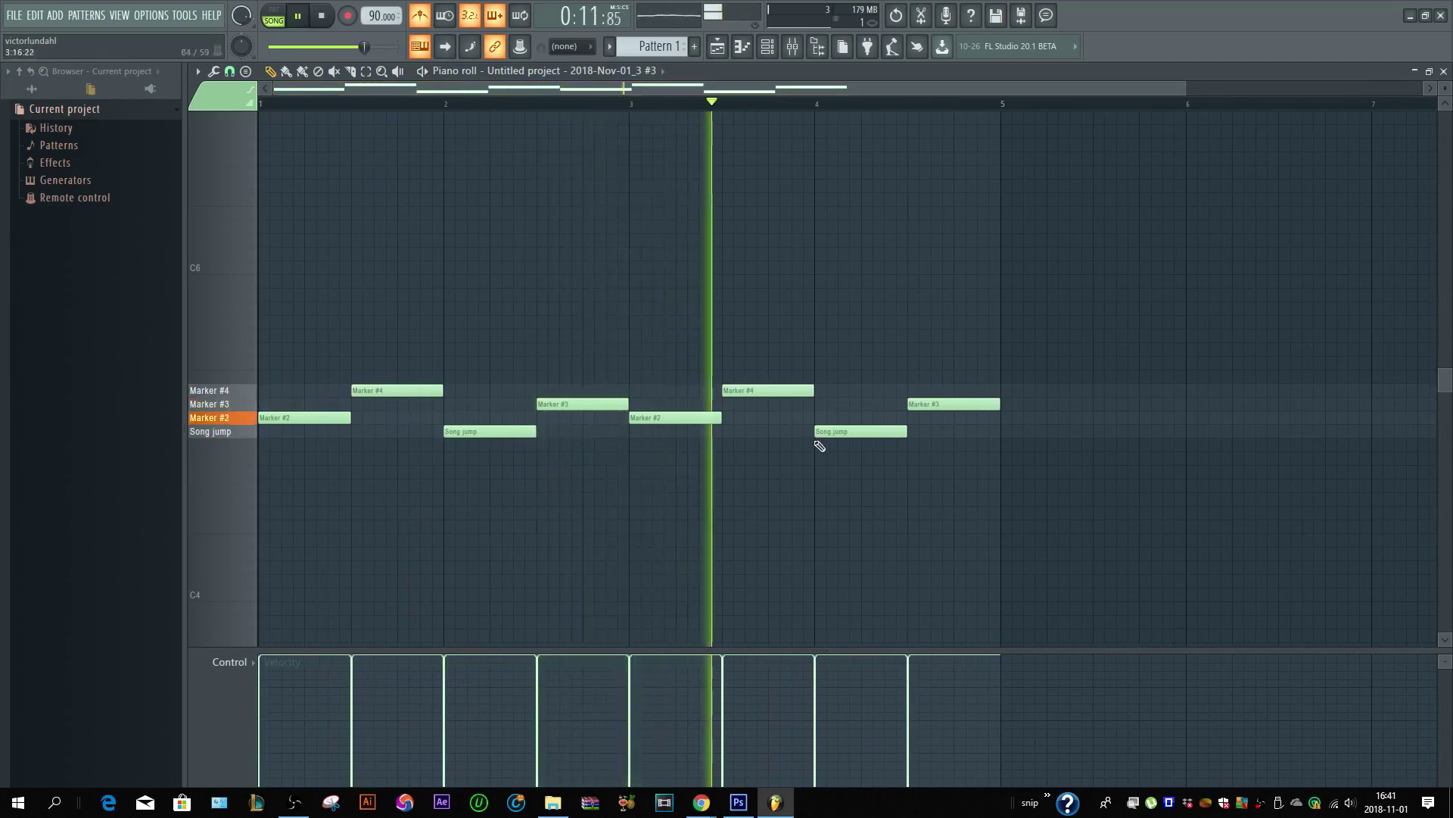
key(space)
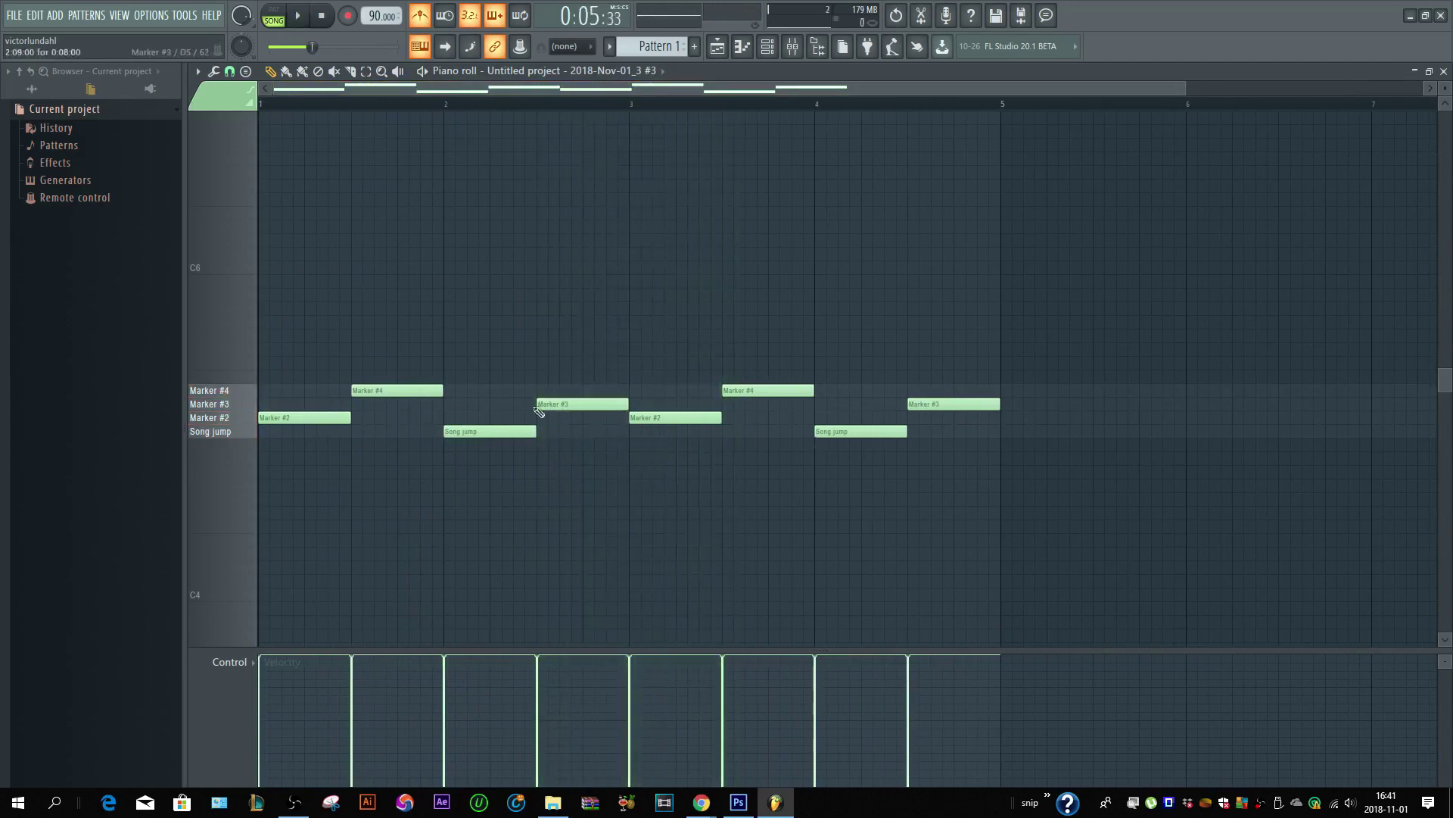
- Change the notes at bars 1 and 3 to Song jump and those at bars 2 and 4 to Marker #2, and play the result
drag(289, 418, 289, 431)
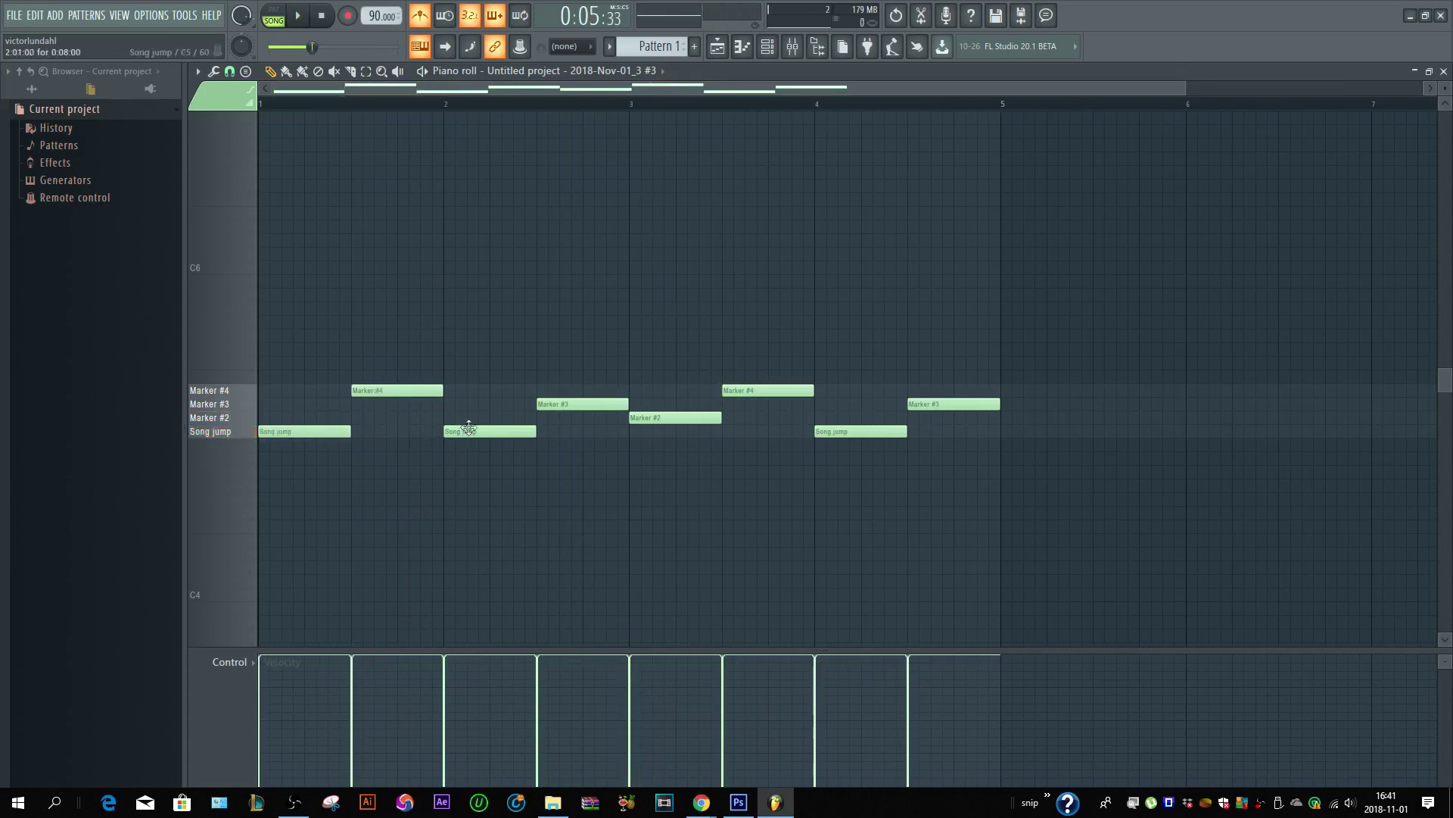
mouse_move(483, 424)
mouse_down()
mouse_move(487, 397)
mouse_move(487, 419)
mouse_up()
drag(688, 422, 681, 432)
click(835, 426)
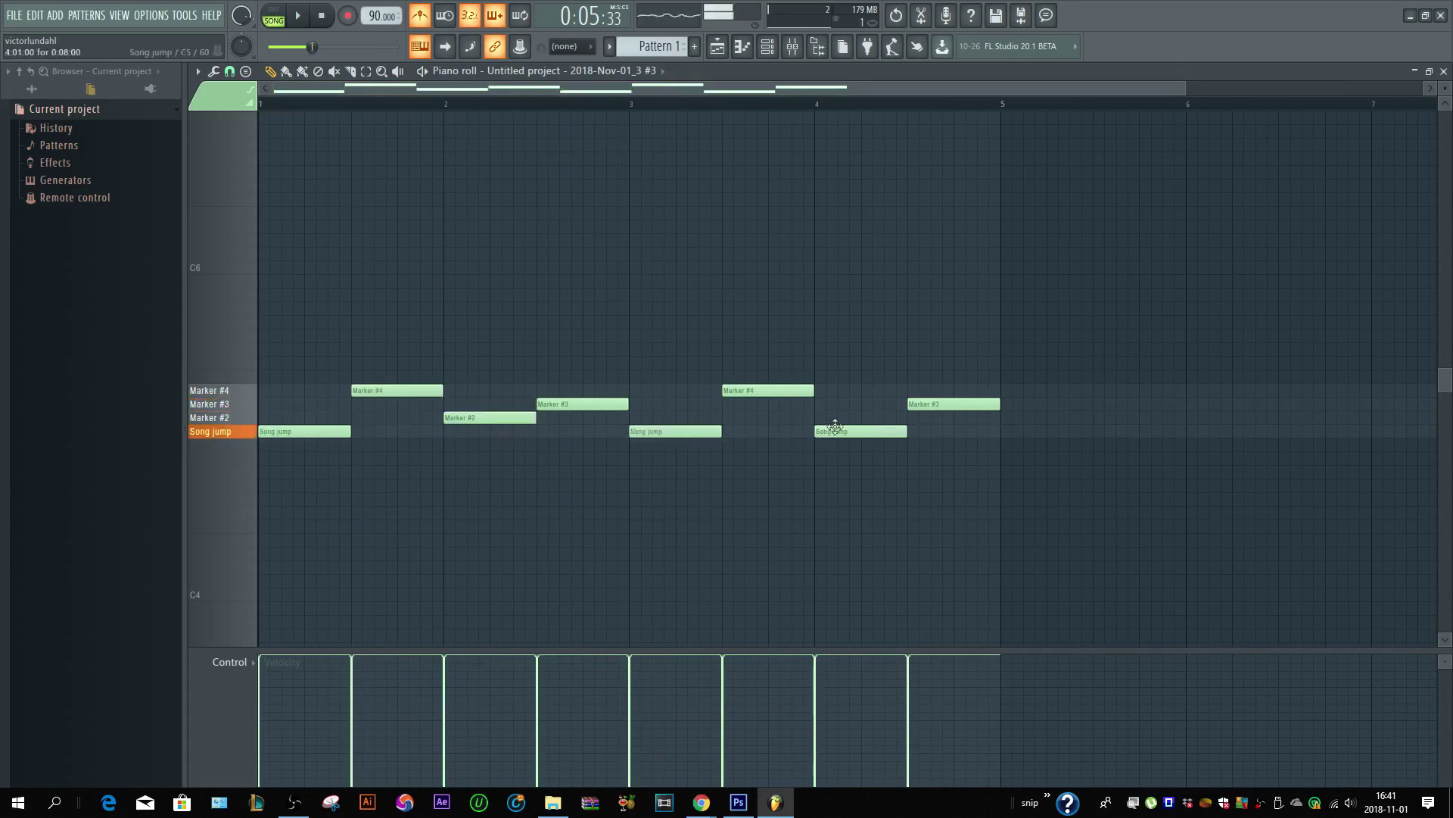
drag(835, 426, 830, 414)
key(space)
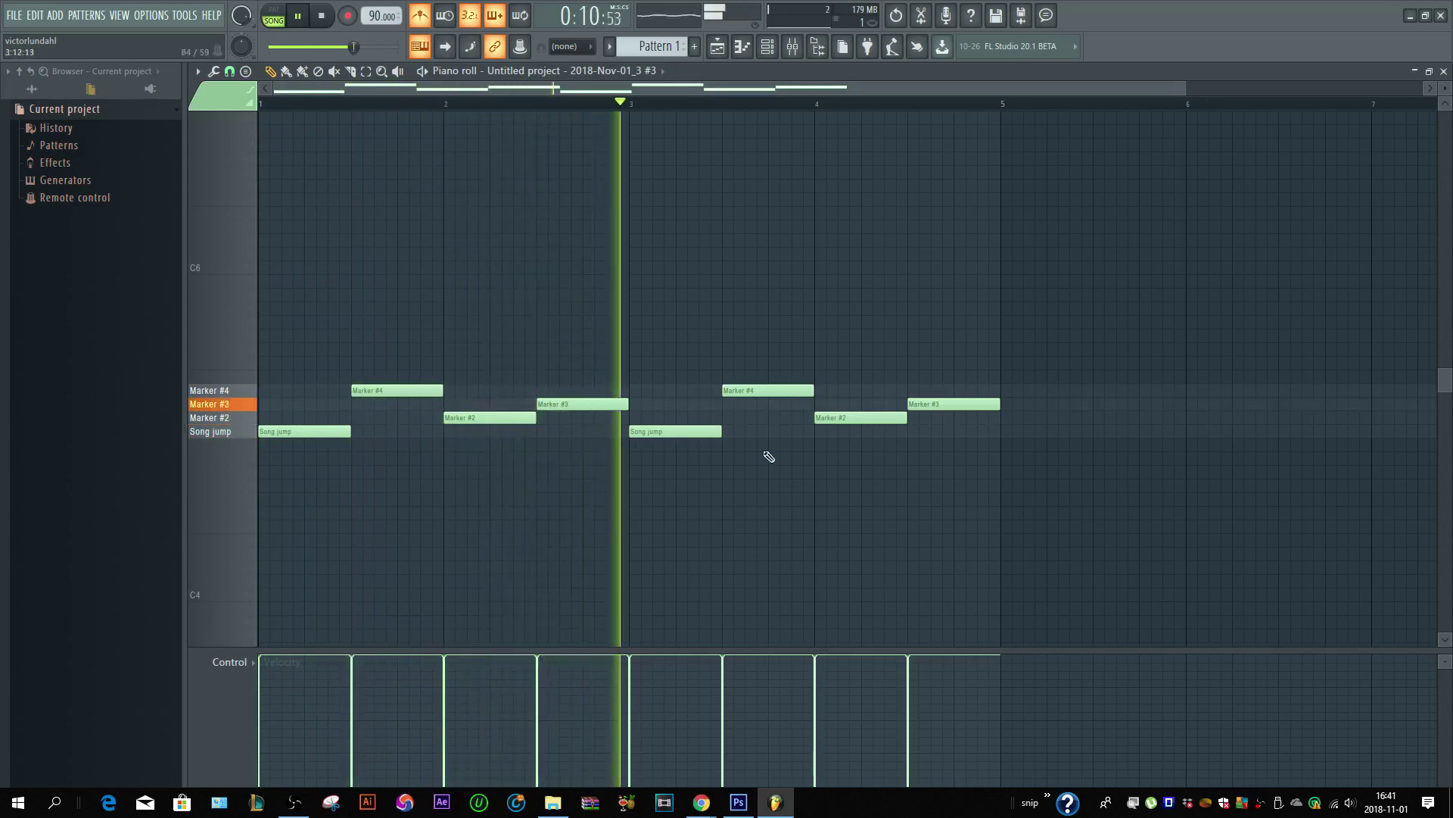
scroll(833, 417, up, 3)
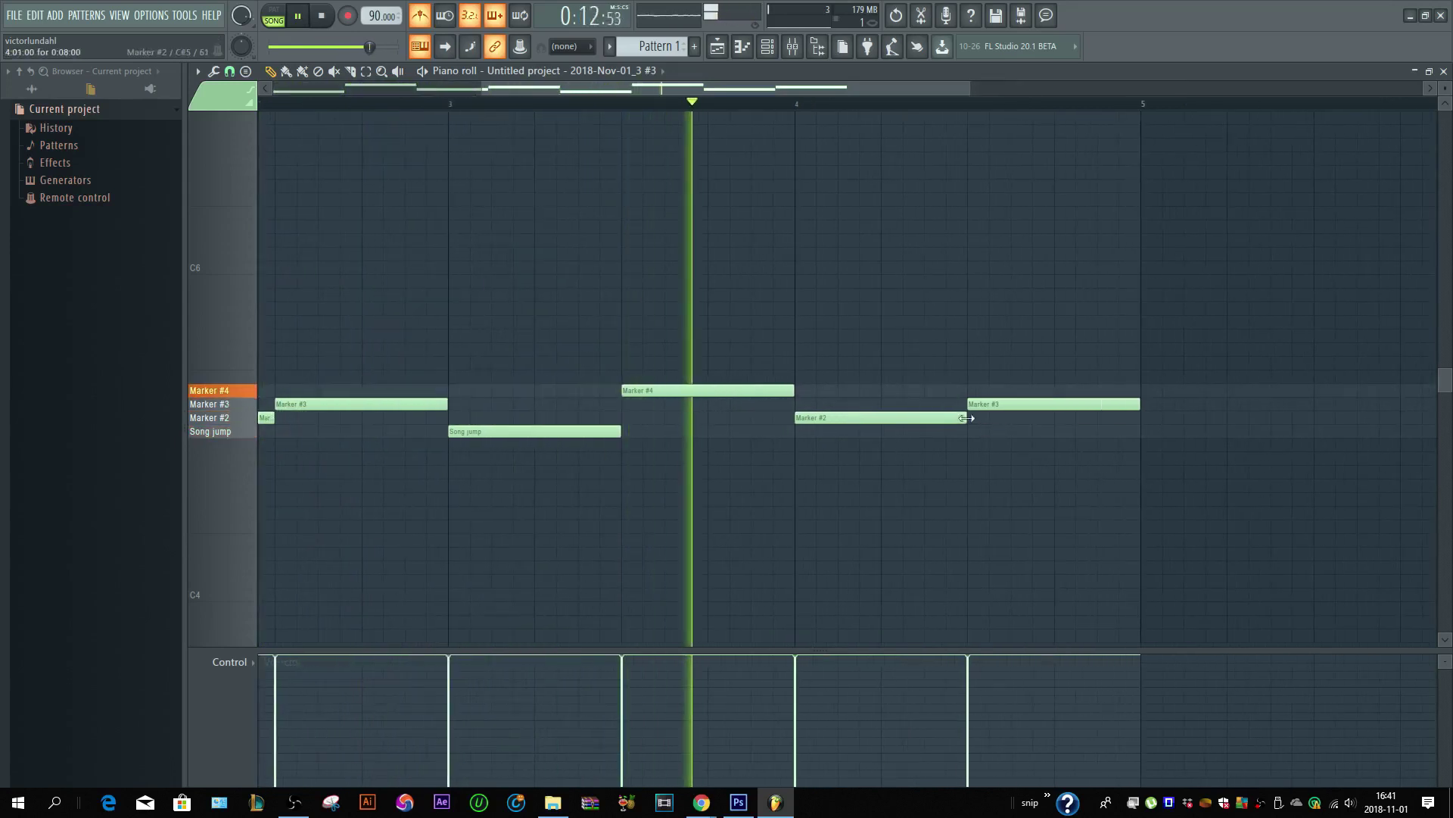
- Shorten the Marker #2 note in bar 4 to a quarter bar and add a second quarter-bar Marker #2 note after it
drag(967, 418, 882, 418)
click(893, 418)
scroll(912, 444, down, 3)
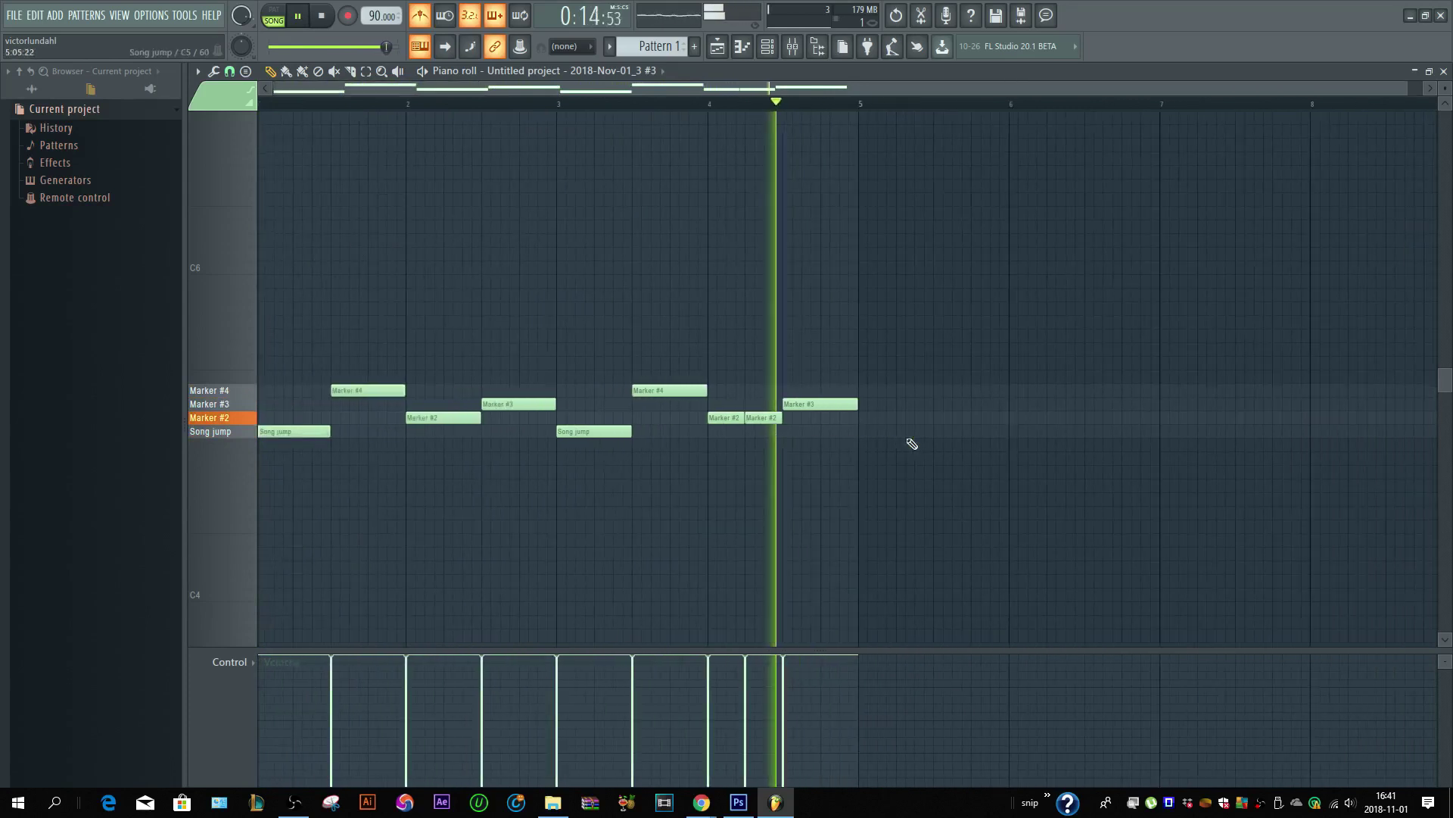
key(space)
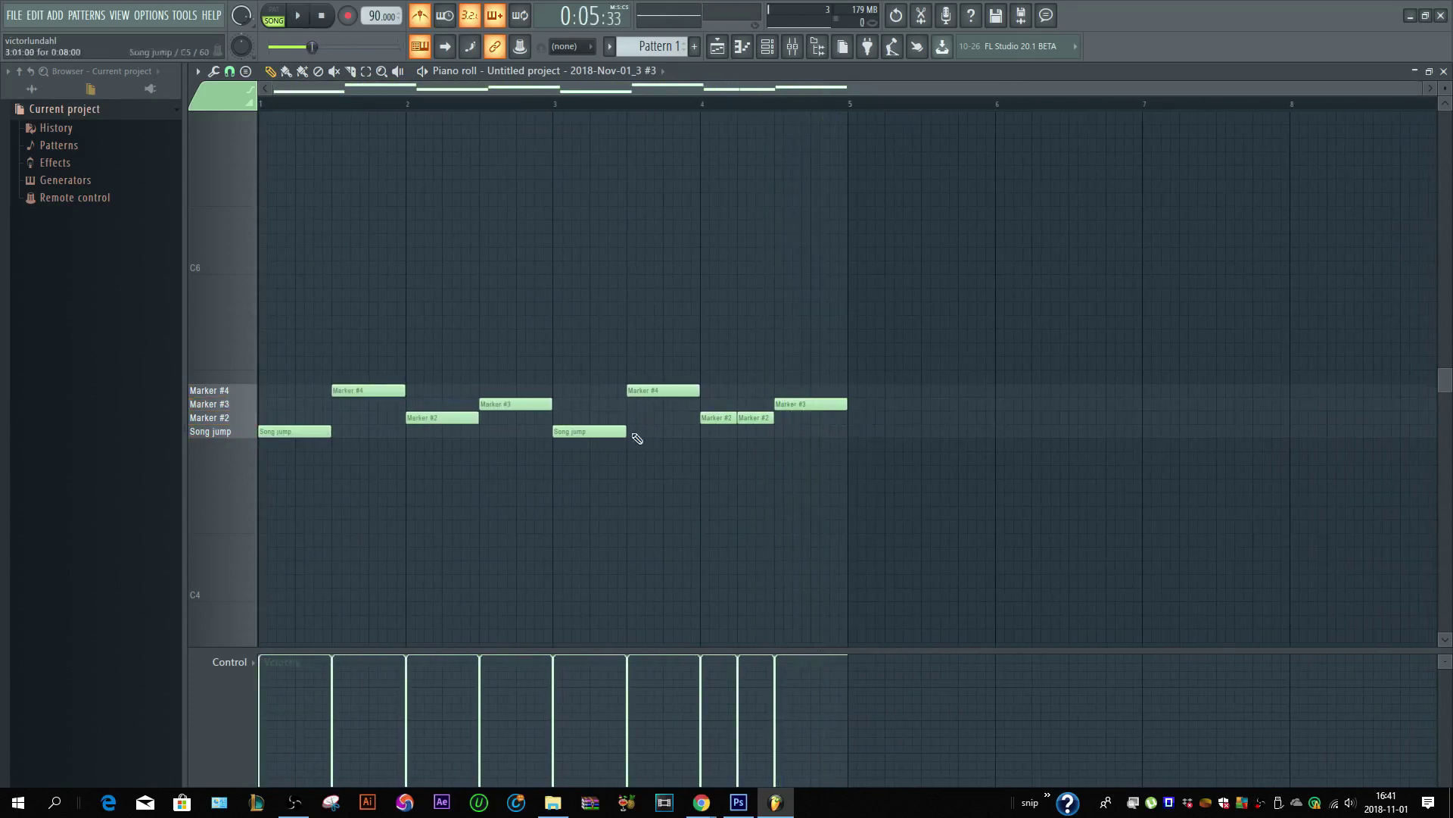
scroll(681, 424, up, 4)
scroll(685, 417, down, 3)
scroll(697, 402, up, 1)
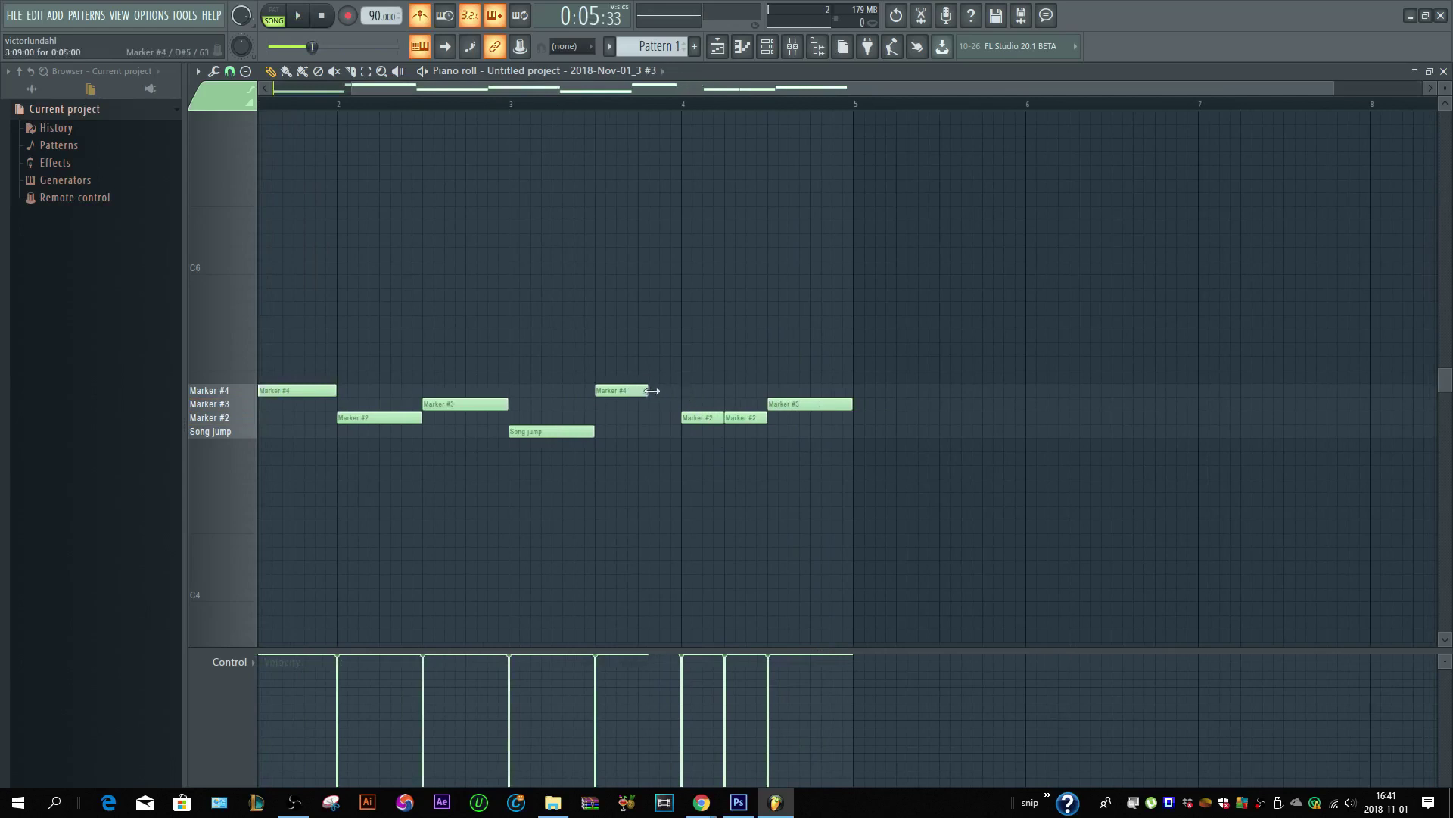
drag(651, 390, 683, 390)
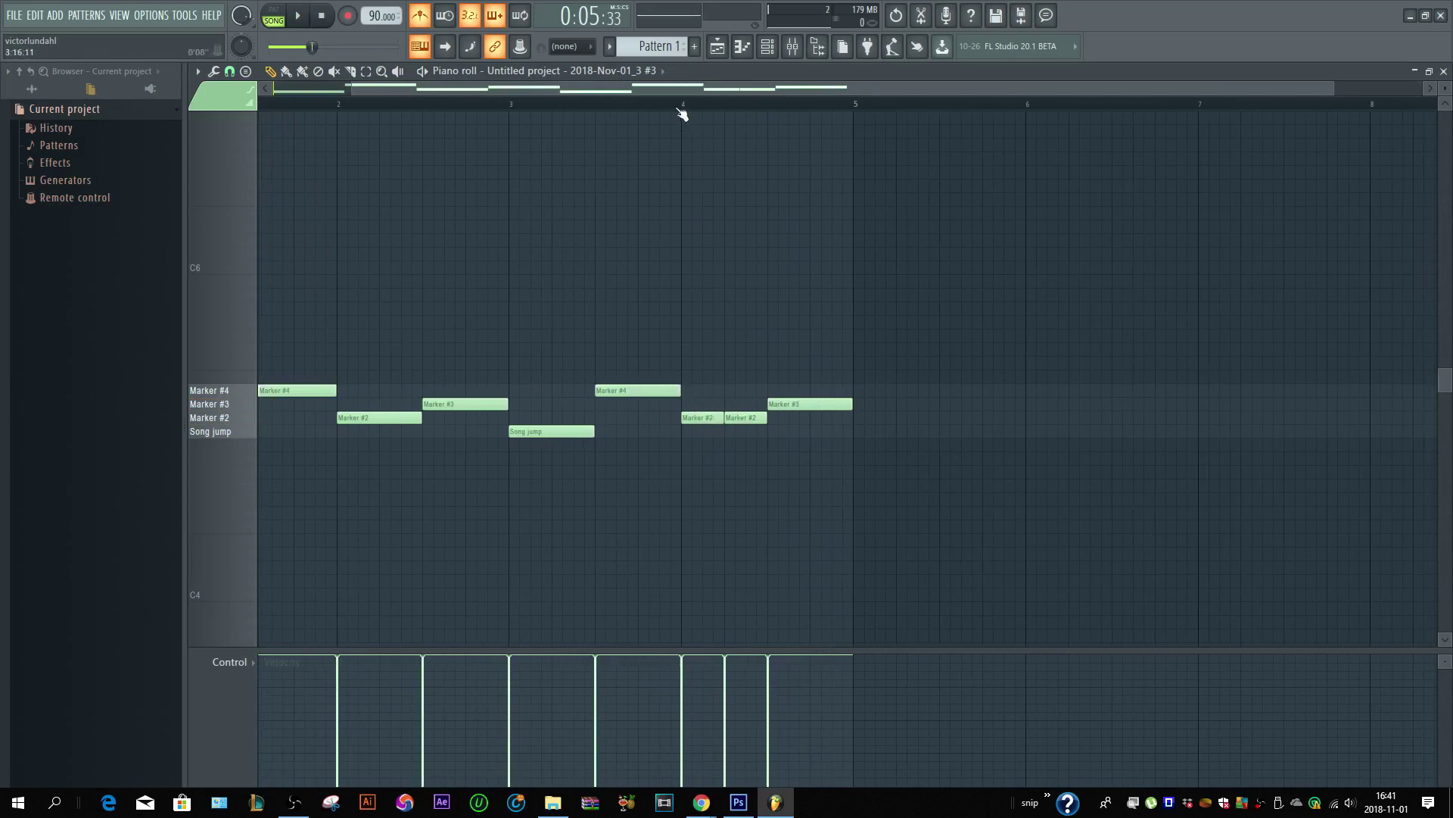
- Play back the repeated Marker #2 slices at the start of bar 4
click(647, 108)
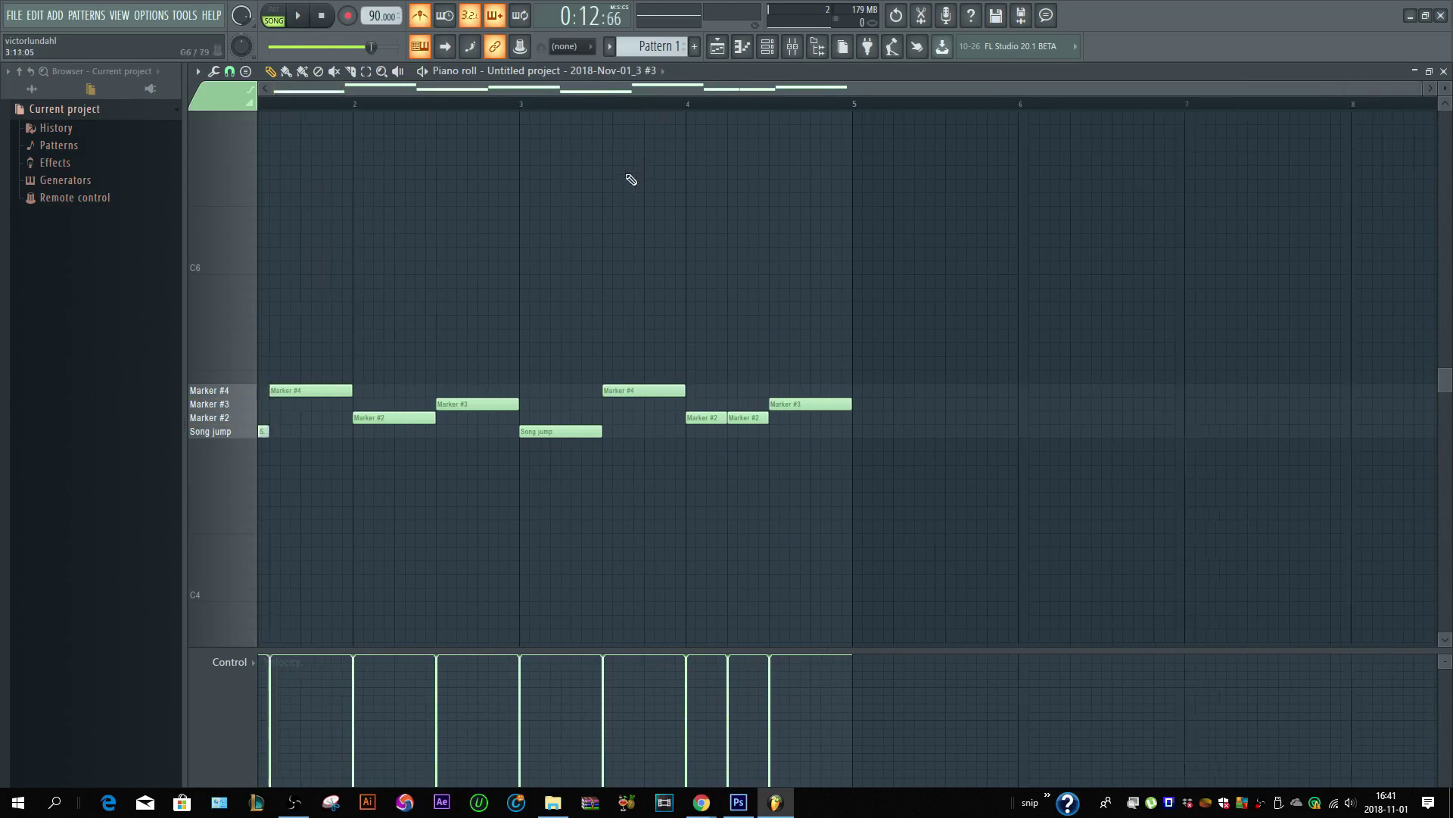
scroll(617, 197, up, 3)
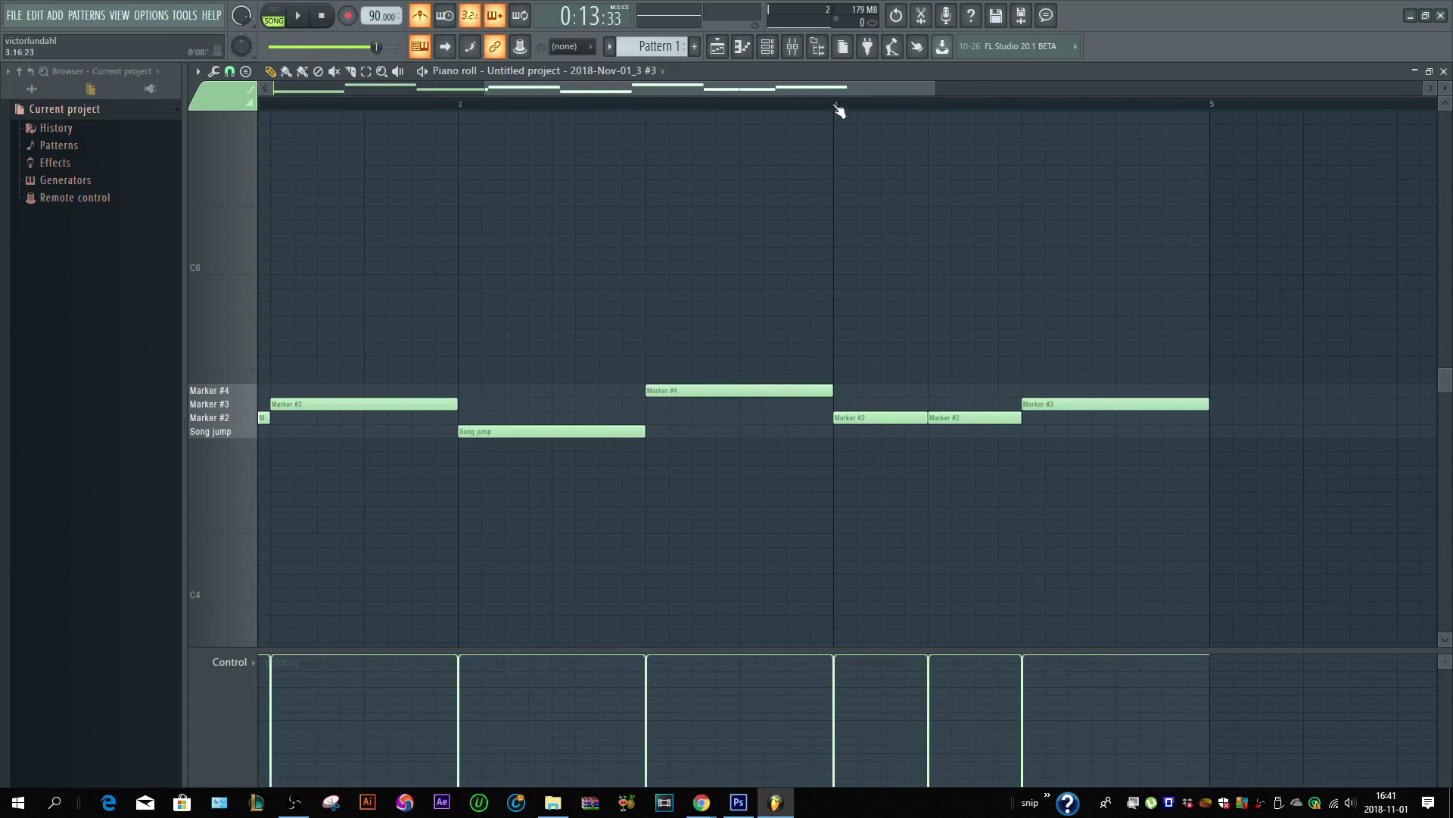
key(space)
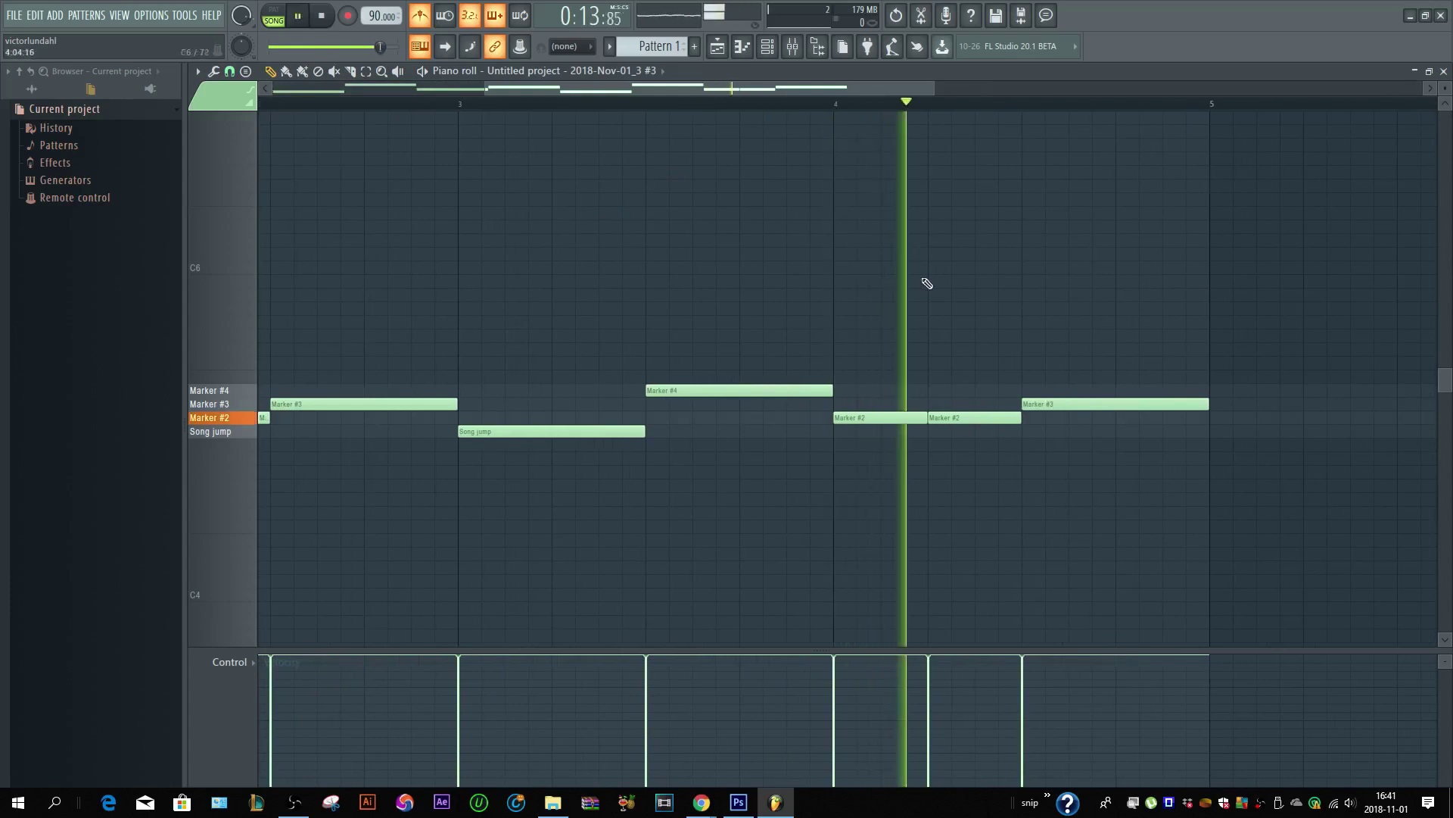
key(space)
scroll(924, 417, down, 4)
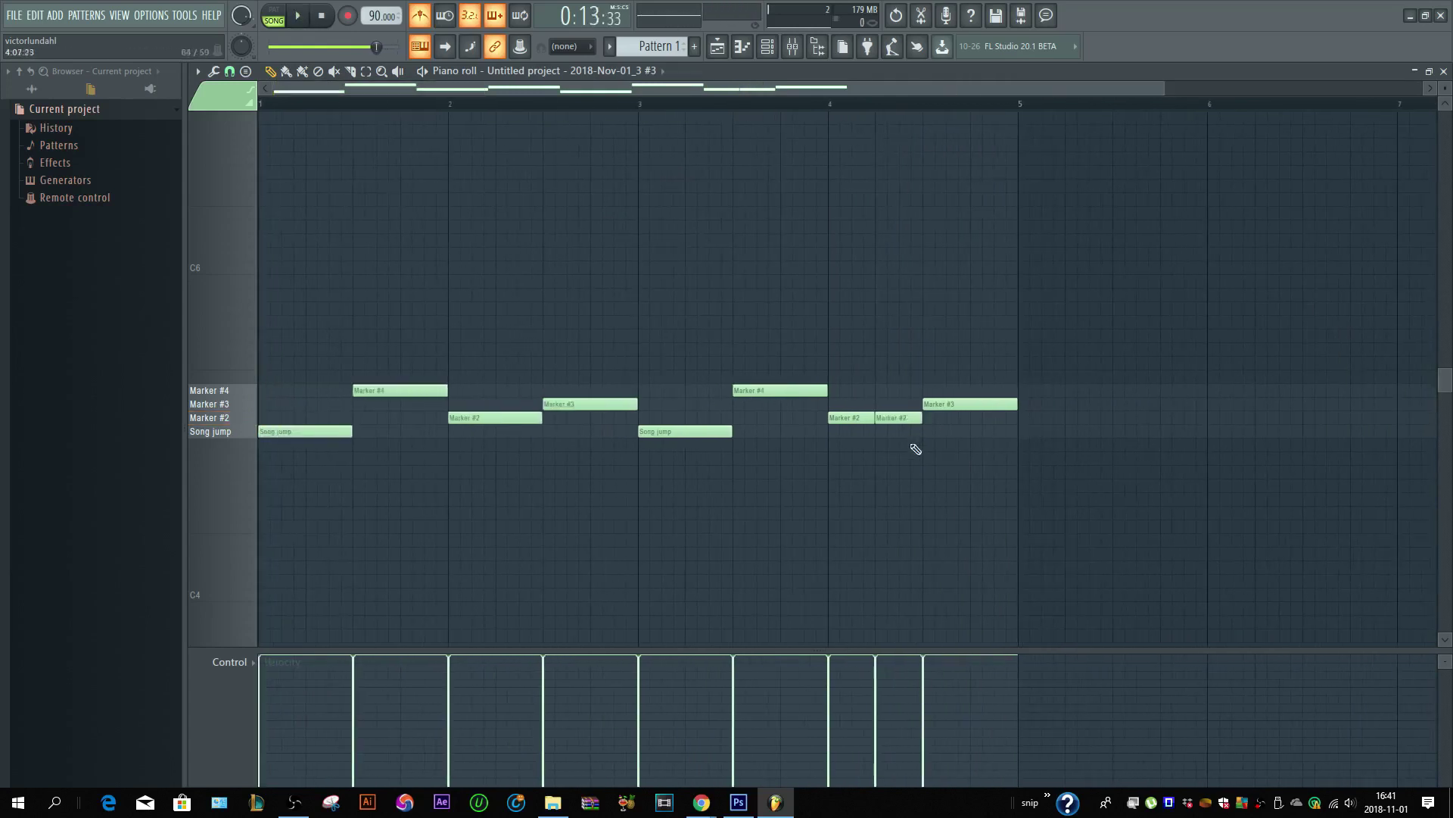
- Close the piano roll and hide the channel rack so the Playlist is in view
scroll(509, 413, down, 3)
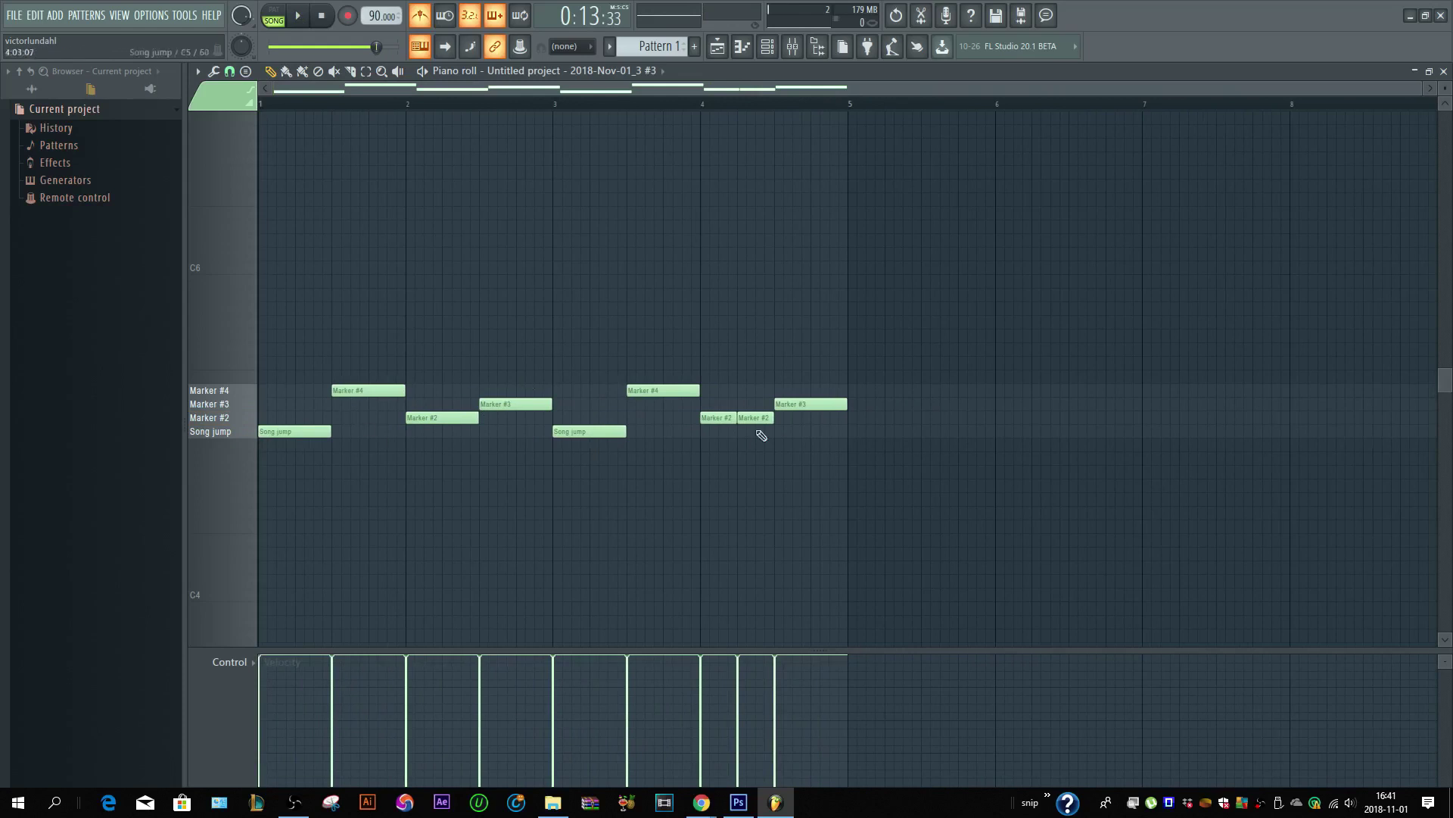
scroll(379, 429, up, 2)
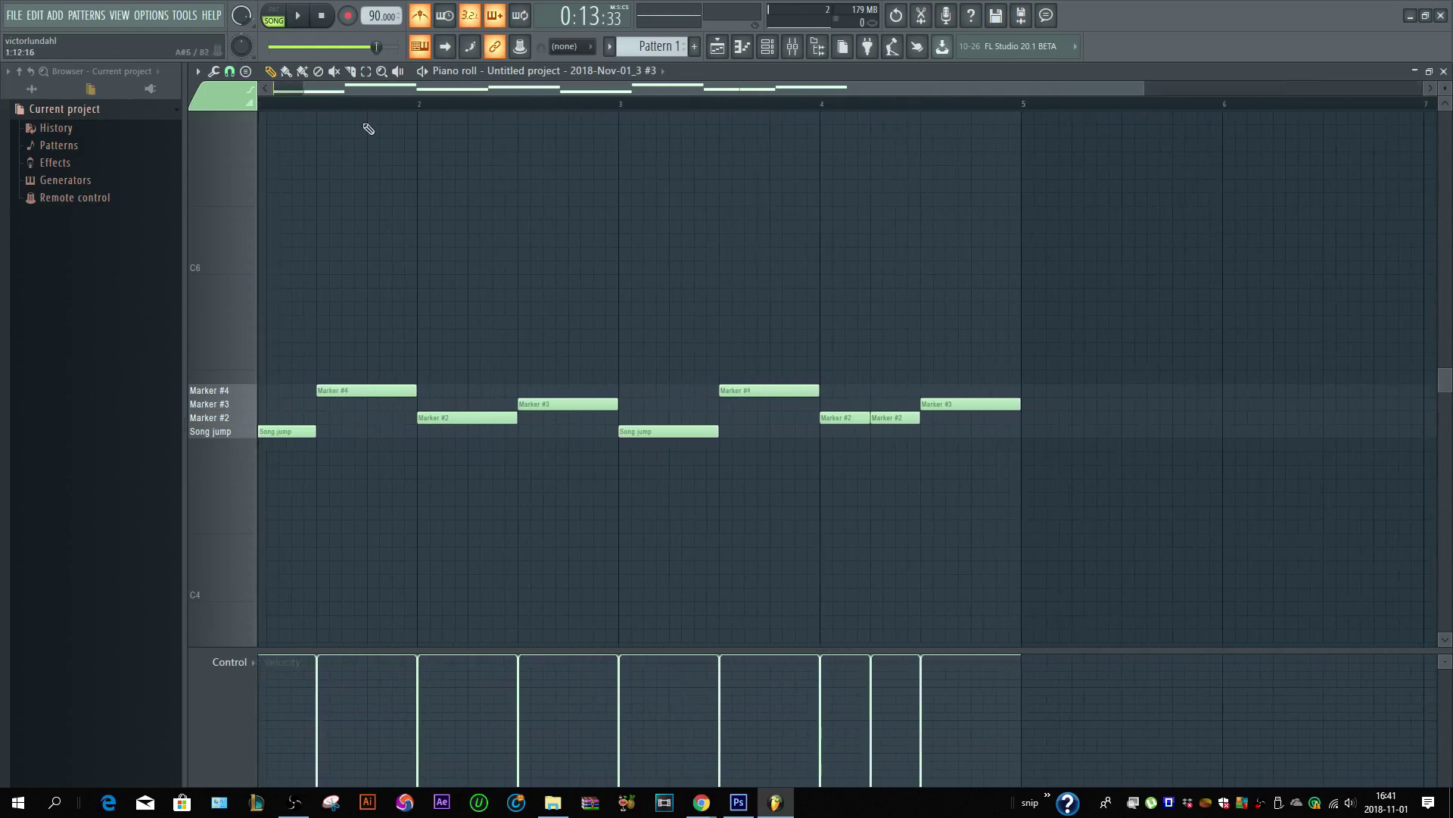
drag(332, 89, 302, 92)
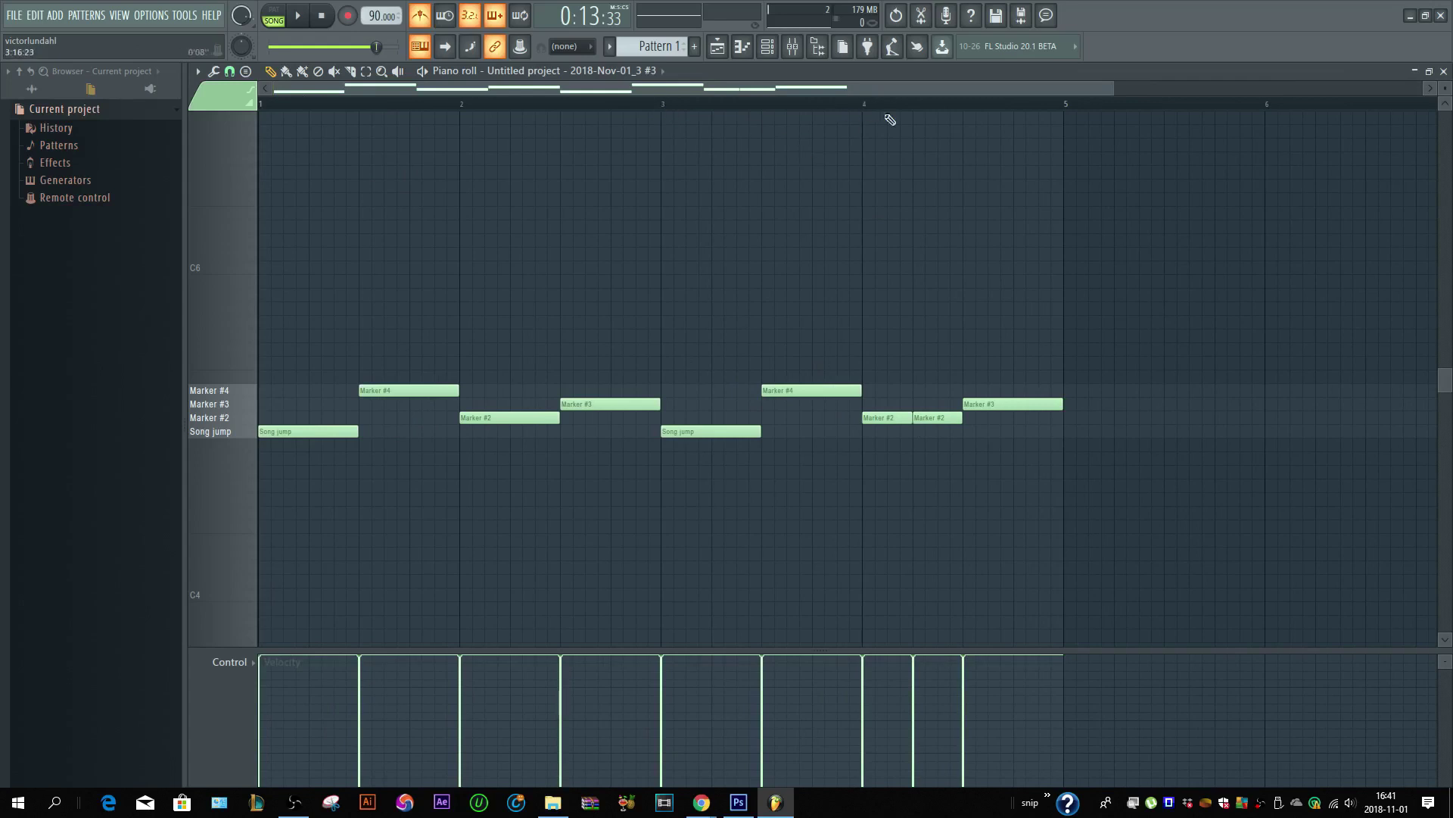
click(1443, 70)
scroll(986, 230, down, 5)
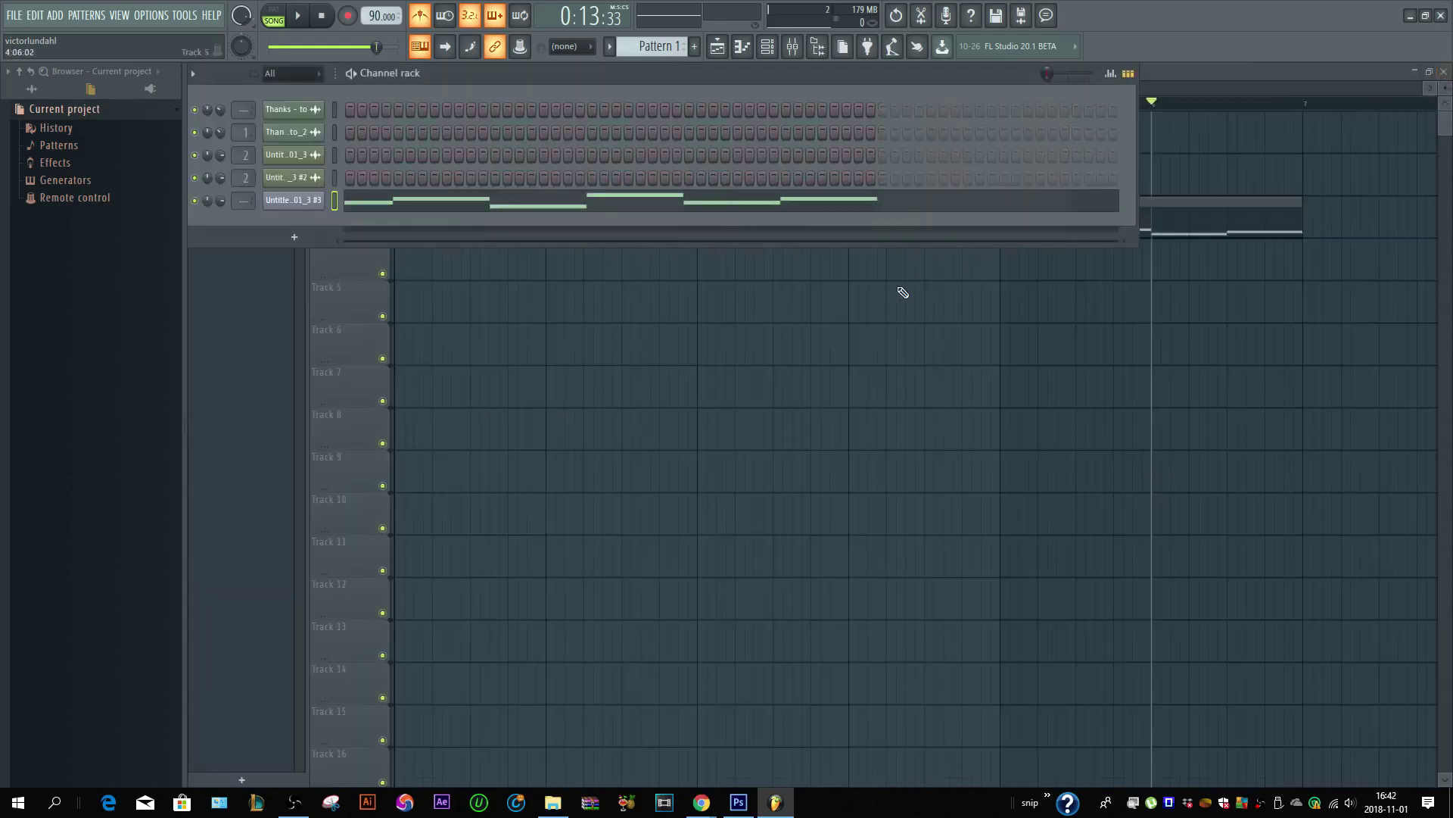
scroll(899, 288, up, 3)
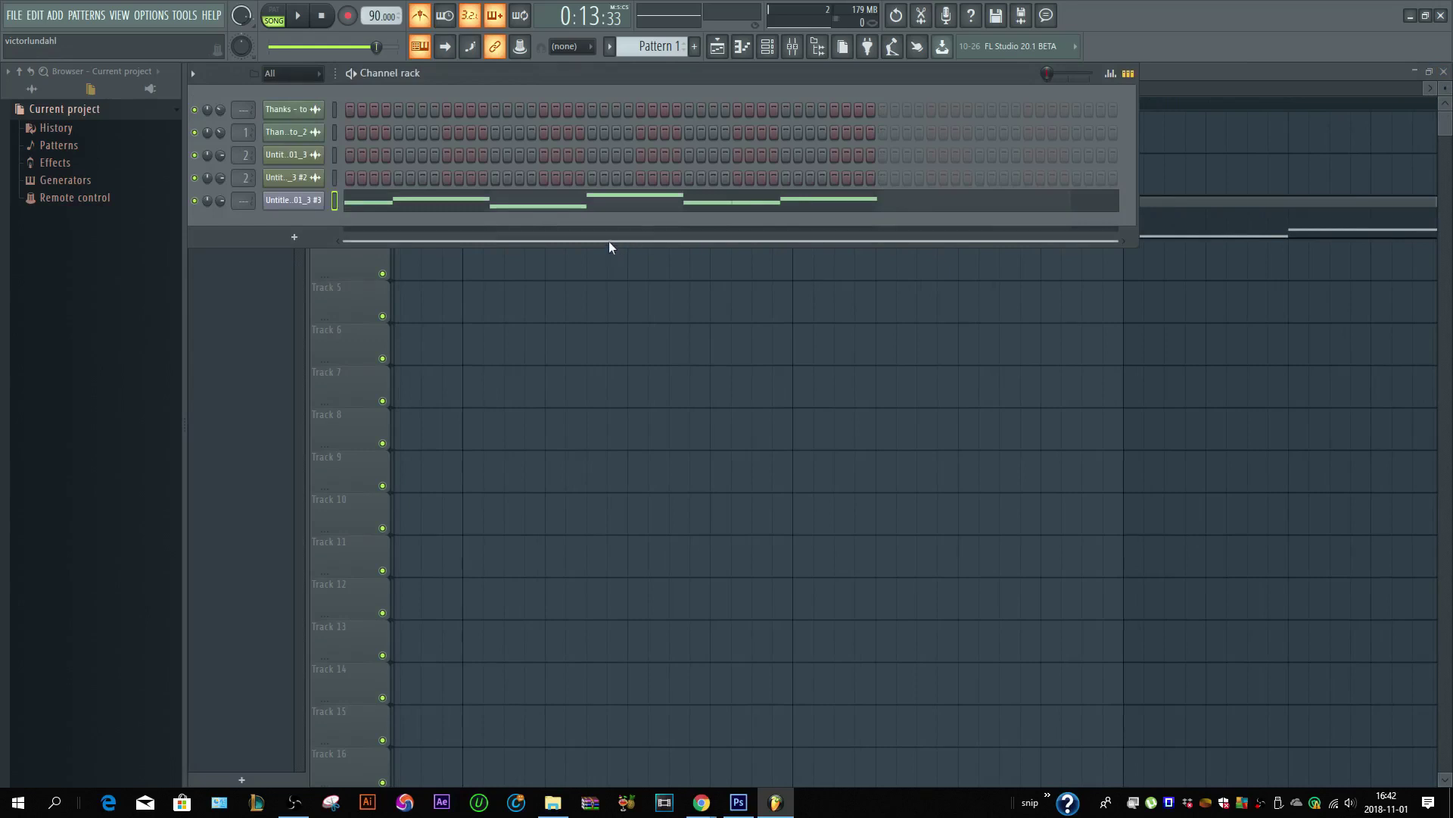
key(F6)
scroll(757, 288, down, 5)
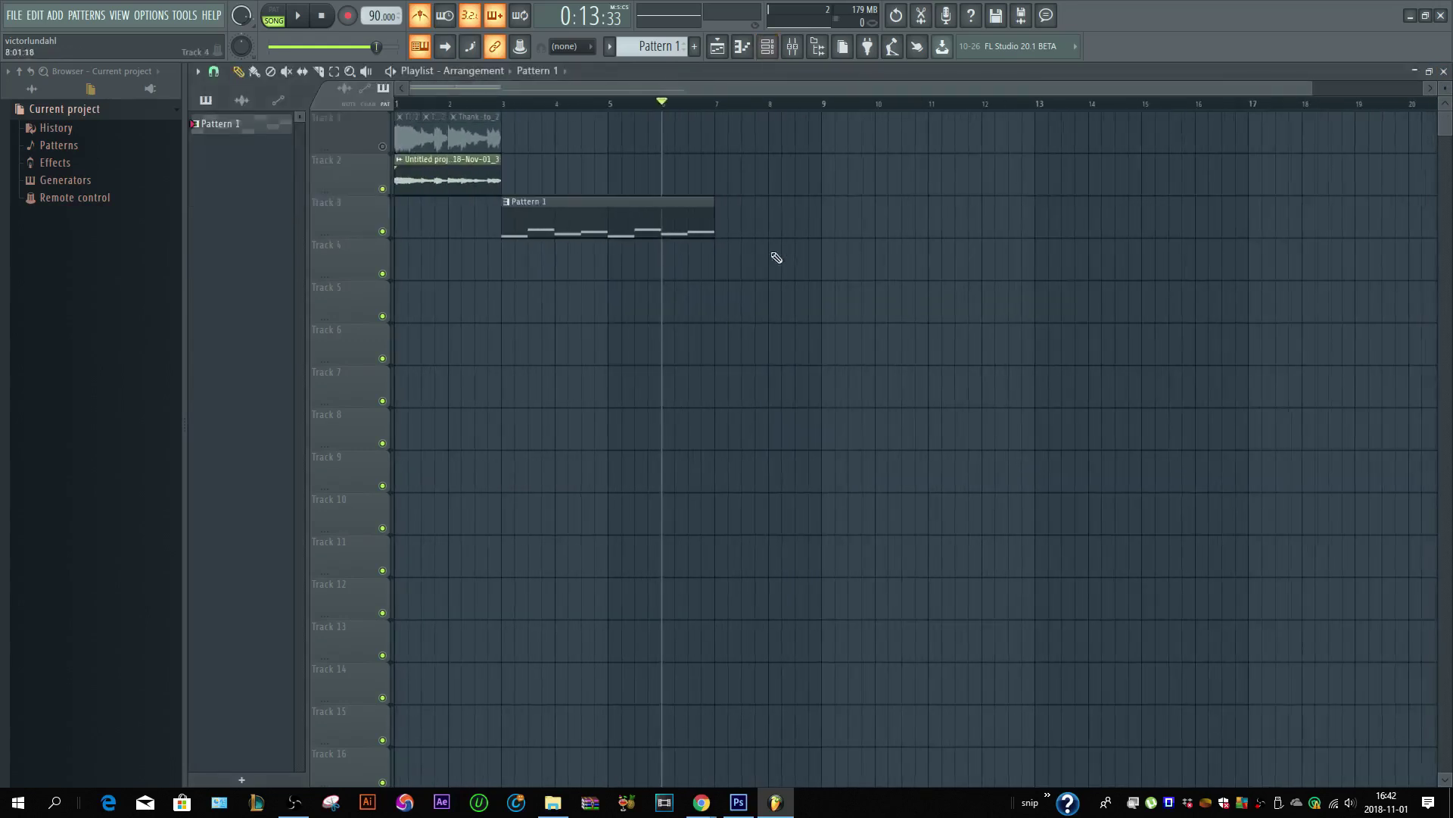
- Turn off the metronome and play the arrangement from the beginning into the Pattern 1 clip
click(557, 103)
drag(557, 103, 402, 116)
scroll(437, 89, up, 2)
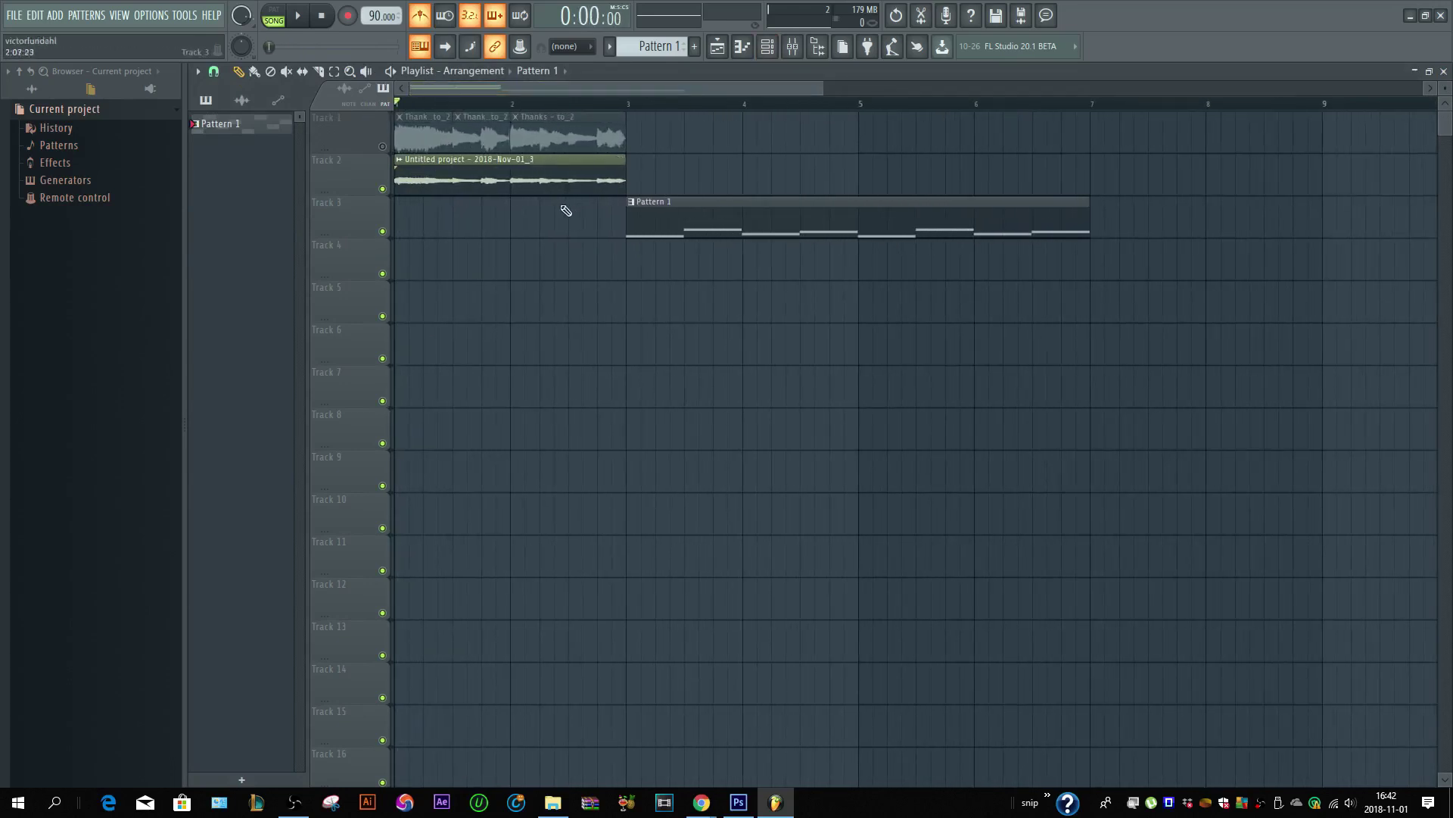
key(space)
key(space)
click(420, 16)
key(space)
scroll(454, 204, down, 2)
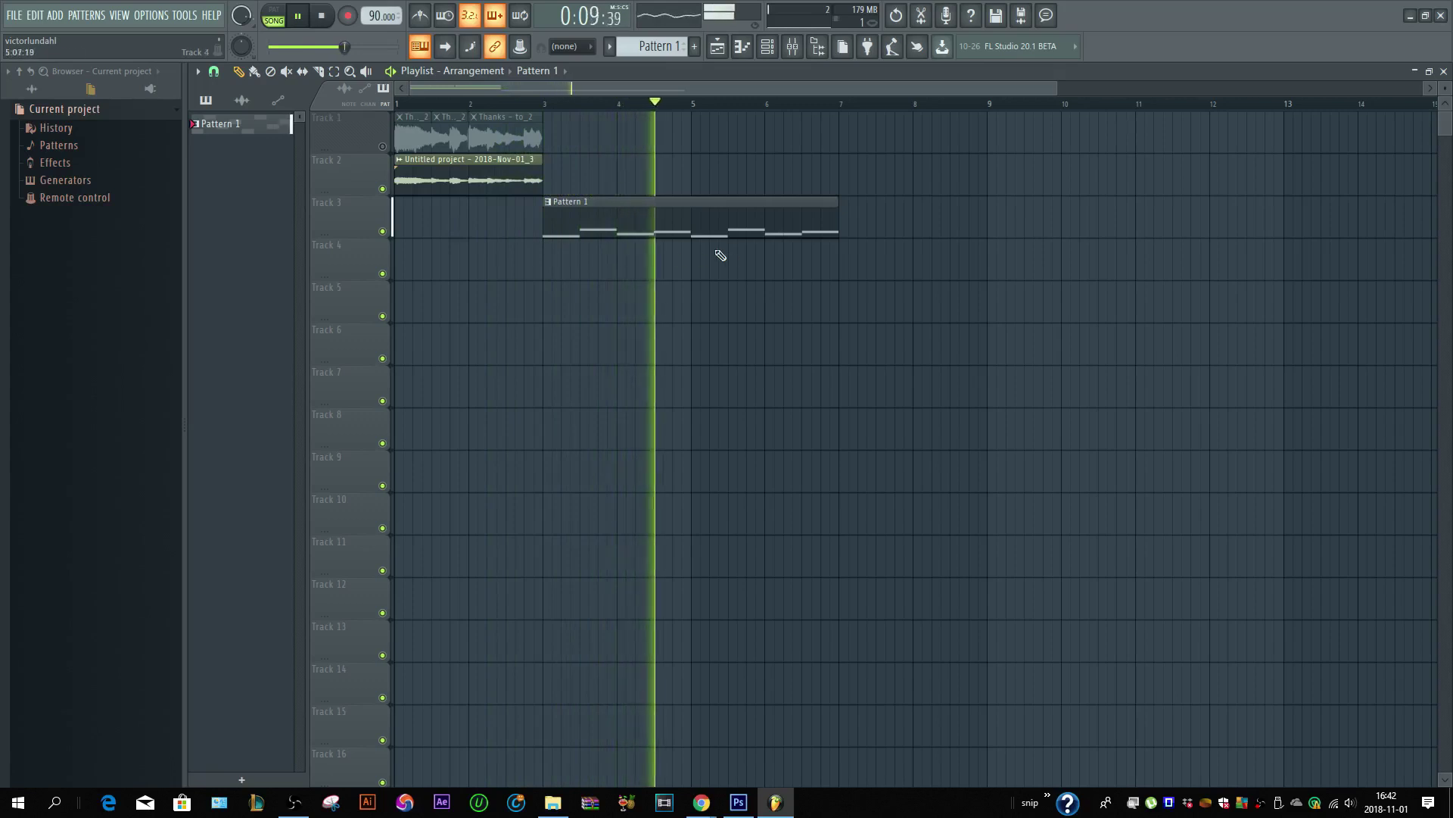
key(space)
- Move the Pattern 1 clip to bar 5 and duplicate the resampled audio clip on Track 2 into bars 3 and 4
drag(623, 227, 772, 233)
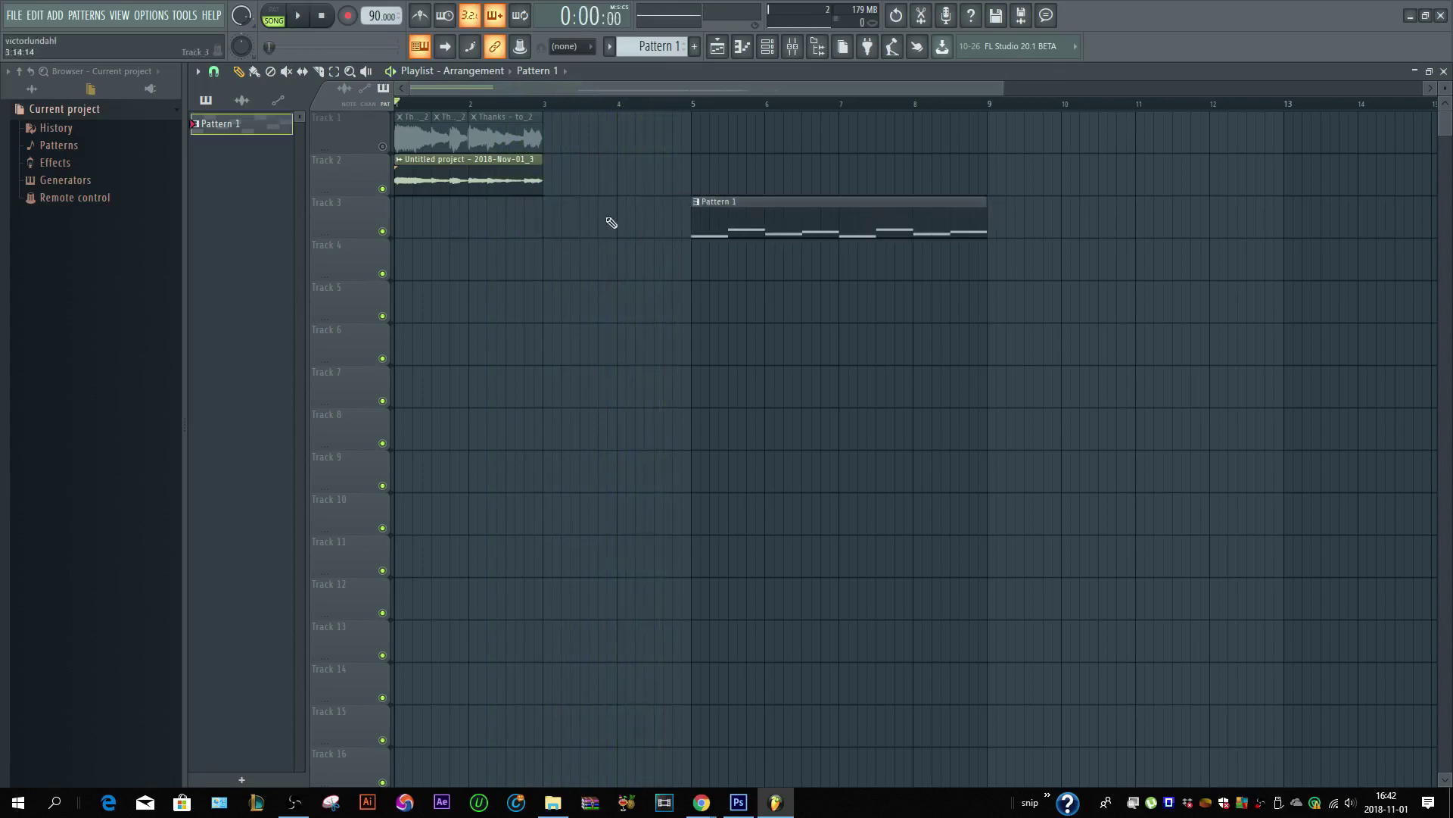
ctrl+click(518, 182)
key(ctrl+b)
scroll(605, 240, down, 3)
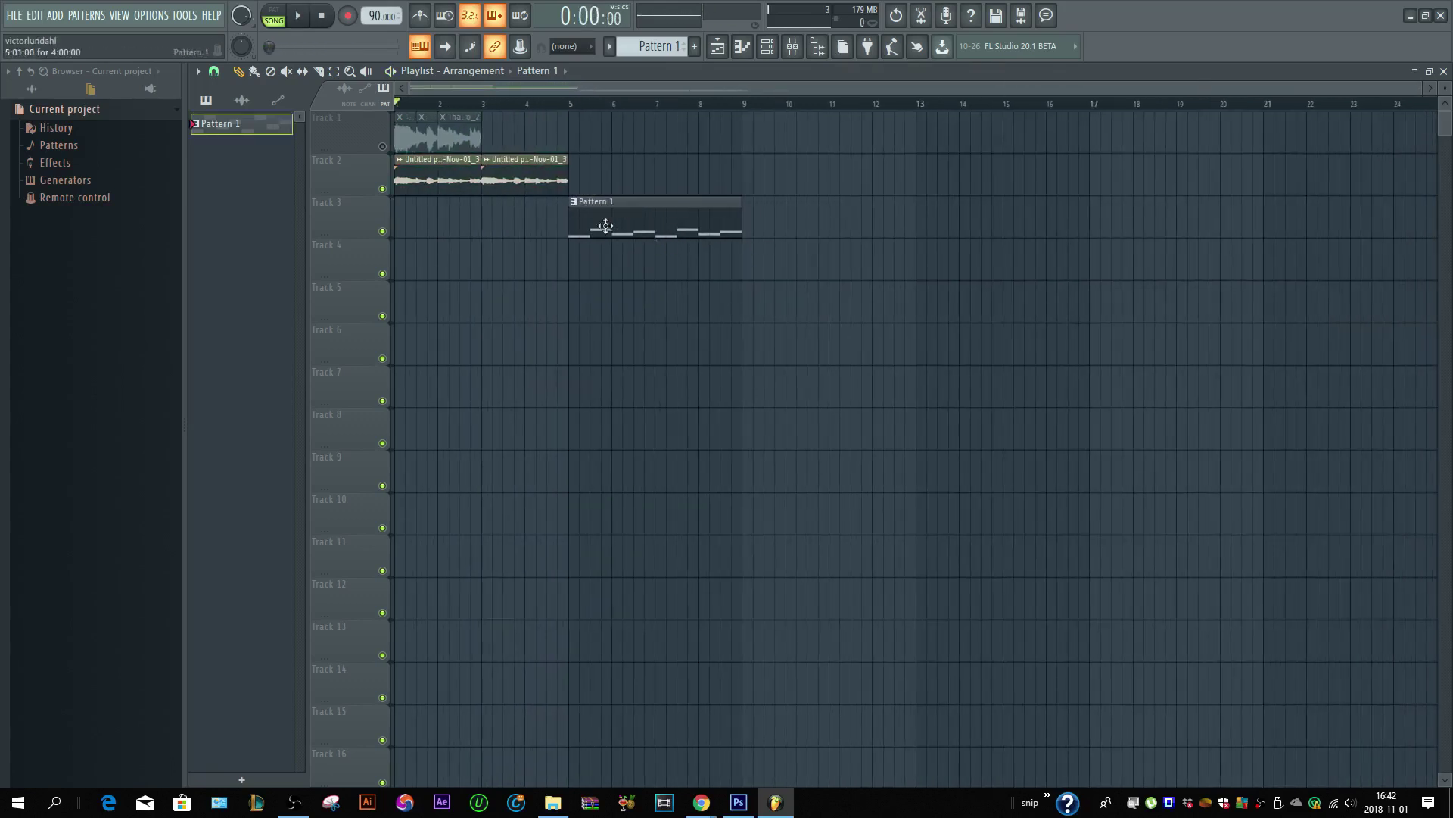
- Play back the transition between the two Track 2 audio clips from bar 2
click(482, 103)
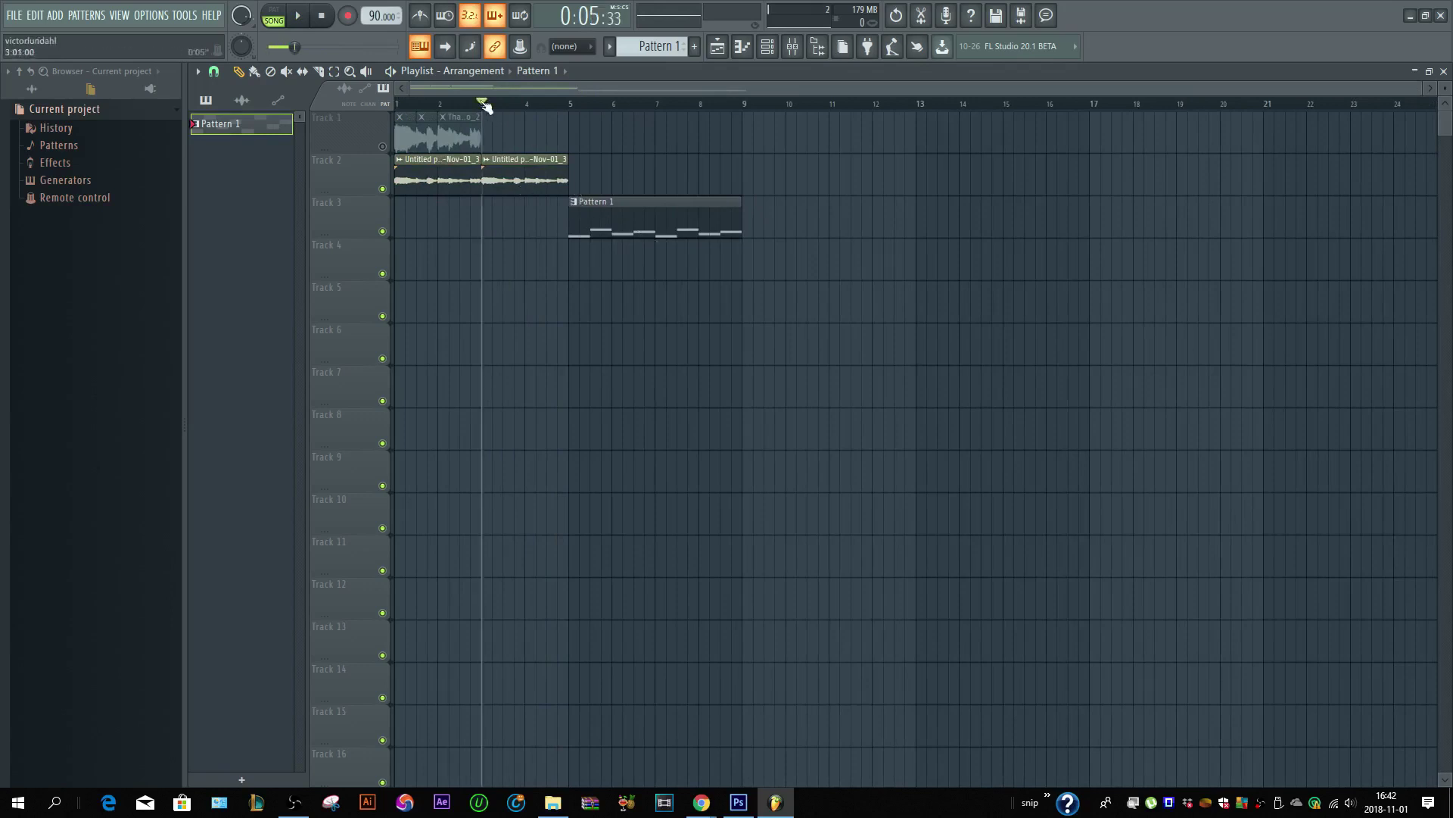
mouse_move(484, 106)
mouse_down()
mouse_move(552, 107)
mouse_move(425, 107)
mouse_move(591, 107)
mouse_move(428, 107)
mouse_move(447, 114)
mouse_up()
key(space)
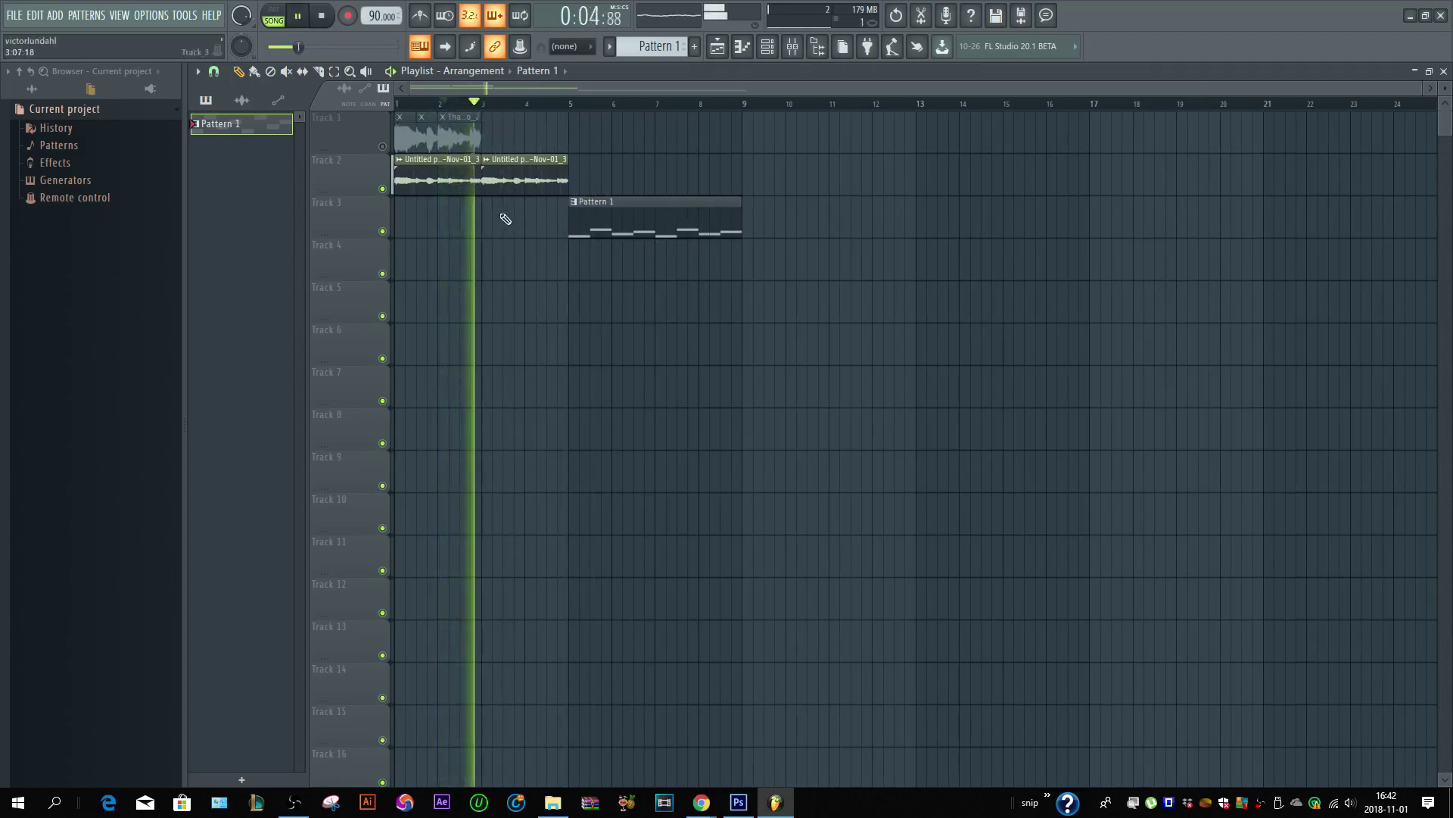
key(space)
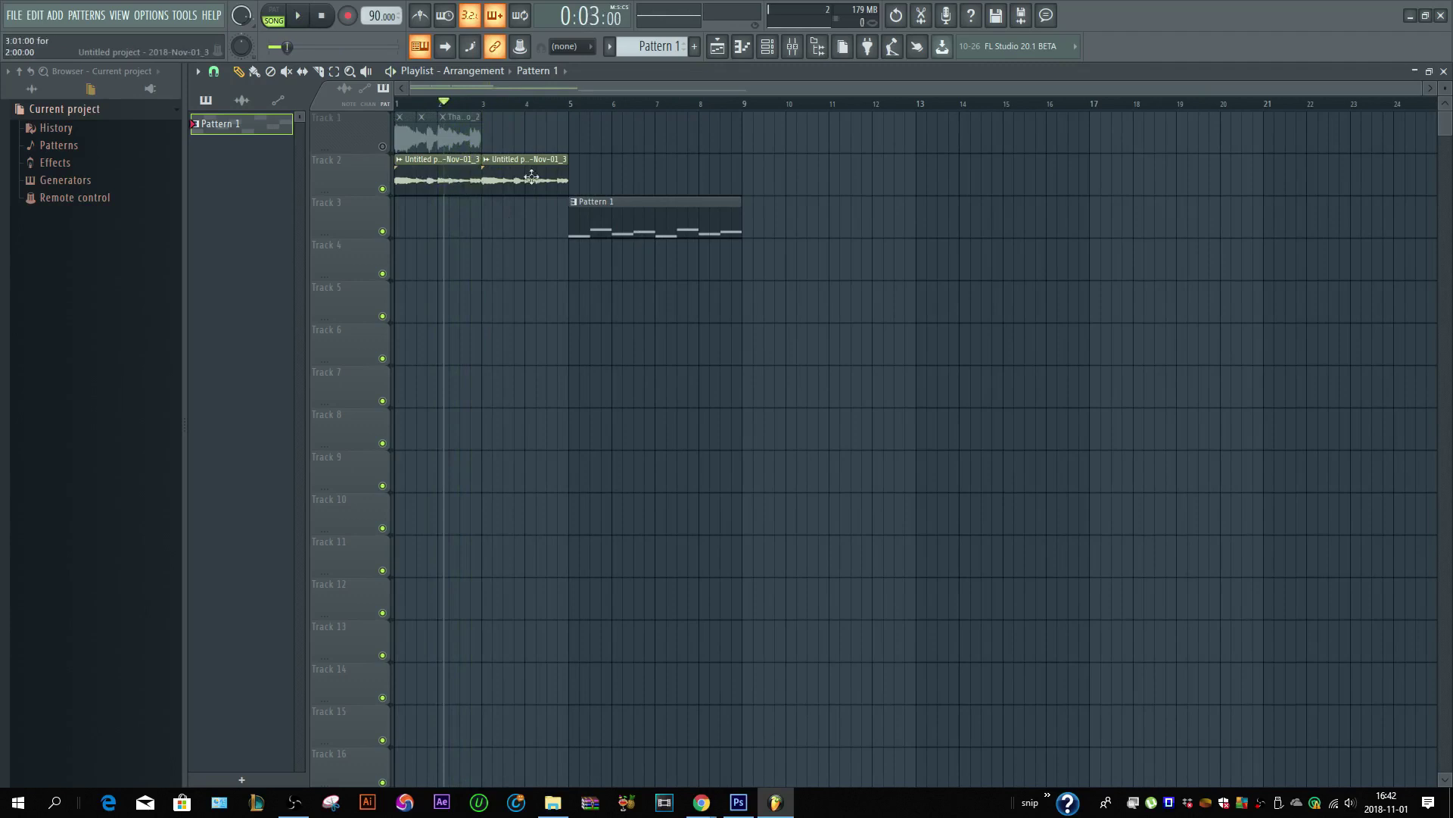
- Move Pattern 1 further along Track 3 and duplicate the two Track 2 audio clips into bars 5 to 8
drag(601, 224, 747, 224)
ctrl+drag(559, 205, 403, 179)
key(ctrl+b)
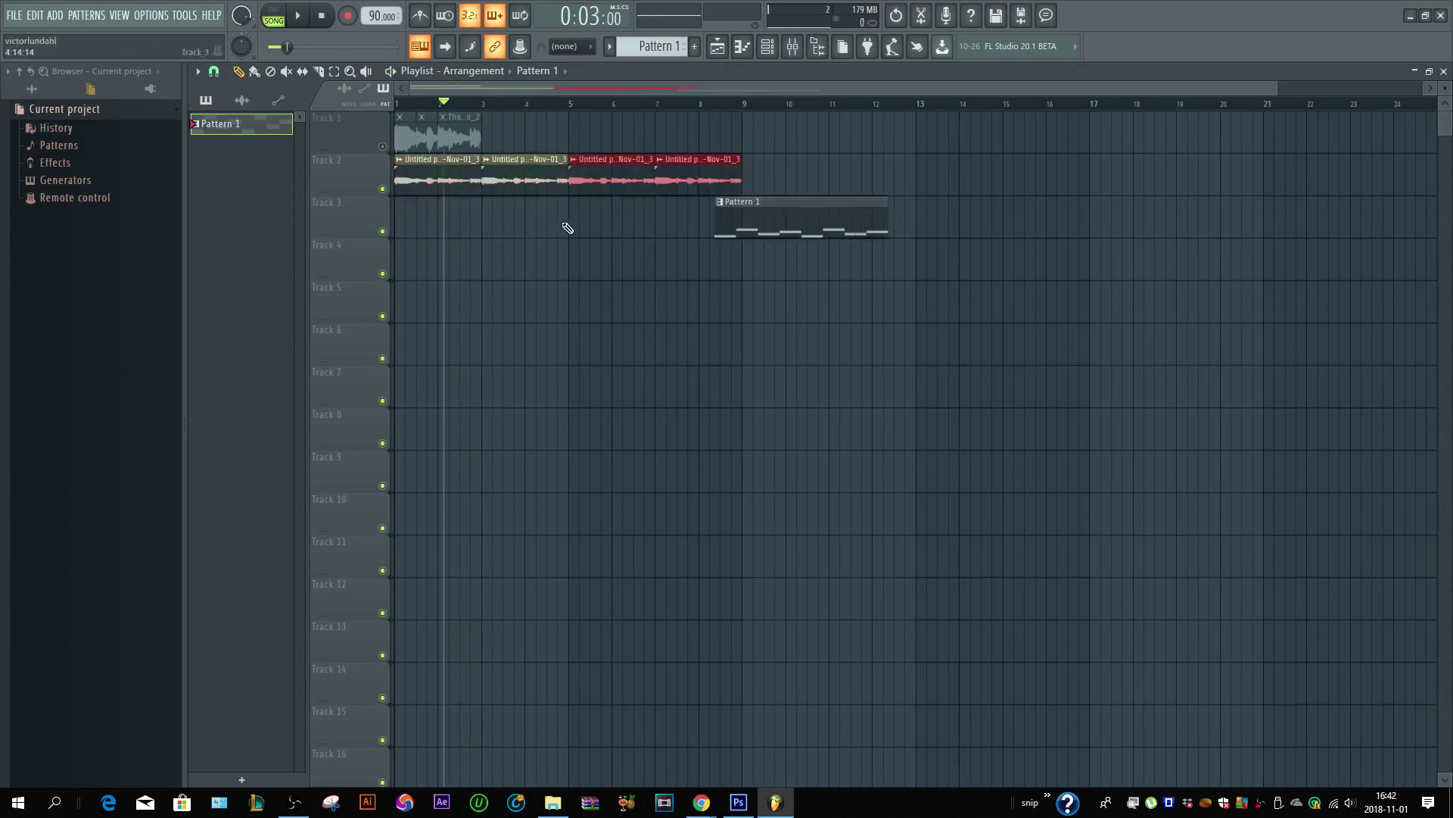
- Align the Pattern 1 clip to bar 9 and duplicate it to bar 13
ctrl+scroll(564, 183, down, 1)
drag(708, 222, 730, 224)
key(ctrl+b)
ctrl+scroll(719, 219, down, 1)
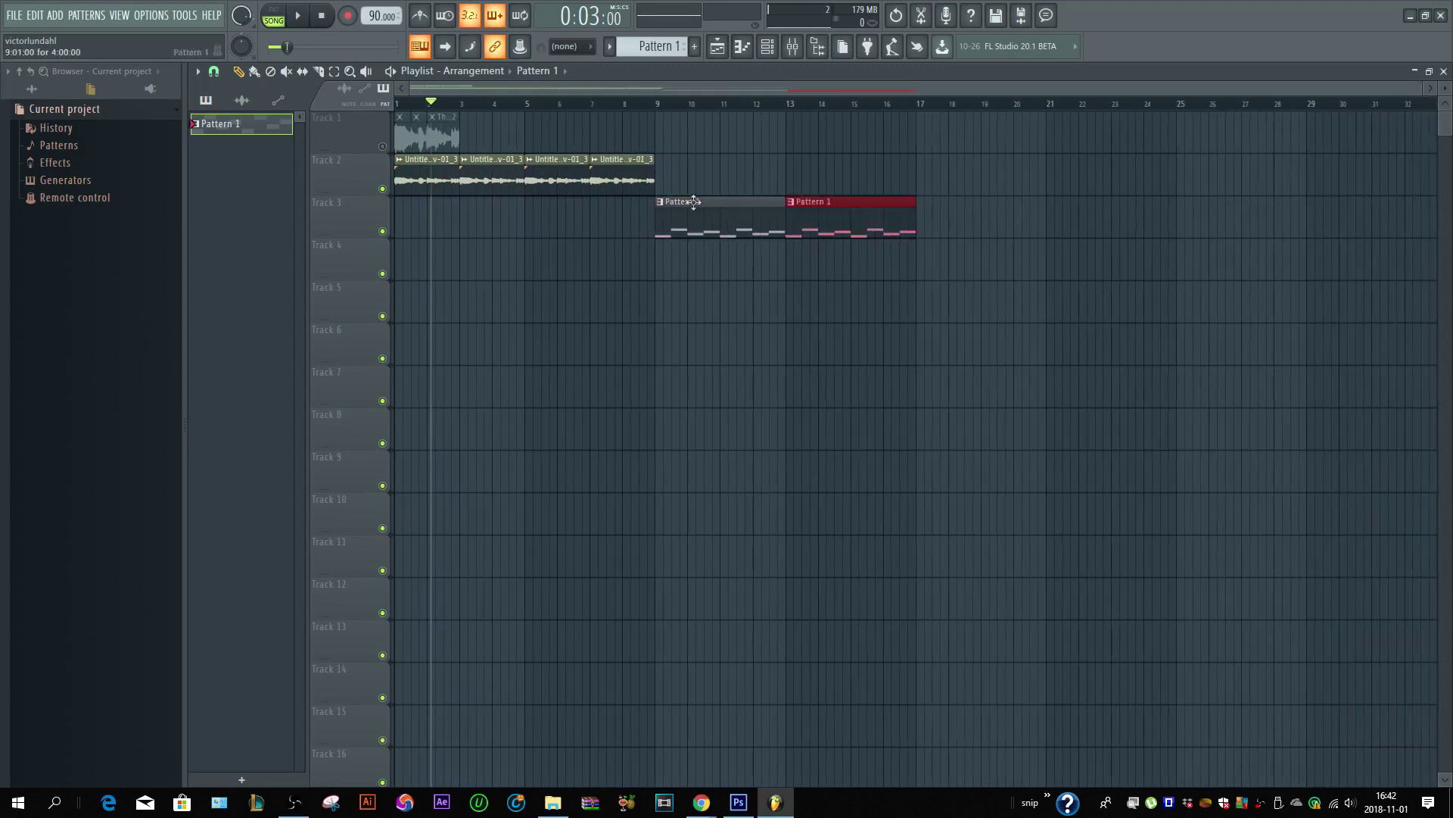
- Place a copy of the audio clip at bar 17 on Track 2, removing the copies over bars 9 to 16
click(630, 182)
drag(630, 182, 955, 182)
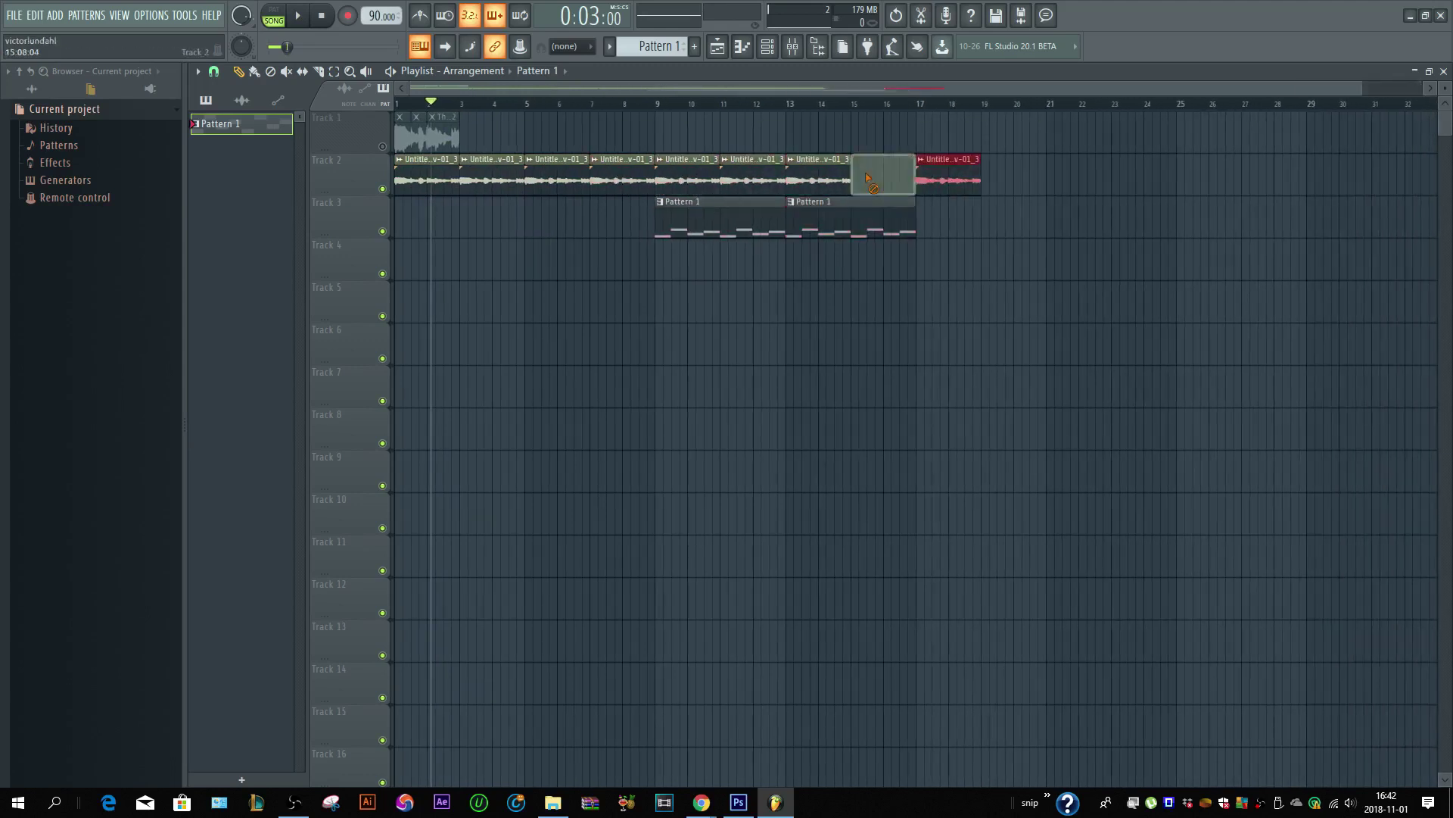
click(718, 183)
ctrl+scroll(833, 227, down, 1)
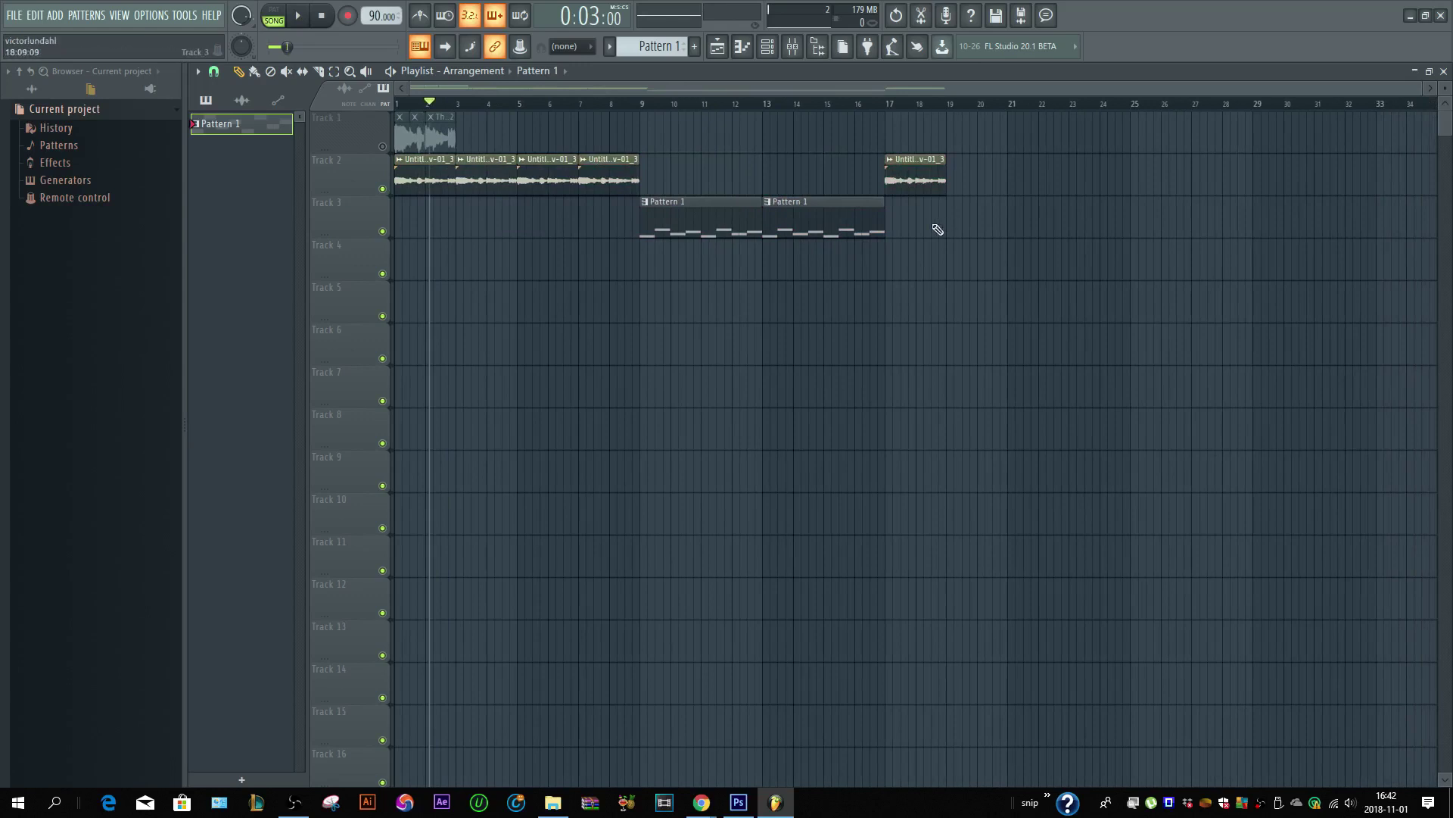
- Duplicate the Track 2 and Track 3 clips from bar 5 onward twice and delete the leftover Track 2 clip at bar 45
drag(1059, 280, 546, 152)
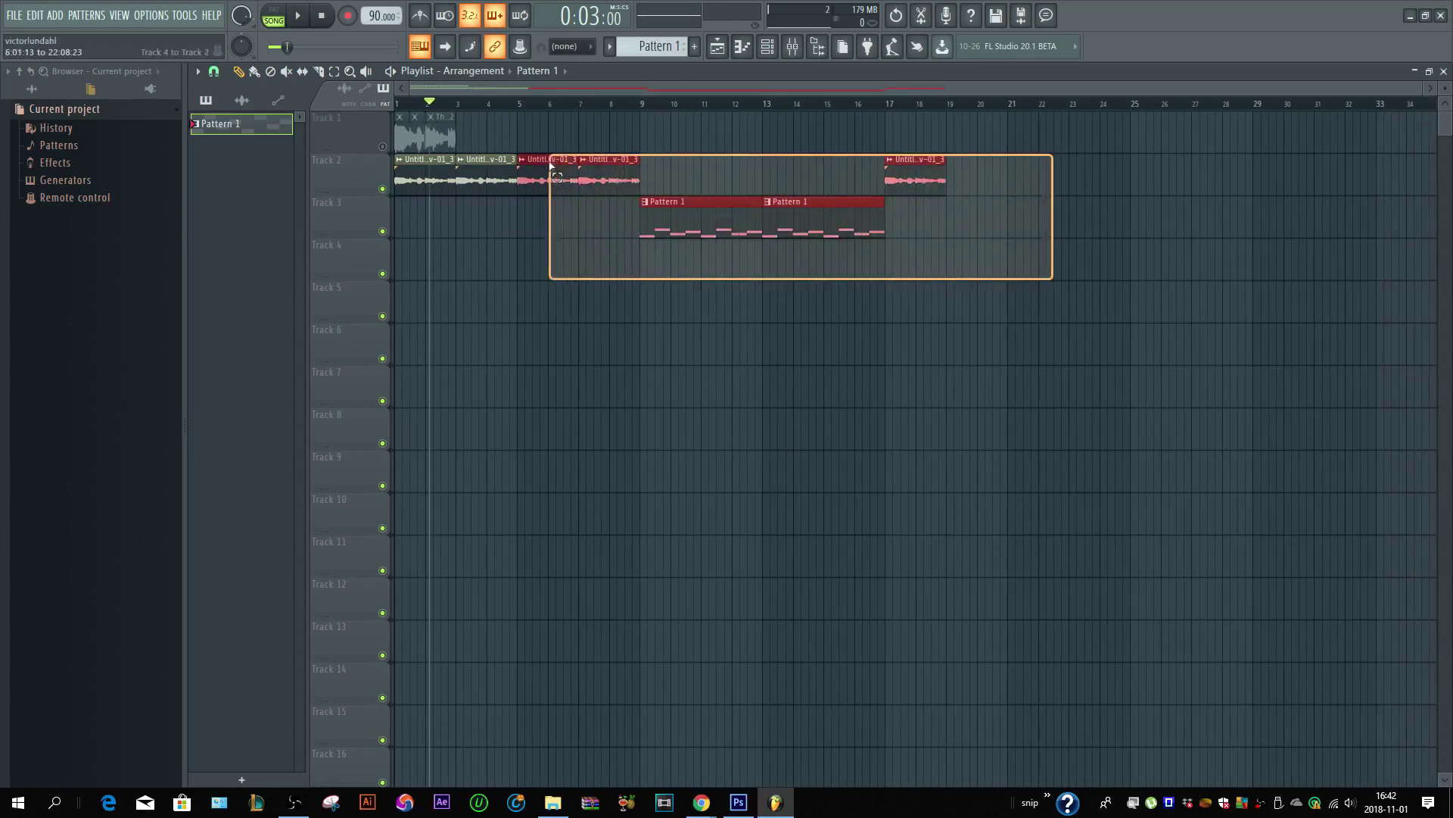
key(ctrl+b)
scroll(904, 370, down, 1)
scroll(905, 370, down, 1)
ctrl+click(904, 369)
drag(1120, 104, 1150, 105)
right_click(1150, 175)
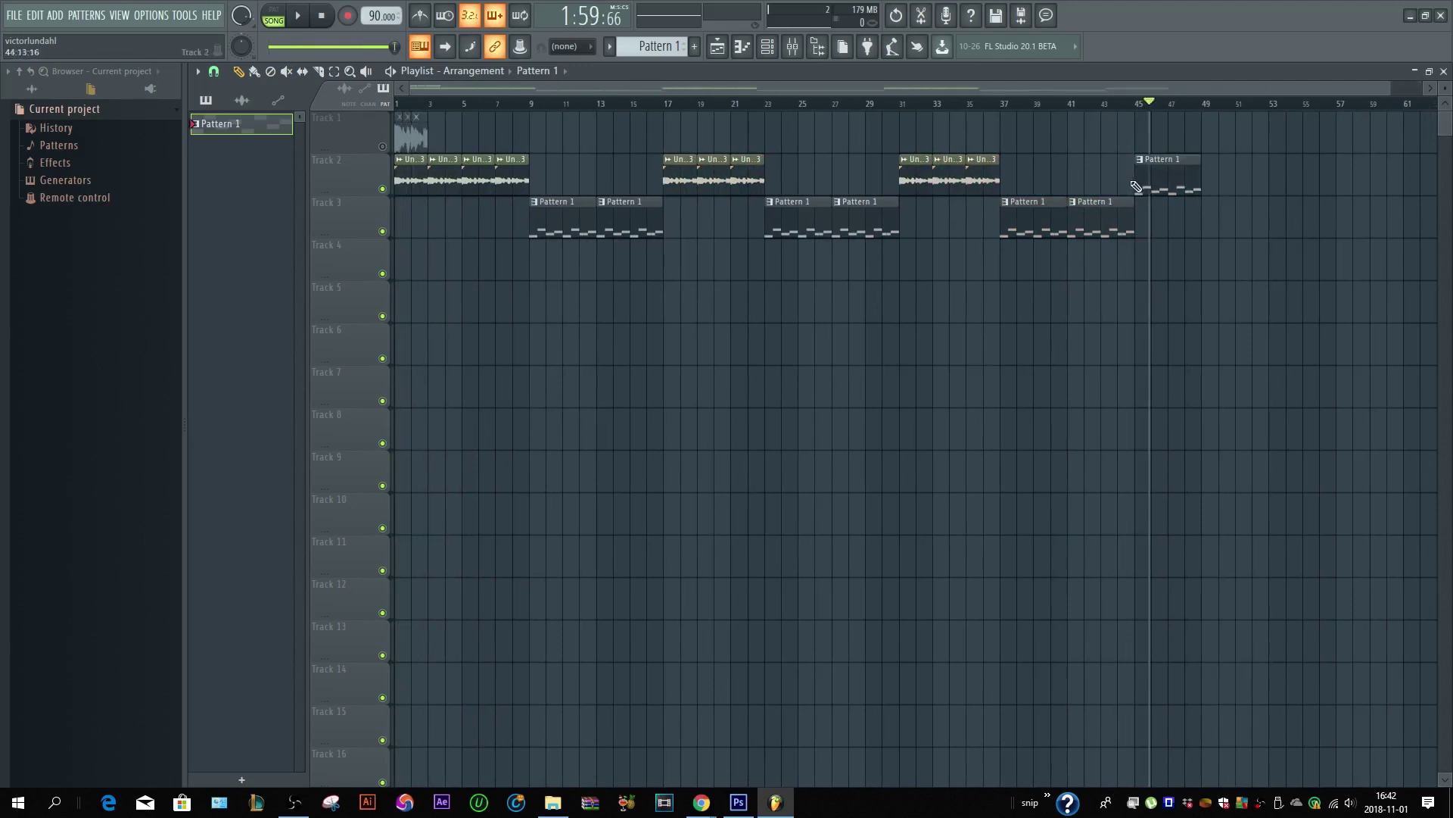
- Replace the Pattern 1 clip at bar 9 with two duplicated audio clips filling bars 9 to 12 on Track 2
right_click(545, 212)
drag(542, 209, 462, 189)
key(ctrl+b)
right_click(612, 185)
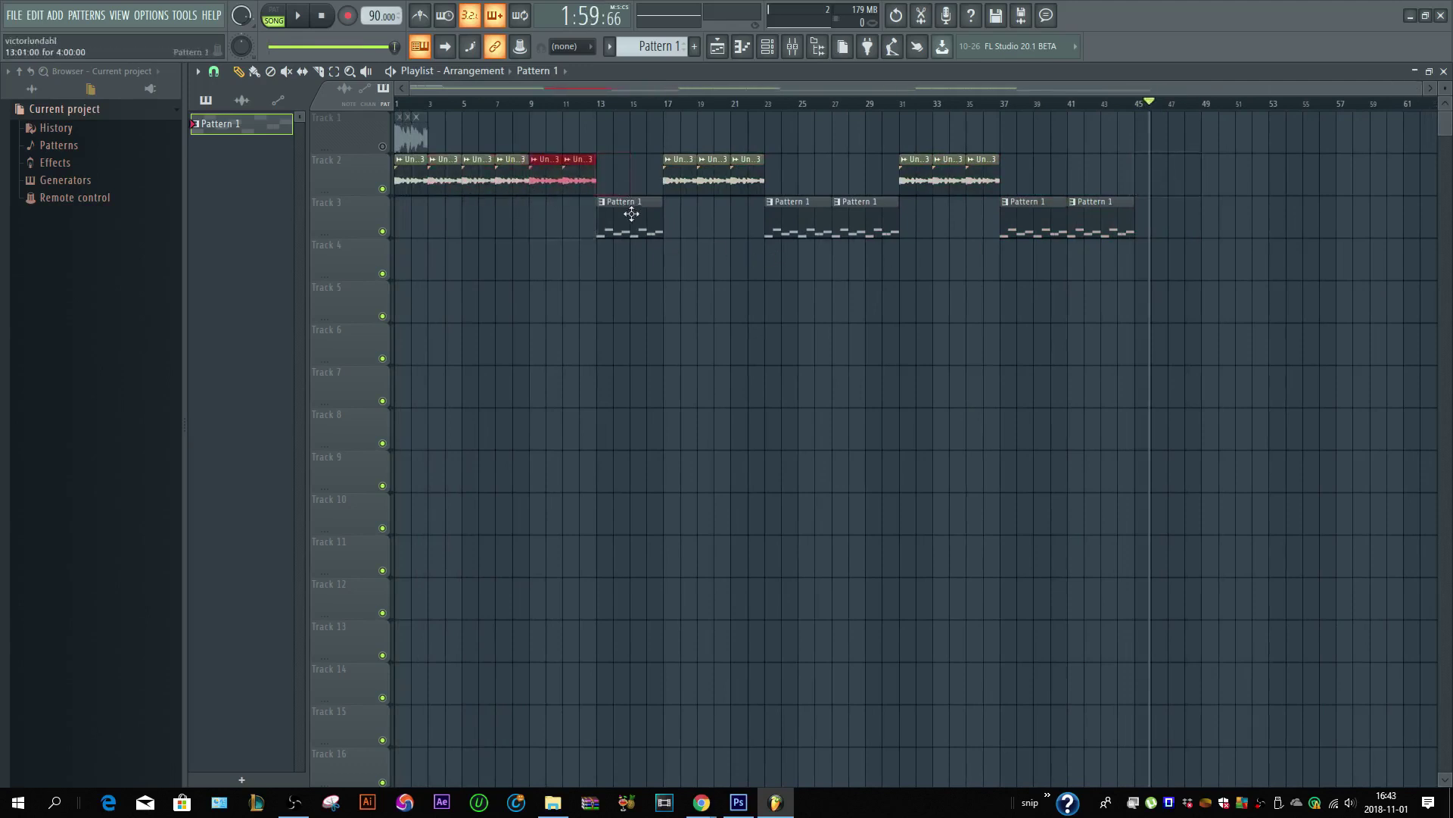
- Duplicate the Pattern 1 clip at bar 13 to bar 17 and delete the Track 2 audio clips at bars 17 and 19
drag(664, 224, 633, 229)
key(ctrl+b)
right_click(678, 175)
right_click(712, 175)
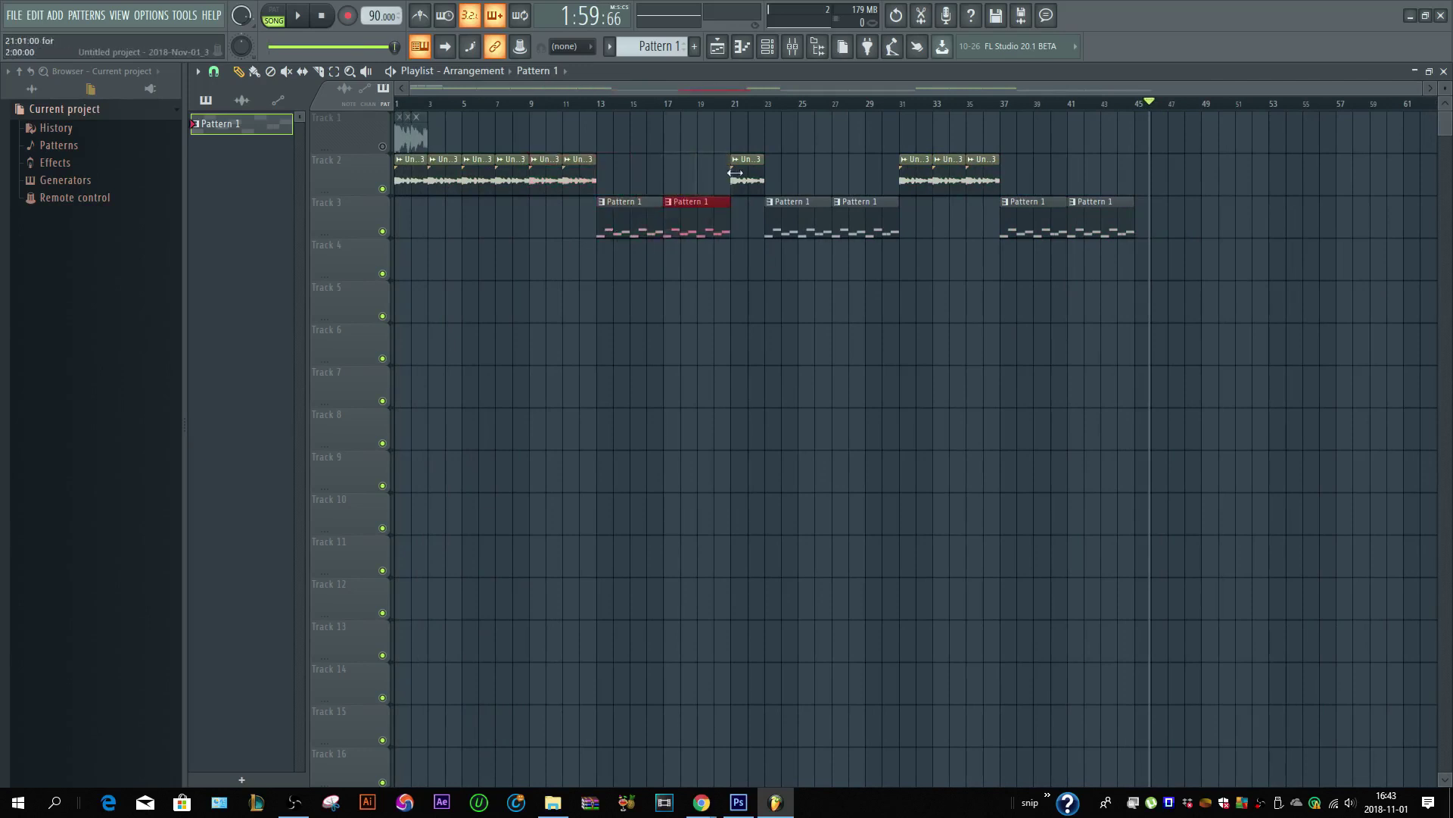
- Clear the clip selection and set the playback position to bar 13
ctrl+click(743, 293)
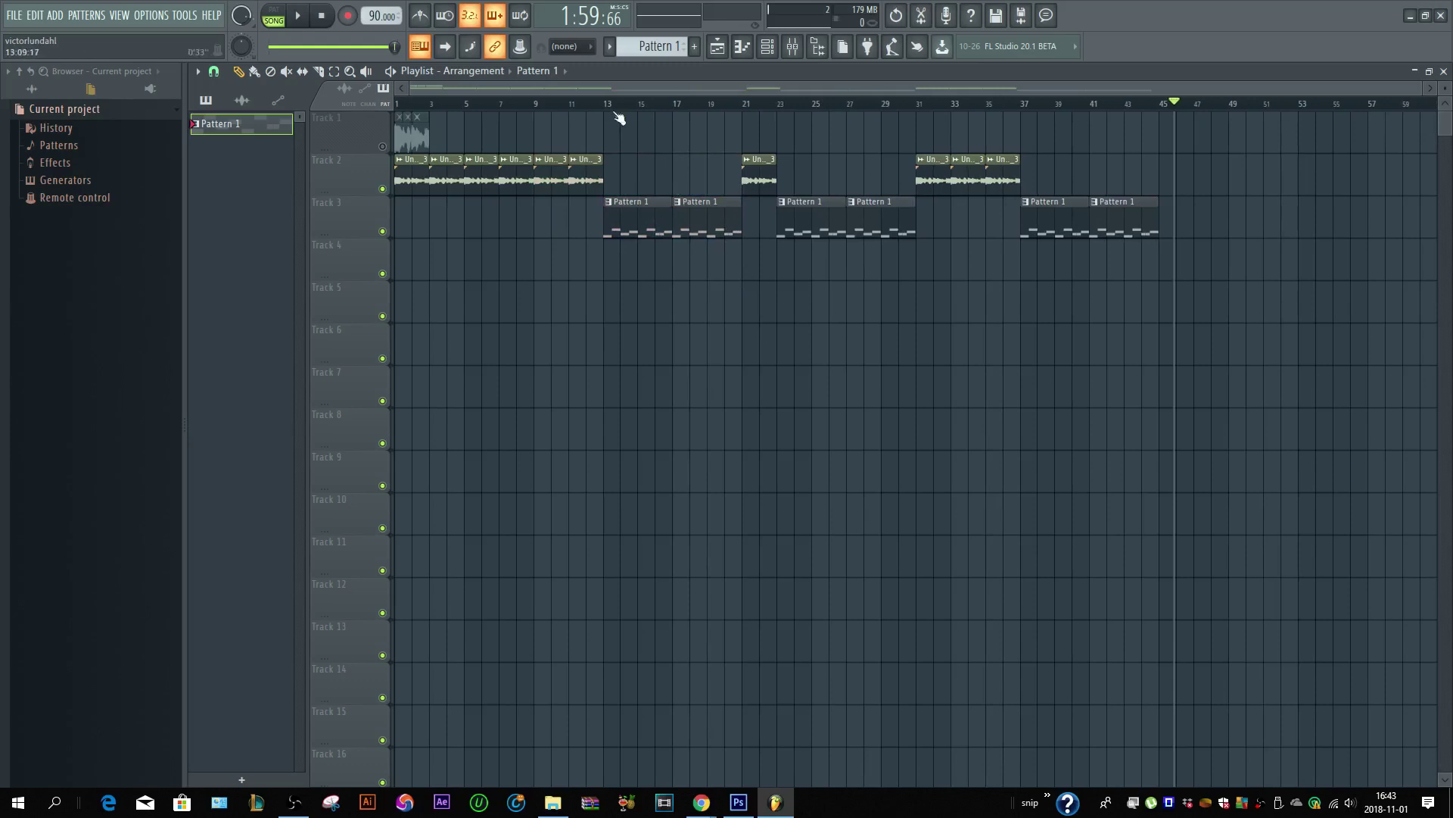
mouse_move(609, 106)
mouse_down()
mouse_move(392, 120)
mouse_move(919, 136)
mouse_move(409, 143)
mouse_move(645, 182)
mouse_move(609, 162)
mouse_up()
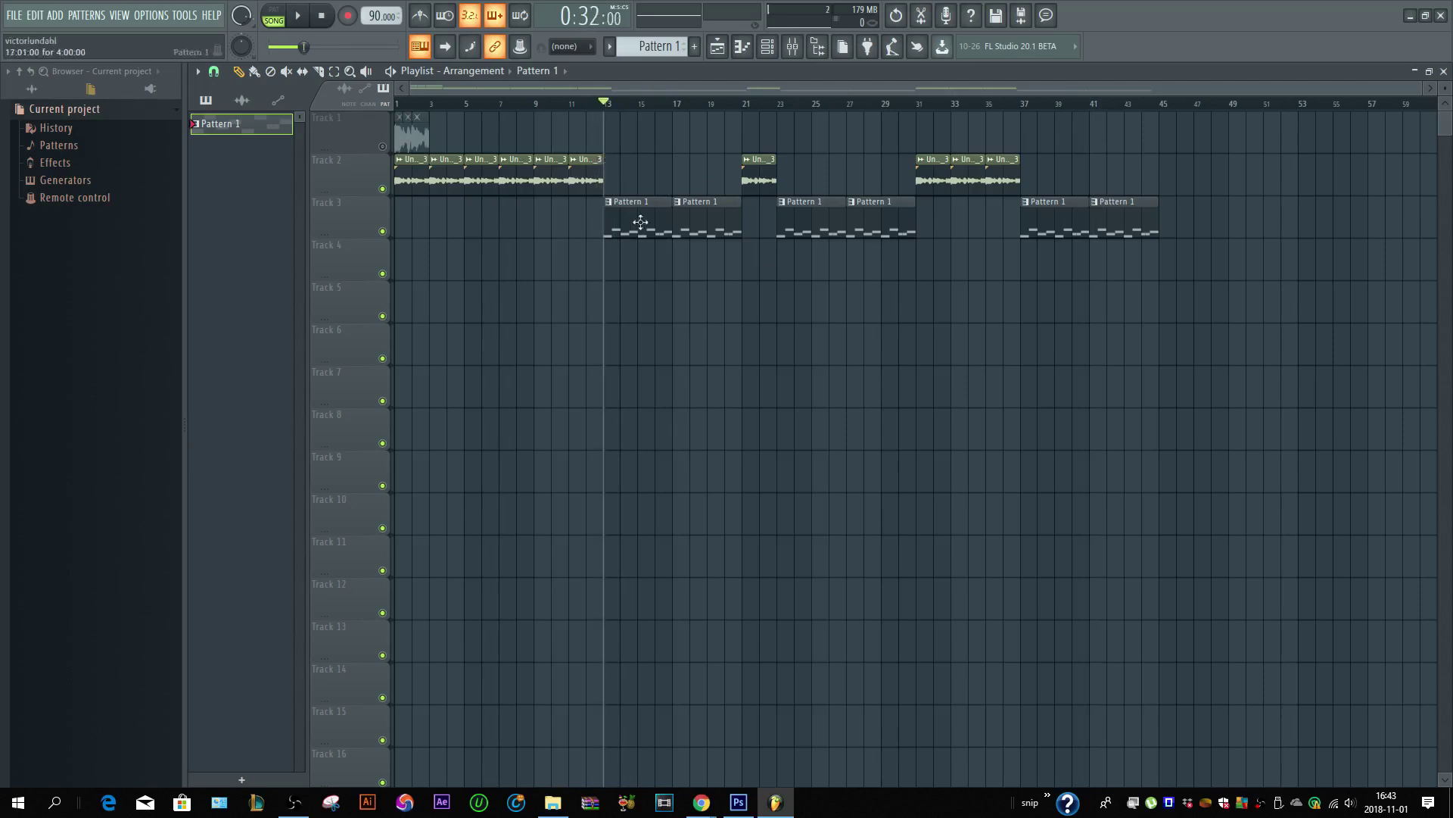